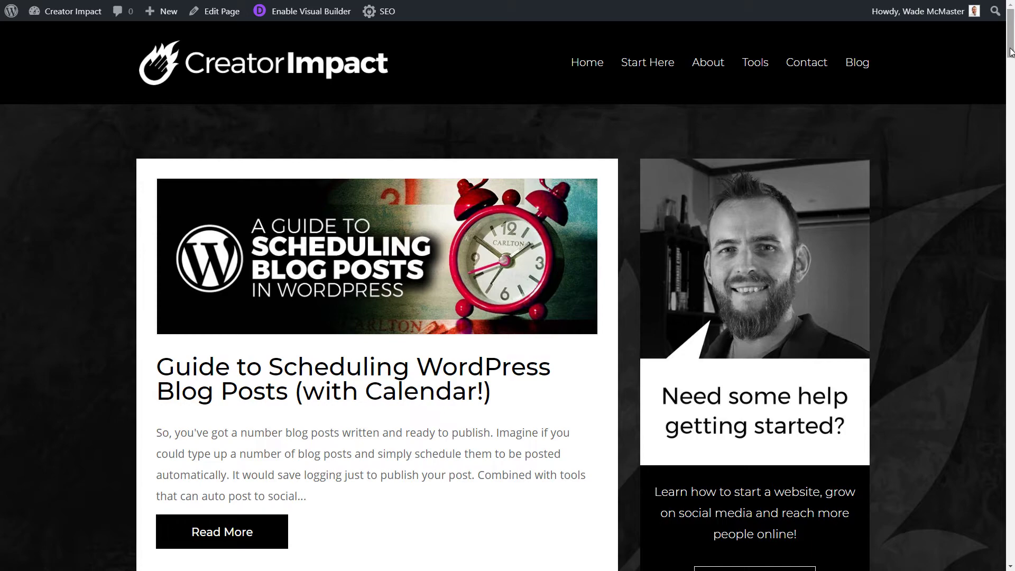
# - Enable the Visual Builder for the blog page and delete the existing section holding the posts and sidebar
pyautogui.moveTo(1011, 51); pyautogui.dragTo(1004, 21)
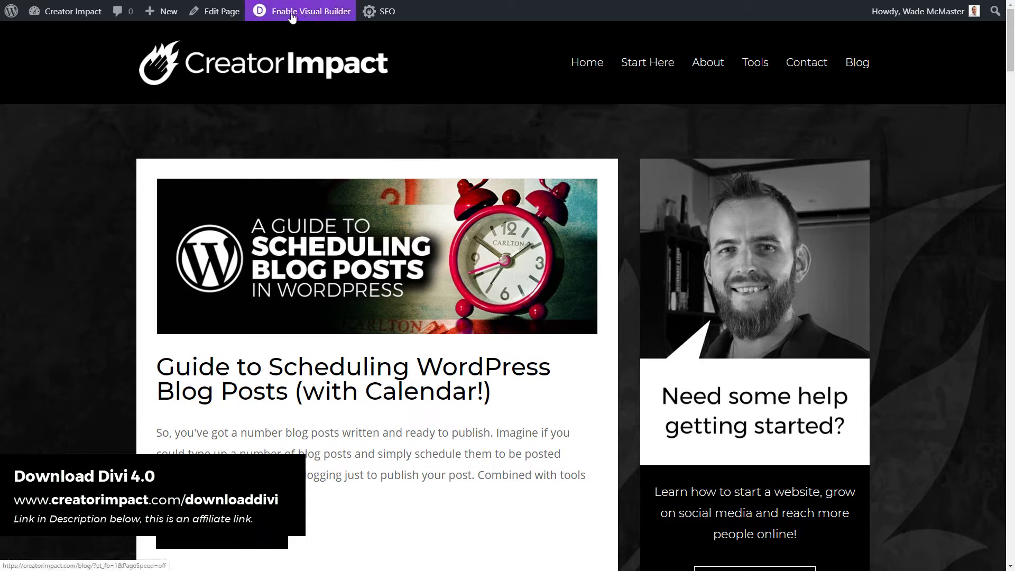
pyautogui.click(308, 14)
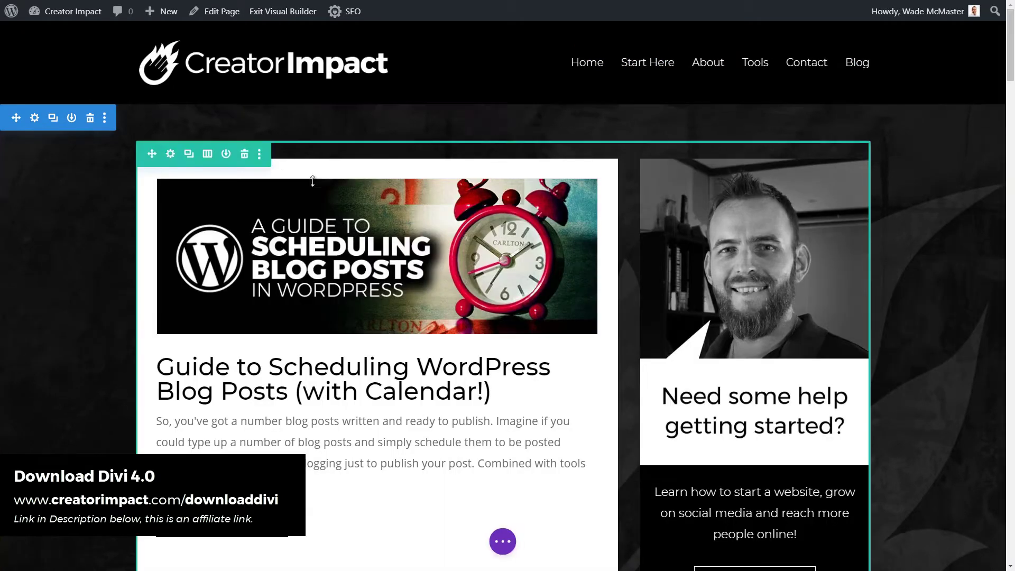
pyautogui.scroll(-13, 472, 227)
pyautogui.scroll(13, 1009, 115)
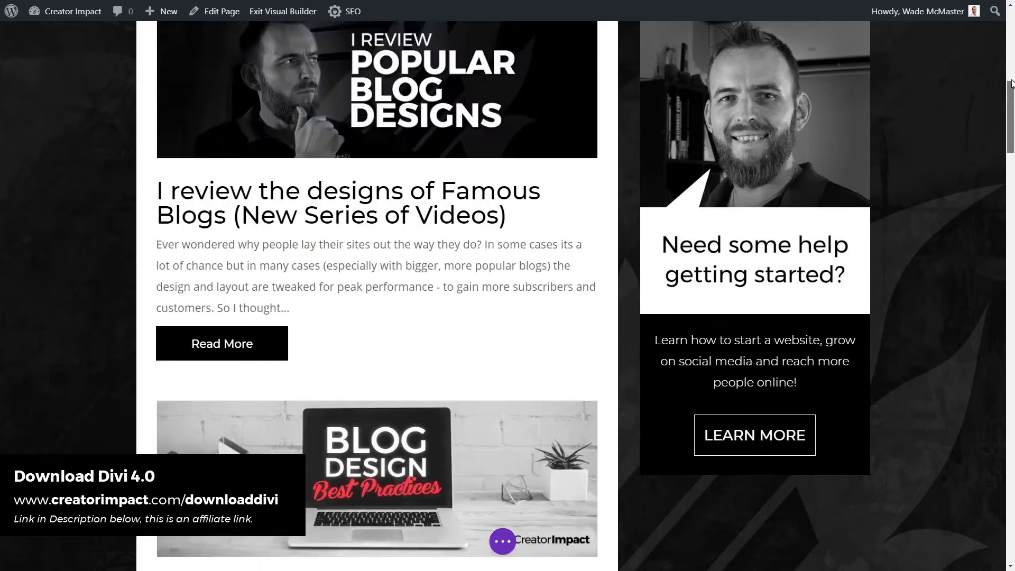
pyautogui.click(94, 114)
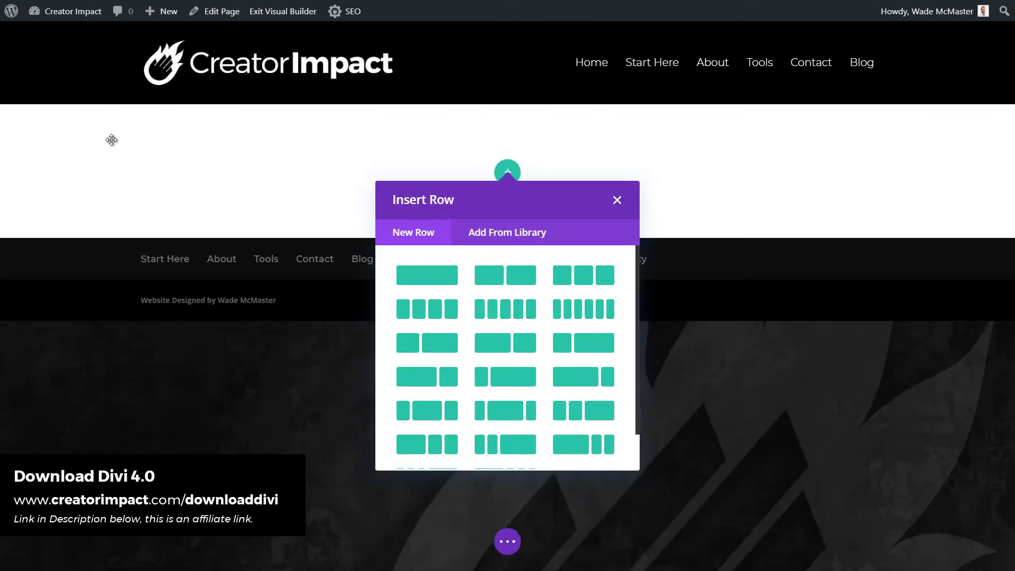
# - Insert a single-column row and add a Blog module to it with its default settings
pyautogui.click(418, 277)
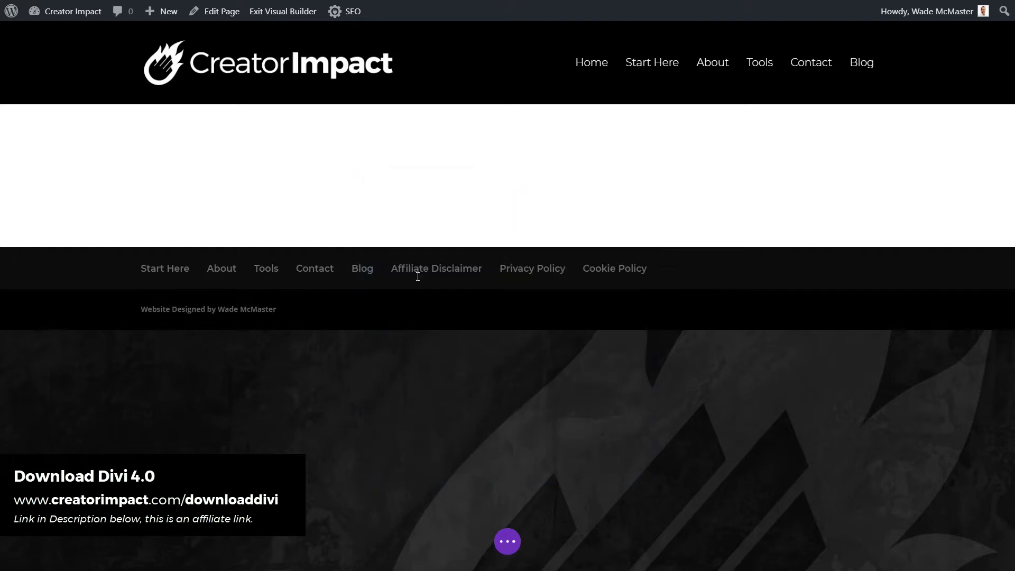
pyautogui.scroll(-2, 456, 317)
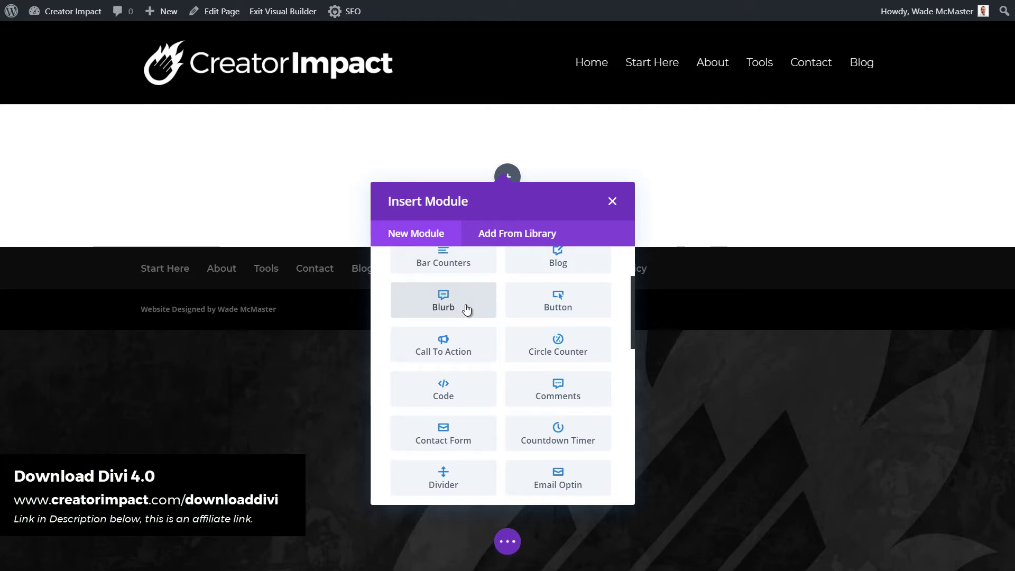
pyautogui.scroll(3, 470, 333)
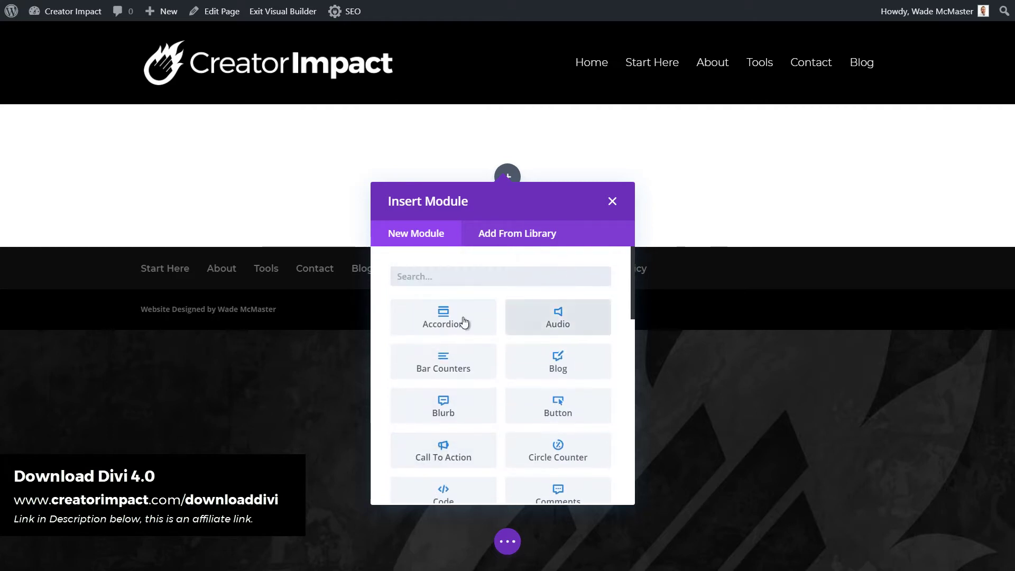
pyautogui.click(561, 363)
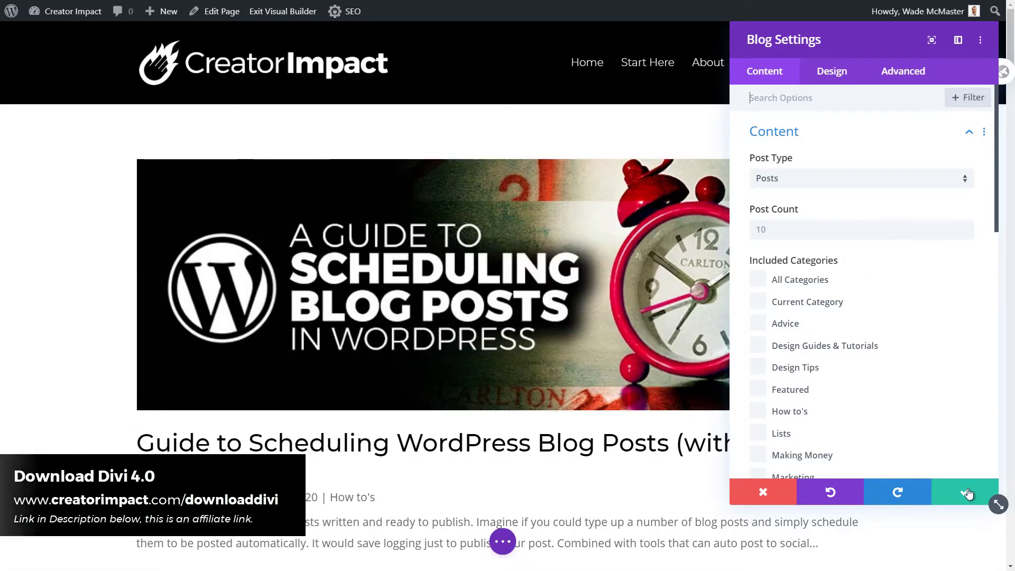
pyautogui.click(967, 493)
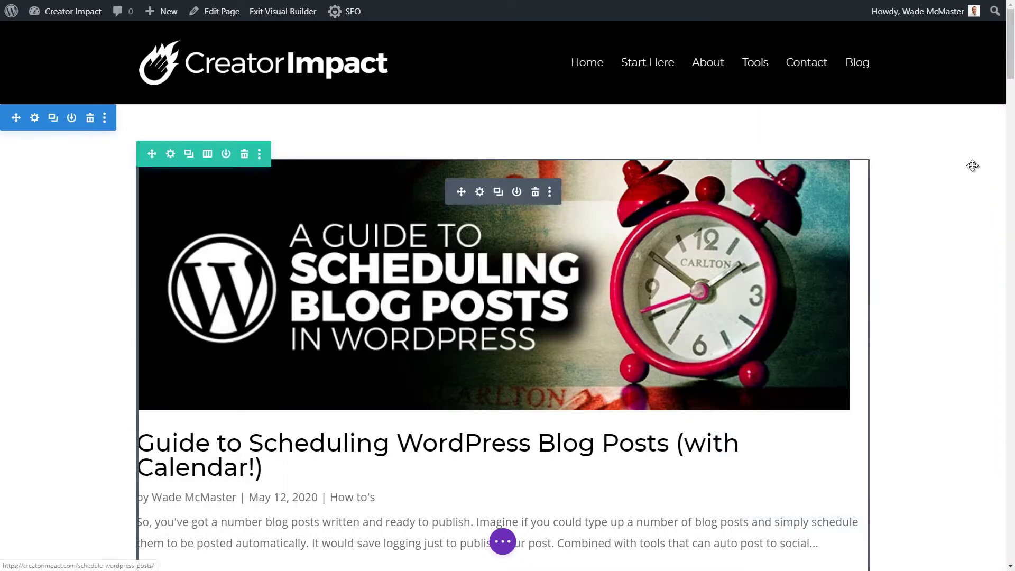
# - Change the row layout to a three-quarter column followed by a one-quarter column
pyautogui.moveTo(1009, 72)
pyautogui.mouseDown()
pyautogui.moveTo(1011, 299)
pyautogui.moveTo(1012, 58)
pyautogui.mouseUp()
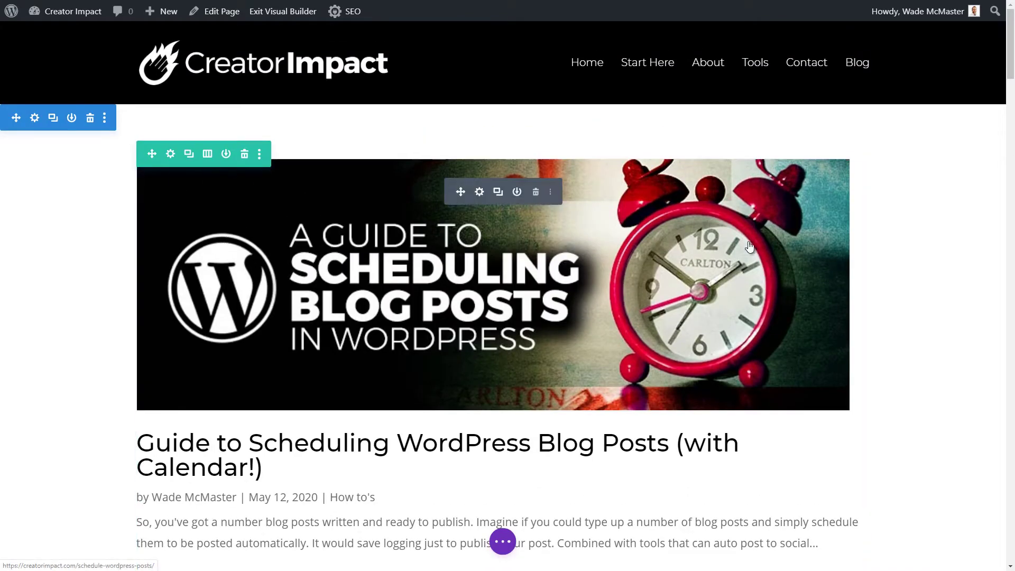
pyautogui.click(208, 154)
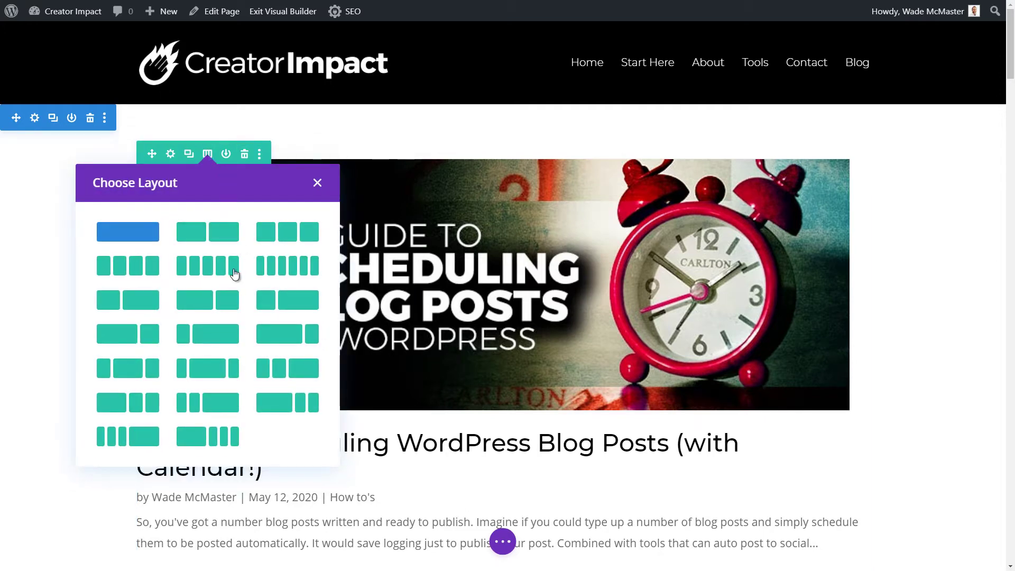
pyautogui.click(267, 341)
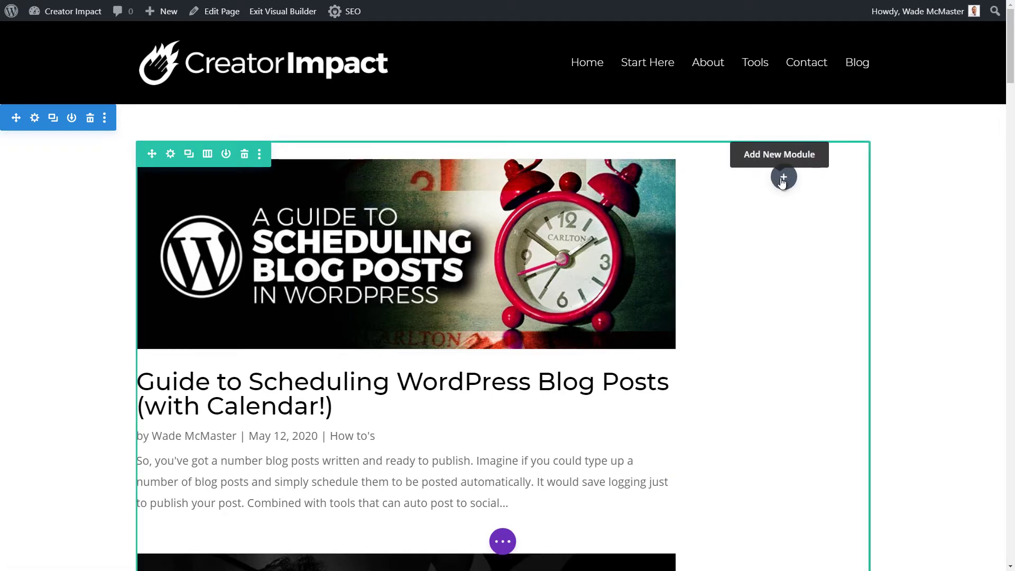
# - Add a Sidebar module to the empty narrow column beside the blog posts
pyautogui.click(783, 177)
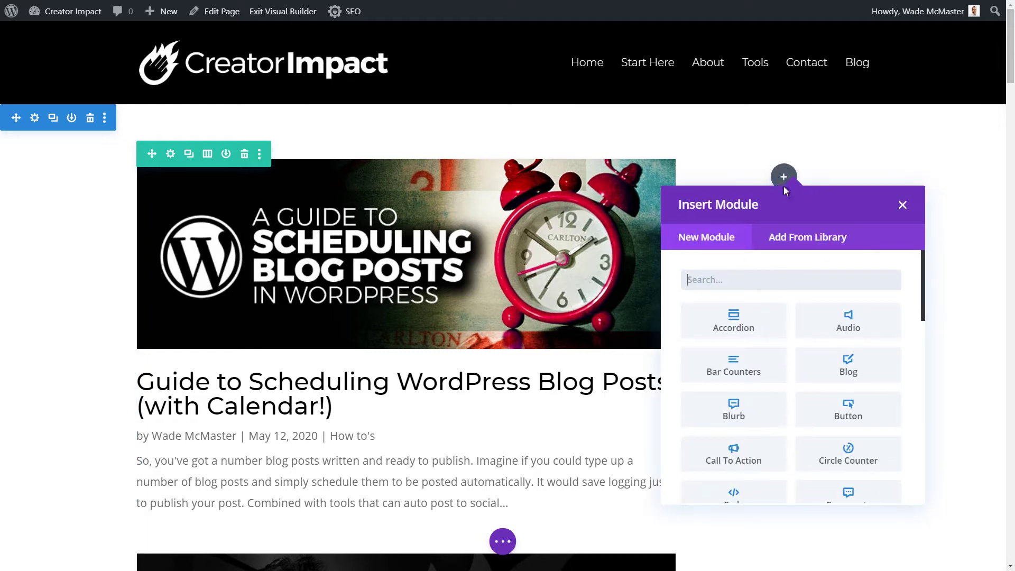
pyautogui.moveTo(922, 314); pyautogui.dragTo(920, 471)
pyautogui.click(846, 390)
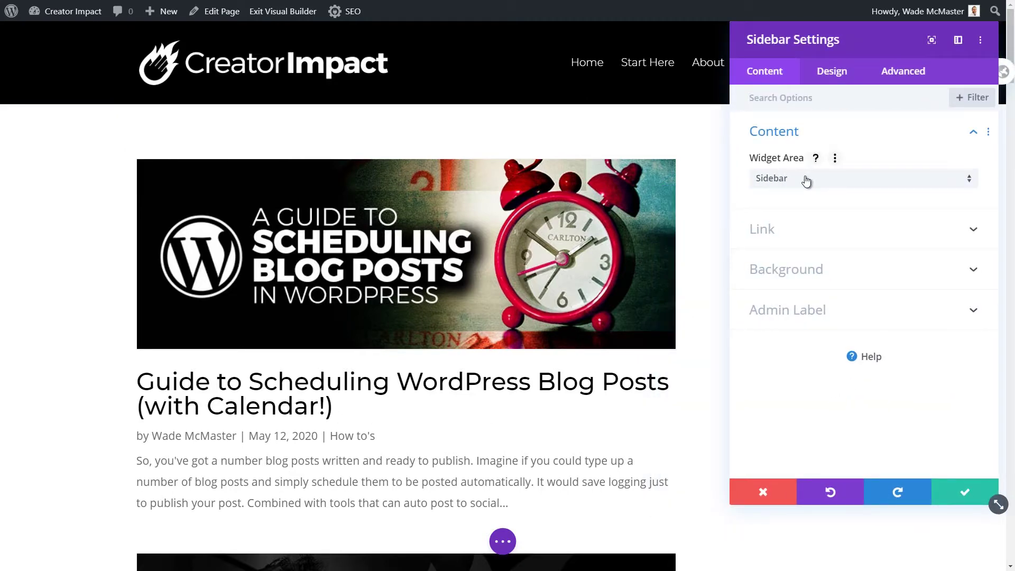
# - Set the Sidebar module's Show Border Separator option to No and save the module settings
pyautogui.click(826, 81)
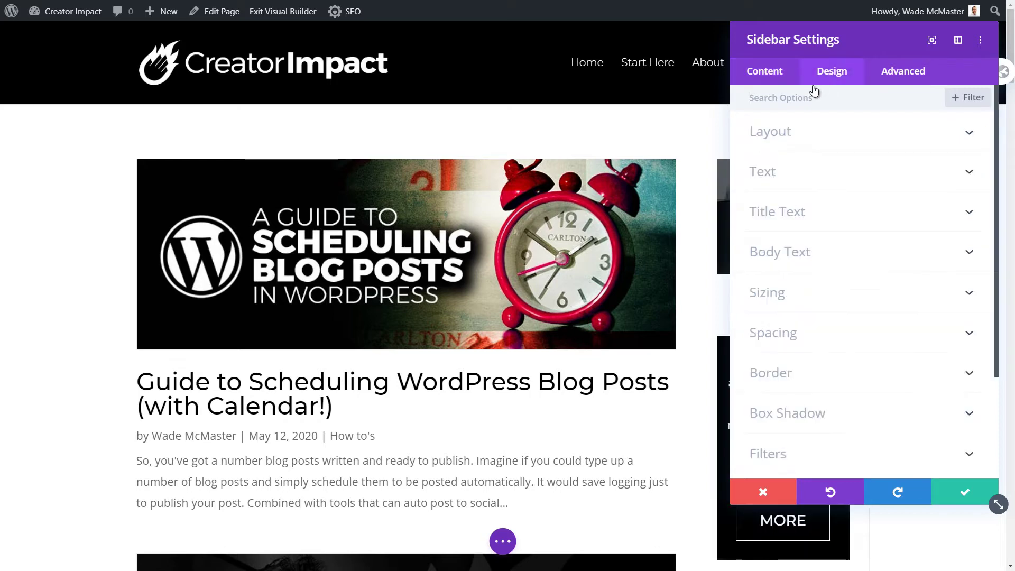
pyautogui.click(791, 136)
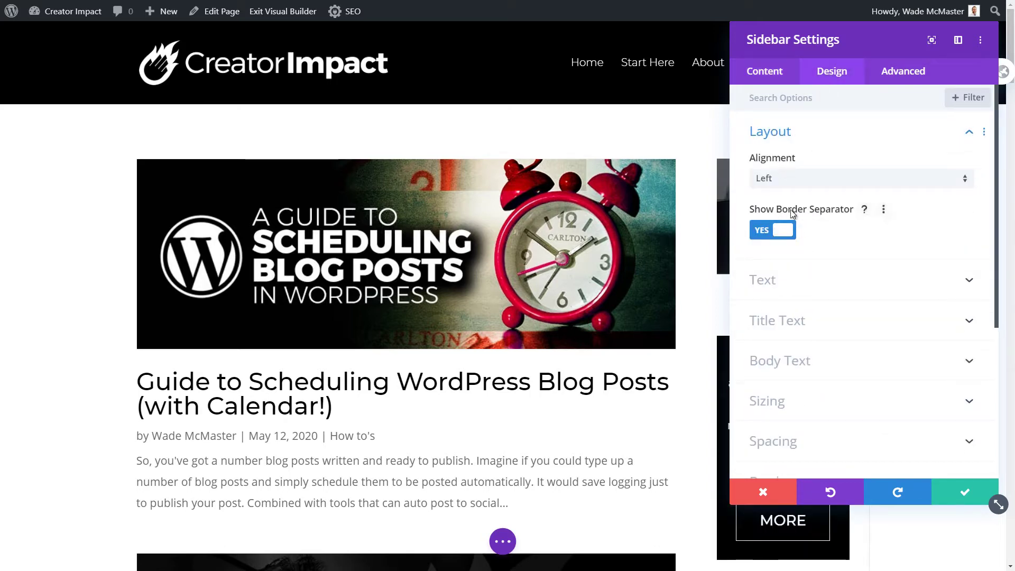
pyautogui.click(779, 231)
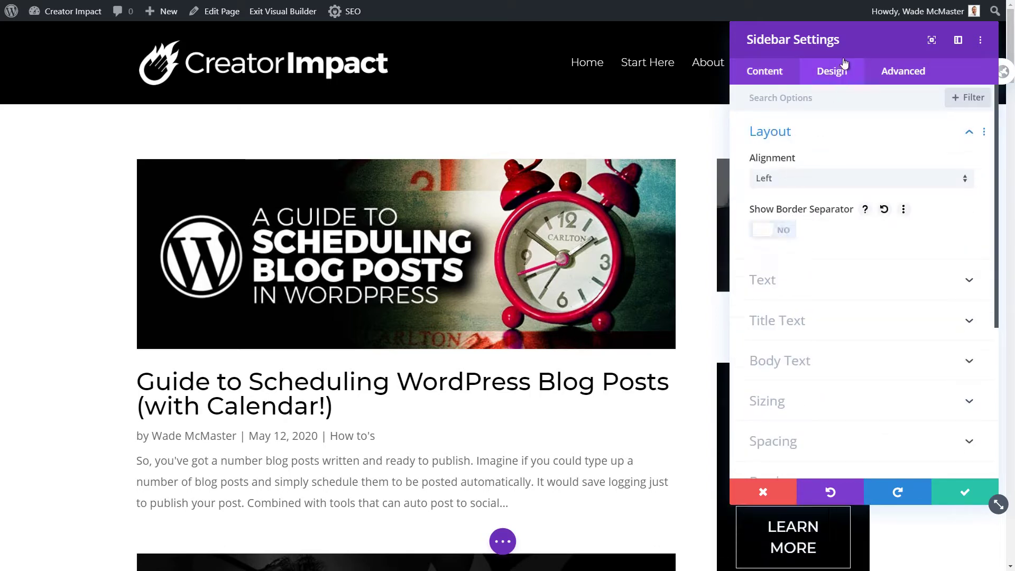
pyautogui.moveTo(827, 69); pyautogui.dragTo(413, 91)
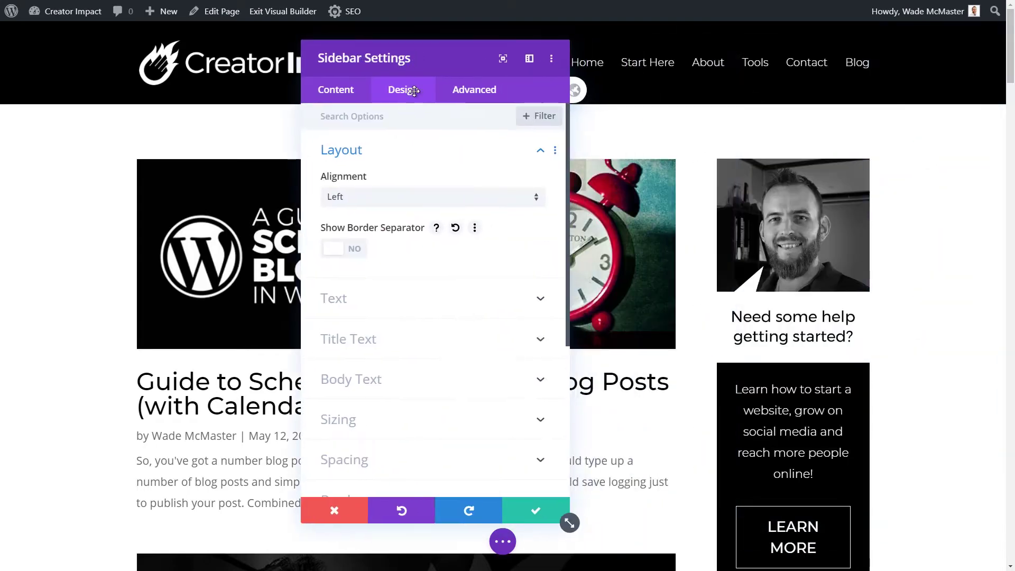
pyautogui.click(529, 512)
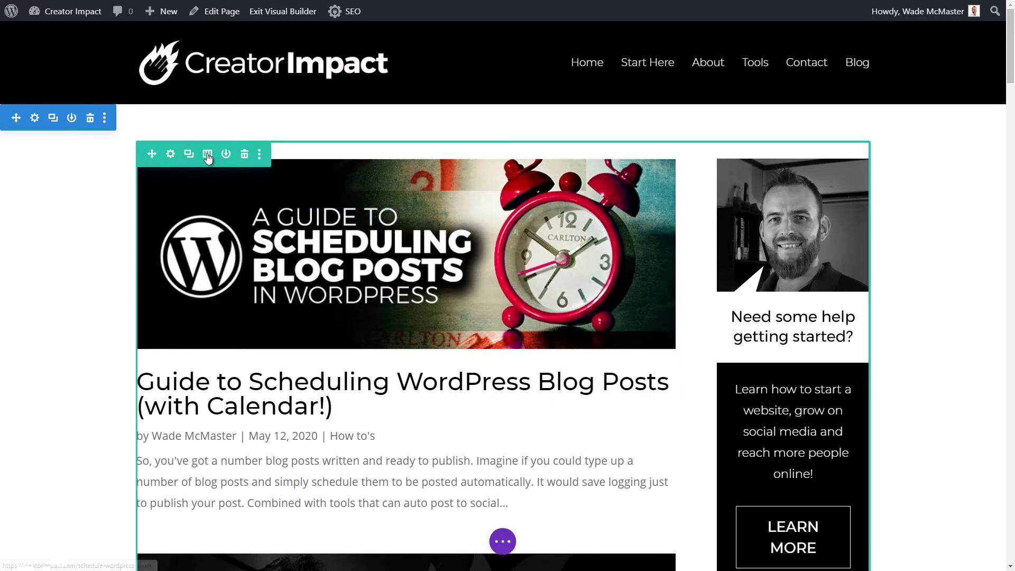
# - Change the row layout to a two-thirds column followed by a one-third column
pyautogui.click(208, 155)
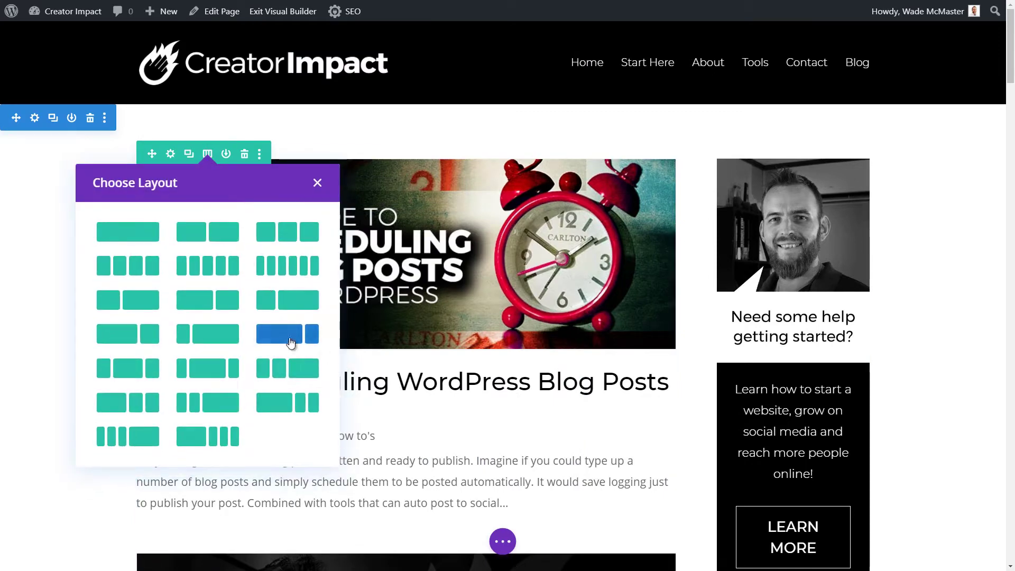
pyautogui.click(146, 335)
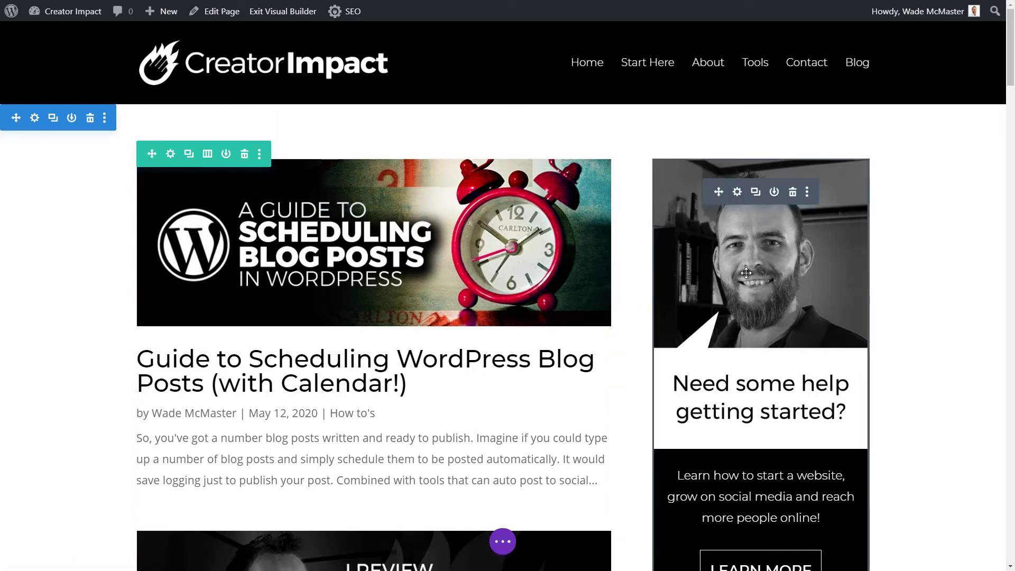
# - Give the section a fully transparent black background, rgba(0,0,0,0), and save the section settings
pyautogui.click(34, 119)
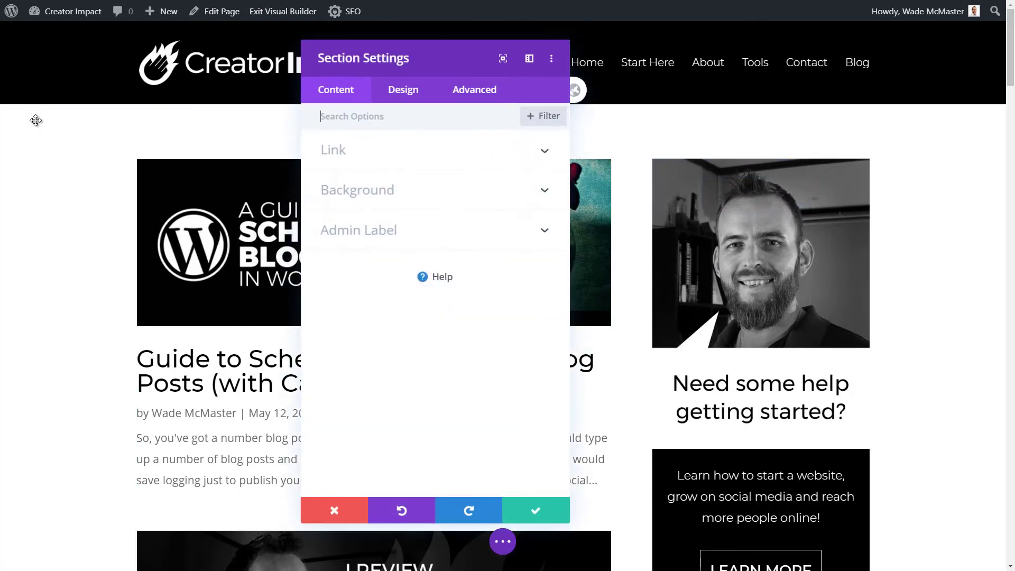
pyautogui.click(412, 193)
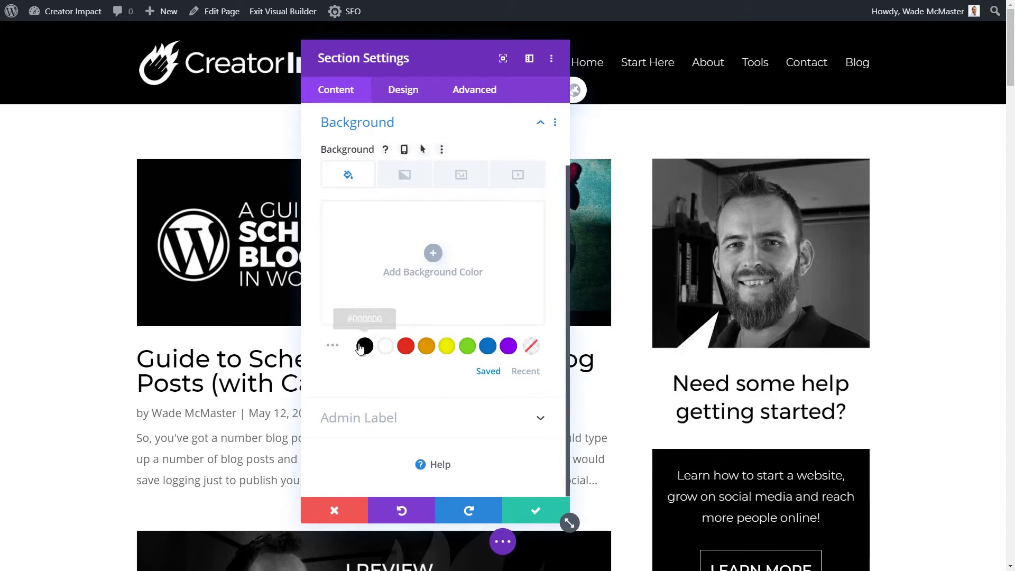
pyautogui.click(364, 346)
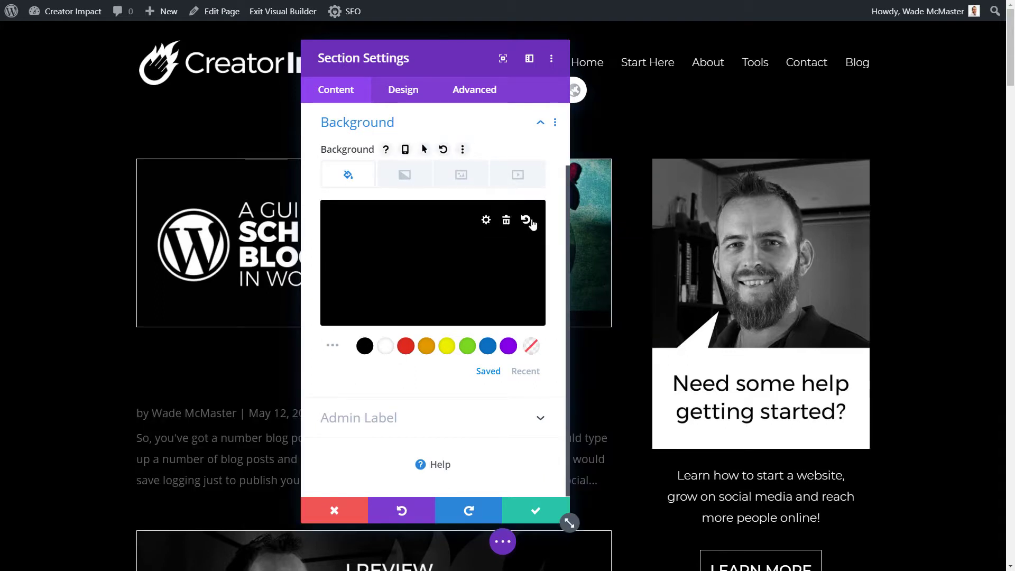
pyautogui.click(510, 247)
pyautogui.moveTo(530, 223); pyautogui.dragTo(535, 328)
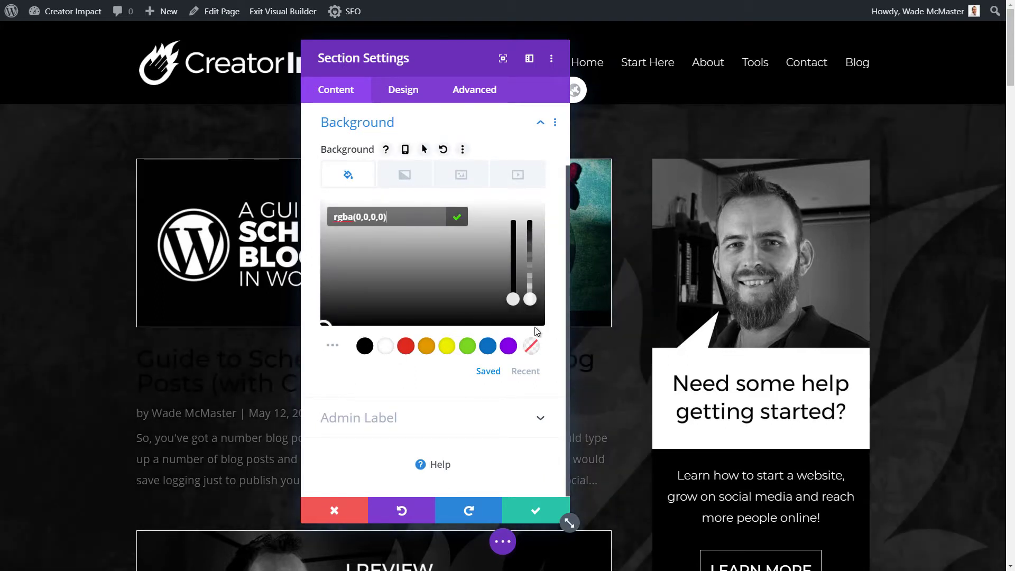
pyautogui.click(535, 331)
pyautogui.click(535, 510)
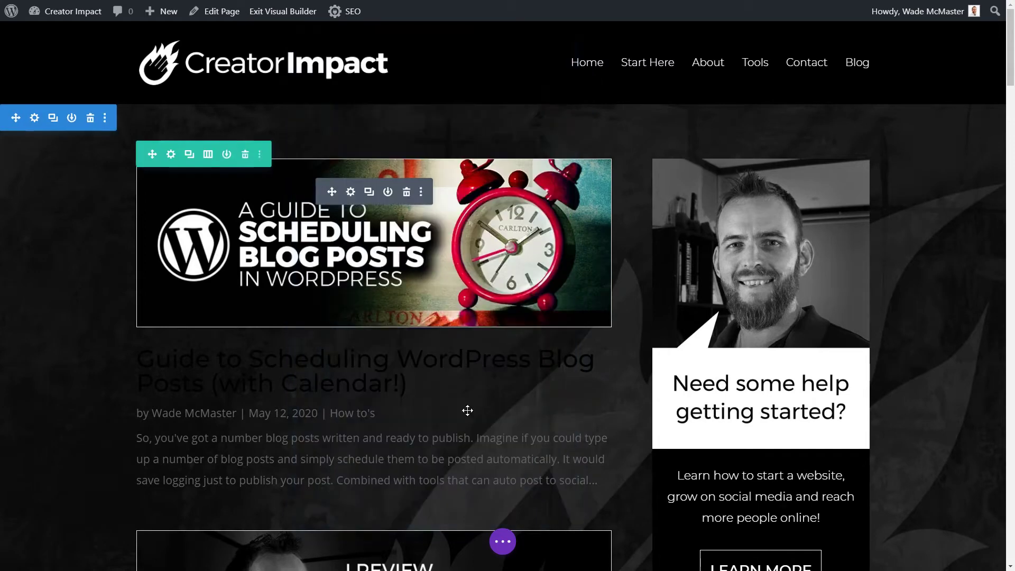
pyautogui.click(171, 153)
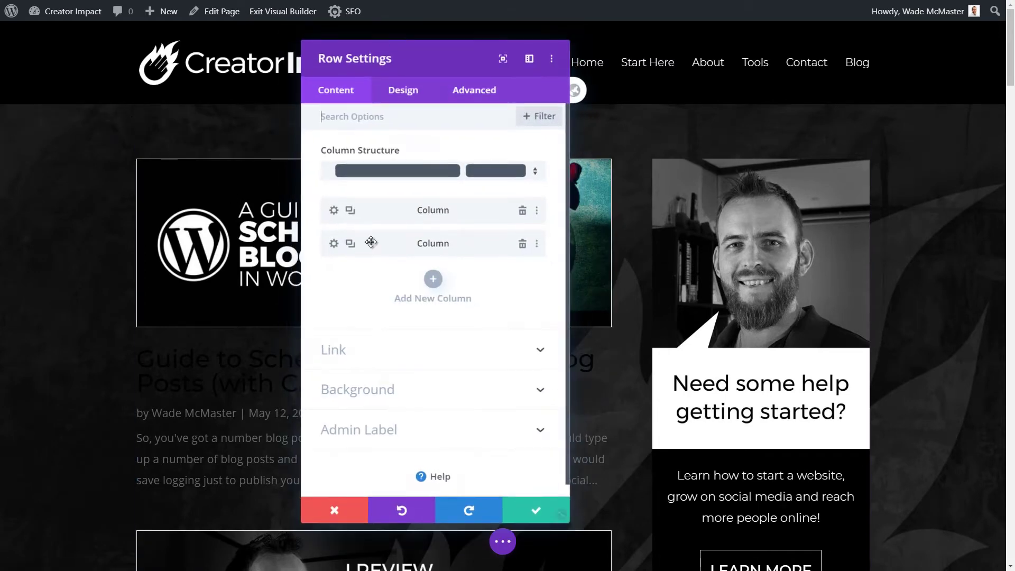
pyautogui.click(333, 210)
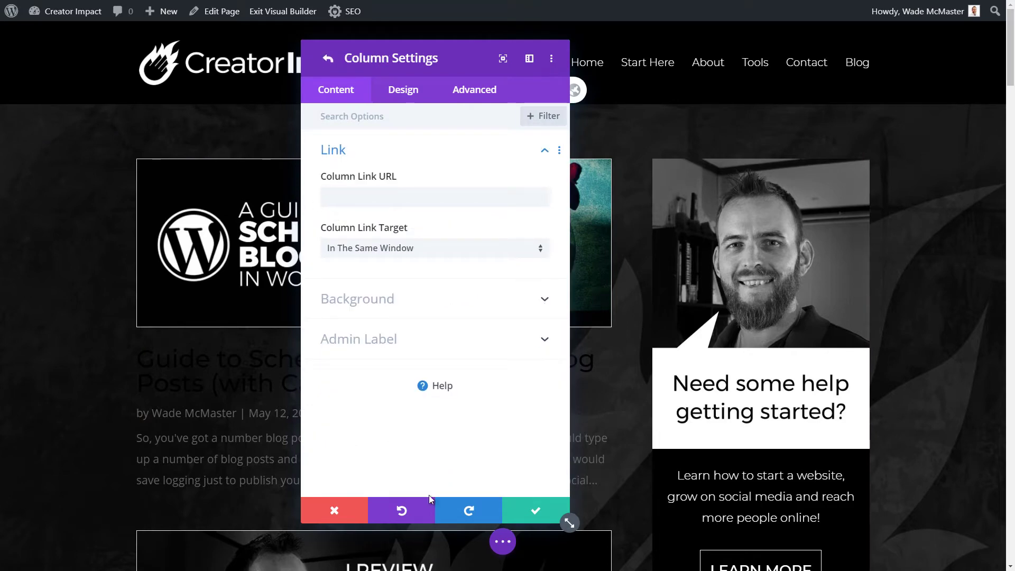
pyautogui.click(327, 59)
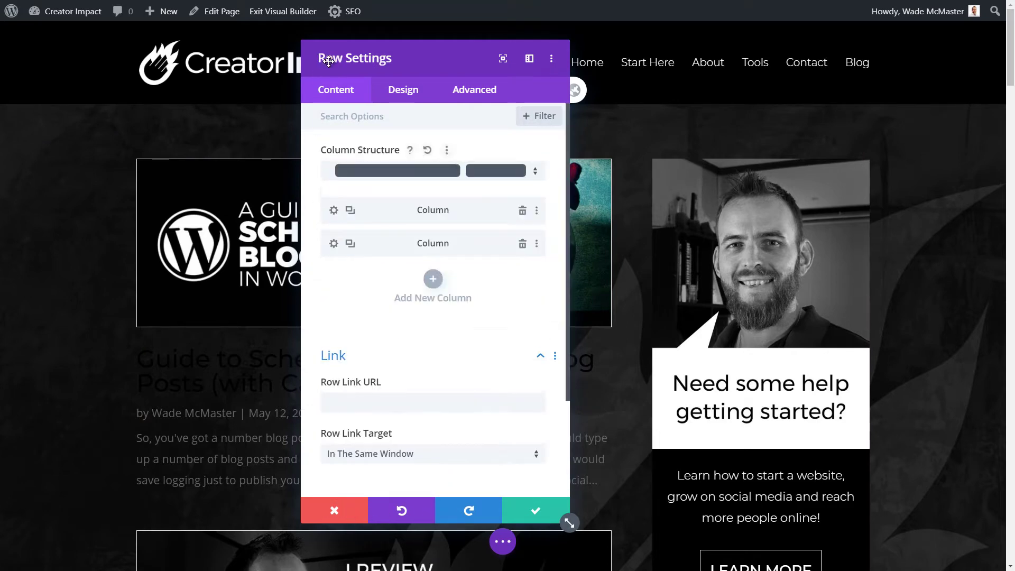
pyautogui.click(540, 505)
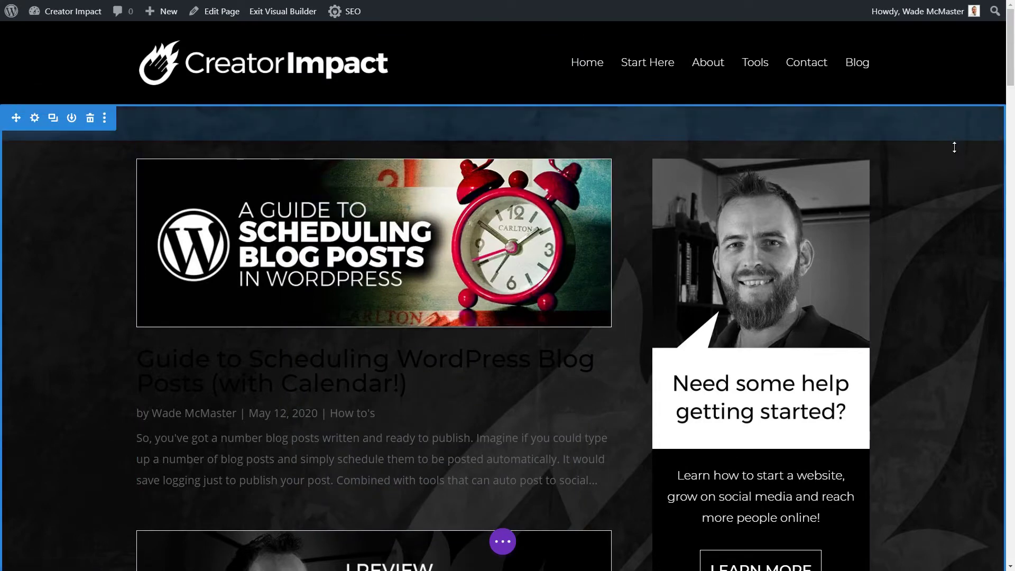
# - Give the row's first column, which holds the blog posts, a white background color
pyautogui.moveTo(104, 164)
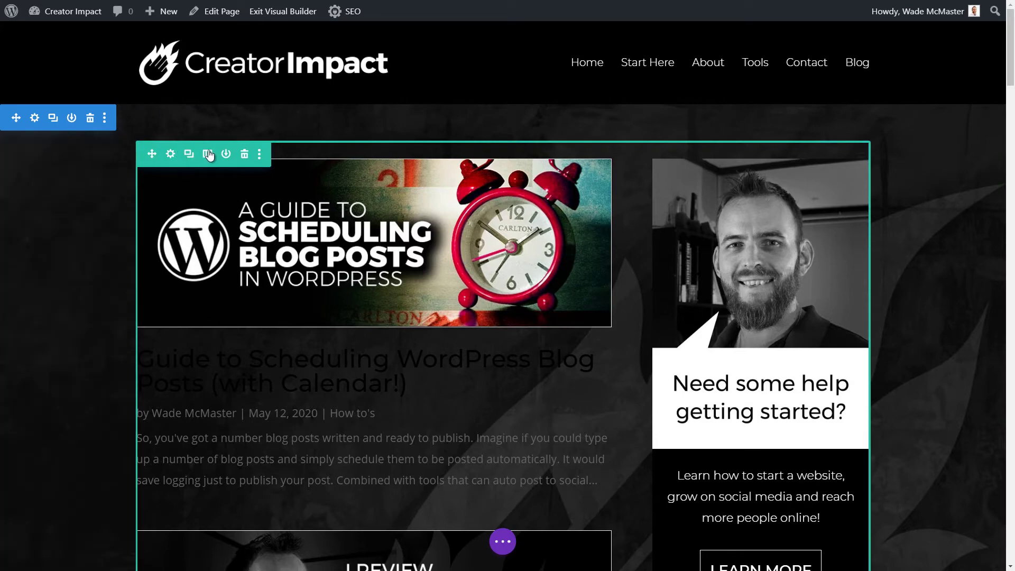
pyautogui.moveTo(169, 176)
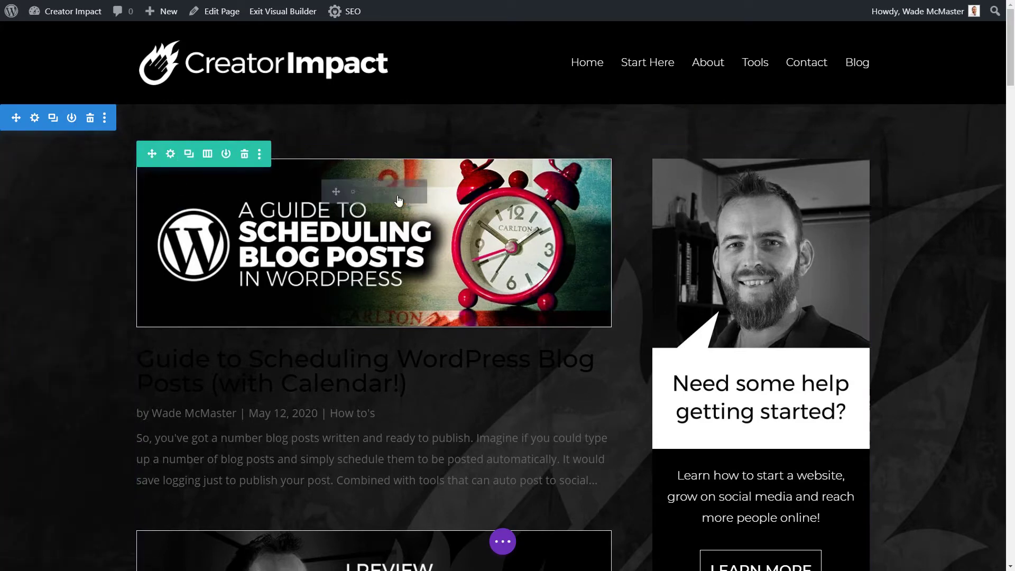
pyautogui.moveTo(370, 195)
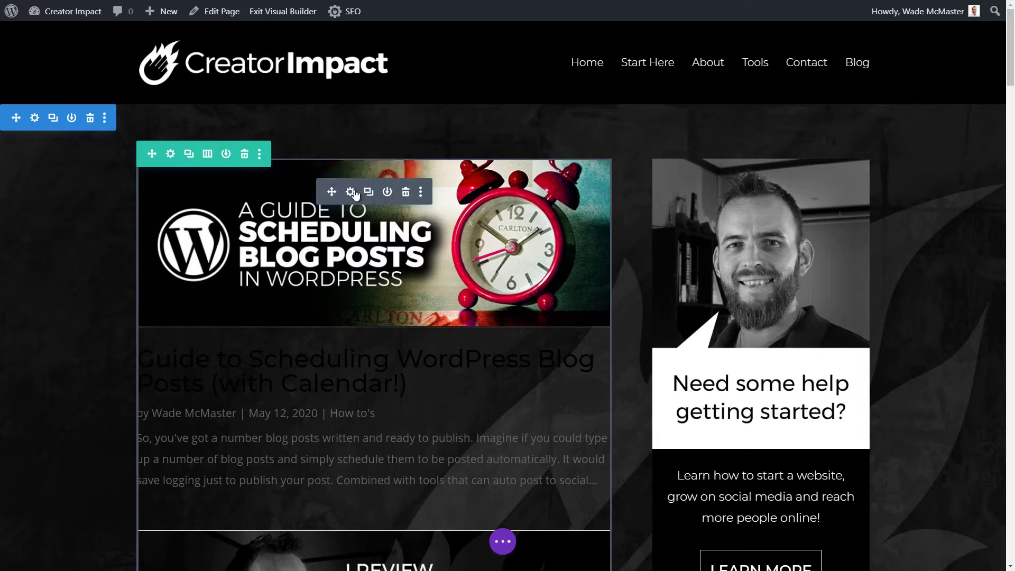
pyautogui.click(173, 155)
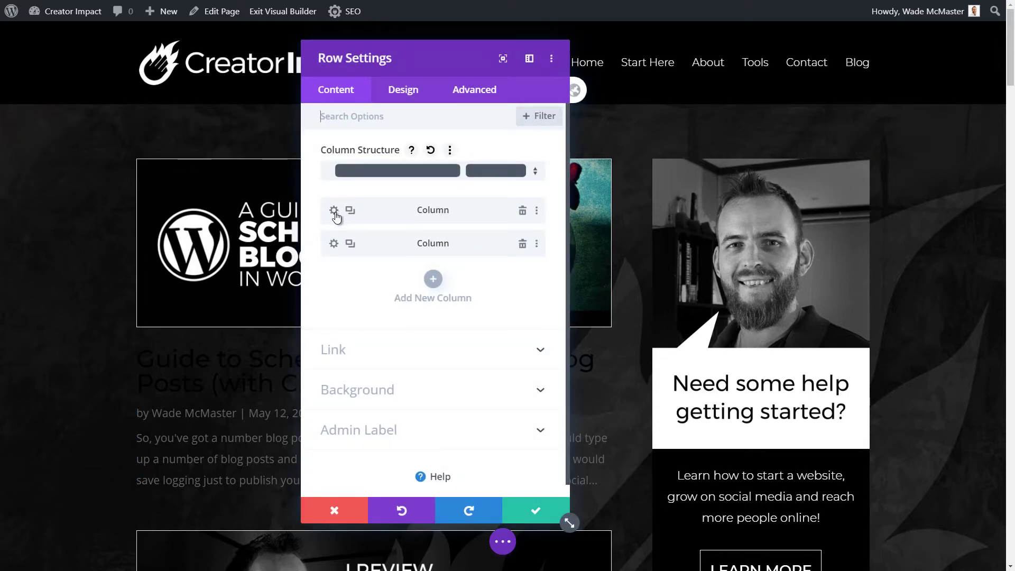
pyautogui.click(334, 211)
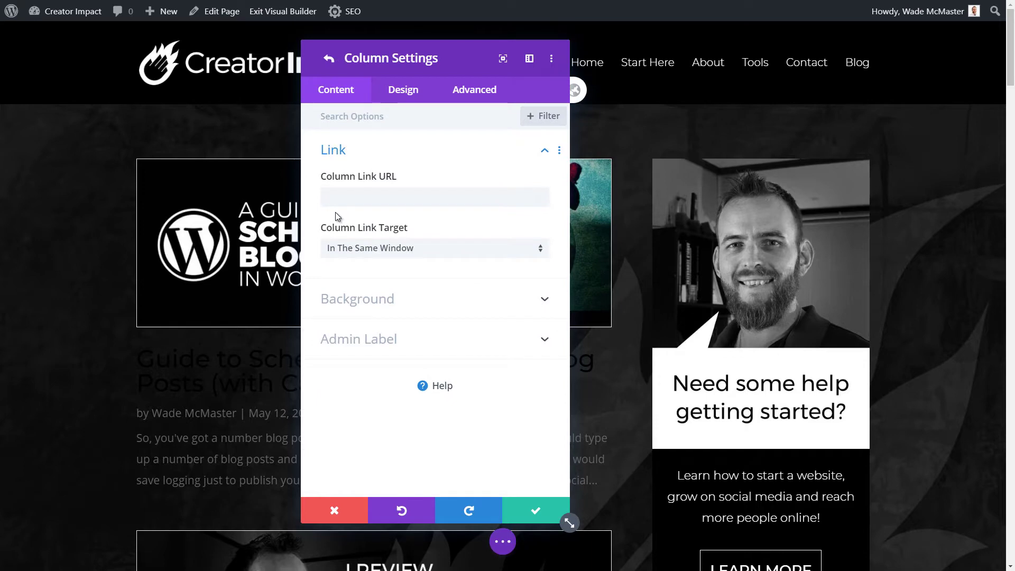
pyautogui.click(364, 299)
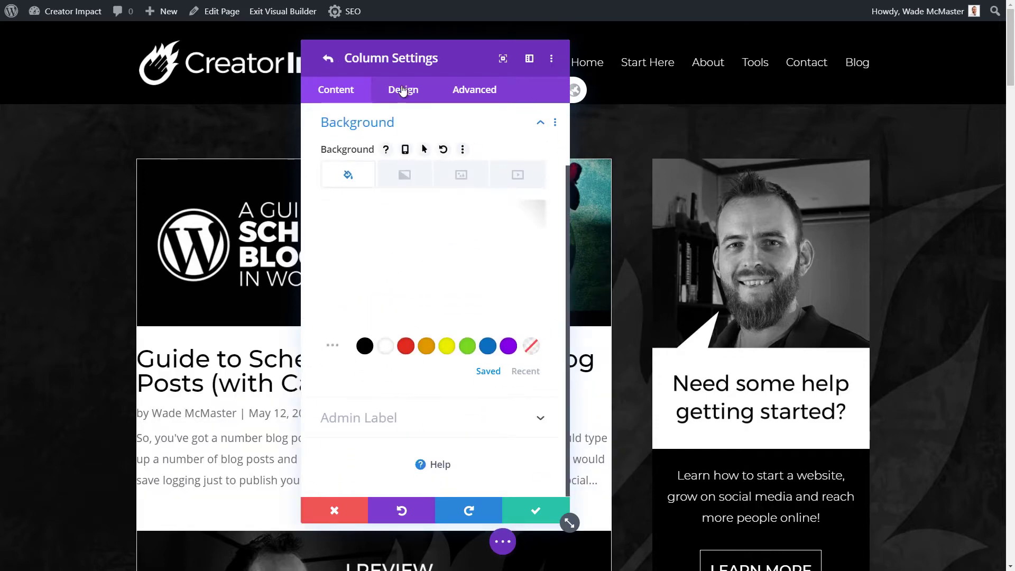
pyautogui.moveTo(391, 58); pyautogui.dragTo(832, 119)
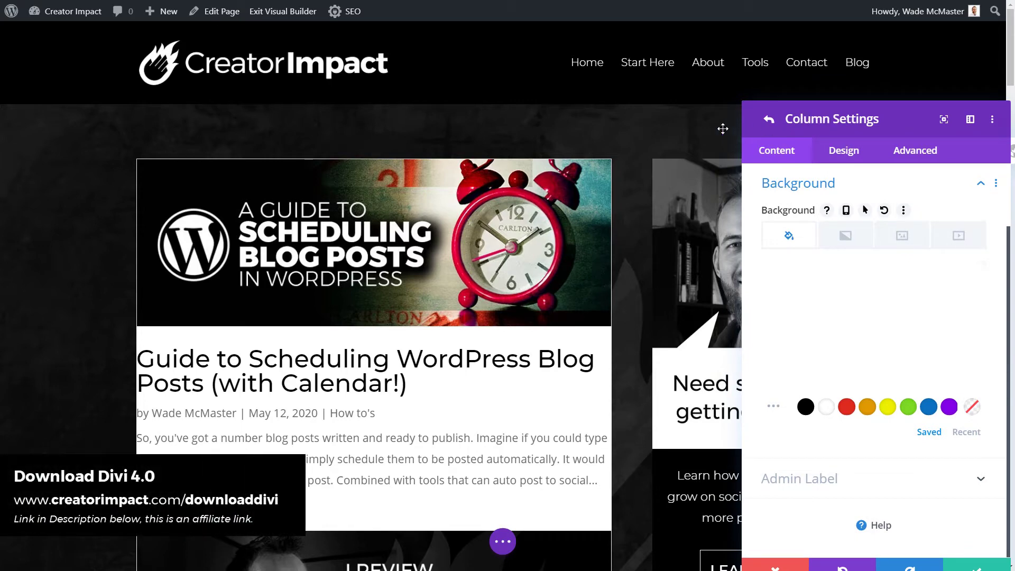
# - Set the blog posts column's padding to 30px on all four sides and save the column and row settings
pyautogui.click(844, 152)
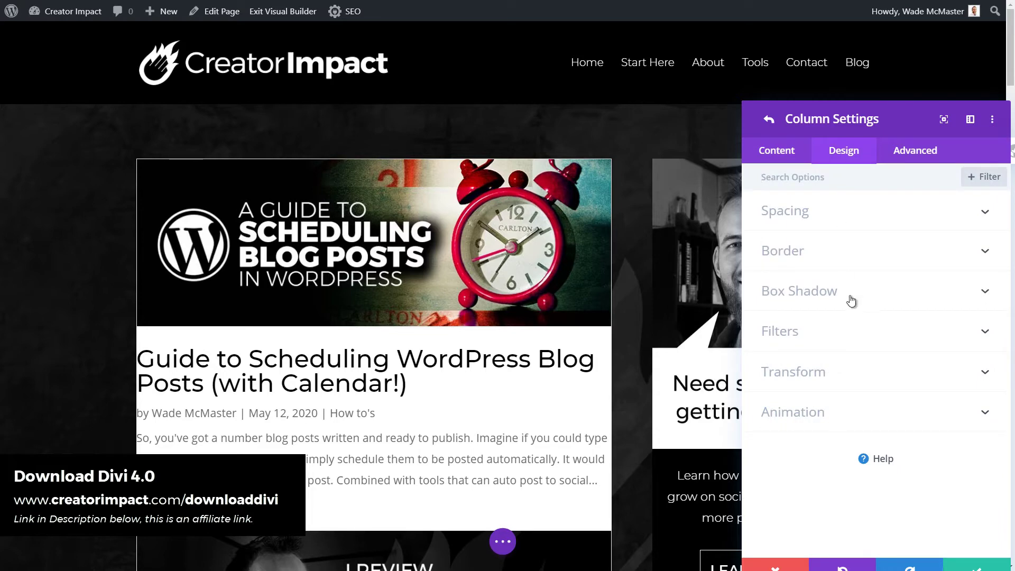
pyautogui.click(818, 223)
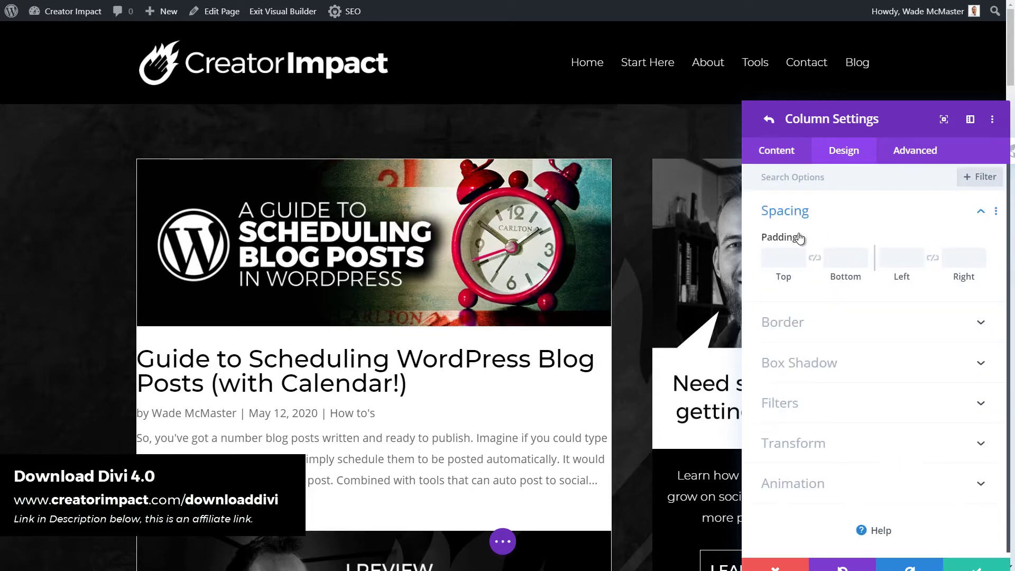
pyautogui.click(787, 256)
pyautogui.write('30')
pyautogui.press('Tab')
pyautogui.write('30')
pyautogui.press('Tab')
pyautogui.write('30')
pyautogui.press('Tab')
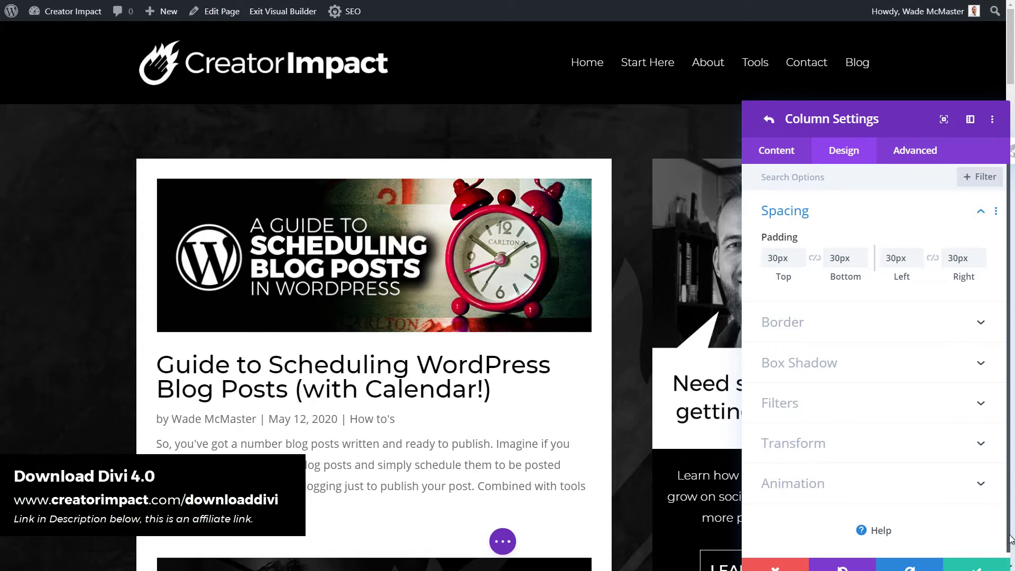
pyautogui.click(978, 566)
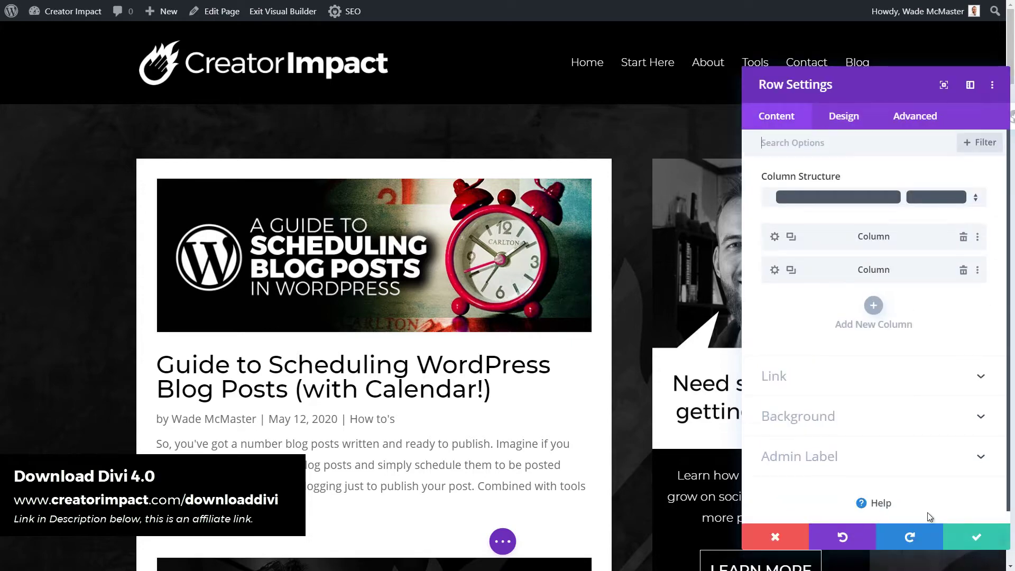
pyautogui.click(973, 536)
# - Look over the blog posts column down the page and check the row's layout choices and the Blog module's settings
pyautogui.scroll(-5, 465, 349)
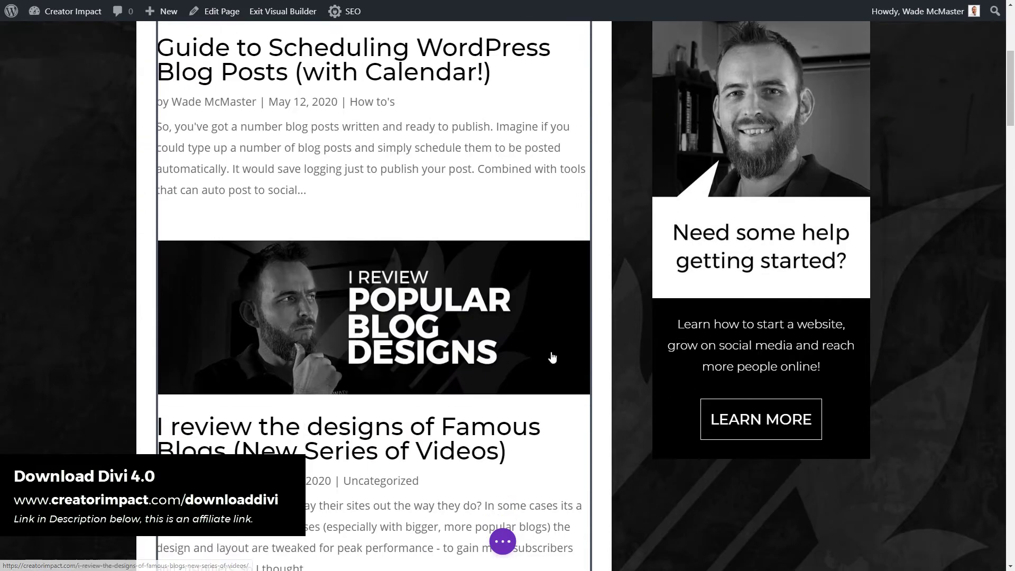
pyautogui.scroll(-20, 281, 347)
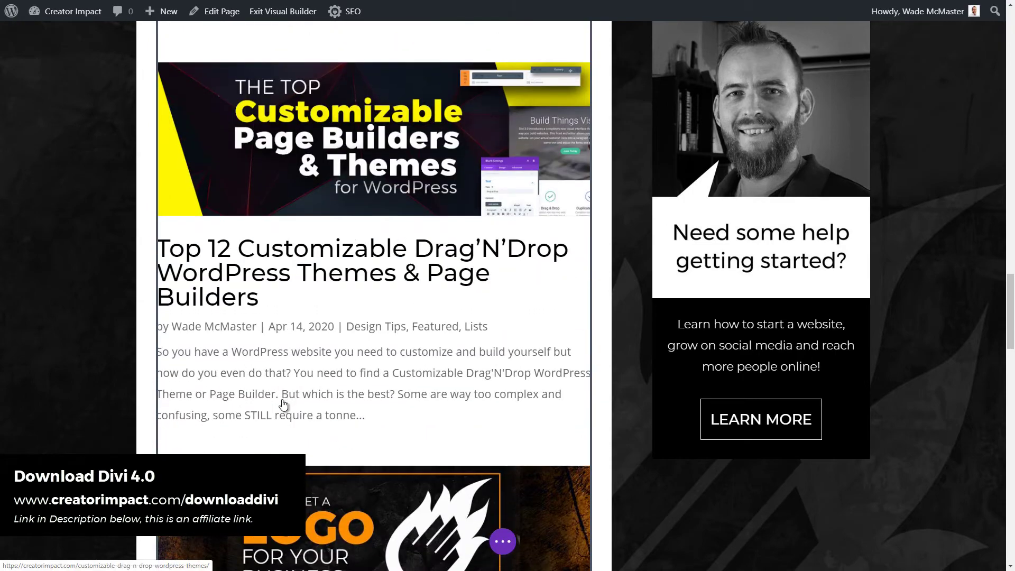
pyautogui.scroll(-18, 284, 404)
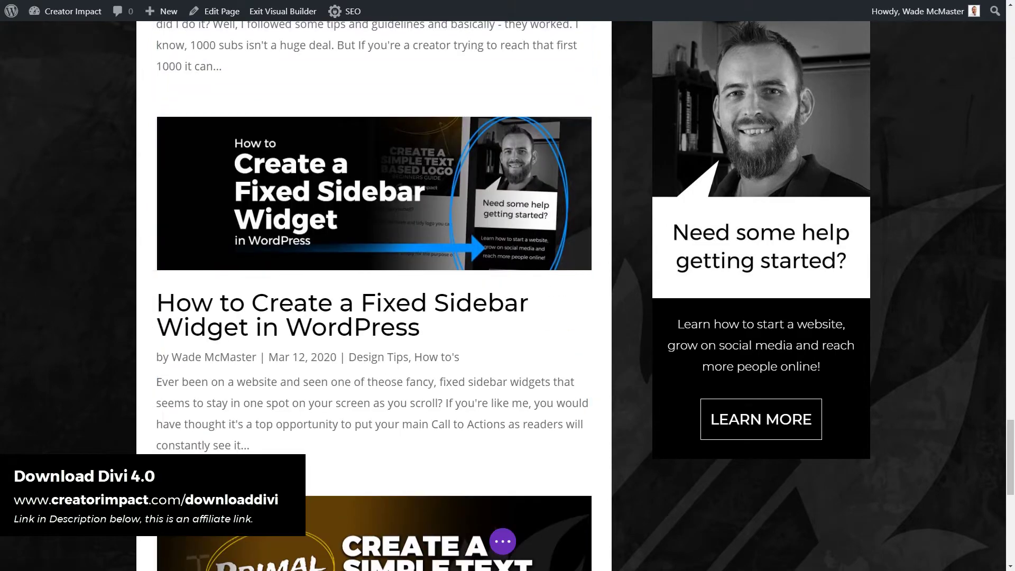
pyautogui.moveTo(1011, 474); pyautogui.dragTo(988, 63)
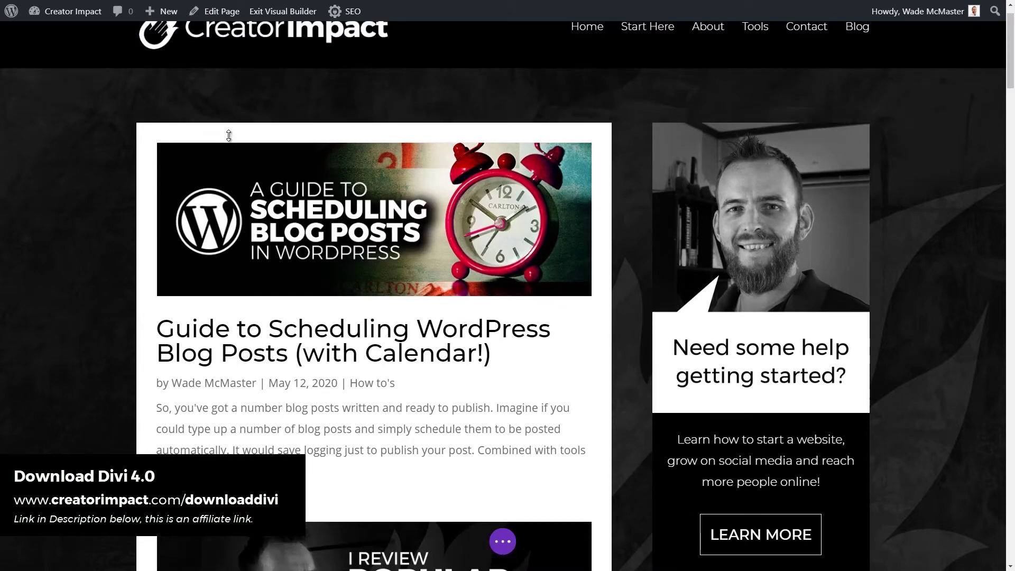
pyautogui.click(207, 117)
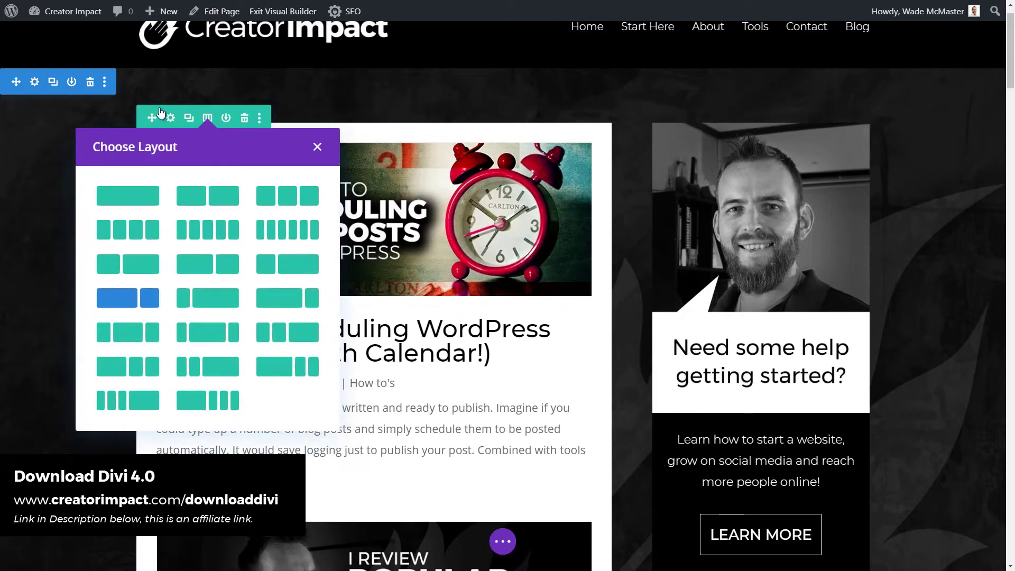
pyautogui.click(445, 372)
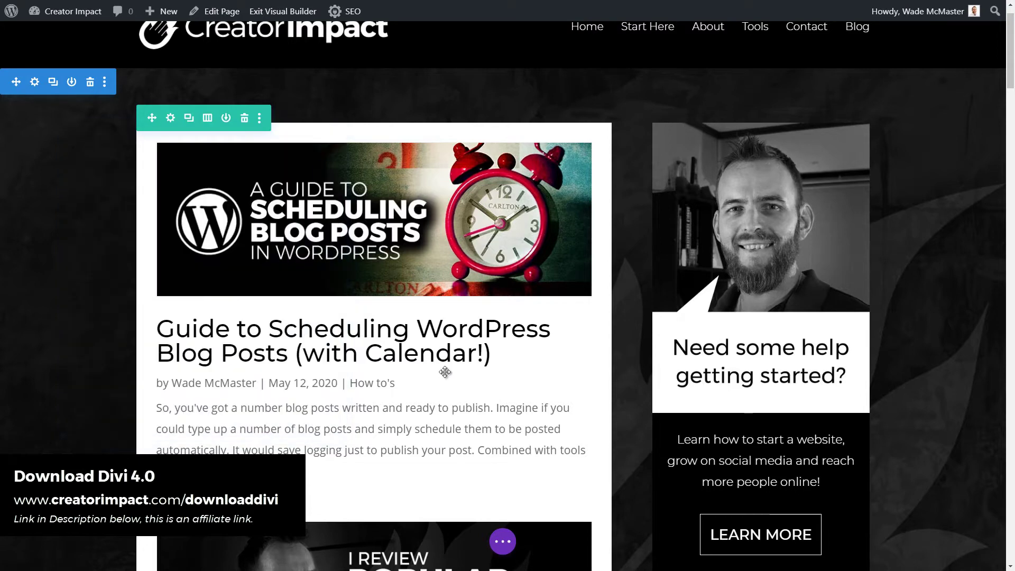
pyautogui.click(349, 176)
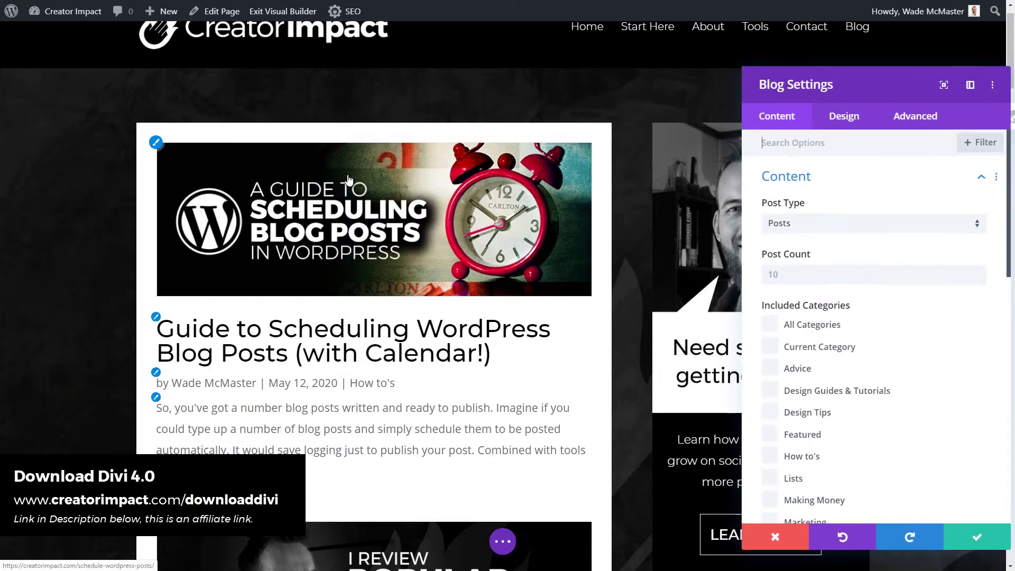
pyautogui.click(974, 537)
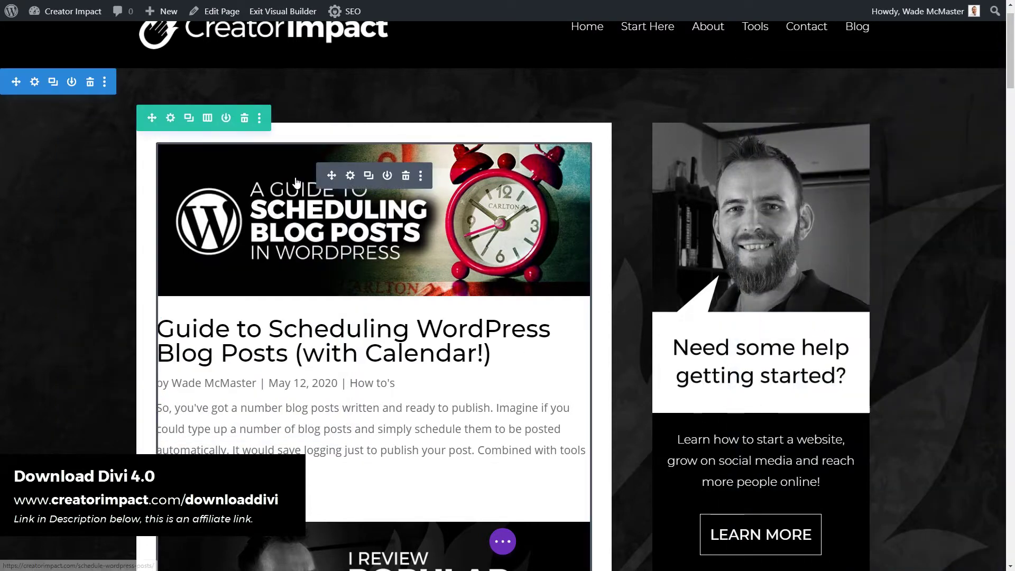
# - Set the Blog module's Post Count to 12
pyautogui.click(350, 176)
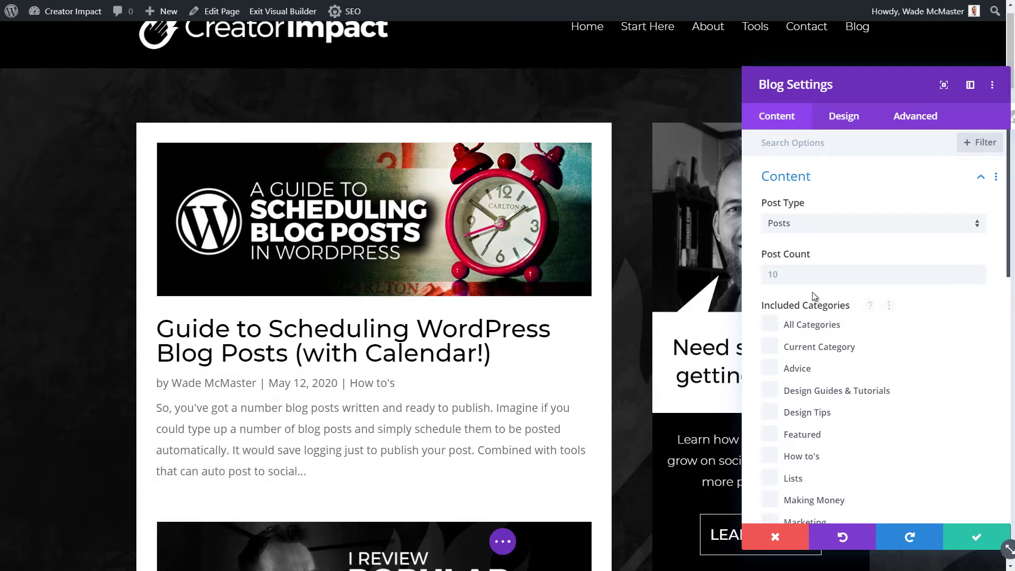
pyautogui.scroll(-2, 809, 297)
pyautogui.scroll(2, 796, 211)
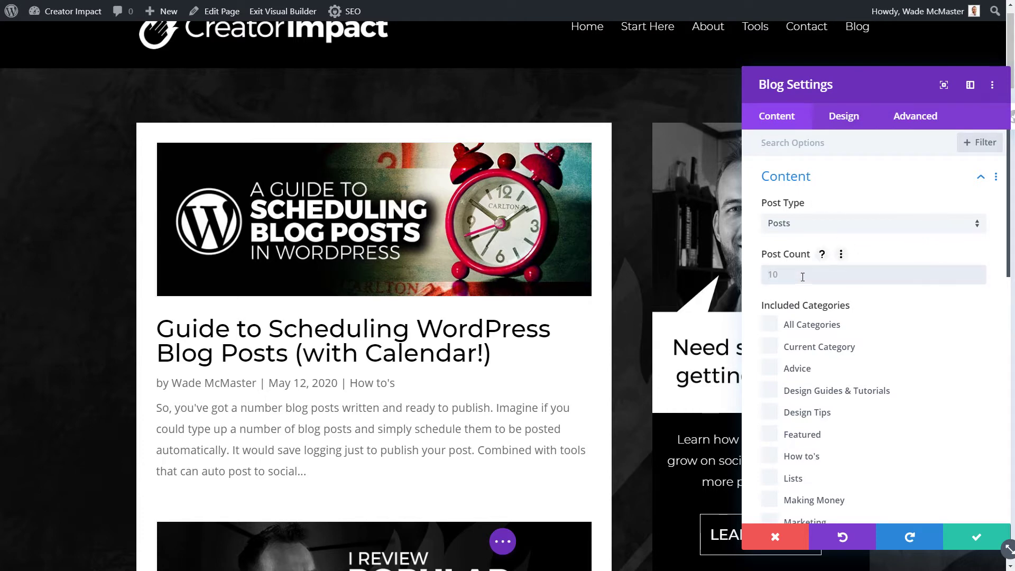
pyautogui.write('12')
# - Switch Use Post Excerpts to No with Content Length kept at Show Excerpt, and display the excerpt option's help text
pyautogui.moveTo(1007, 249); pyautogui.dragTo(1006, 403)
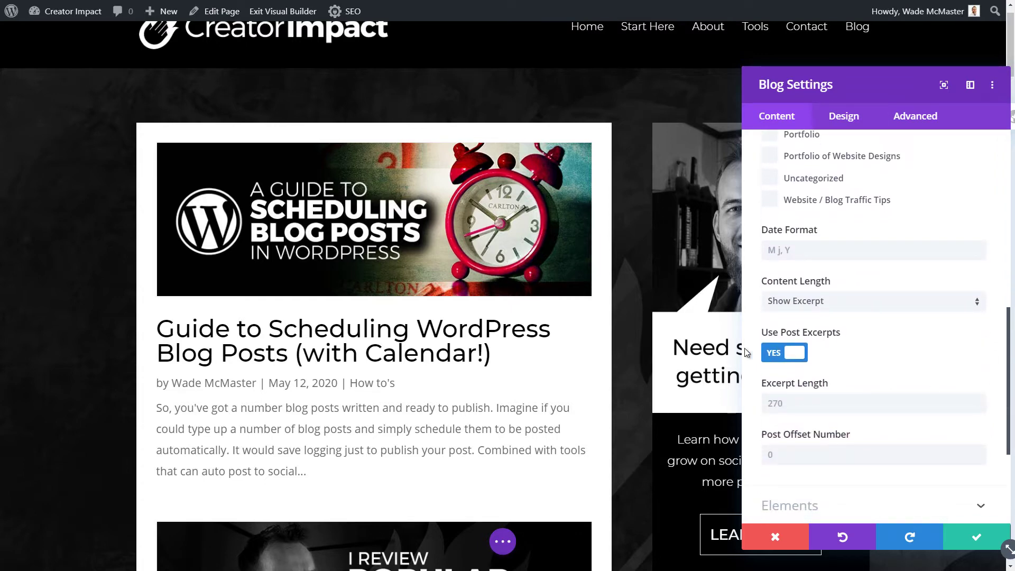
pyautogui.click(785, 353)
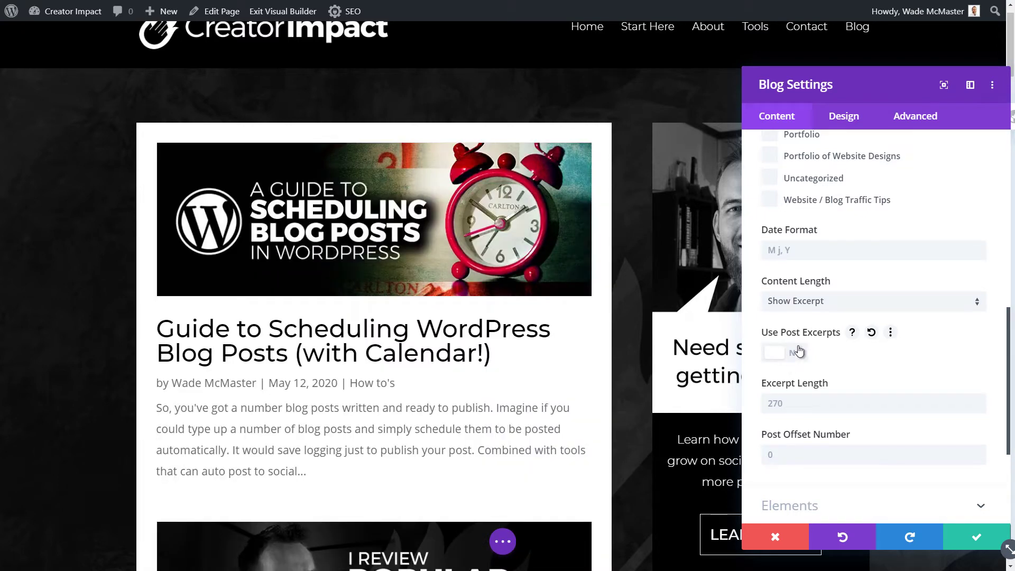
pyautogui.scroll(-1, 799, 351)
pyautogui.click(814, 255)
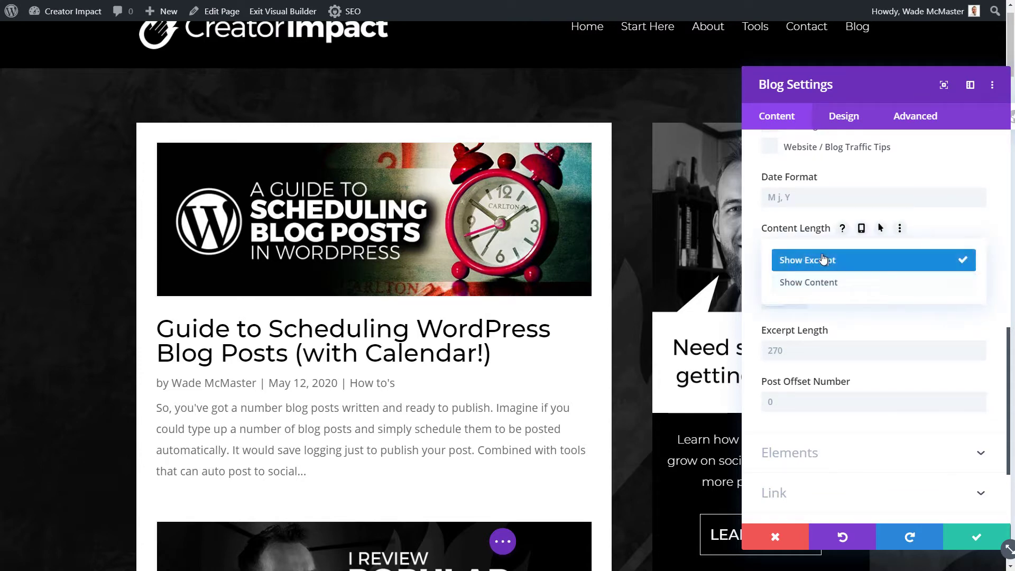
pyautogui.click(820, 261)
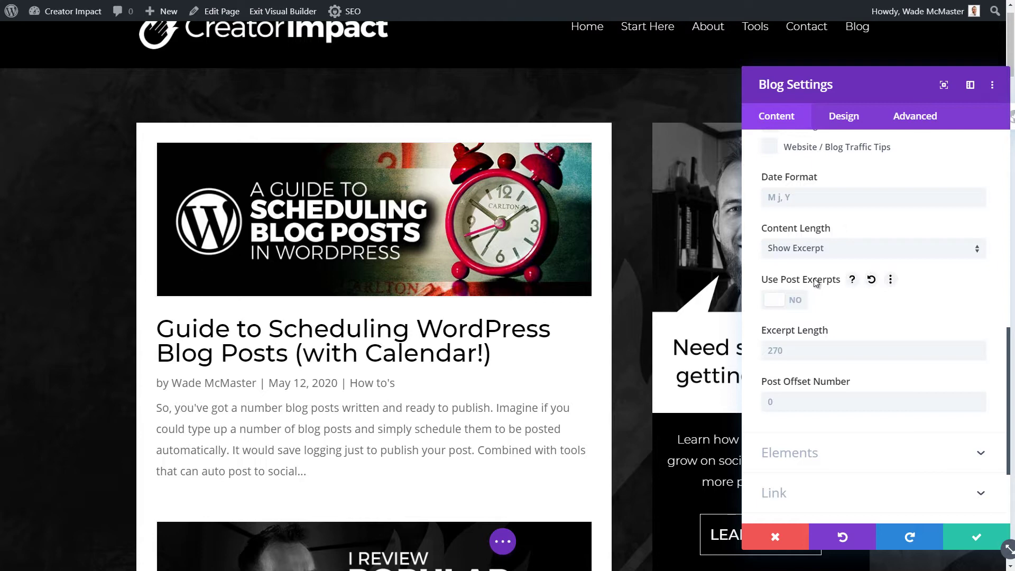
pyautogui.click(851, 281)
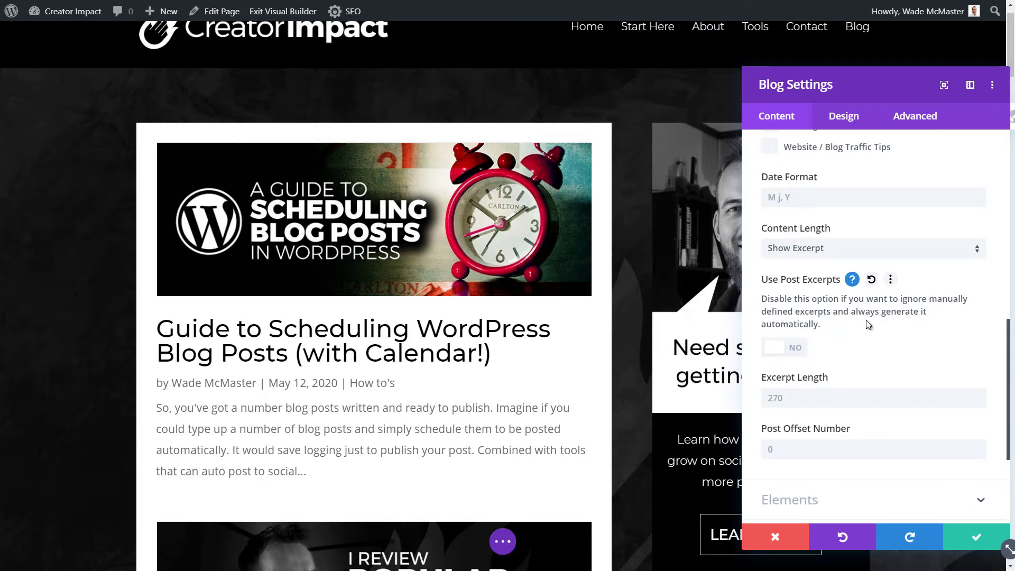
pyautogui.click(825, 255)
pyautogui.click(824, 199)
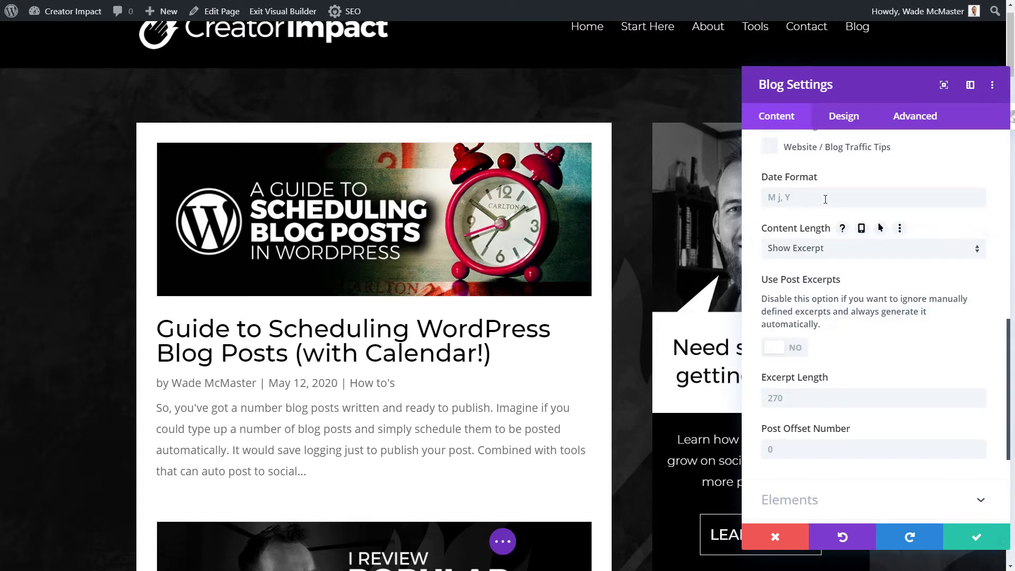
# - Try Excerpt Length values of 0 and 500 for the blog posts and compare the previews
pyautogui.click(802, 400)
pyautogui.write('0')
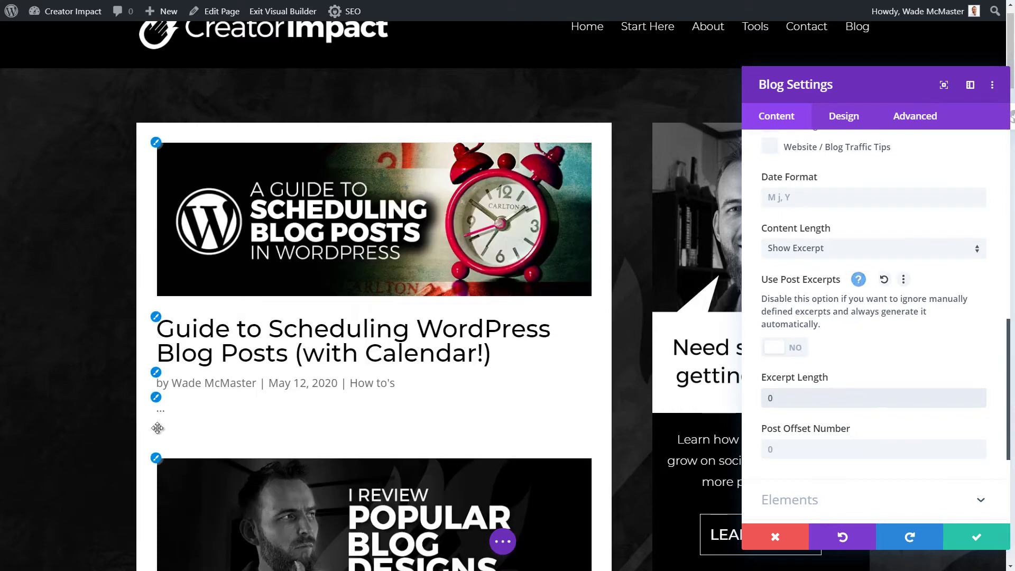
pyautogui.moveTo(785, 397); pyautogui.dragTo(695, 401)
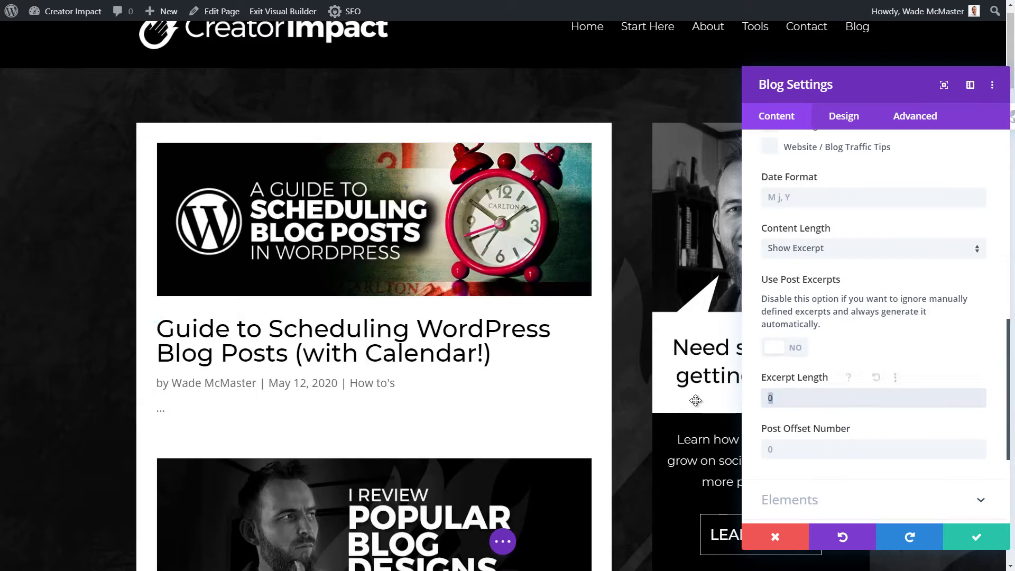
pyautogui.write('500')
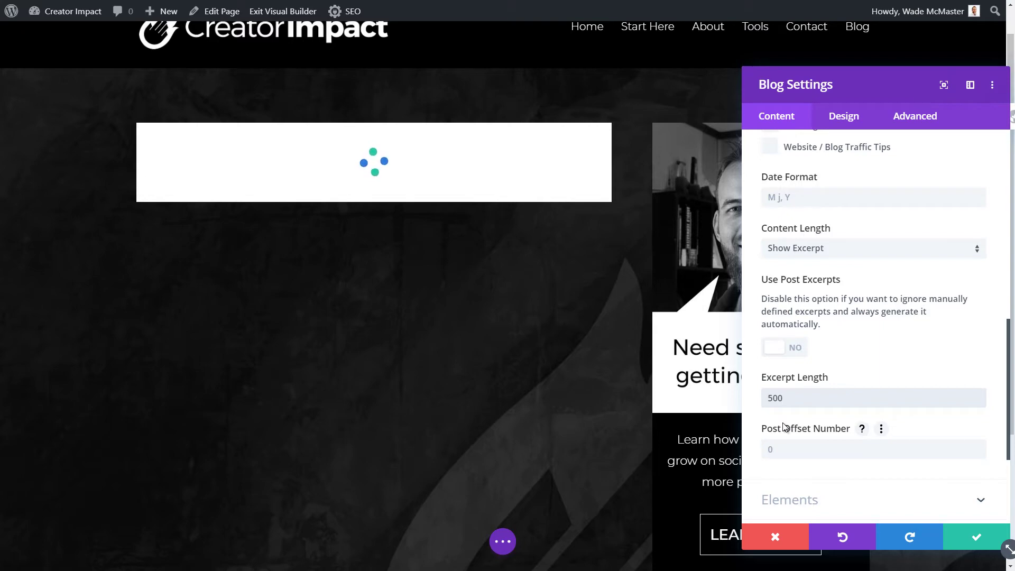
pyautogui.scroll(-2, 391, 301)
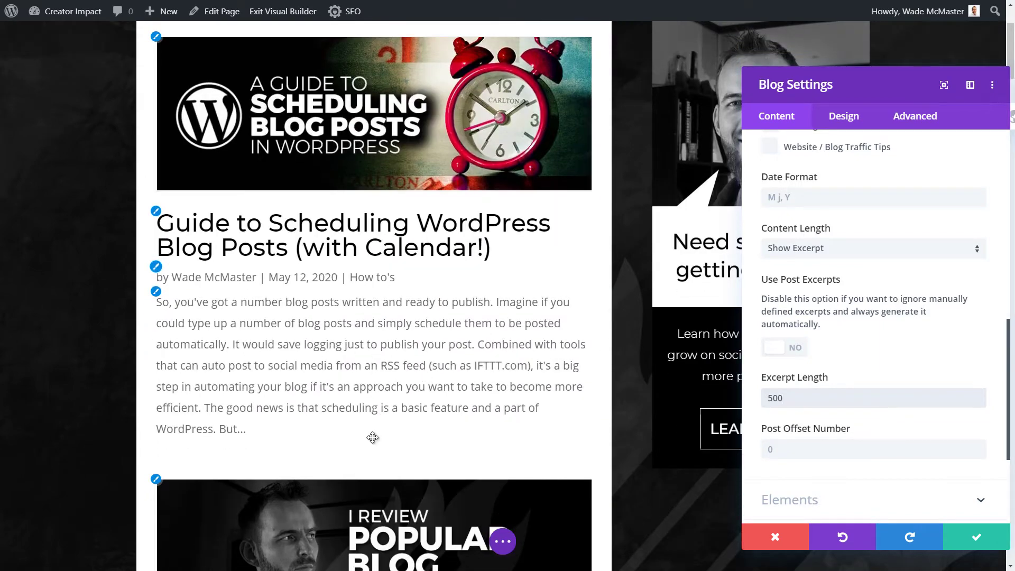
# - Set the Blog module's Excerpt Length to 270
pyautogui.hotkey('ctrl', 'a')
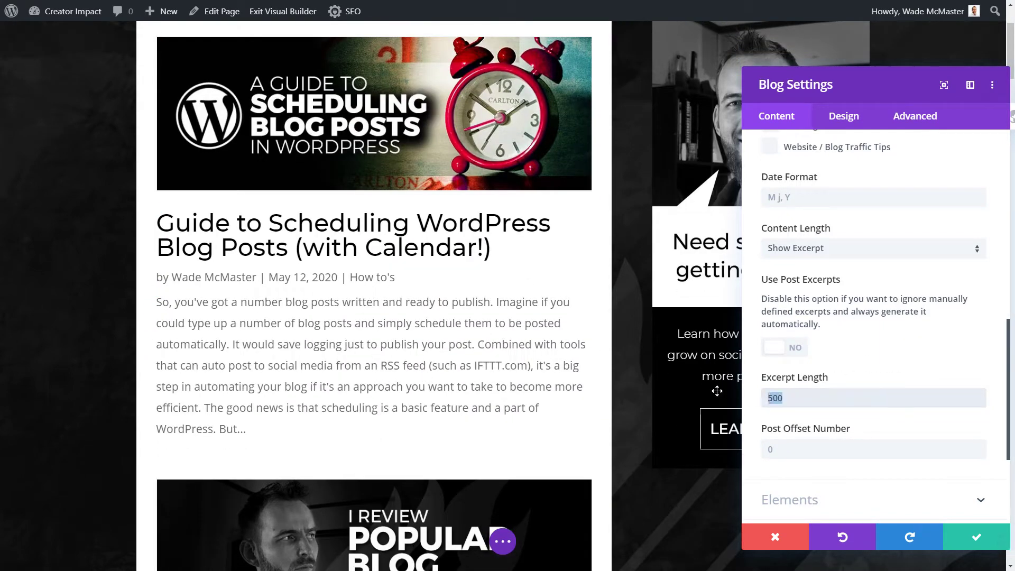
pyautogui.write('20')
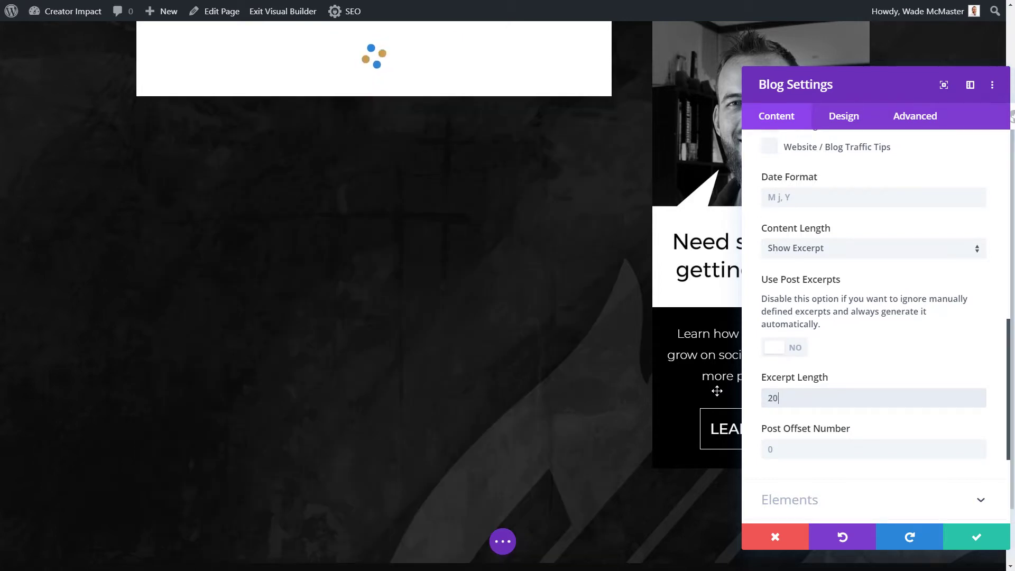
pyautogui.write('7')
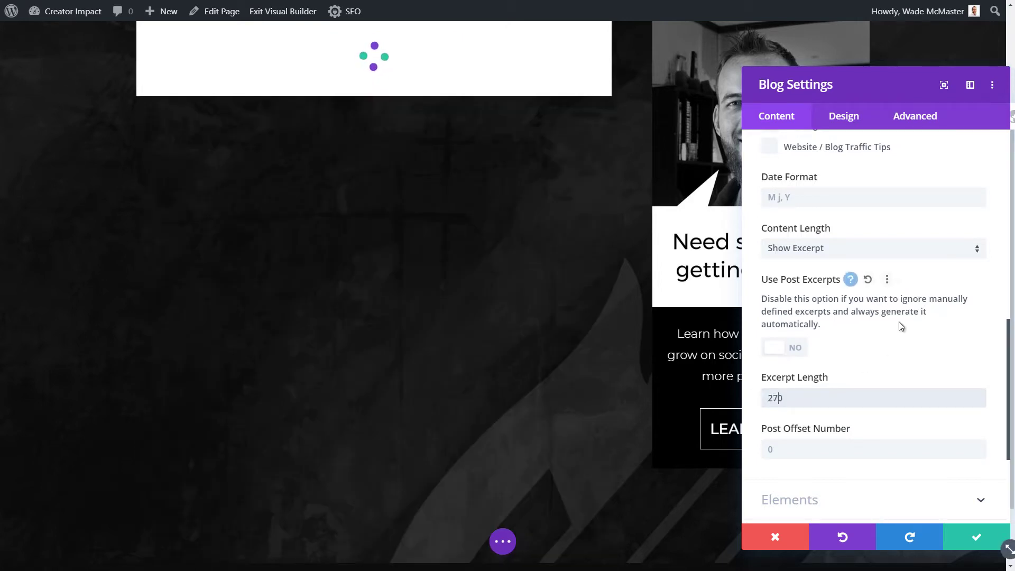
pyautogui.scroll(2, 861, 250)
pyautogui.scroll(-4, 861, 250)
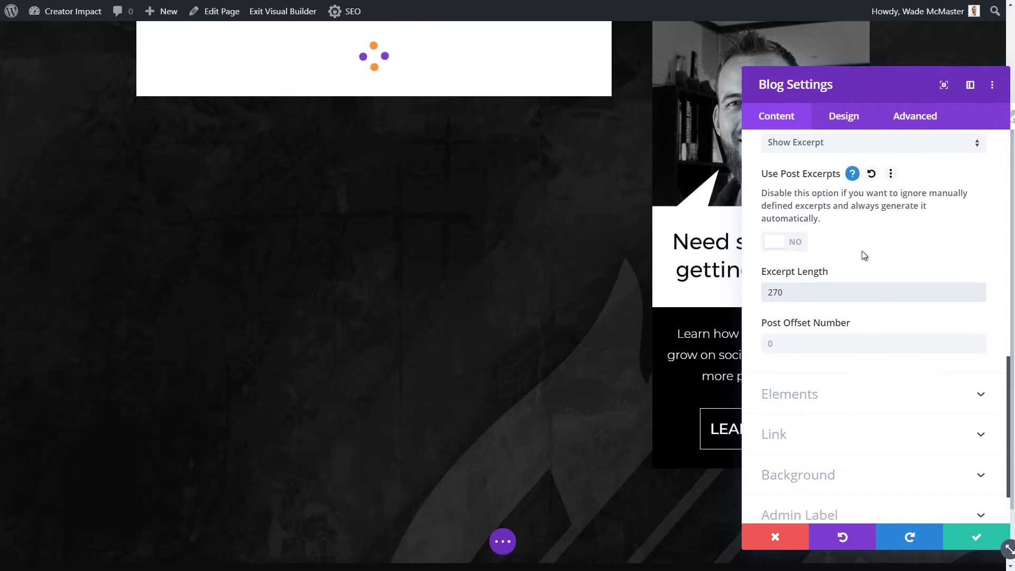
# - In the Elements settings, turn Show Featured Image off to preview the posts without images, and switch it back on
pyautogui.scroll(2, 861, 248)
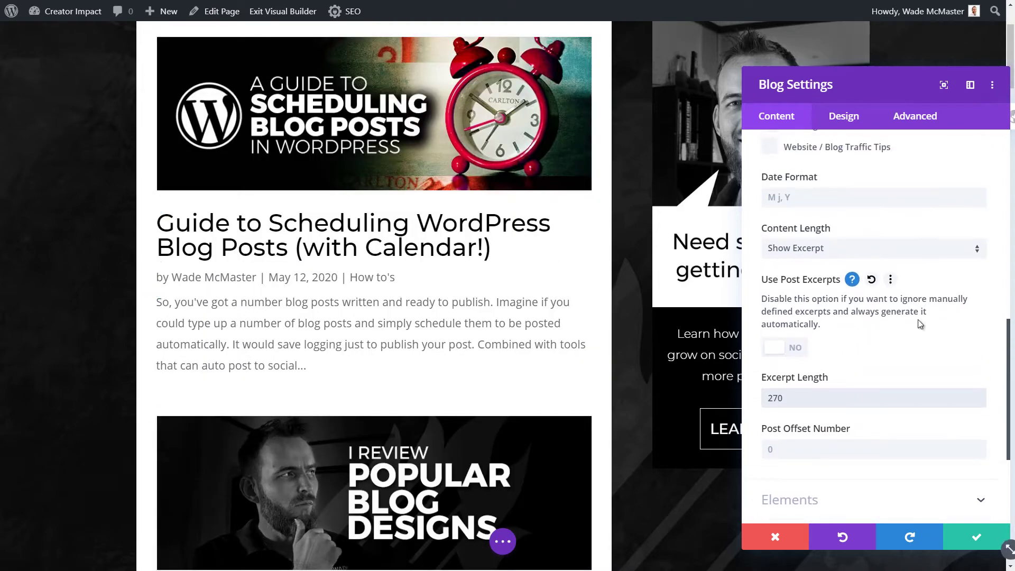
pyautogui.scroll(-1, 877, 370)
pyautogui.scroll(-1, 840, 416)
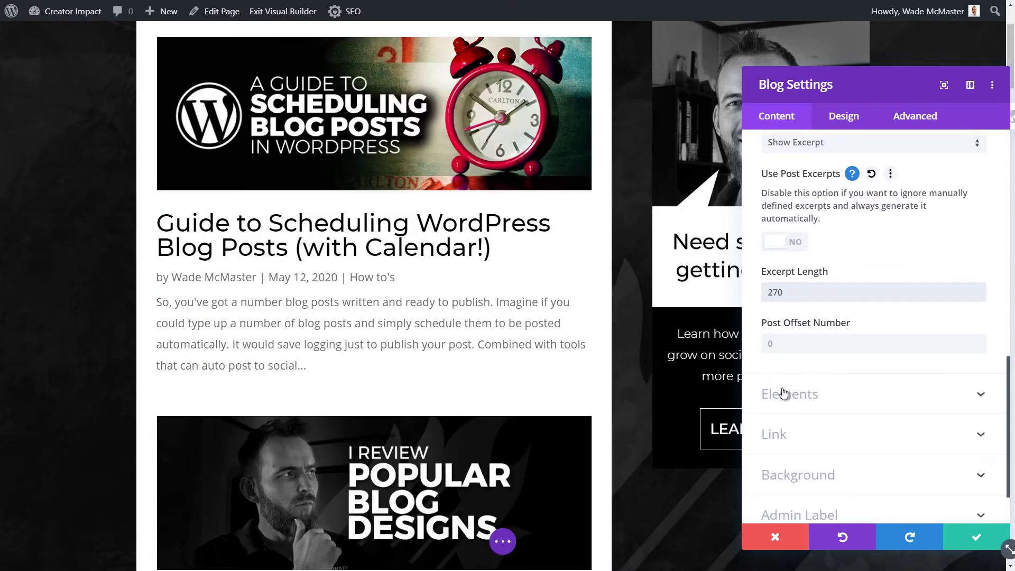
pyautogui.click(913, 400)
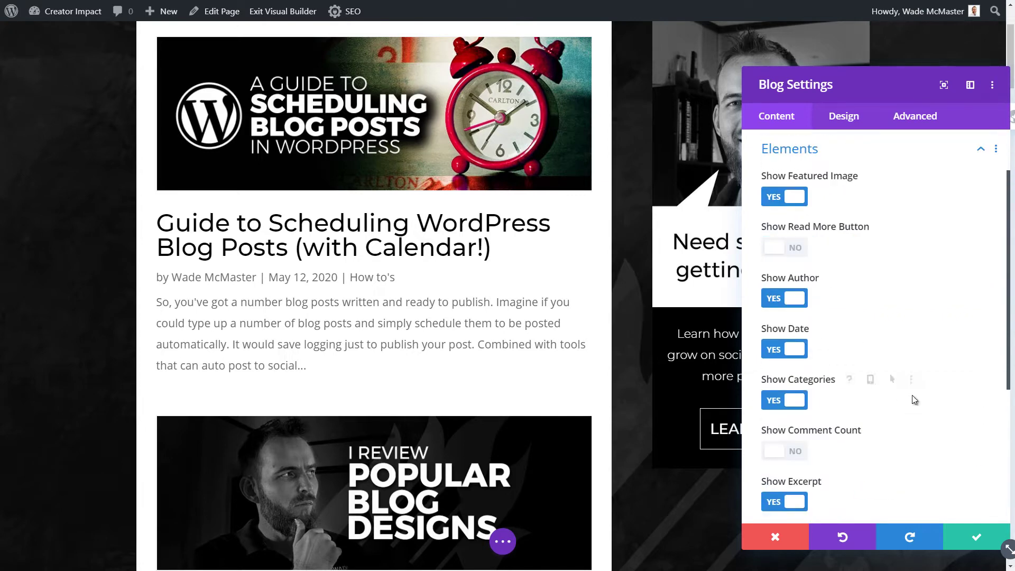
pyautogui.moveTo(1008, 226); pyautogui.dragTo(936, 223)
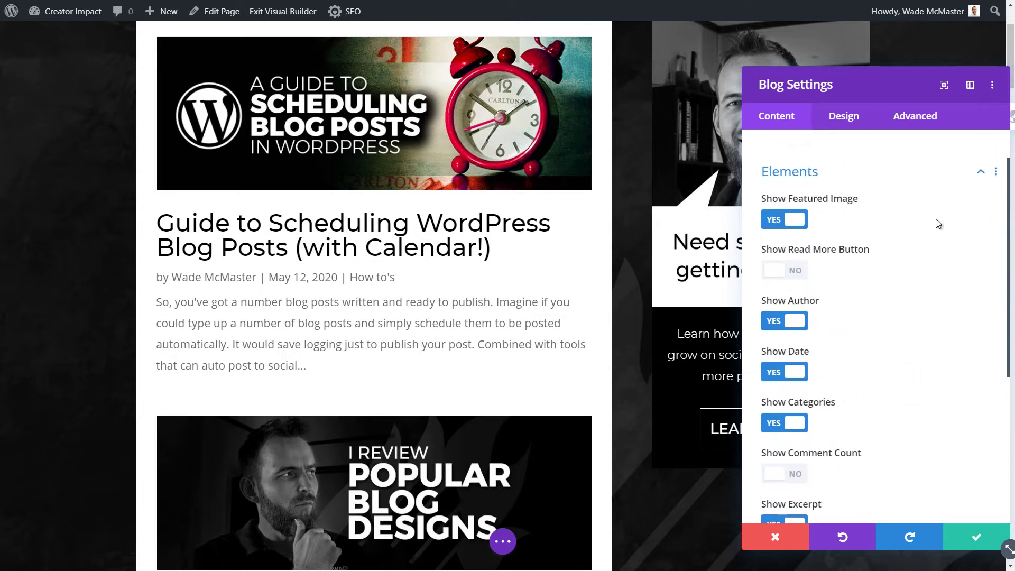
pyautogui.click(795, 220)
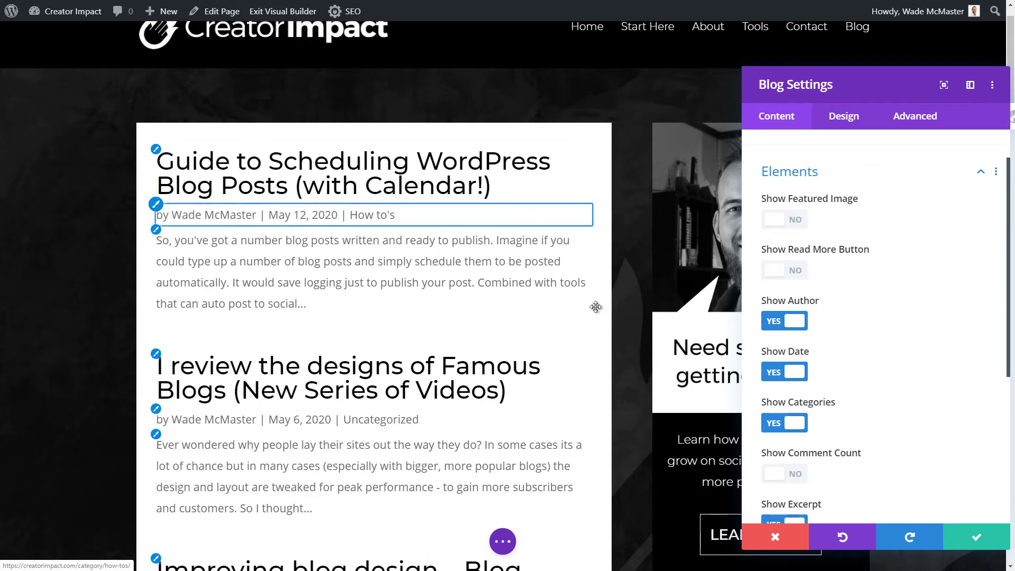
pyautogui.click(793, 219)
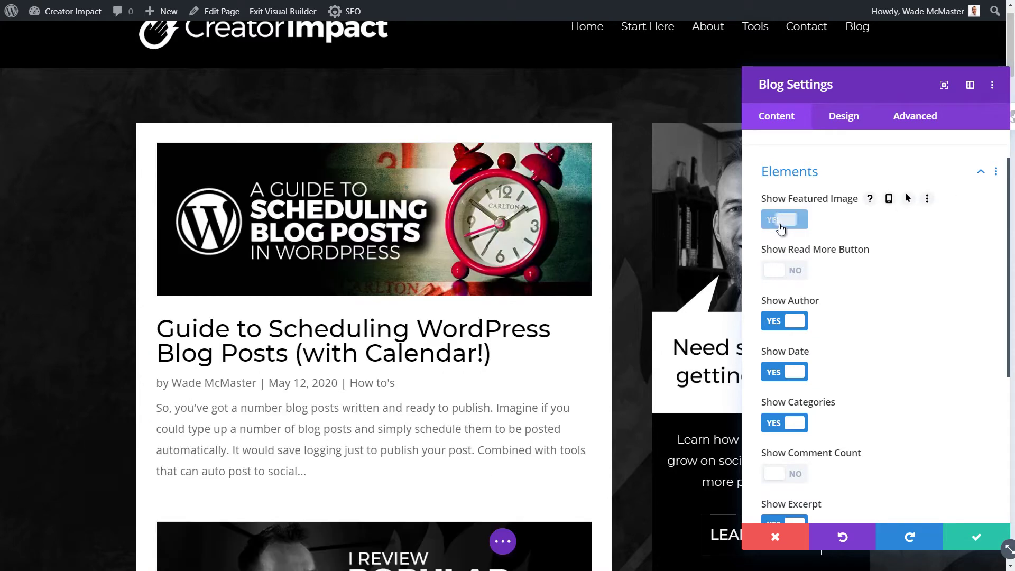
# - Hide the author, date and categories on the blog posts, and enable Show Read More Button
pyautogui.click(786, 322)
pyautogui.click(786, 372)
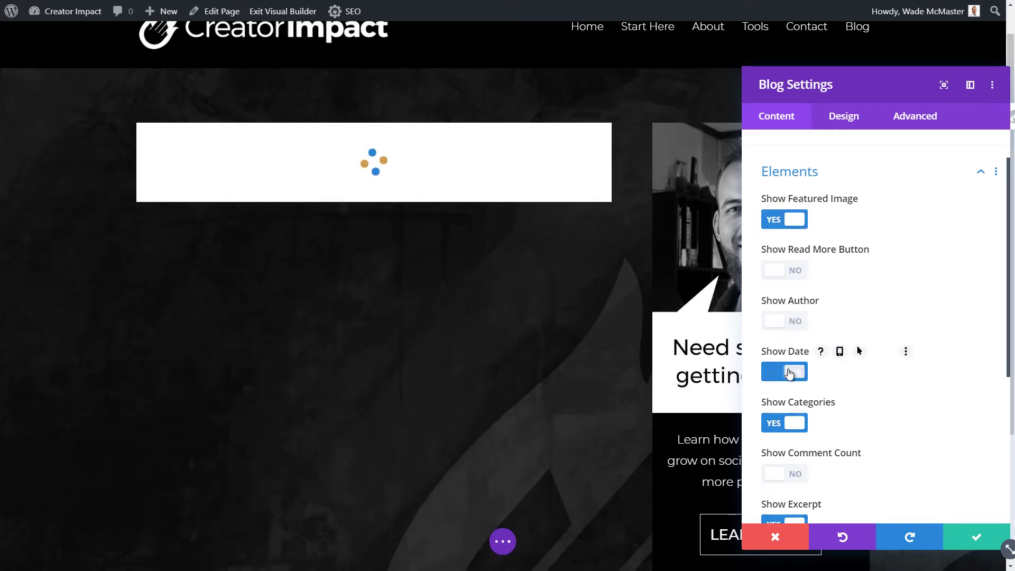
pyautogui.click(786, 423)
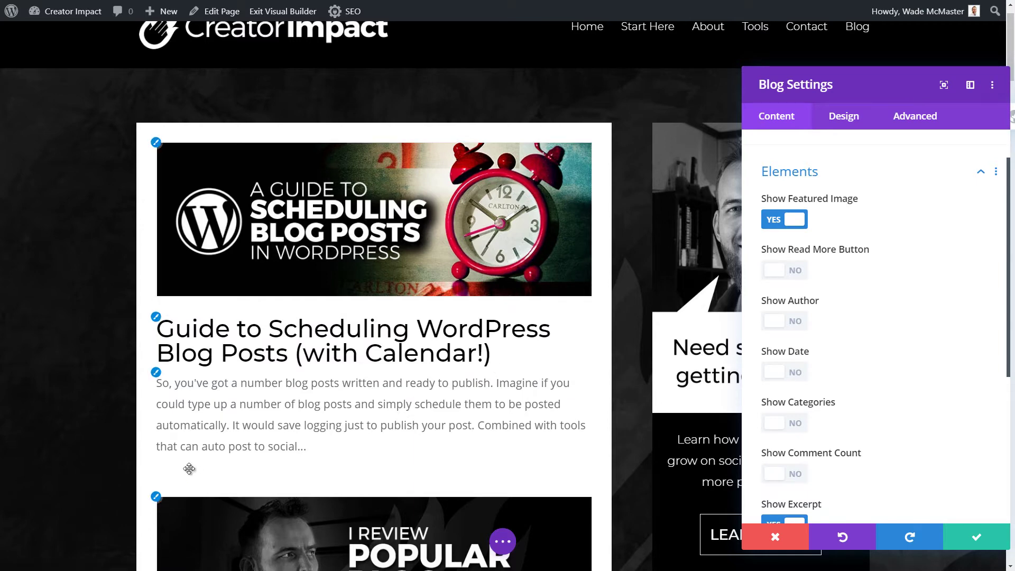
pyautogui.click(798, 271)
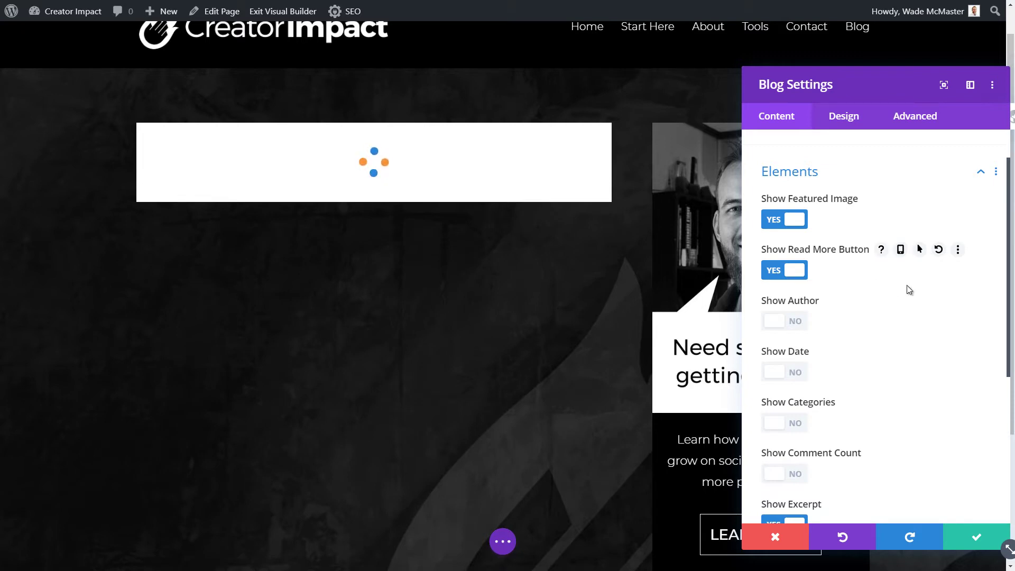
# - Preview the posts with Show Excerpt off and with Show Comment Count on, restoring each option after its preview
pyautogui.moveTo(1007, 325); pyautogui.dragTo(1008, 411)
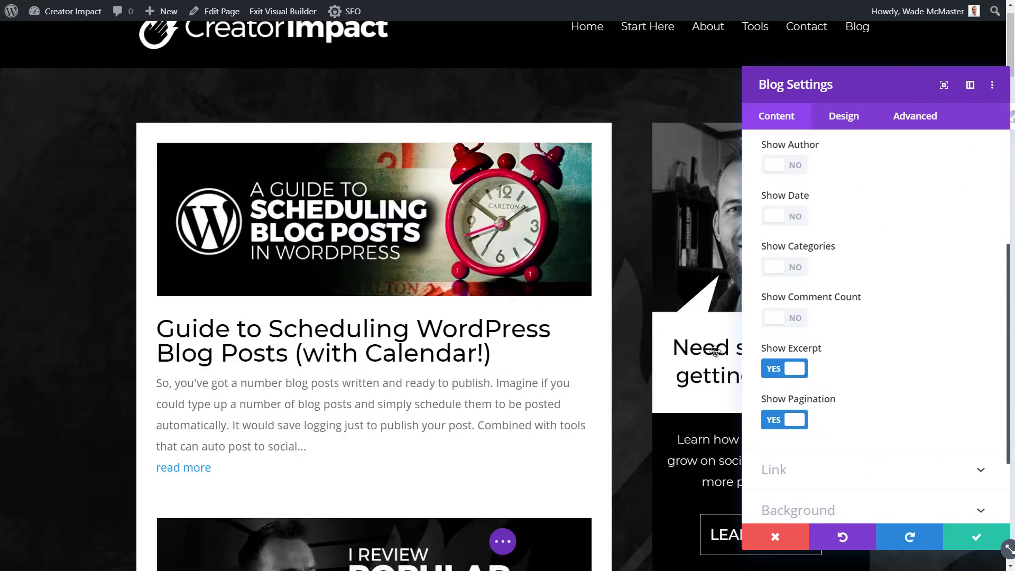
pyautogui.click(789, 370)
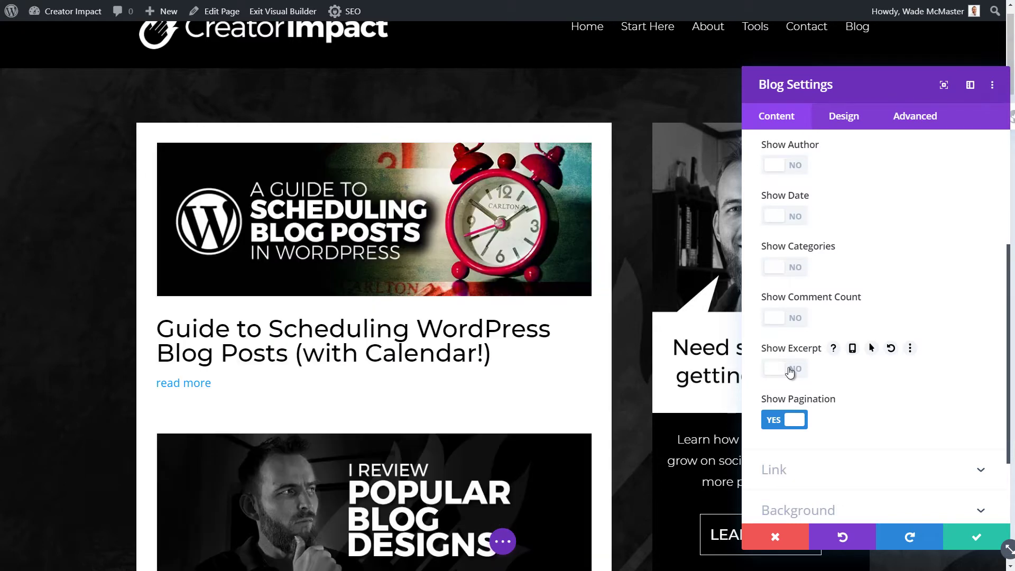
pyautogui.click(789, 370)
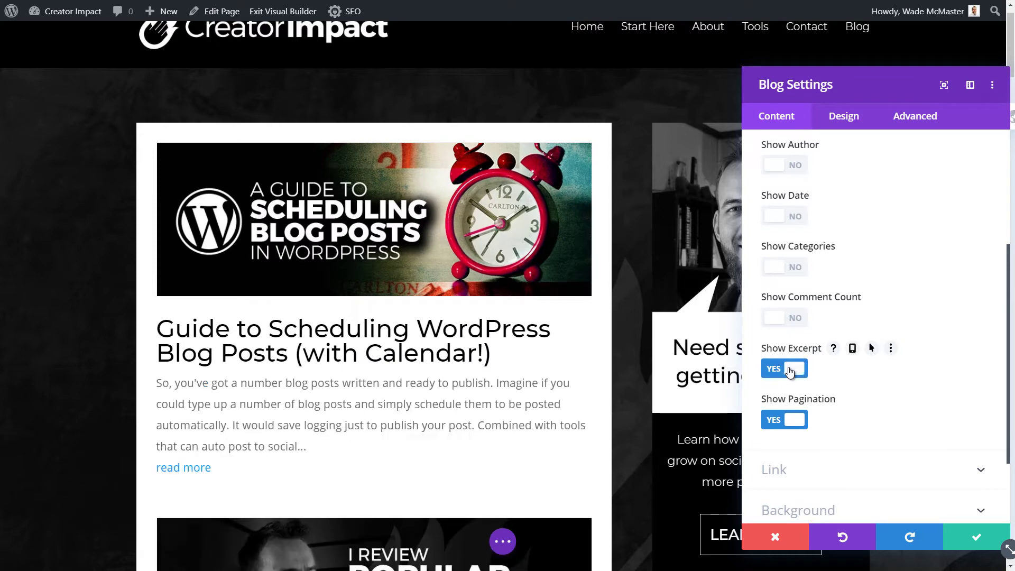
pyautogui.click(787, 319)
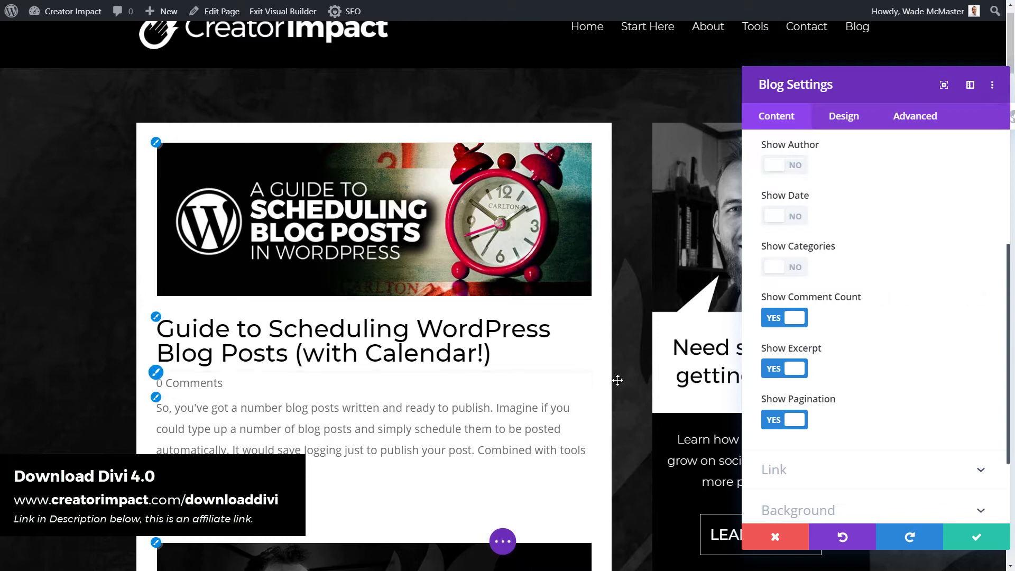
pyautogui.click(792, 318)
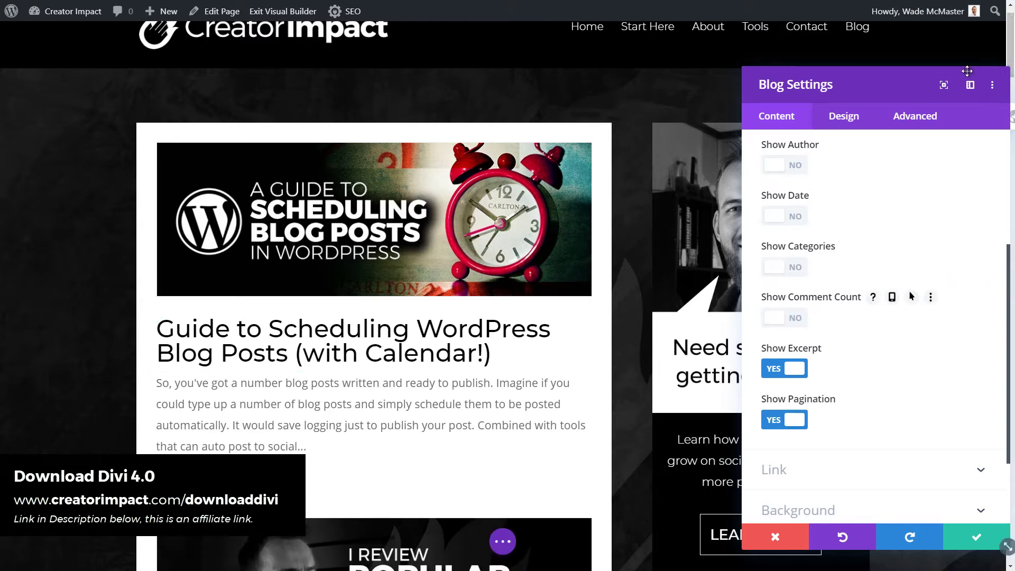
# - Inspect the pagination at the end of the blog posts, and view the module's Link options
pyautogui.moveTo(907, 85); pyautogui.dragTo(876, 70)
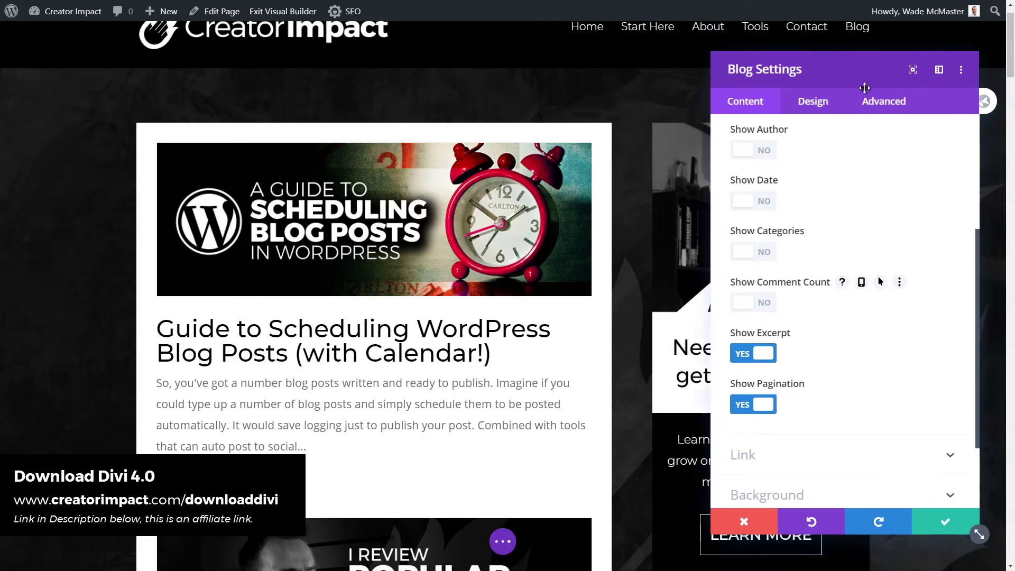
pyautogui.moveTo(1010, 29); pyautogui.dragTo(1011, 530)
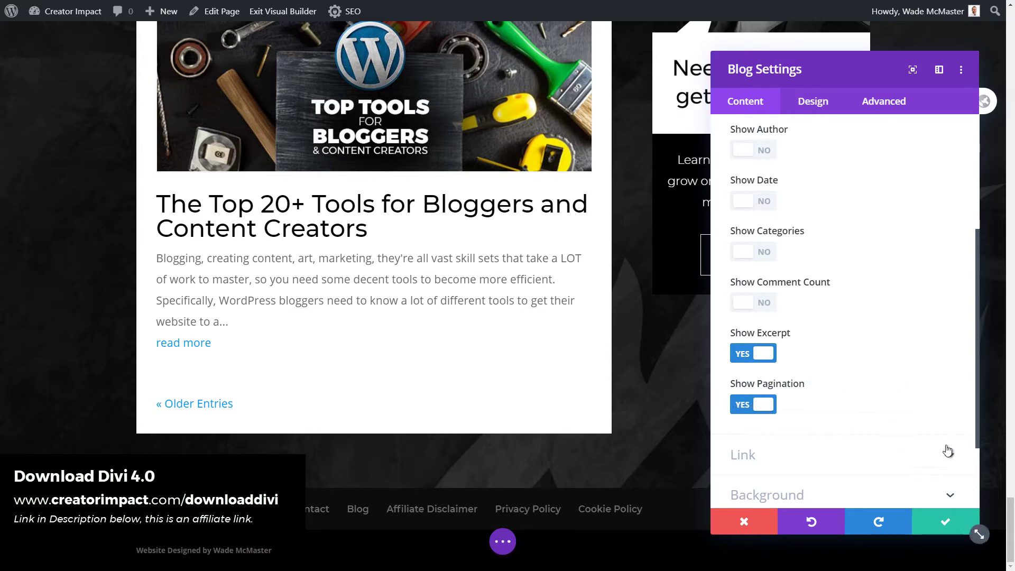
pyautogui.scroll(-3, 934, 391)
pyautogui.click(949, 349)
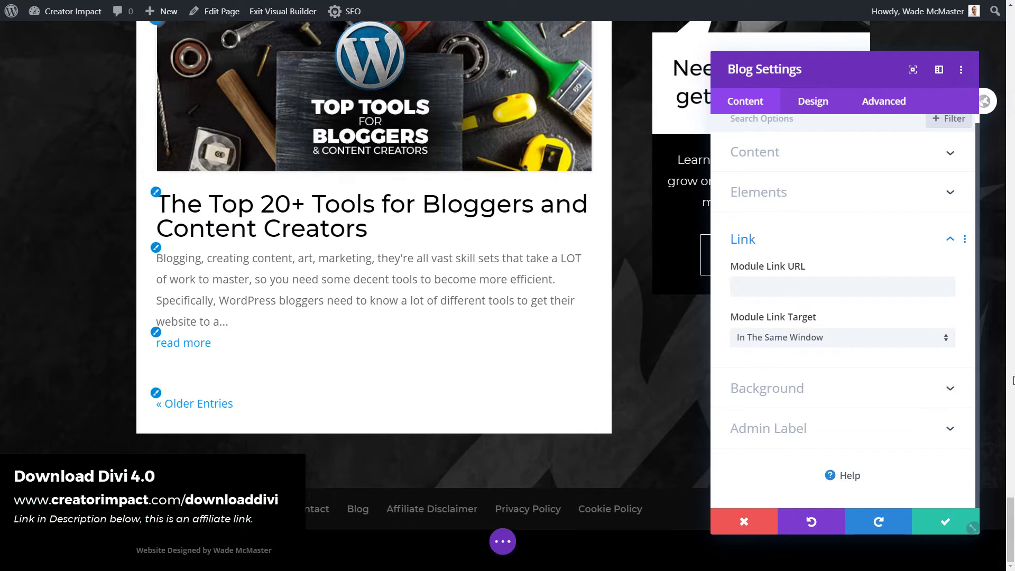
# - Try a yellow #edf000 background on the Blog module, check it on the posts, and clear the colour
pyautogui.click(954, 390)
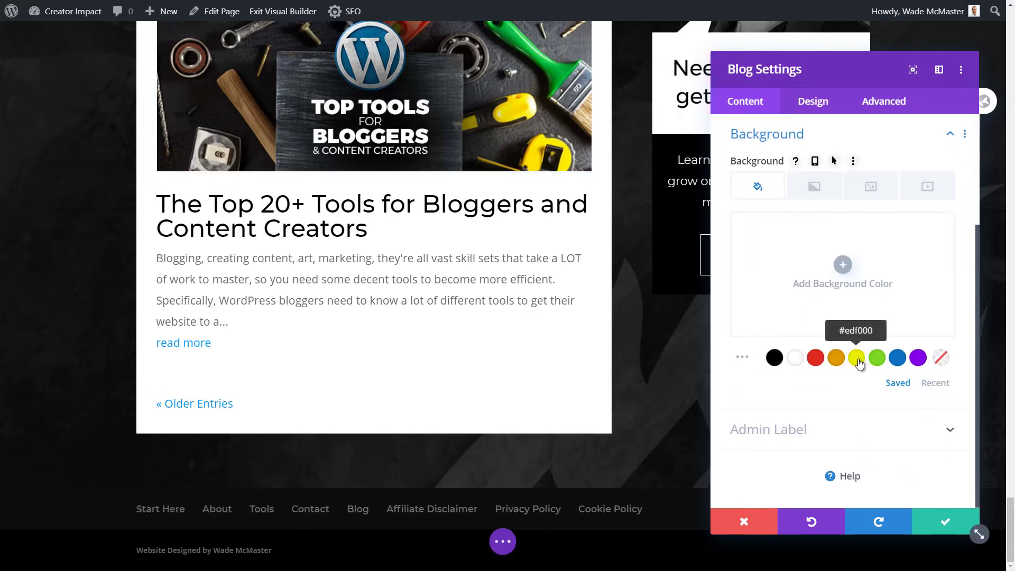
pyautogui.click(857, 359)
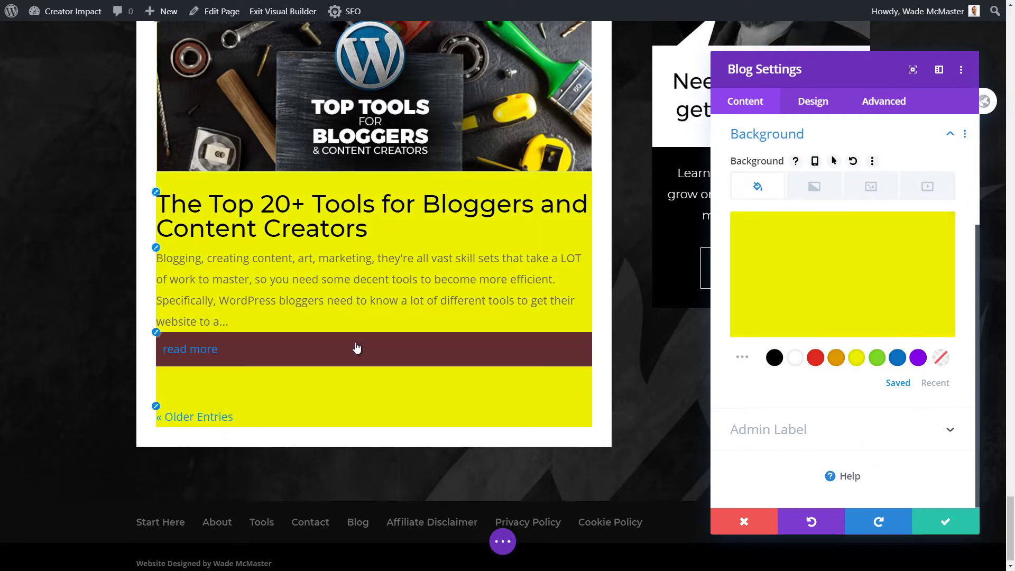
pyautogui.scroll(3, 356, 347)
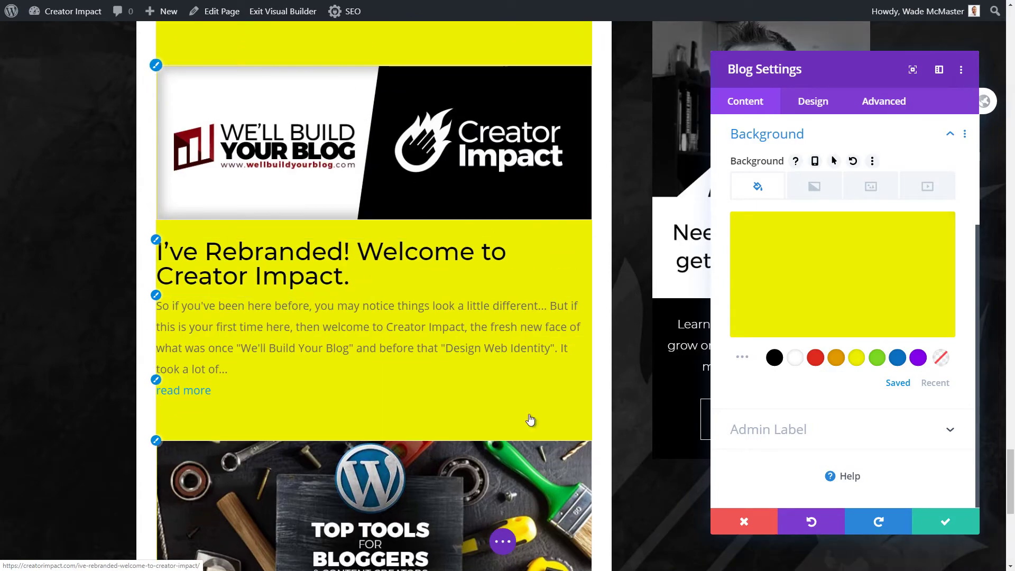
pyautogui.click(945, 360)
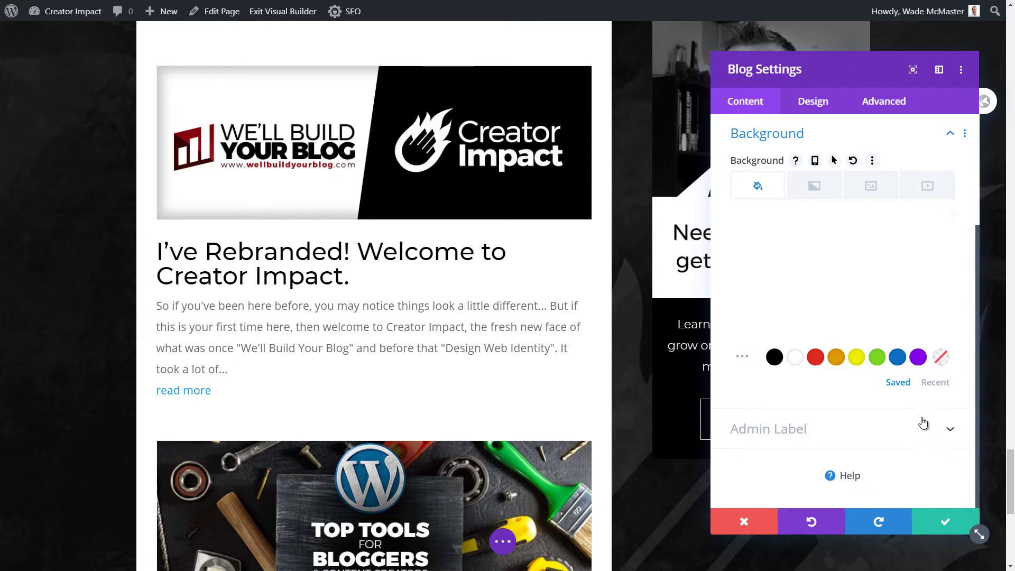
# - Review the Blog module's Admin Label and Content settings, including the category list, against the posts on the page
pyautogui.click(904, 428)
pyautogui.click(784, 377)
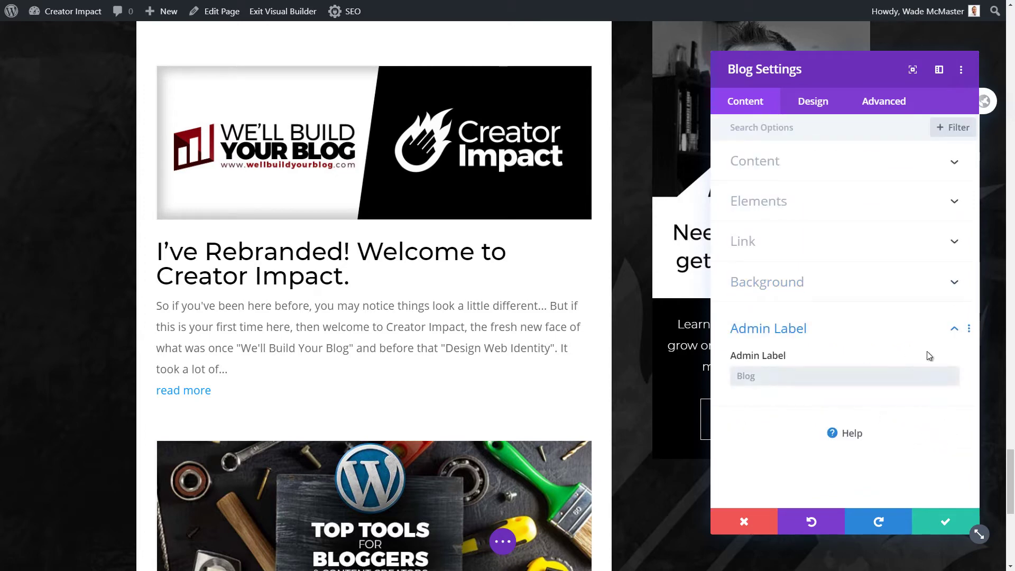
pyautogui.click(805, 162)
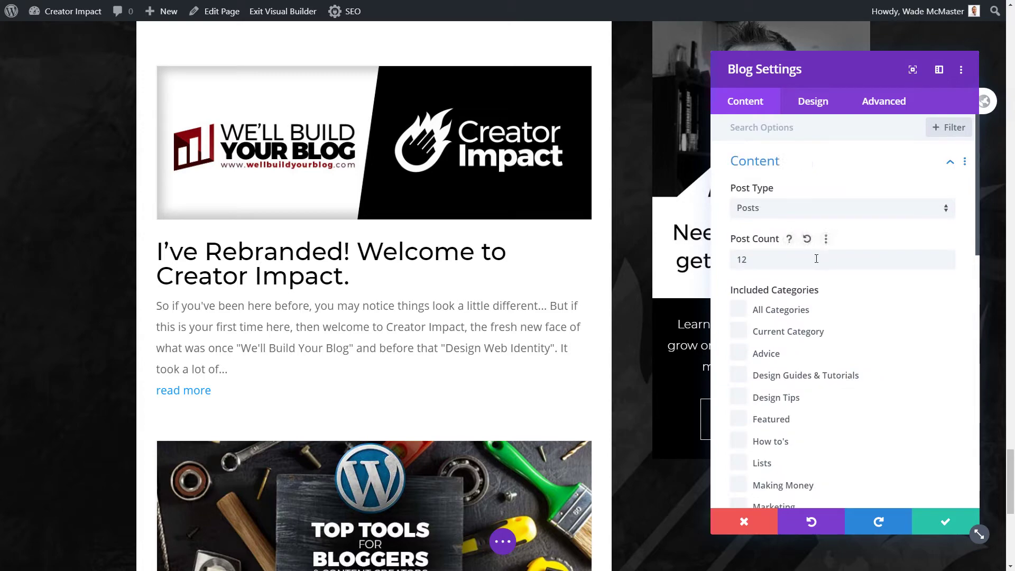
pyautogui.scroll(-3, 777, 264)
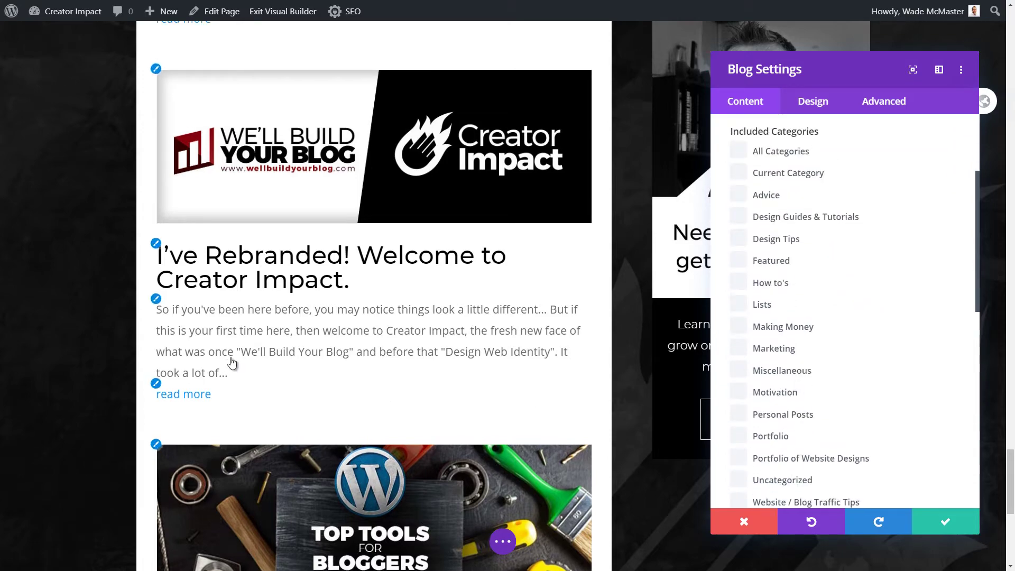
pyautogui.scroll(8, 228, 365)
pyautogui.scroll(5, 597, 132)
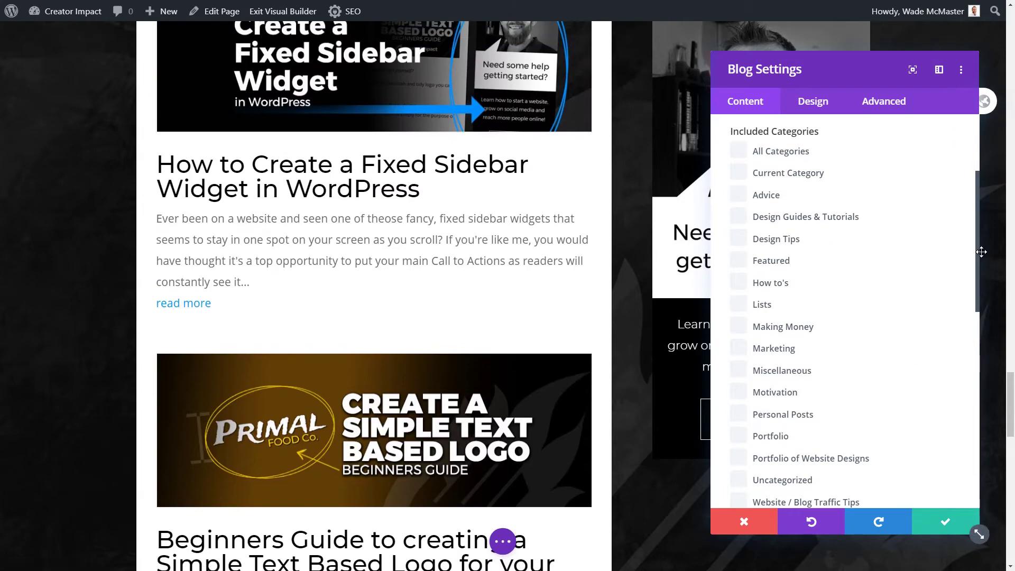
pyautogui.moveTo(981, 252); pyautogui.dragTo(978, 182)
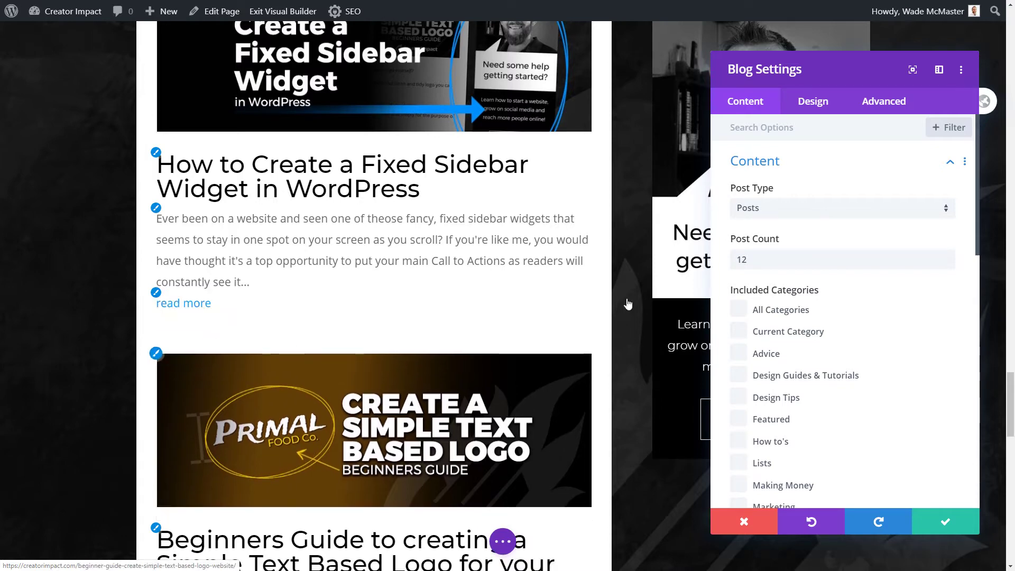
# - Check the Layout option in the Blog module's design settings
pyautogui.click(793, 102)
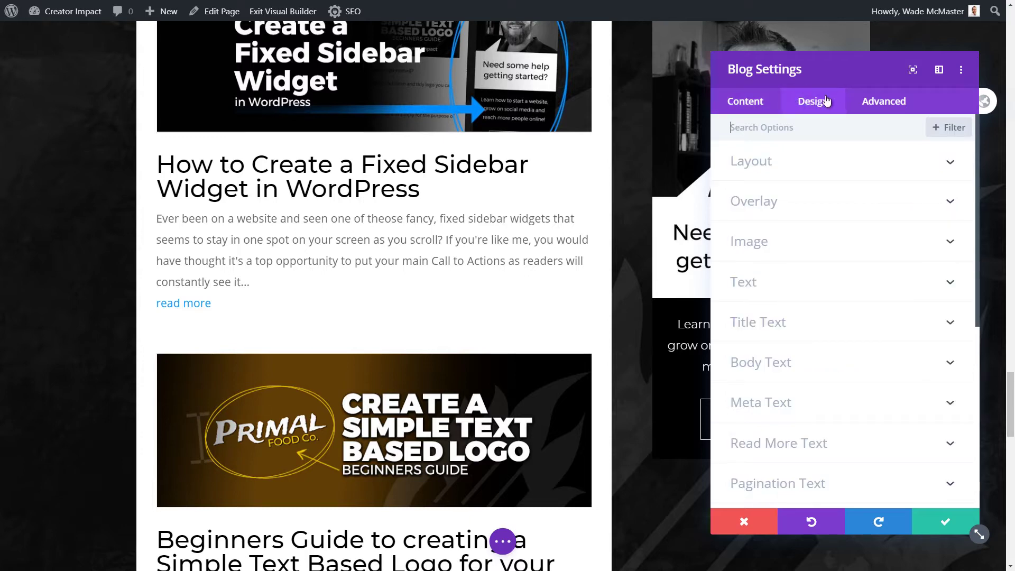
pyautogui.click(806, 160)
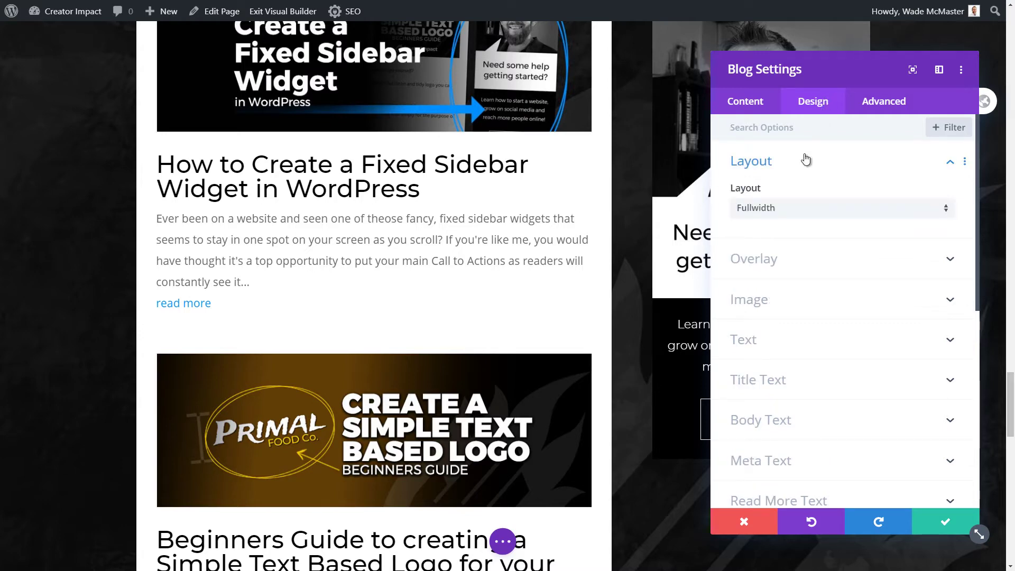
pyautogui.click(805, 160)
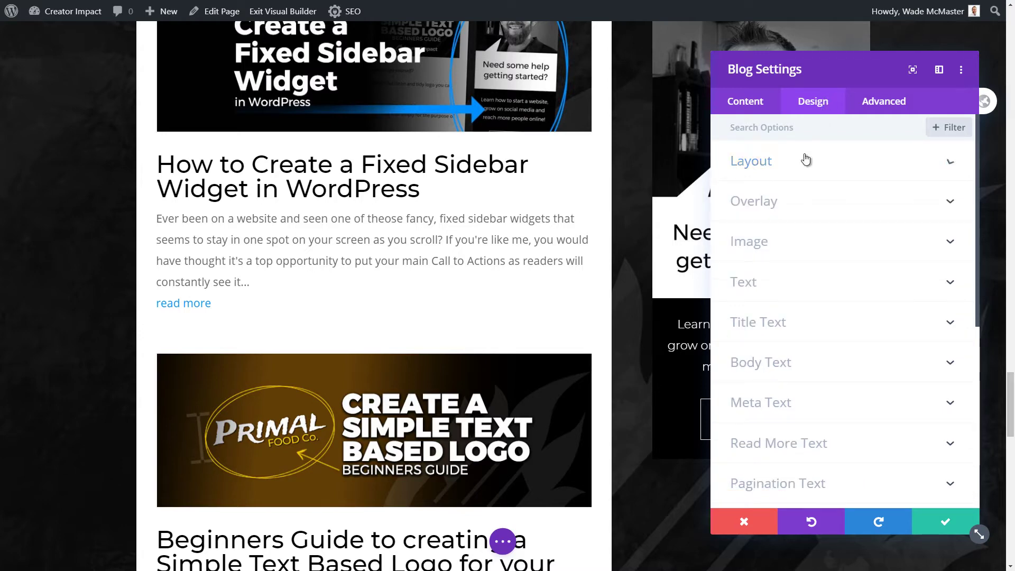
# - Turn on Featured Image Overlay for the blog posts and preview it on the first post's image
pyautogui.click(802, 212)
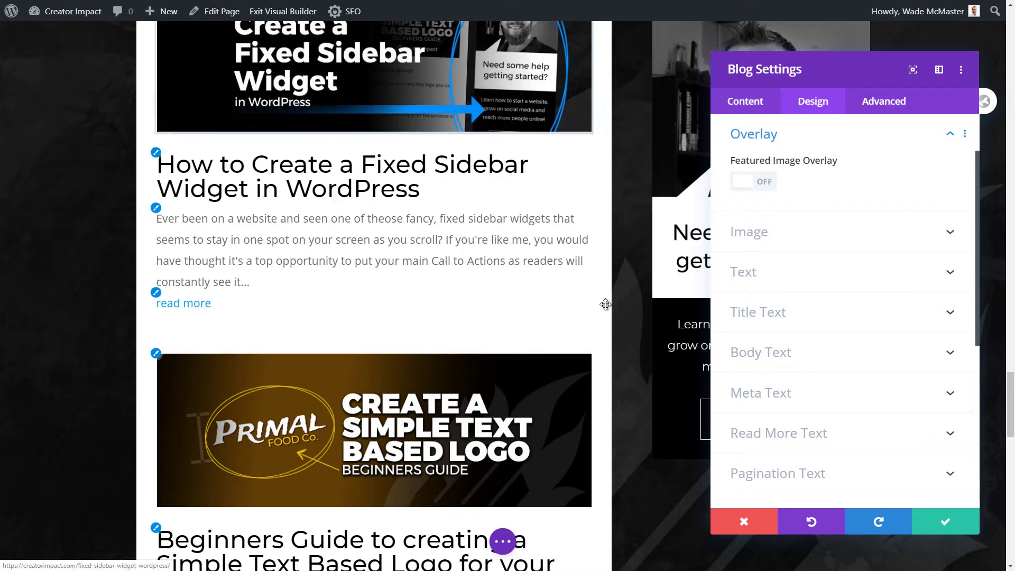
pyautogui.click(752, 182)
pyautogui.scroll(2, 770, 232)
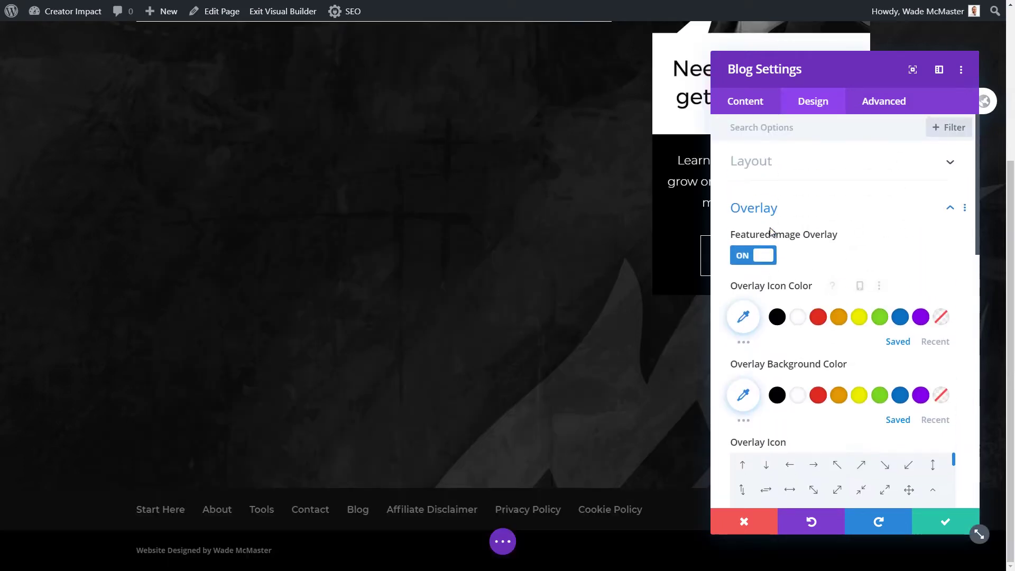
pyautogui.scroll(5, 591, 221)
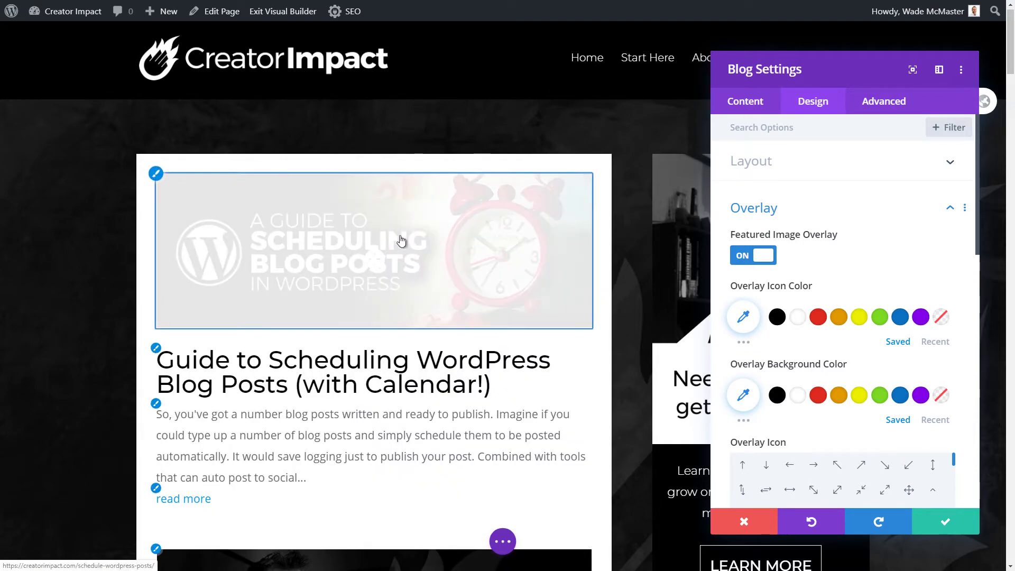
# - Try a blue icon colour, a solid right-pointing arrow icon and a red #e02b20 background on the featured image overlay, previewing it on the first post
pyautogui.click(900, 317)
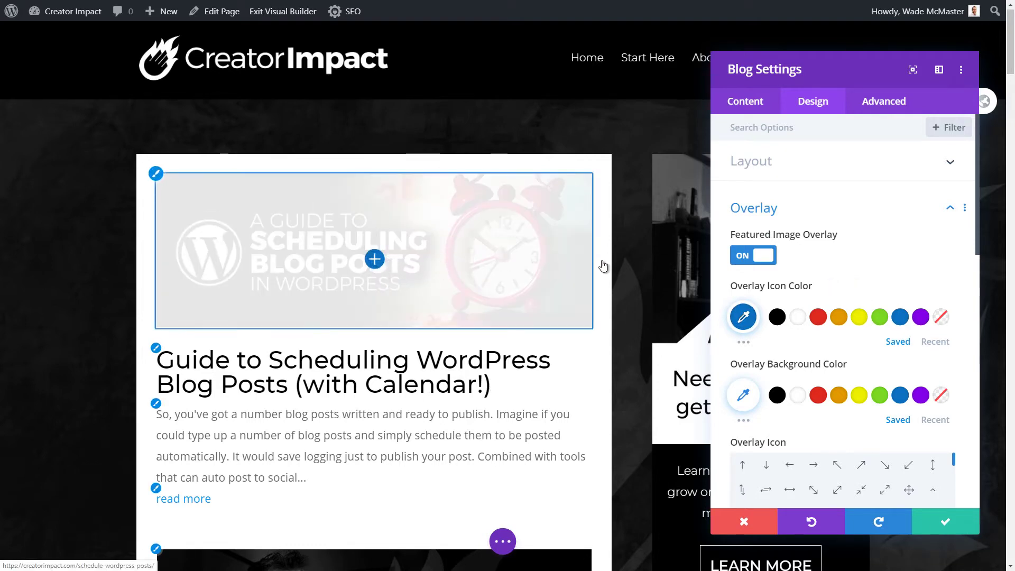
pyautogui.scroll(-2, 891, 285)
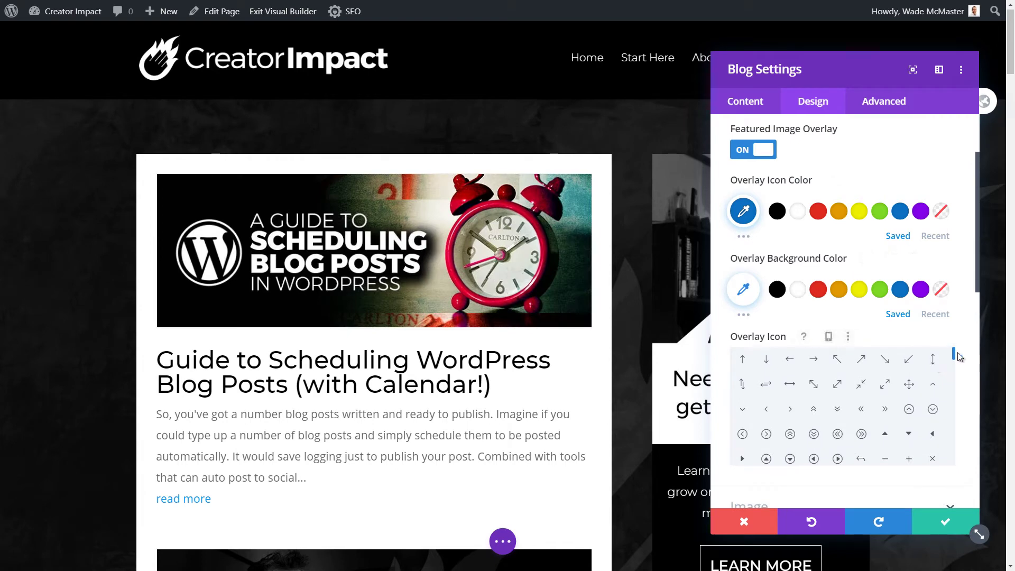
pyautogui.moveTo(958, 357)
pyautogui.mouseDown()
pyautogui.moveTo(954, 466)
pyautogui.moveTo(944, 359)
pyautogui.mouseUp()
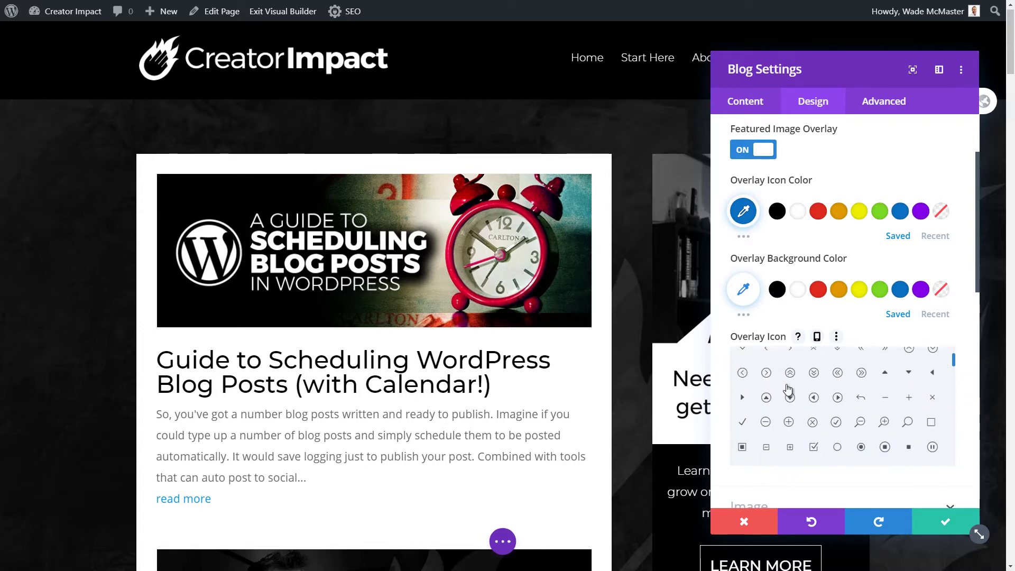
pyautogui.click(743, 399)
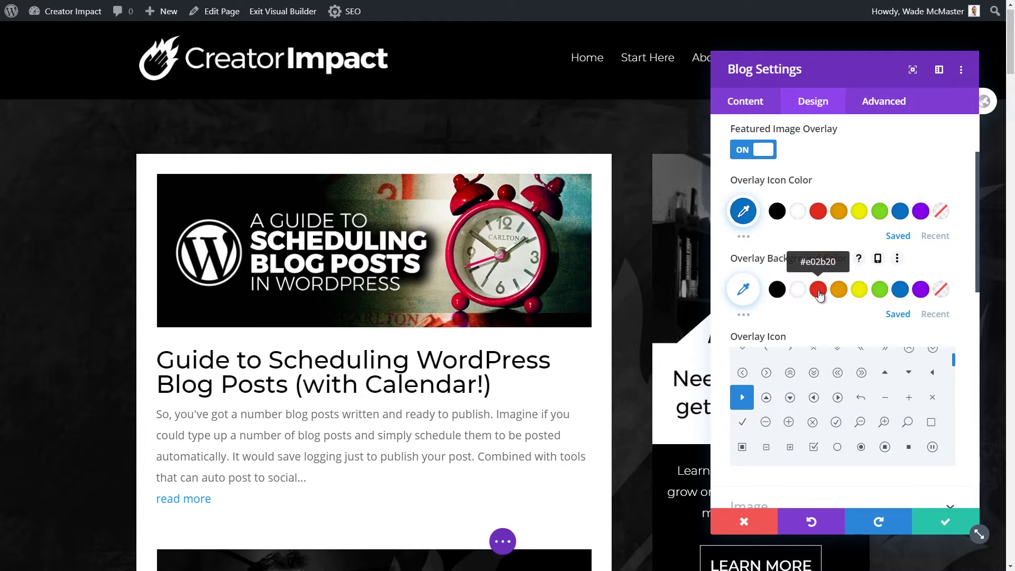
pyautogui.click(818, 291)
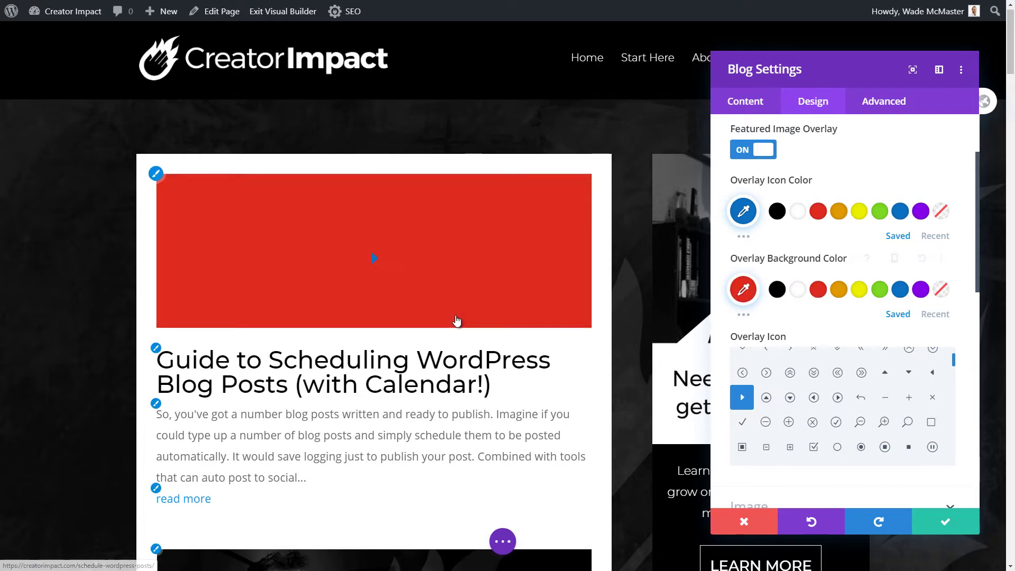
pyautogui.scroll(-3, 890, 310)
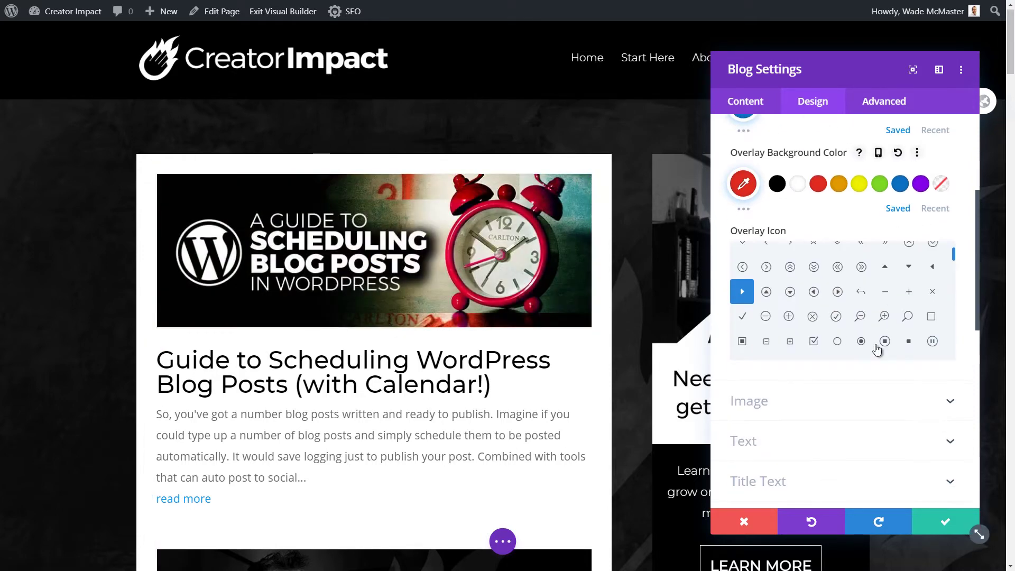
# - Turn off Featured Image Overlay for the blog posts
pyautogui.scroll(2, 877, 348)
pyautogui.scroll(1, 746, 154)
pyautogui.scroll(1, 746, 154)
pyautogui.click(745, 151)
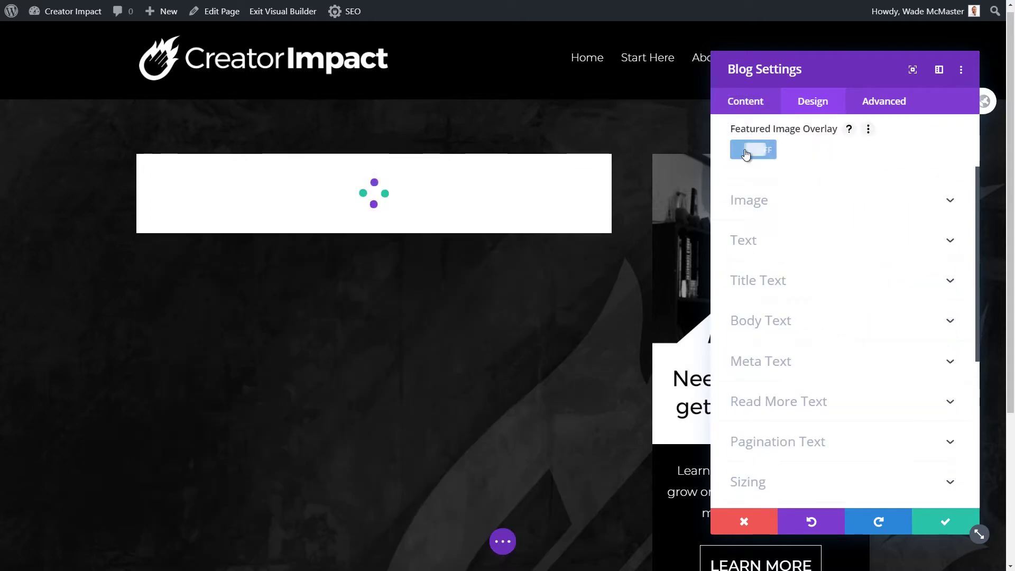
# - Try 20px rounded corners on the blog post images, and reset the Image Rounded Corners setting
pyautogui.click(769, 214)
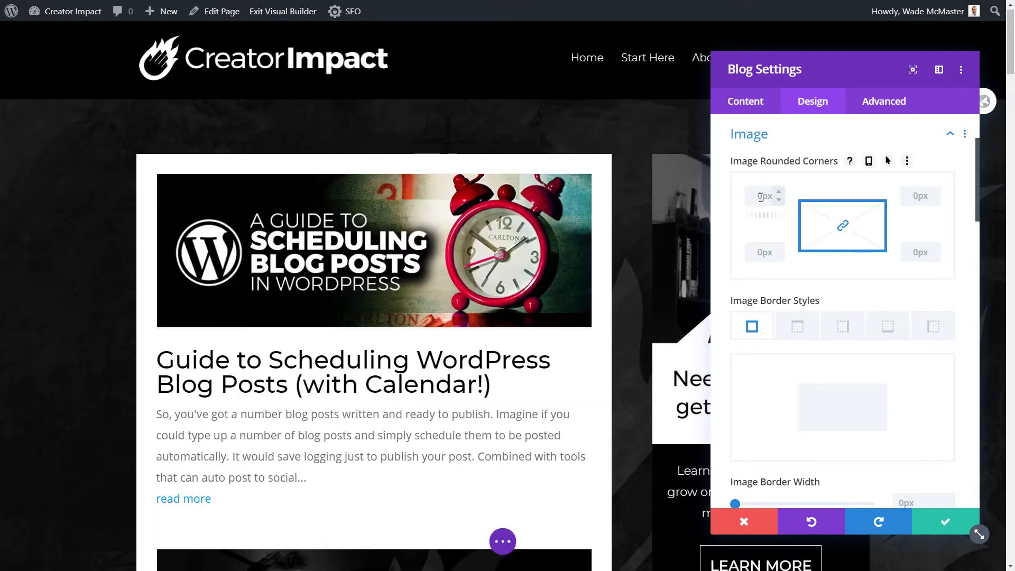
pyautogui.click(761, 197)
pyautogui.write('20px')
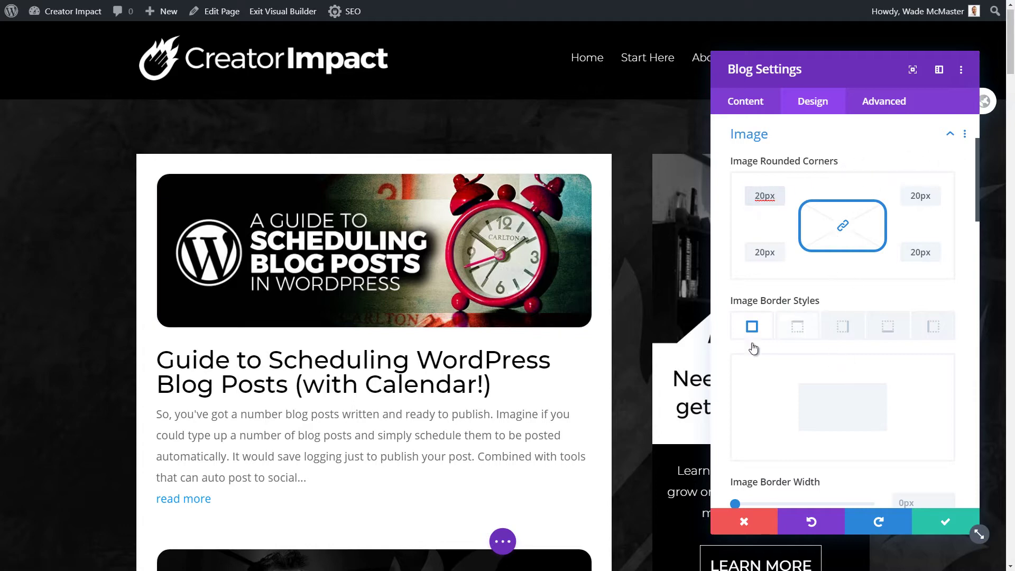
pyautogui.scroll(-2, 767, 341)
pyautogui.scroll(4, 804, 271)
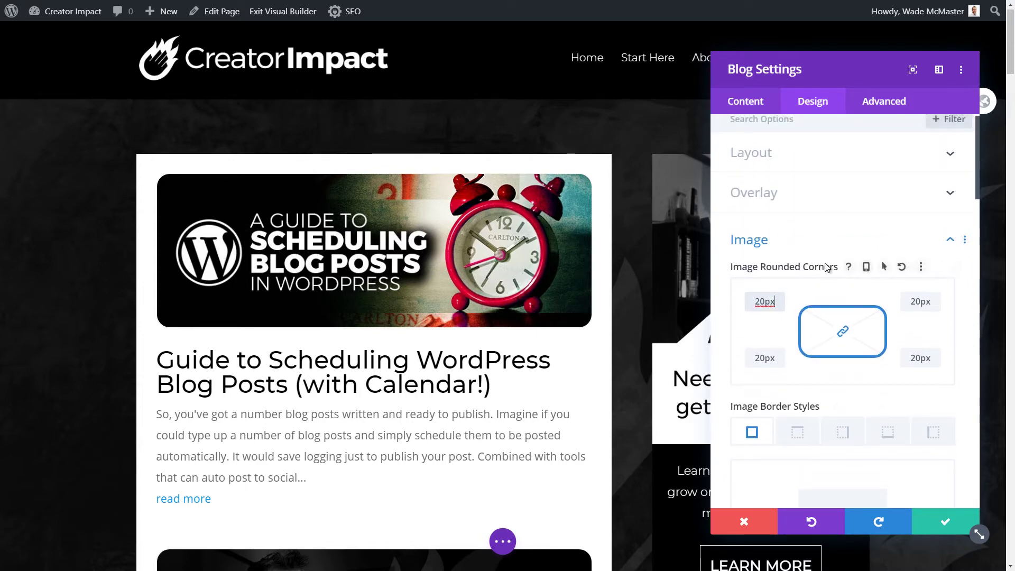
pyautogui.click(907, 267)
# - Try an Image Saturation of 0% on the post images, check it on the page, and bring the colour back
pyautogui.scroll(-8, 872, 276)
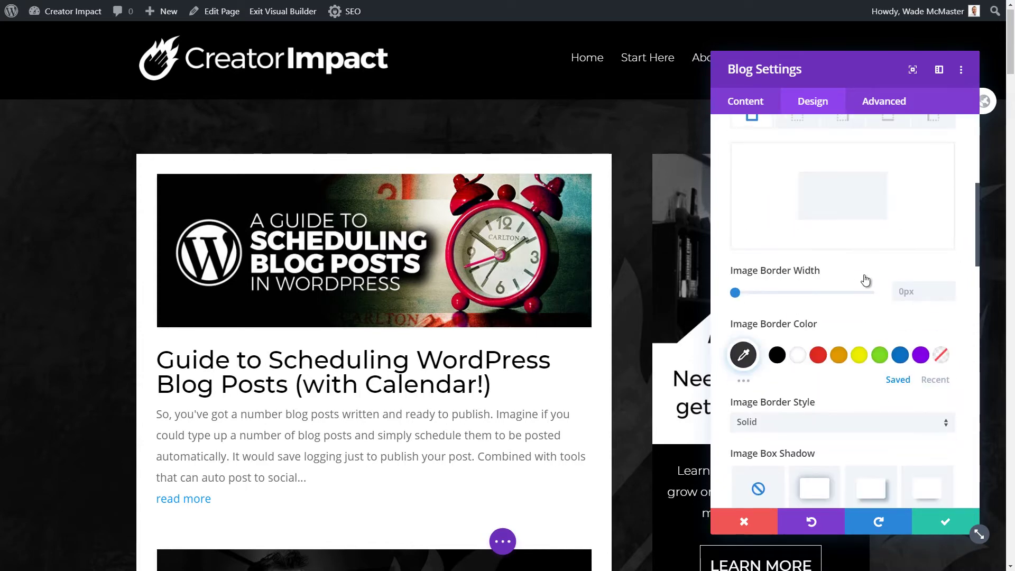
pyautogui.scroll(-6, 864, 275)
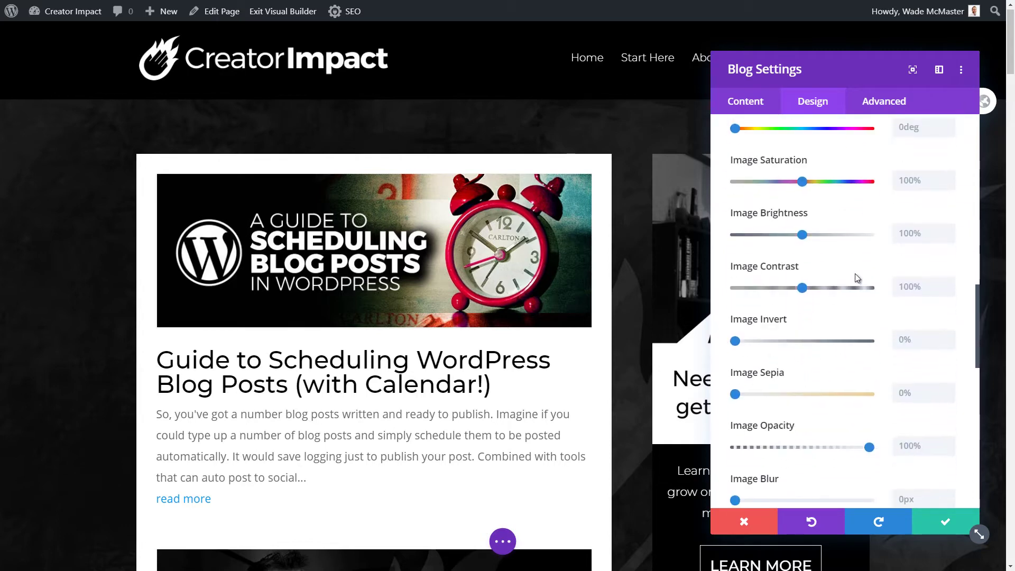
pyautogui.scroll(1, 803, 235)
pyautogui.moveTo(803, 236); pyautogui.dragTo(735, 234)
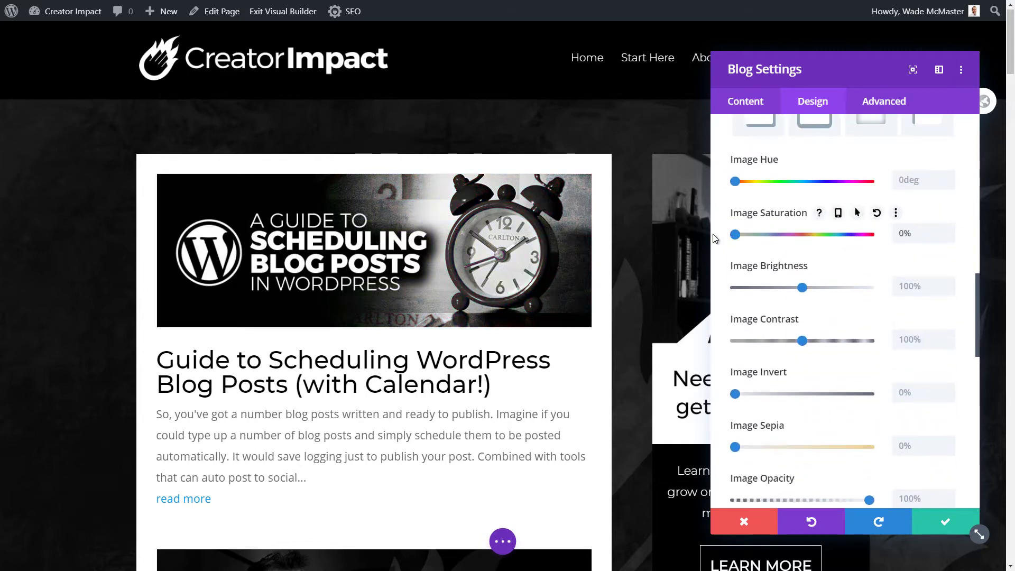
pyautogui.scroll(-5, 472, 264)
pyautogui.scroll(3, 471, 264)
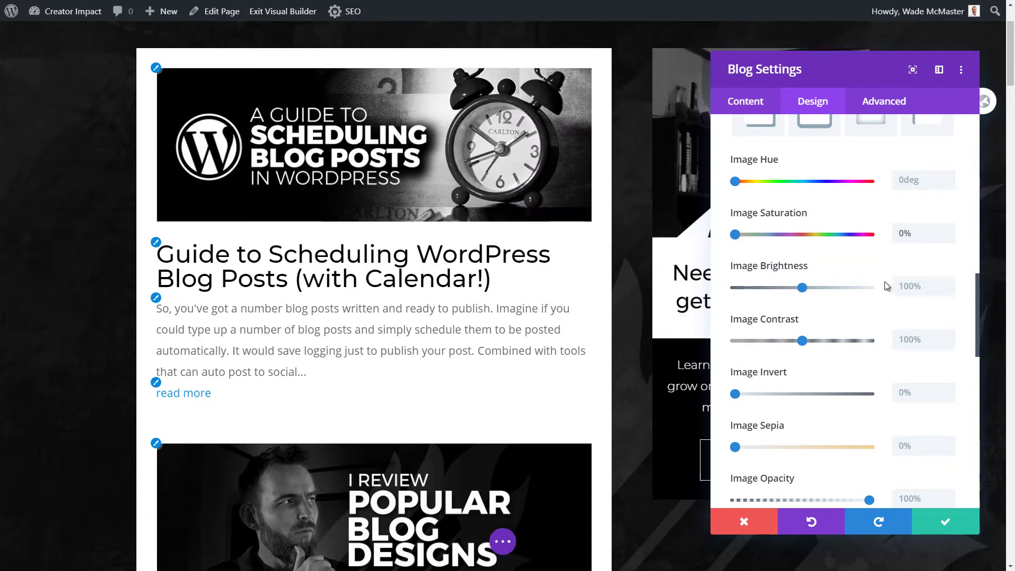
pyautogui.click(805, 235)
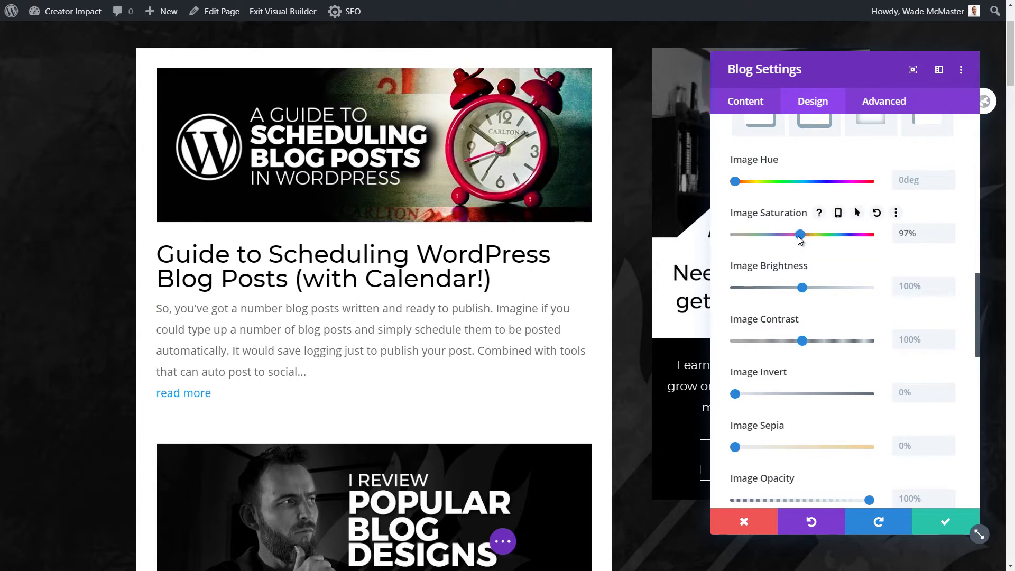
pyautogui.moveTo(802, 235); pyautogui.dragTo(803, 235)
# - Try a Title Text Size of 27px on the blog post titles, and reset it to the default
pyautogui.scroll(-6, 926, 305)
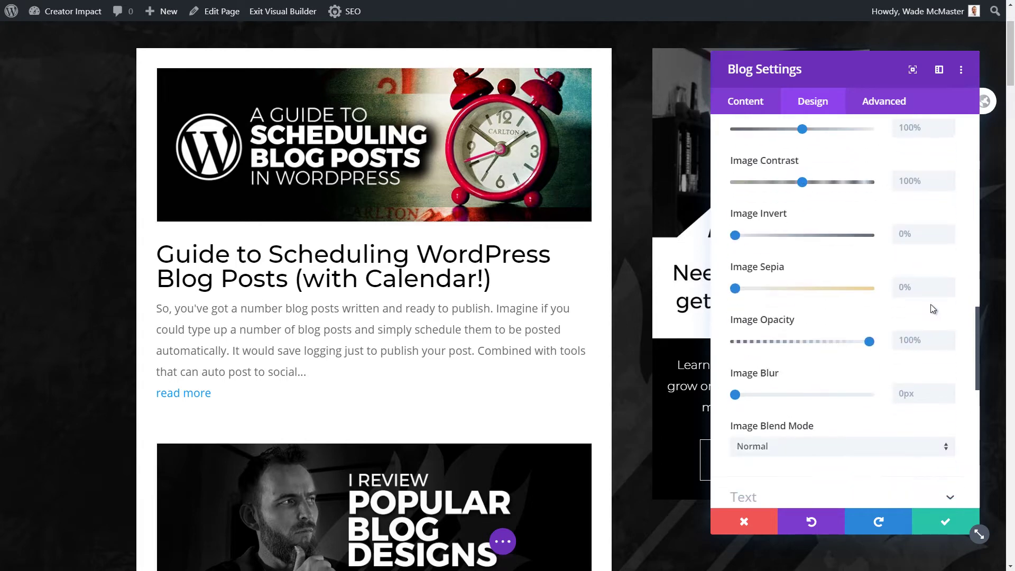
pyautogui.scroll(-2, 770, 299)
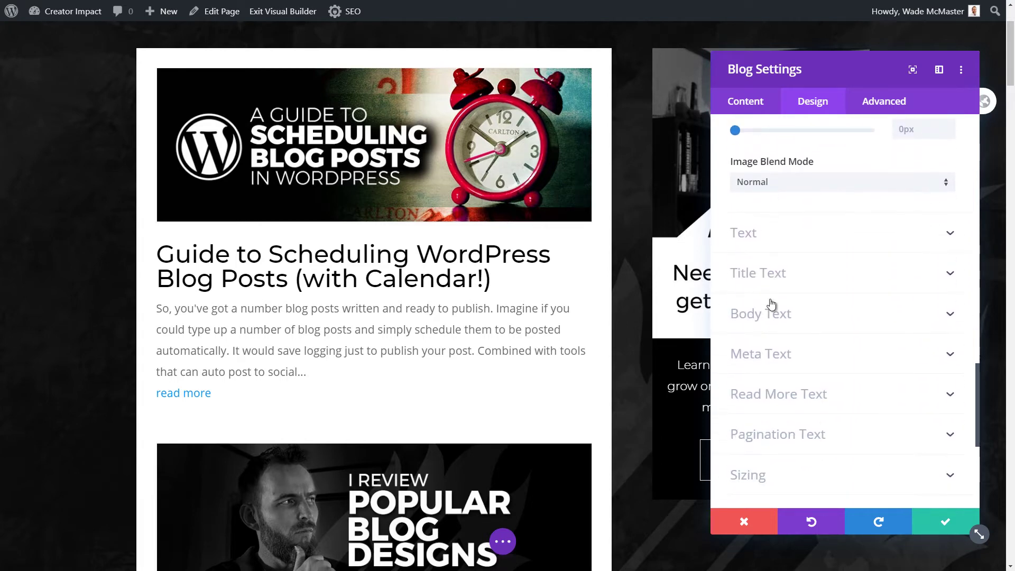
pyautogui.click(780, 273)
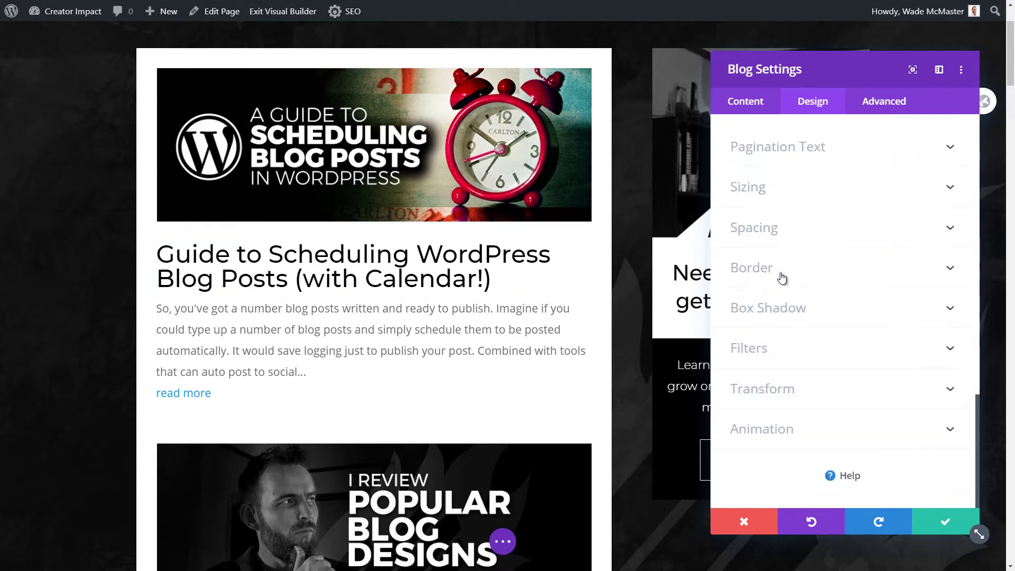
pyautogui.scroll(-1, 772, 378)
pyautogui.scroll(-1, 773, 377)
pyautogui.moveTo(759, 411)
pyautogui.mouseDown()
pyautogui.moveTo(783, 411)
pyautogui.moveTo(770, 411)
pyautogui.mouseUp()
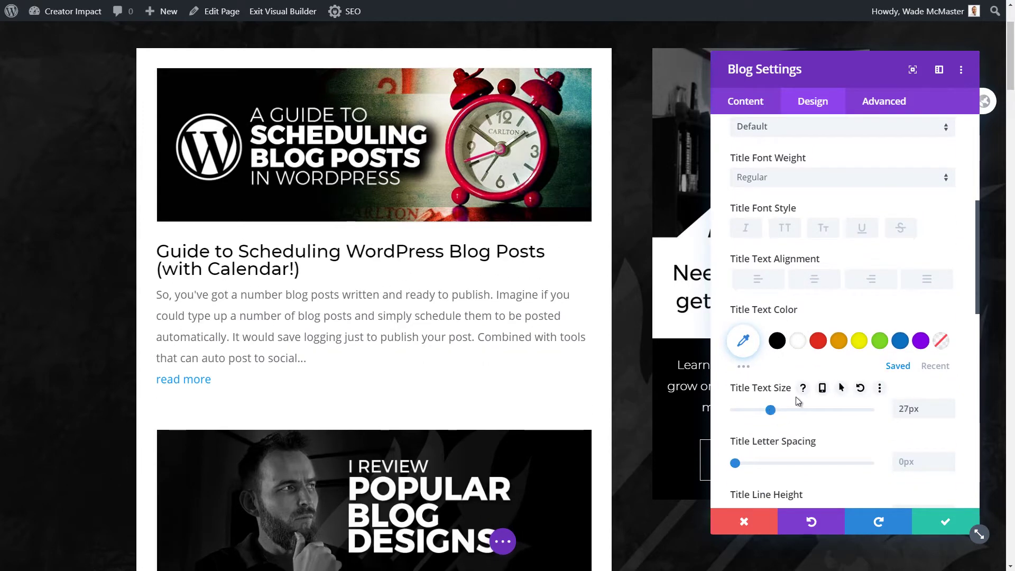
pyautogui.click(859, 388)
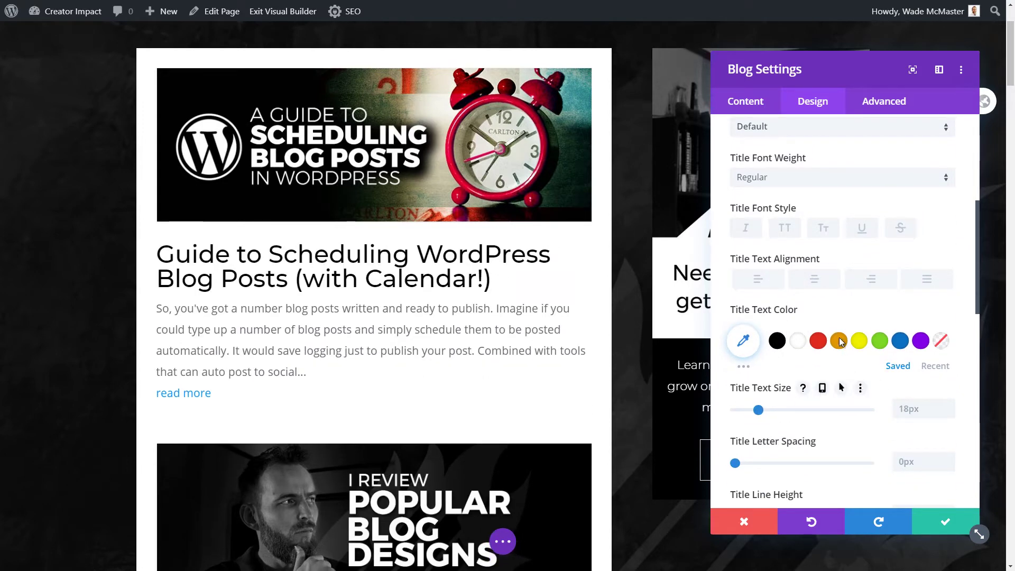
# - Try a drop shadow preset on the post titles, and reset the Title Text Shadow setting
pyautogui.scroll(-6, 832, 317)
pyautogui.click(914, 273)
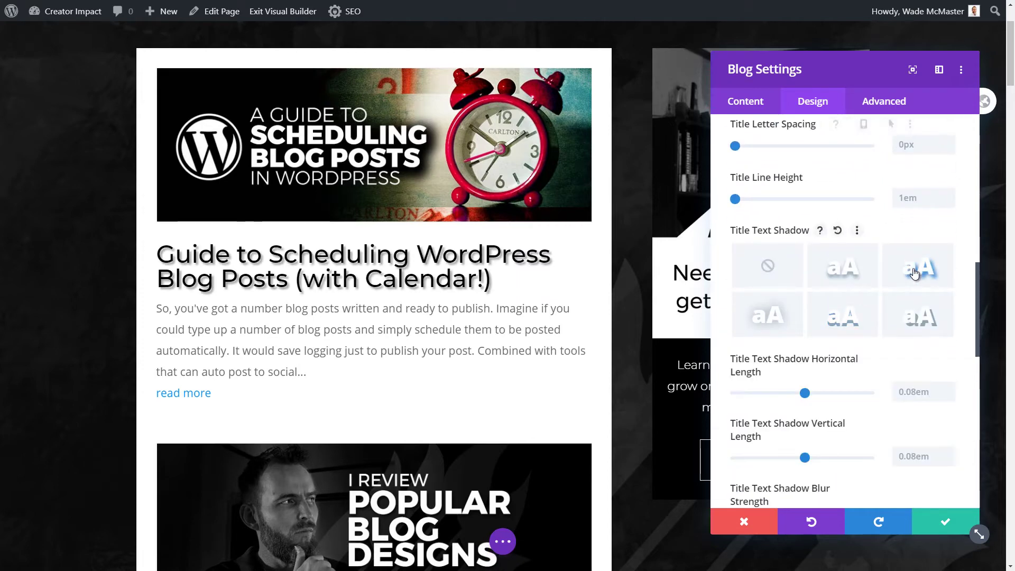
pyautogui.click(841, 230)
pyautogui.scroll(-4, 810, 347)
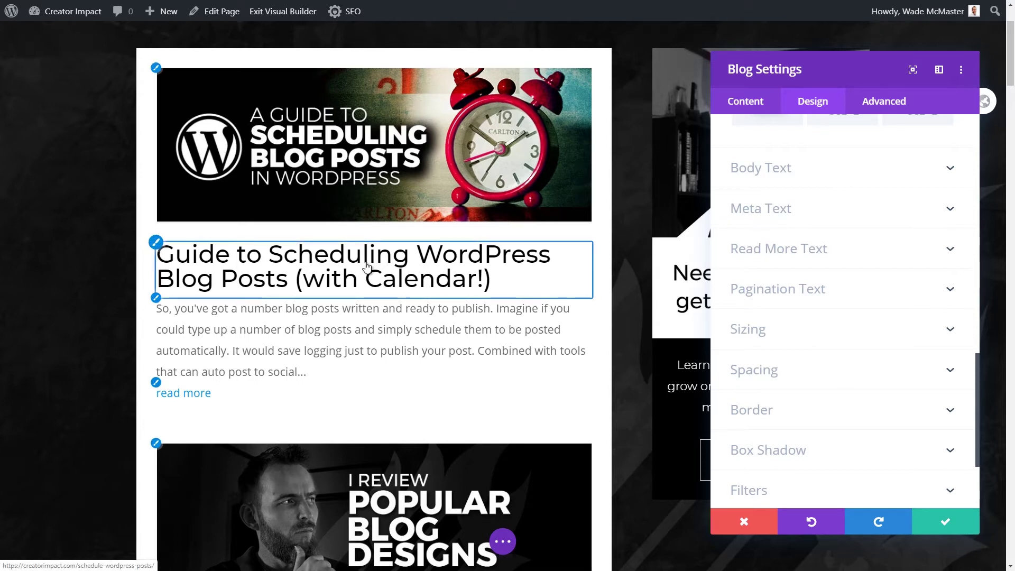
# - Set the read more text's font to Montserrat with an Ultra Bold weight
pyautogui.click(790, 250)
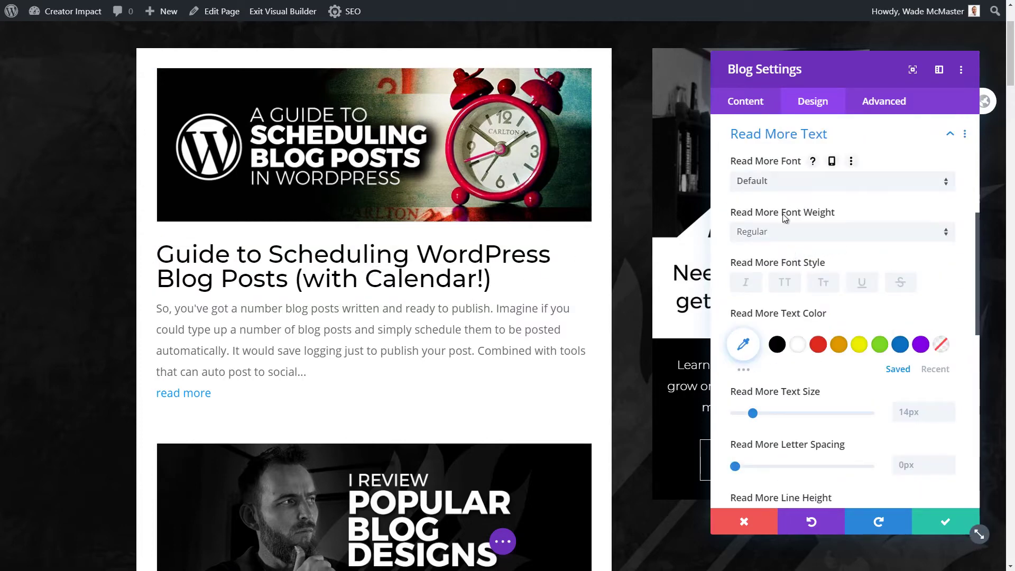
pyautogui.click(830, 181)
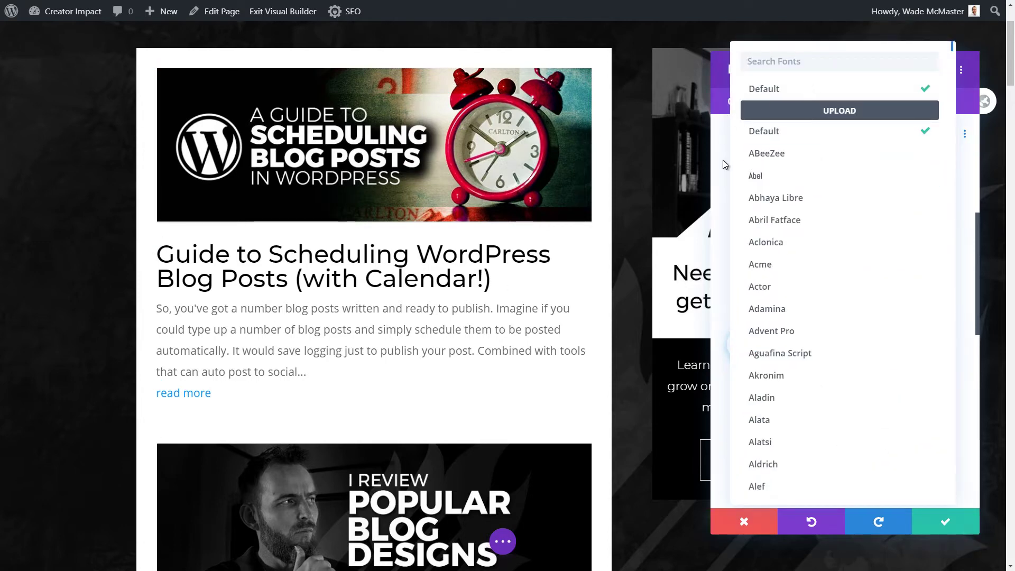
pyautogui.write('monts')
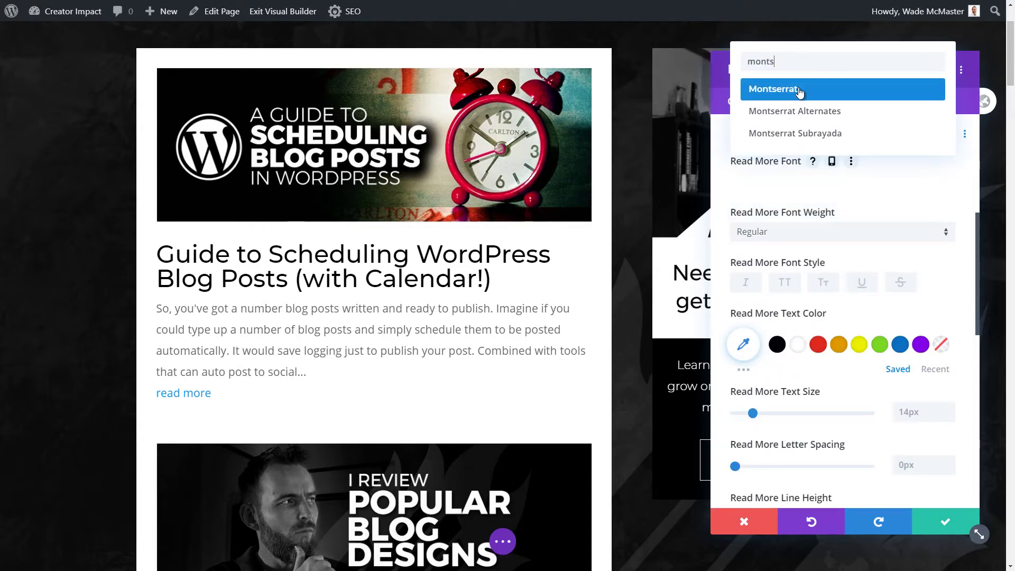
pyautogui.click(798, 90)
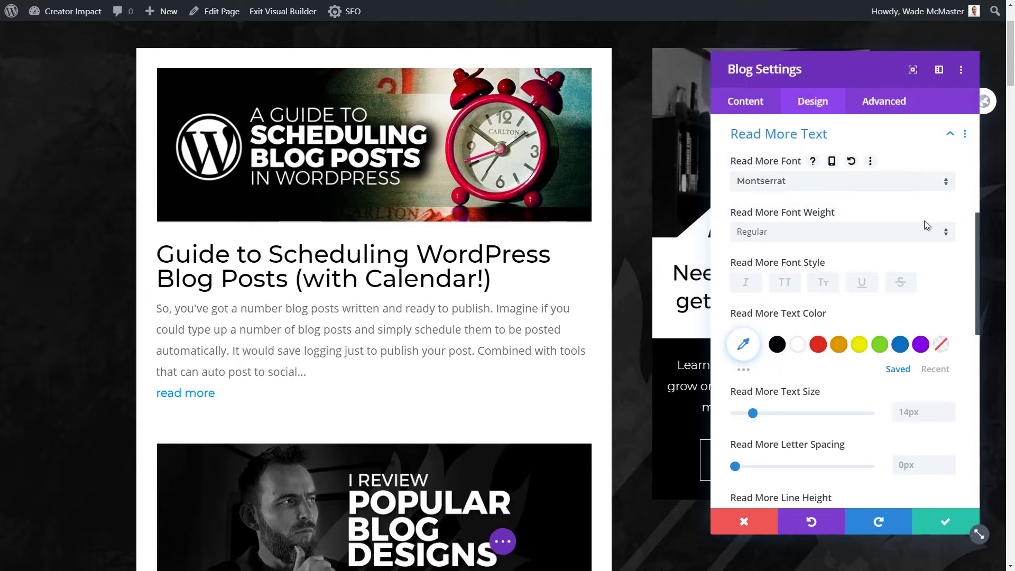
pyautogui.click(946, 231)
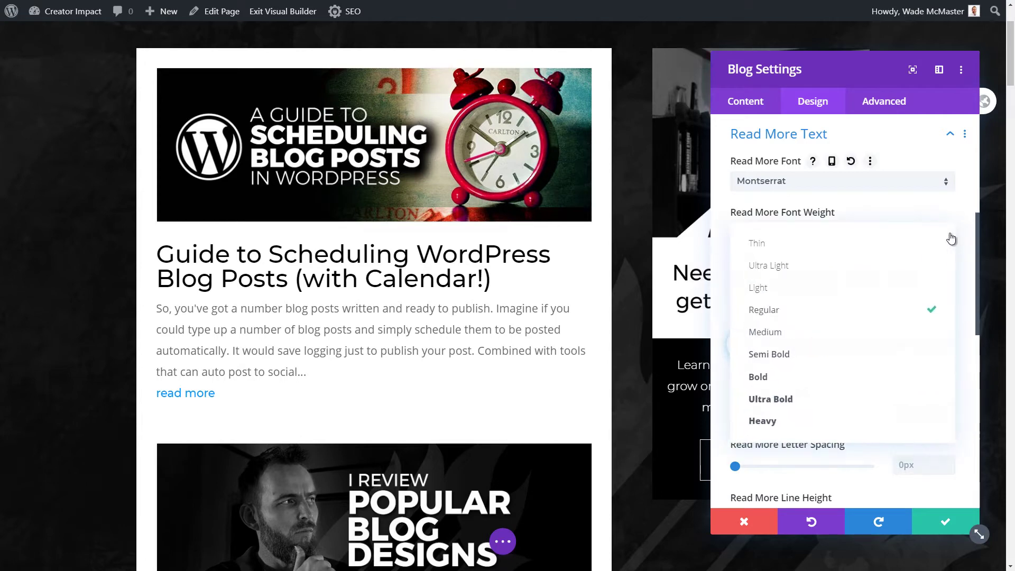
pyautogui.click(839, 396)
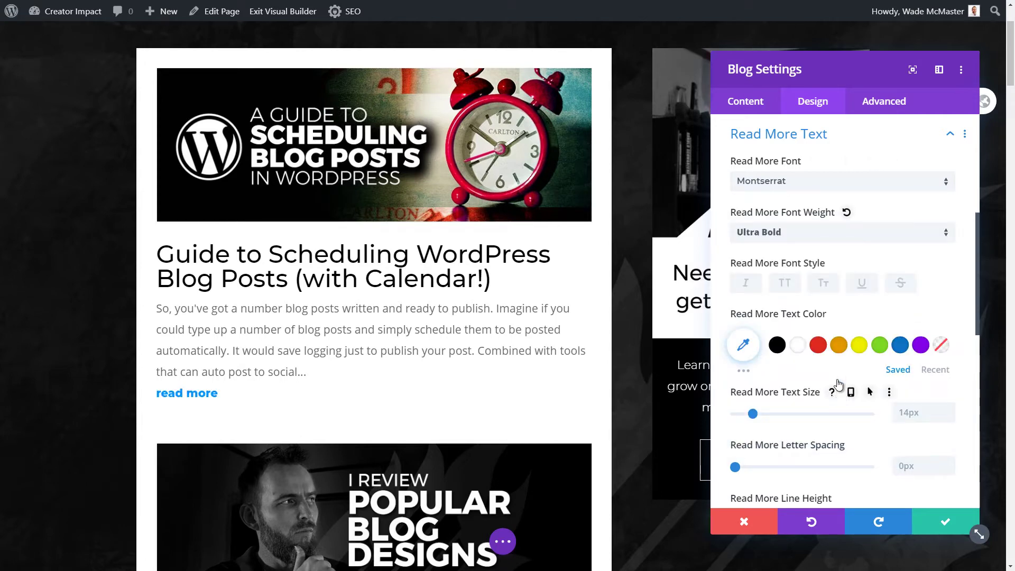
# - Try the uppercase, small caps and strikethrough styles on the read more text, switching each one off again
pyautogui.click(786, 284)
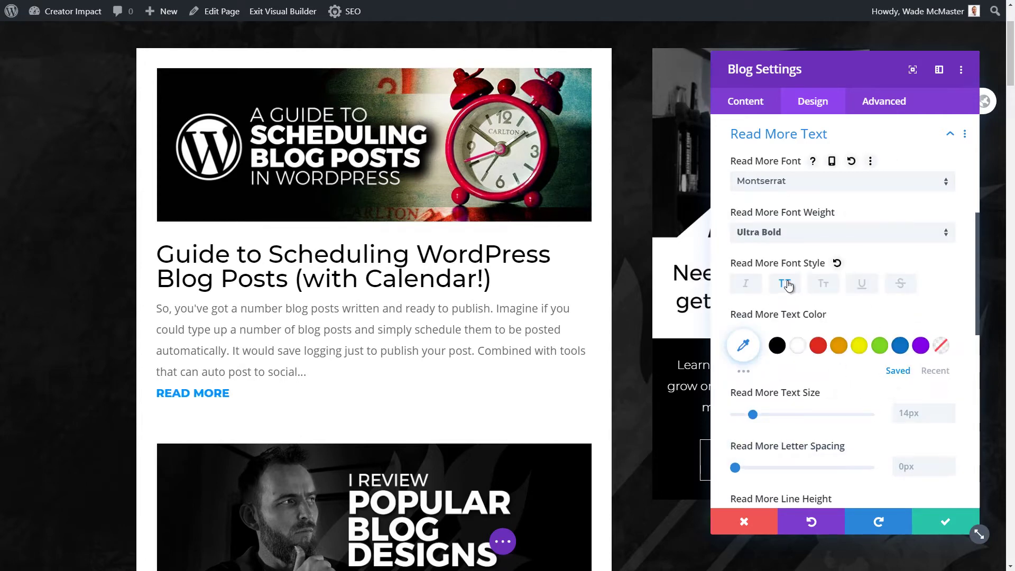
pyautogui.click(788, 285)
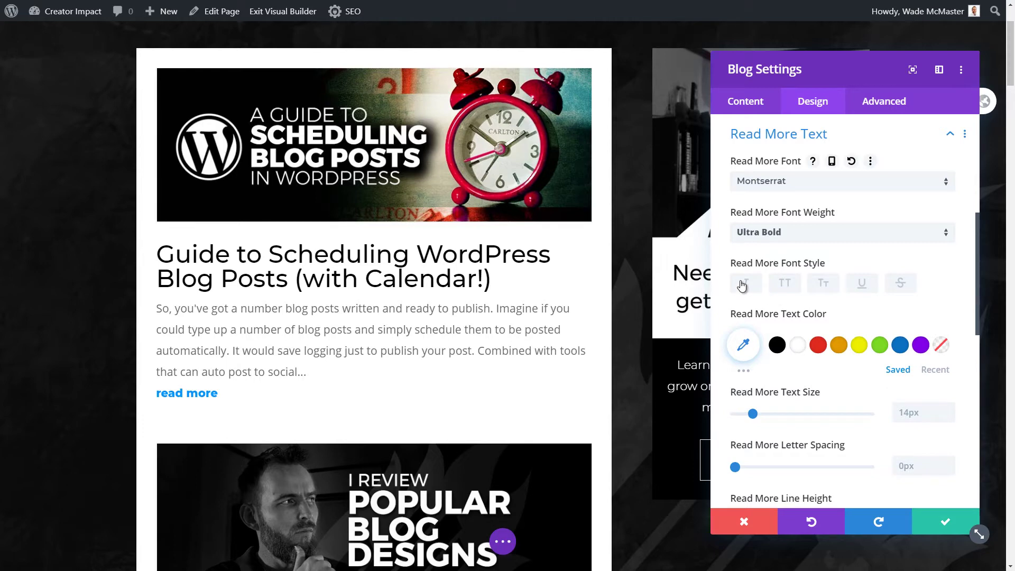
pyautogui.click(792, 287)
pyautogui.click(792, 286)
pyautogui.click(825, 285)
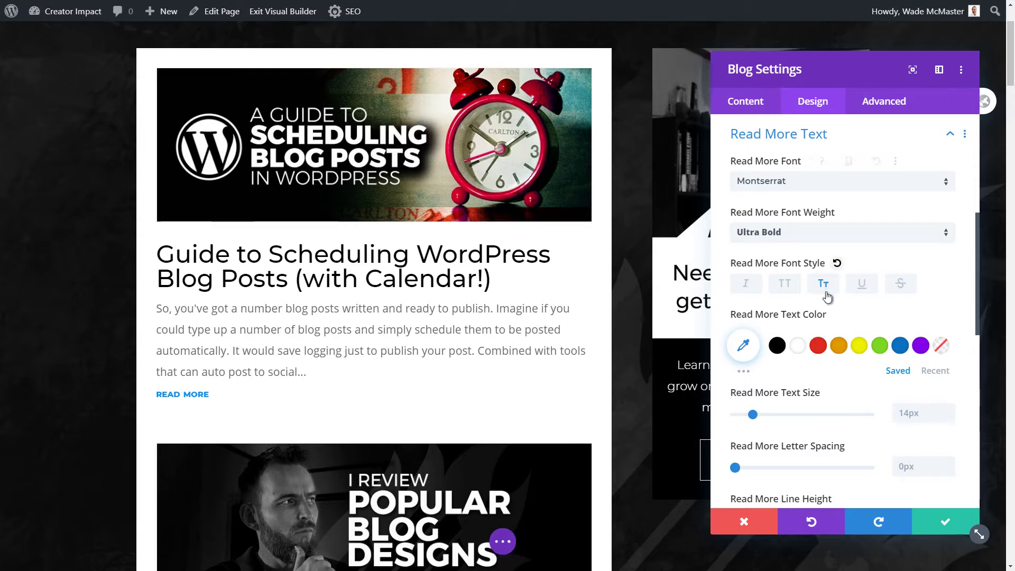
pyautogui.moveTo(164, 399)
pyautogui.click(835, 285)
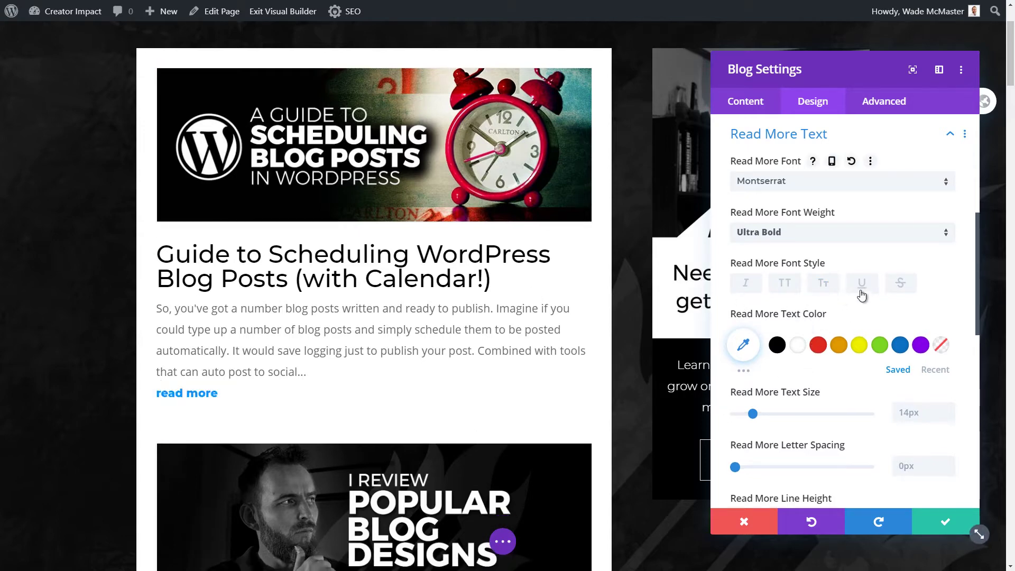
pyautogui.click(901, 285)
pyautogui.click(901, 284)
# - Make the read more text uppercase, colour it black after trying white, and set its text size to 22px
pyautogui.click(782, 286)
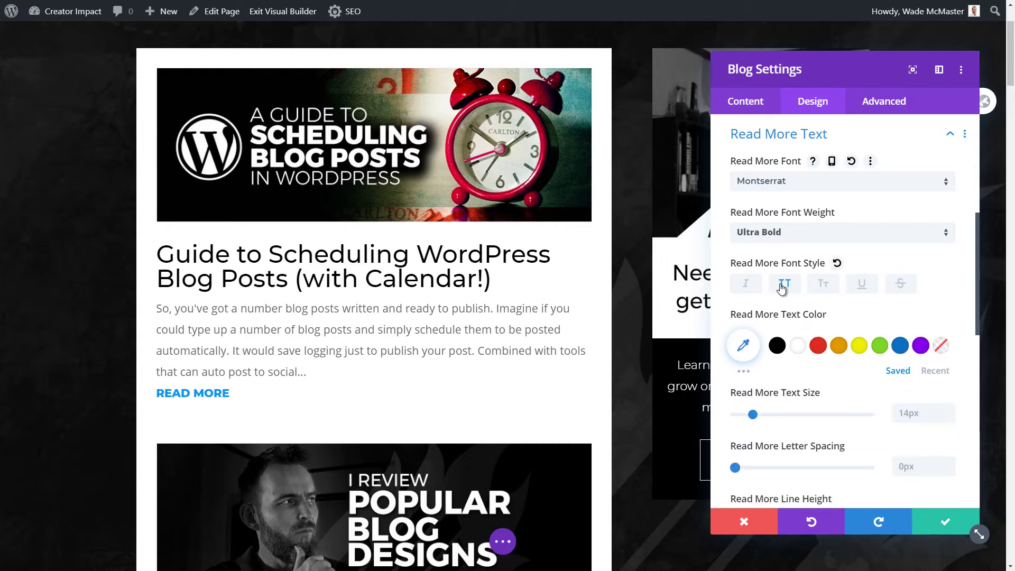
pyautogui.click(799, 347)
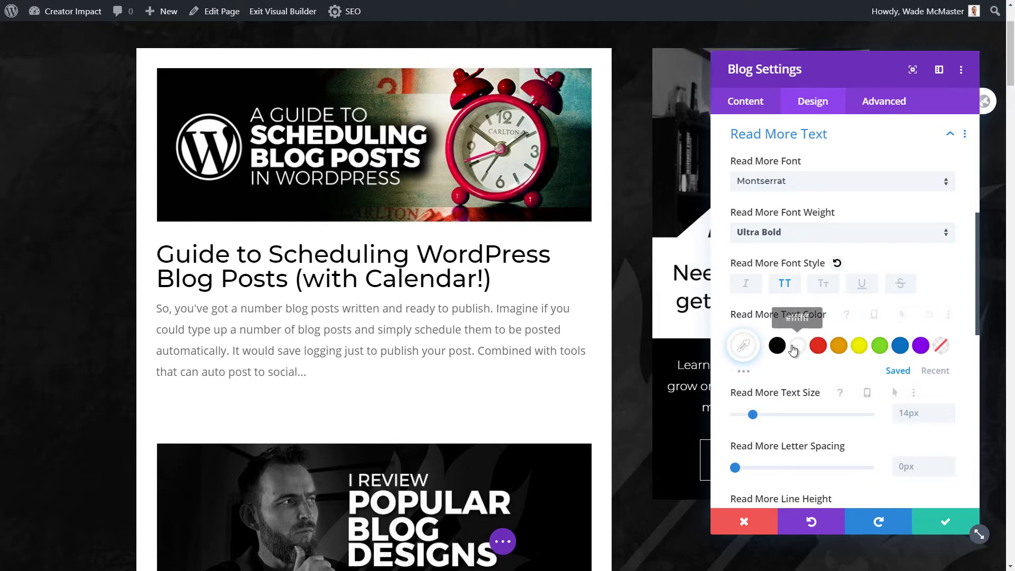
pyautogui.click(777, 345)
pyautogui.moveTo(761, 418); pyautogui.dragTo(766, 418)
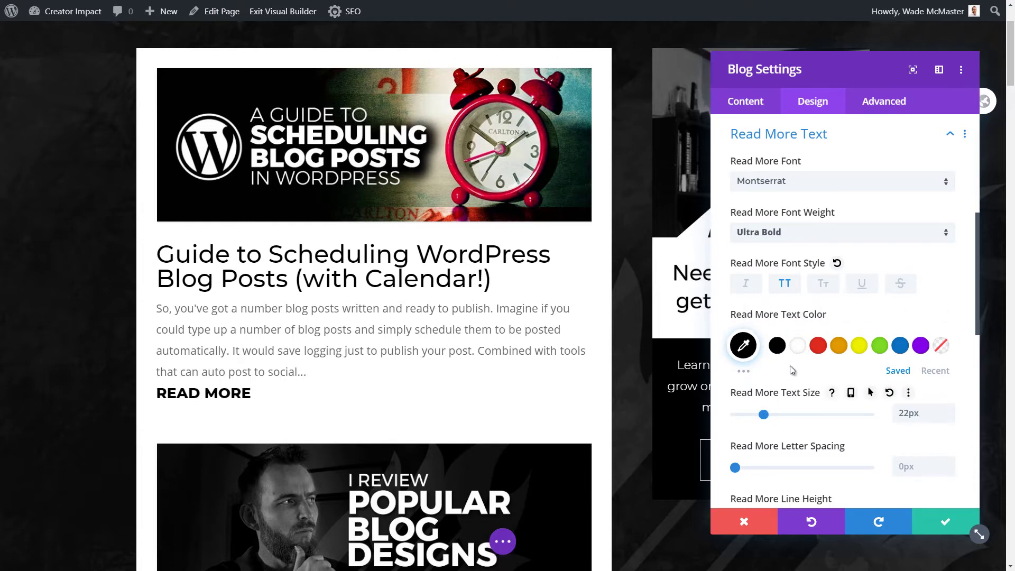
# - Colour the read more text white and apply the second drop shadow preset to it
pyautogui.scroll(-3, 798, 346)
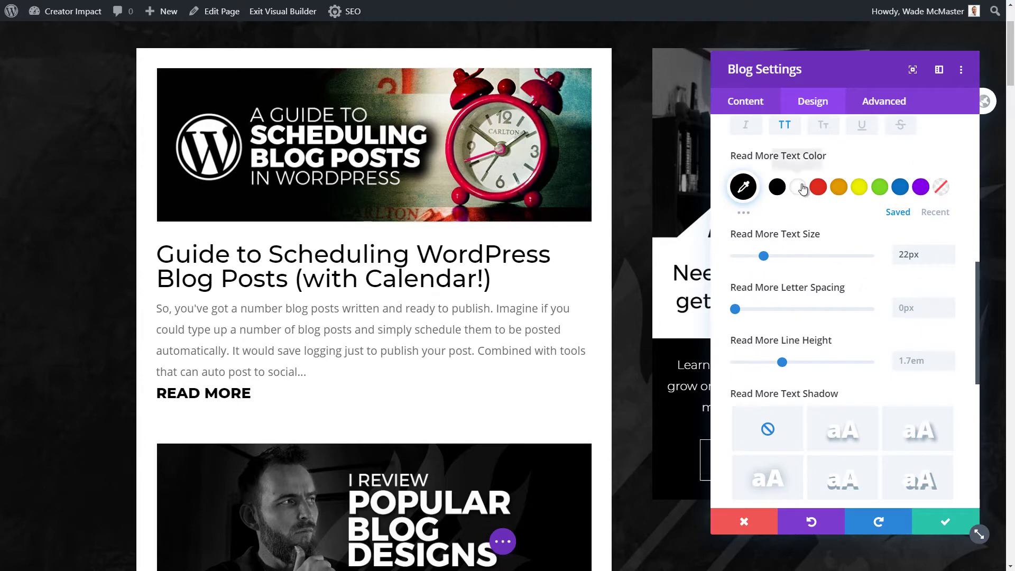
pyautogui.click(798, 187)
pyautogui.click(909, 442)
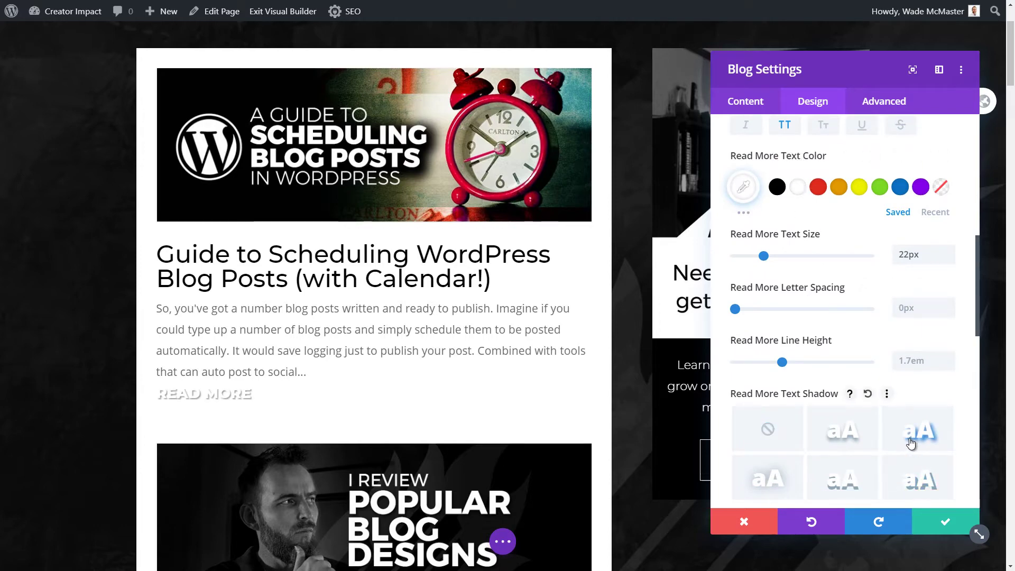
pyautogui.scroll(-2, 902, 354)
pyautogui.scroll(-2, 901, 355)
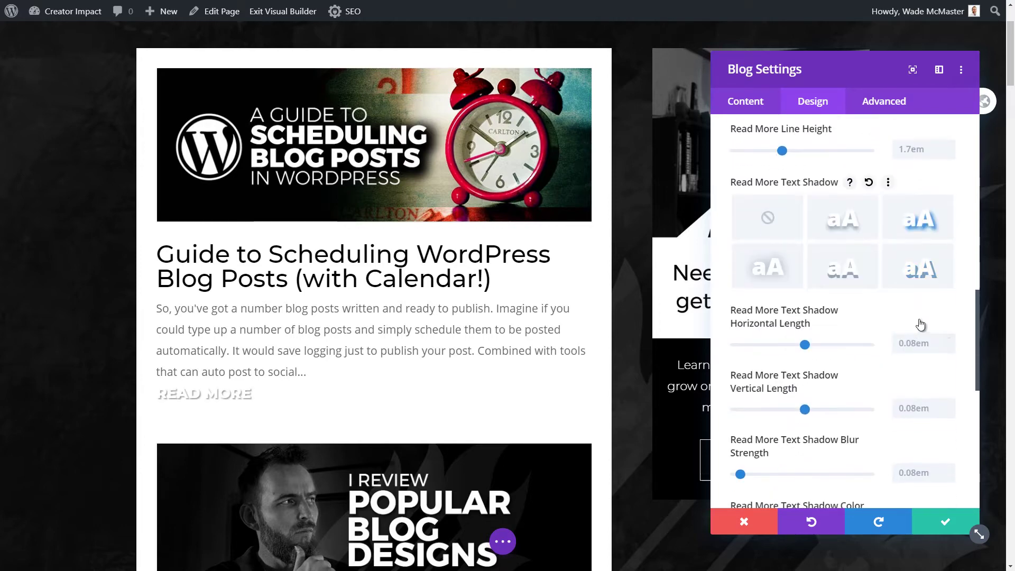
pyautogui.scroll(-4, 811, 346)
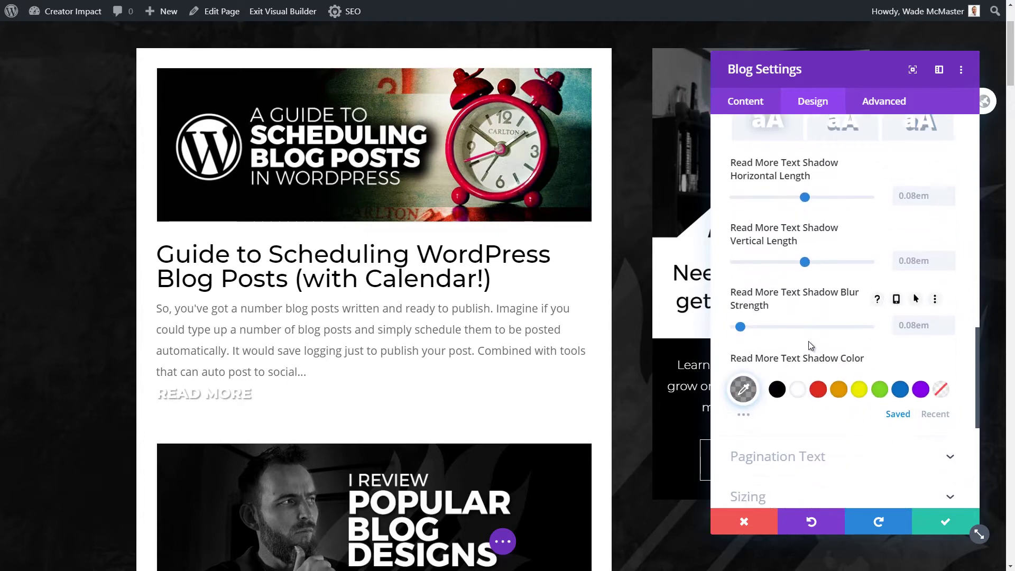
pyautogui.scroll(-2, 750, 390)
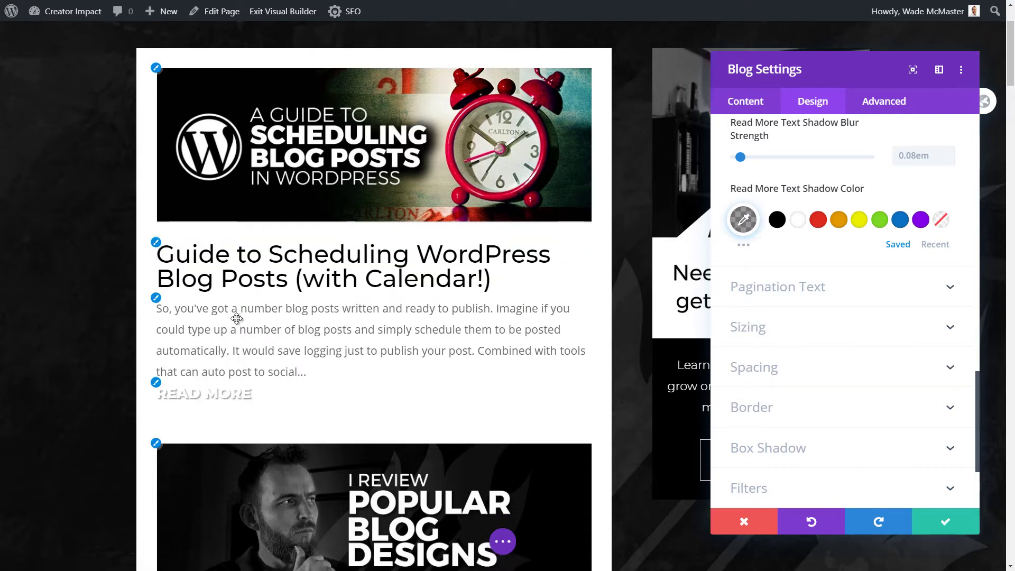
# - Add the declaration background-color: #000; to the Blog module's custom CSS for the Read More Button
pyautogui.click(882, 105)
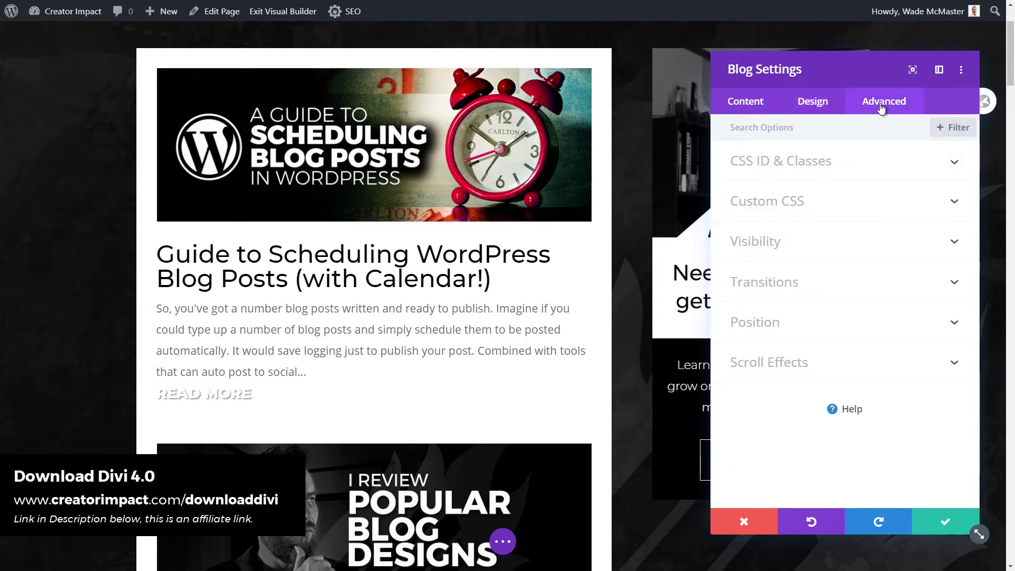
pyautogui.click(791, 205)
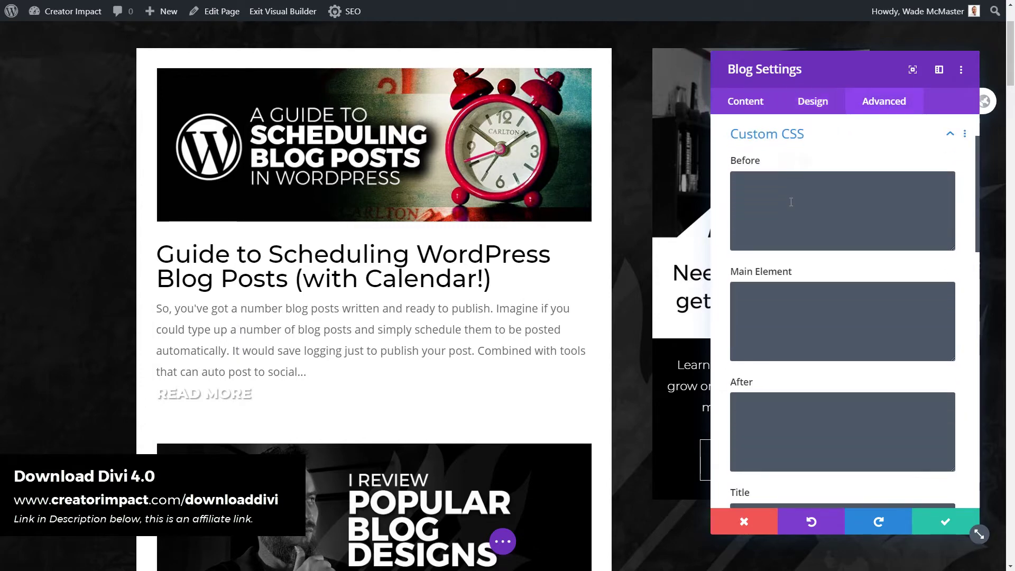
pyautogui.scroll(-4, 791, 204)
pyautogui.scroll(-10, 791, 201)
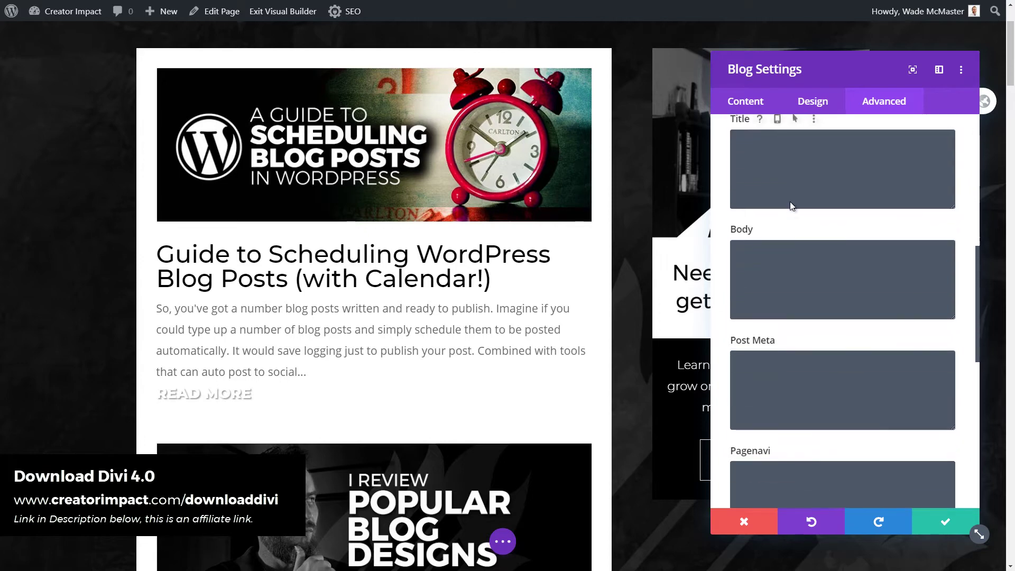
pyautogui.click(783, 292)
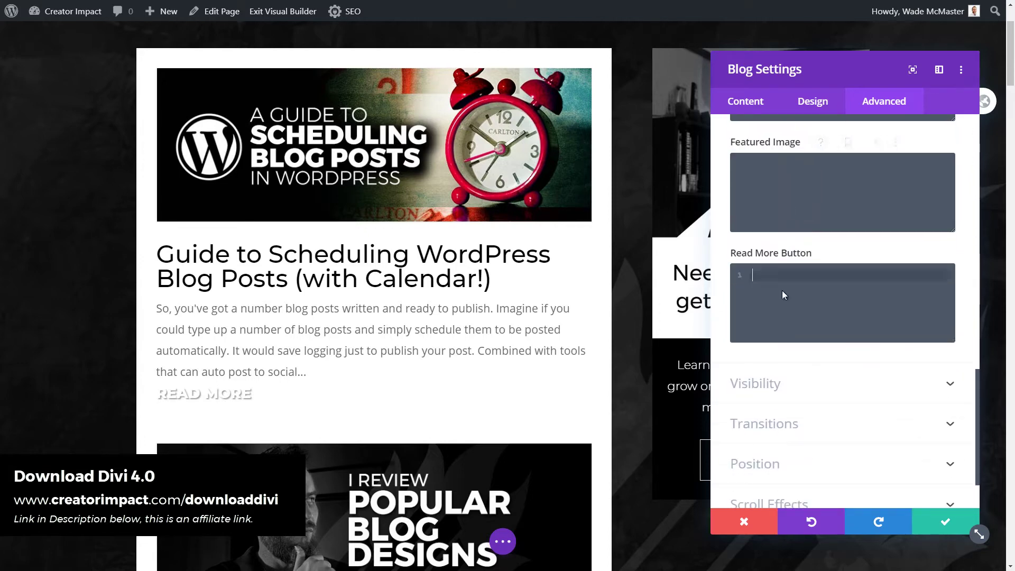
pyautogui.write('backgrou')
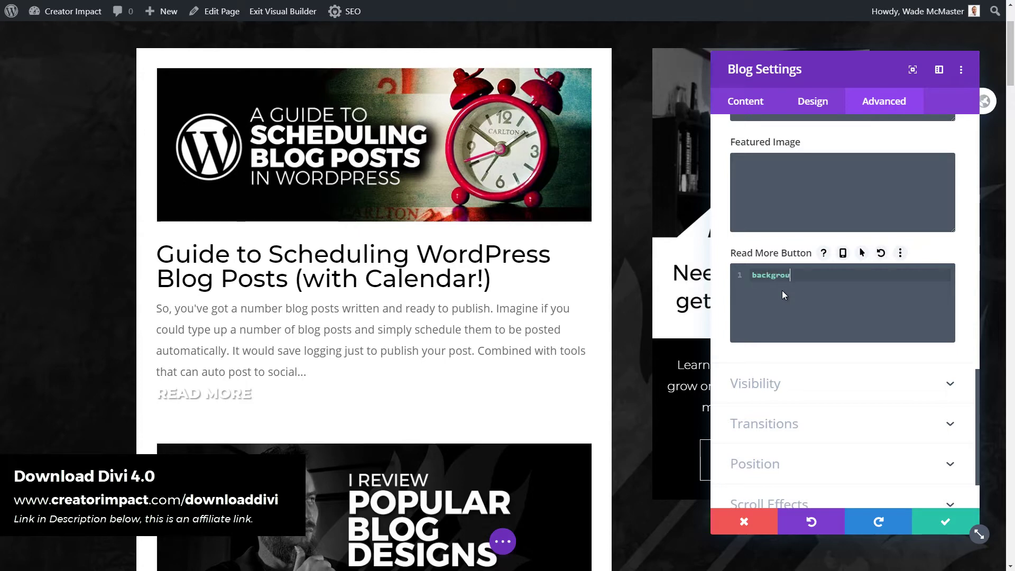
pyautogui.write('nd-color: #000;')
pyautogui.press('Return')
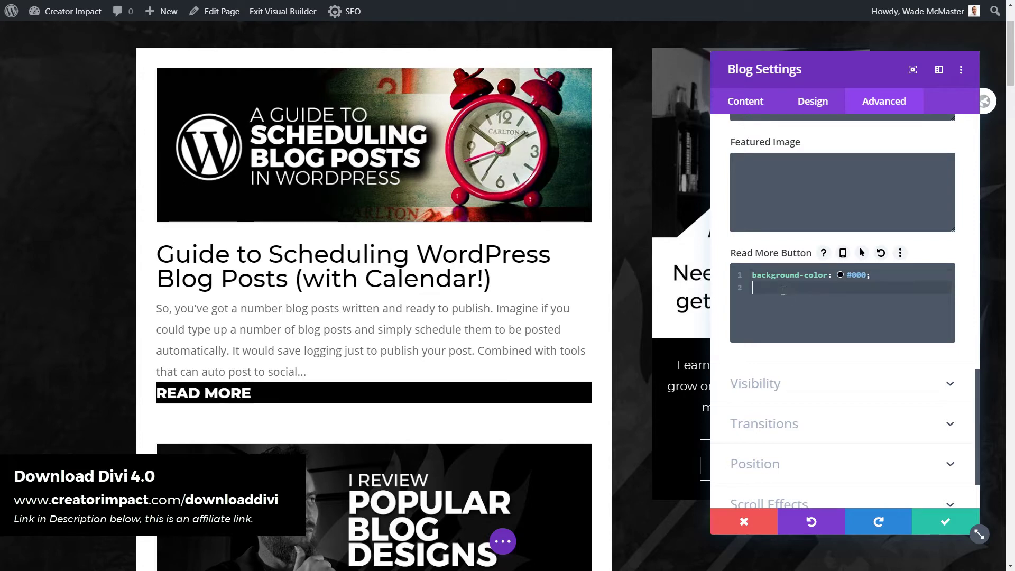
# - Add padding: 12px; to the Read More Button's custom CSS
pyautogui.write('padding')
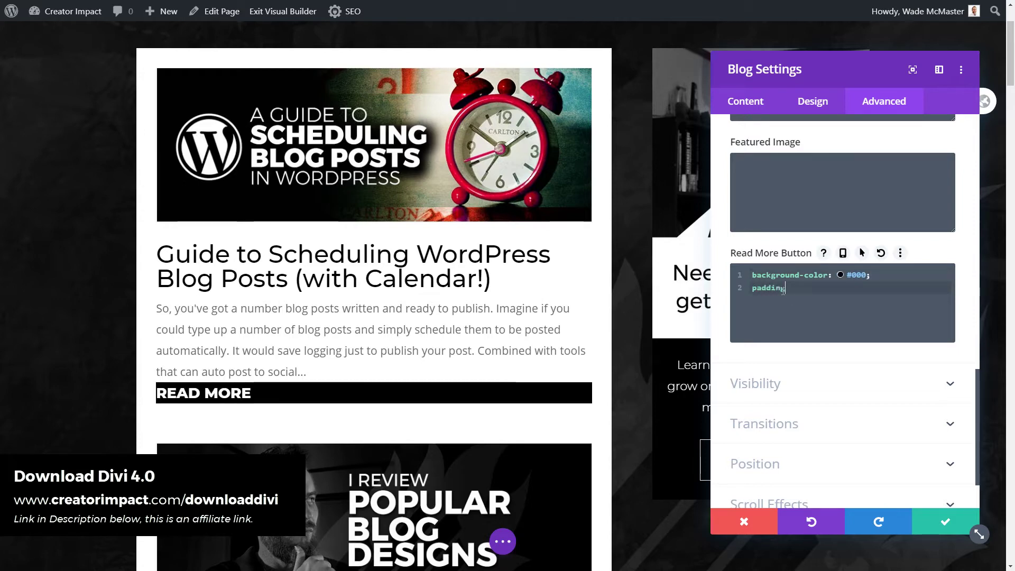
pyautogui.write(': 12p')
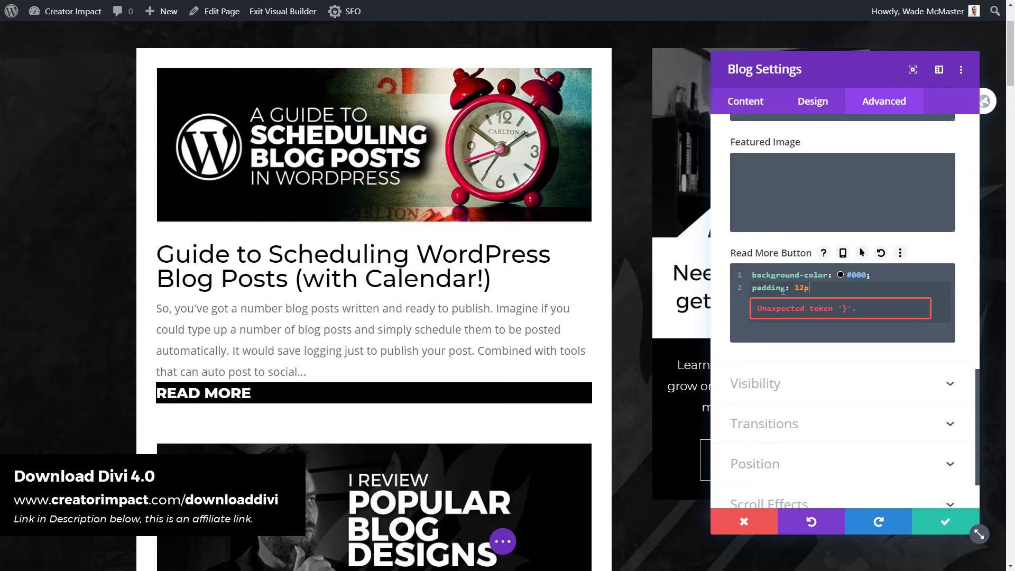
pyautogui.write('x')
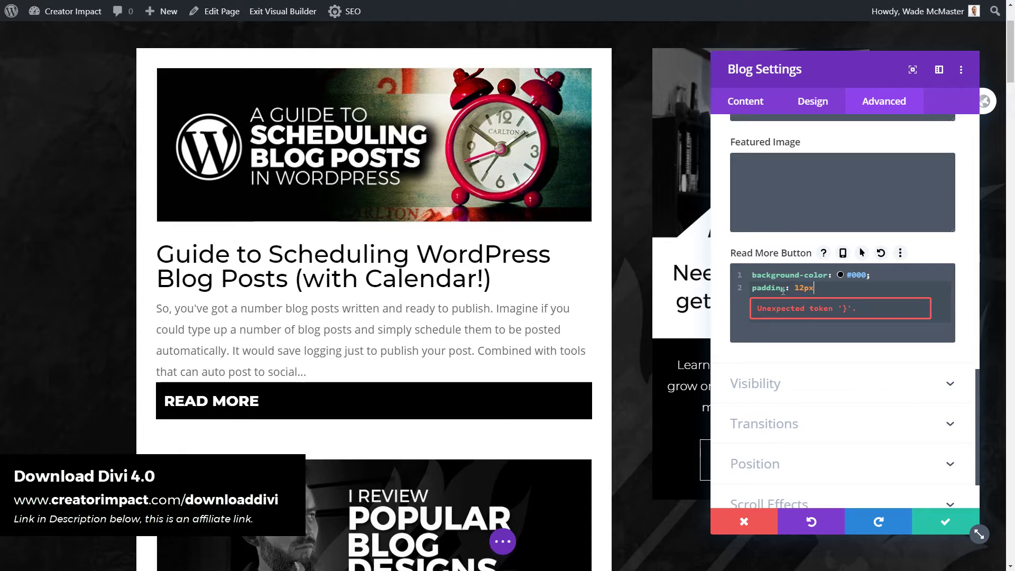
pyautogui.write(';')
pyautogui.press('Return')
# - Add display: block; and width: 190px; to the Read More Button's custom CSS
pyautogui.write('displ')
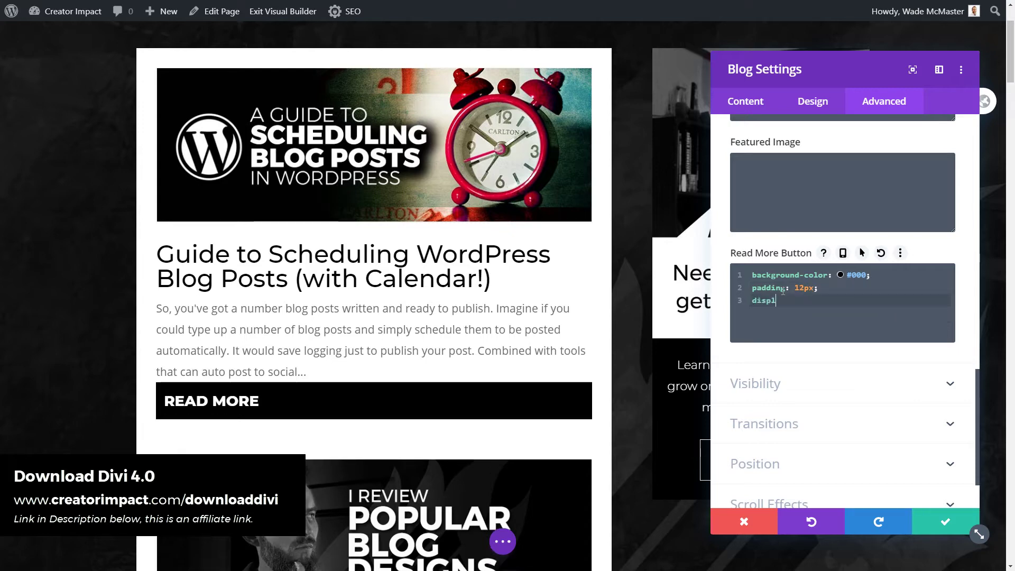
pyautogui.write('ay: block;')
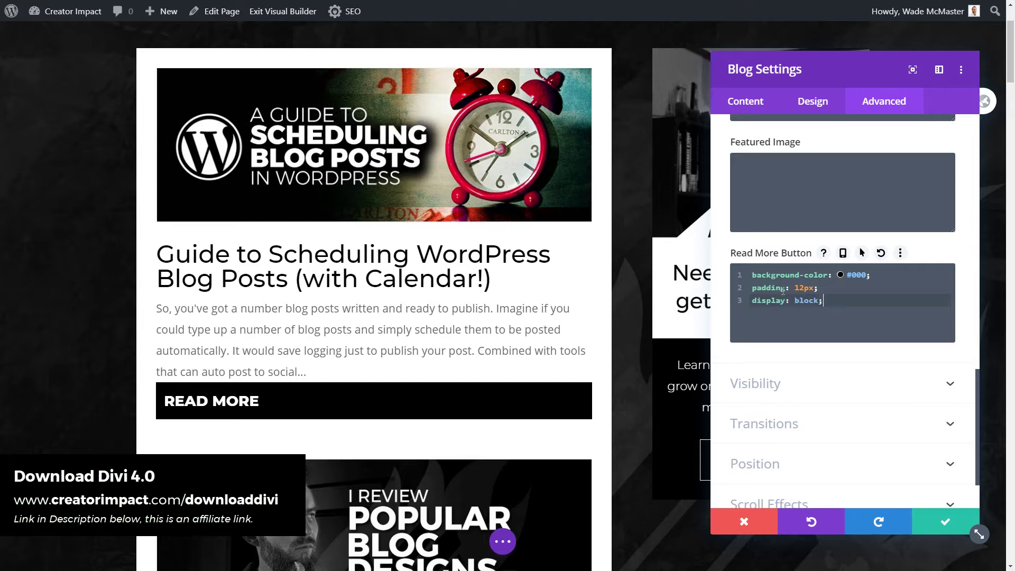
pyautogui.press('Return')
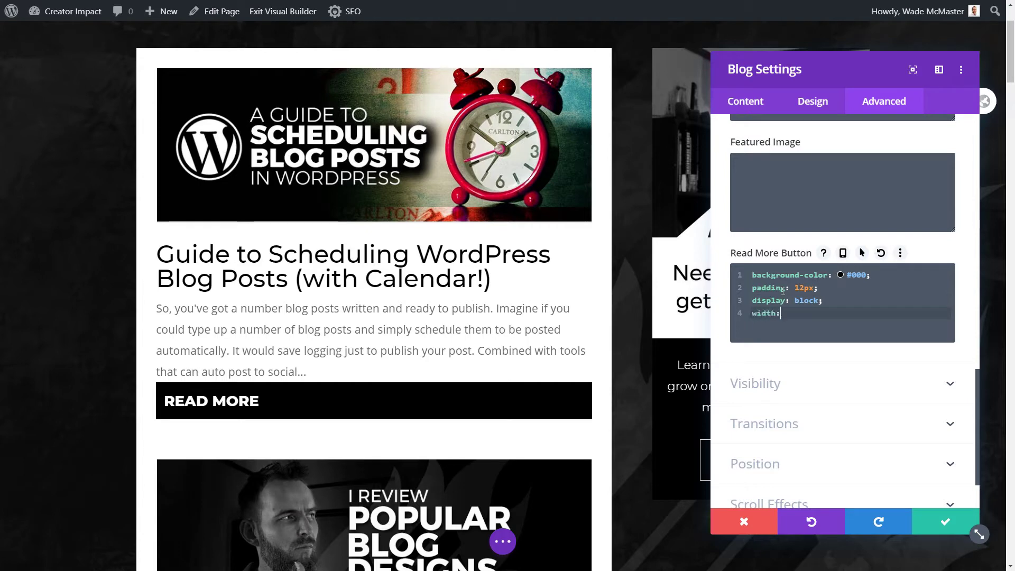
pyautogui.write('width: 190px;')
pyautogui.press('Return')
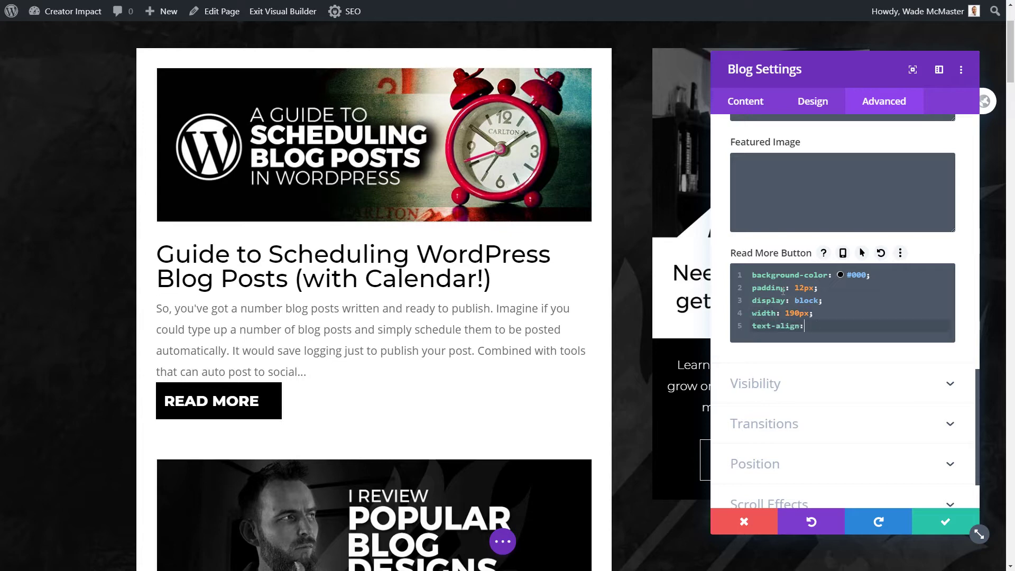
# - Add text-align: center; and margin-top: 20px; to the Read More Button's custom CSS
pyautogui.write('text-align: center;')
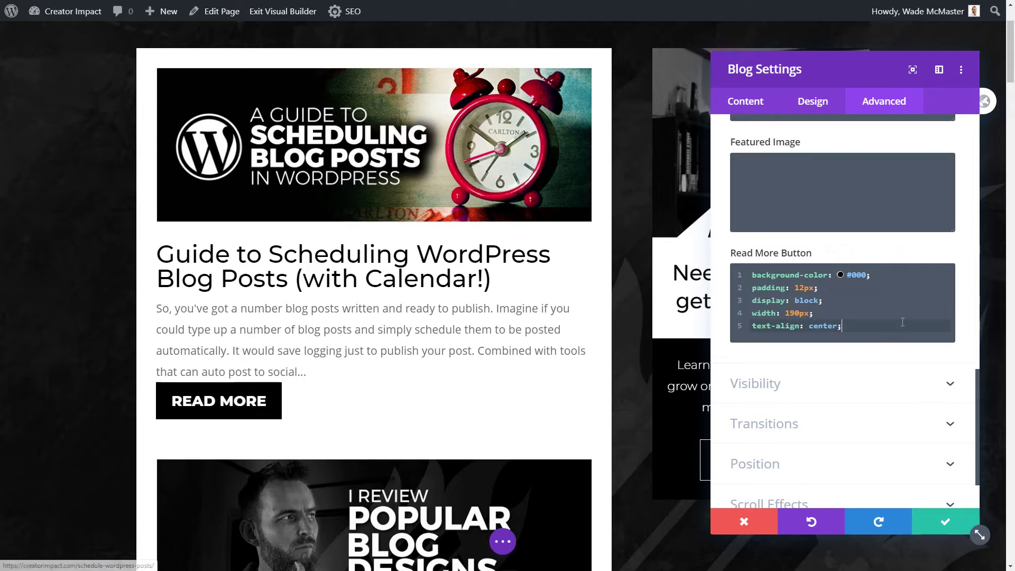
pyautogui.press('Return')
pyautogui.write('margin-top:')
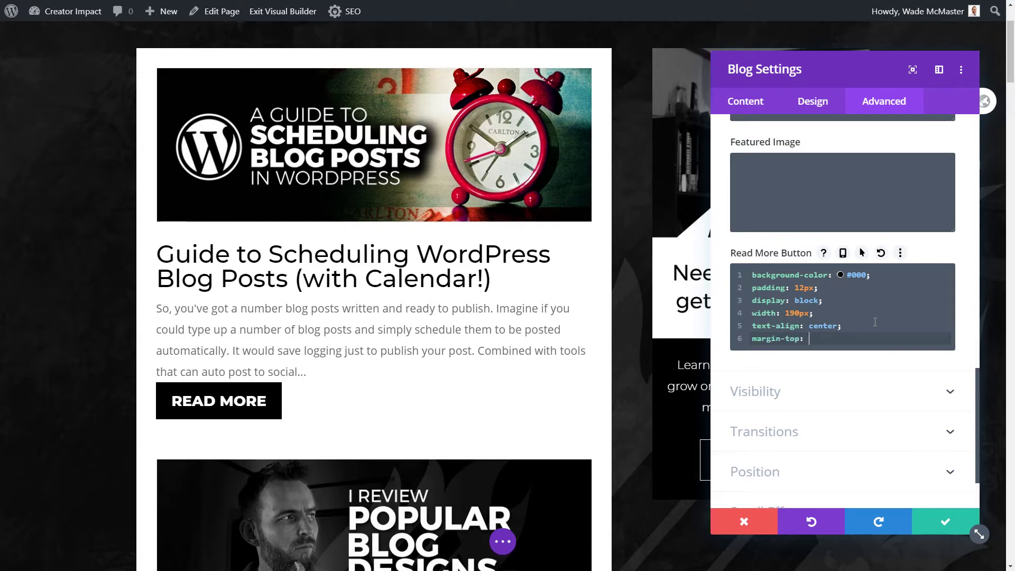
pyautogui.write(' 20px;')
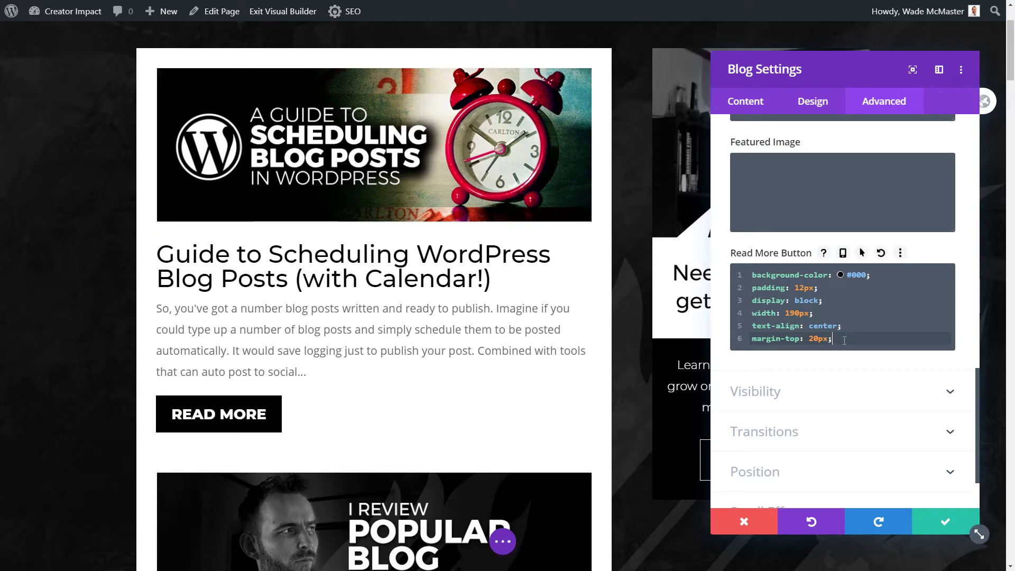
pyautogui.moveTo(844, 340); pyautogui.dragTo(746, 275)
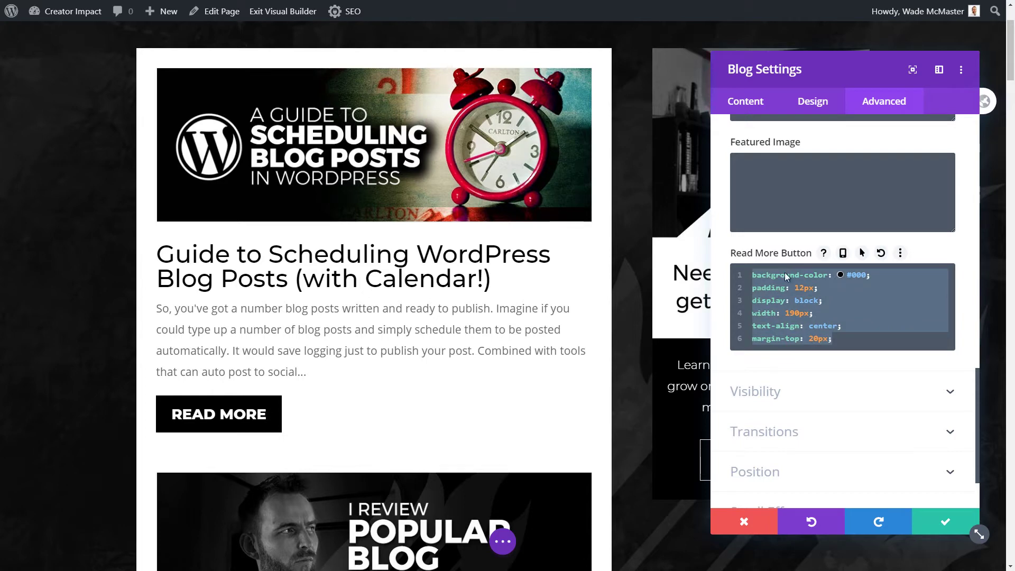
pyautogui.rightClick(786, 277)
pyautogui.click(858, 269)
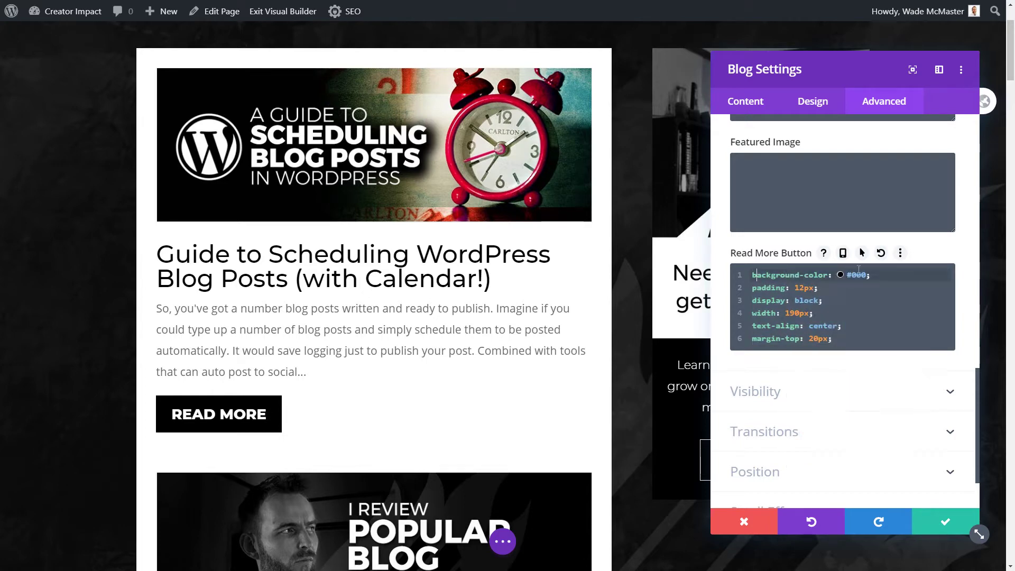
pyautogui.moveTo(858, 269); pyautogui.dragTo(747, 276)
pyautogui.rightClick(773, 271)
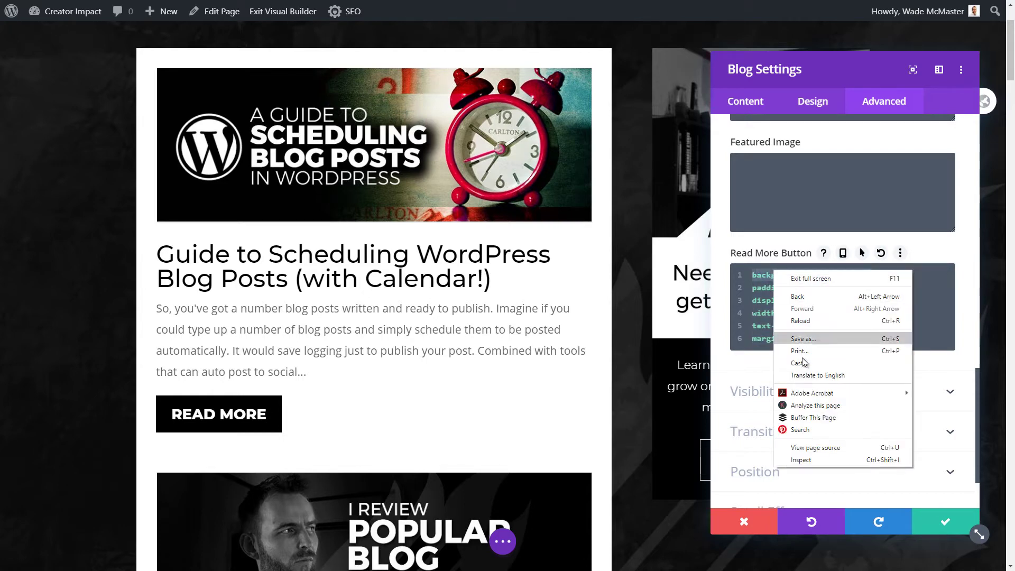
pyautogui.click(756, 271)
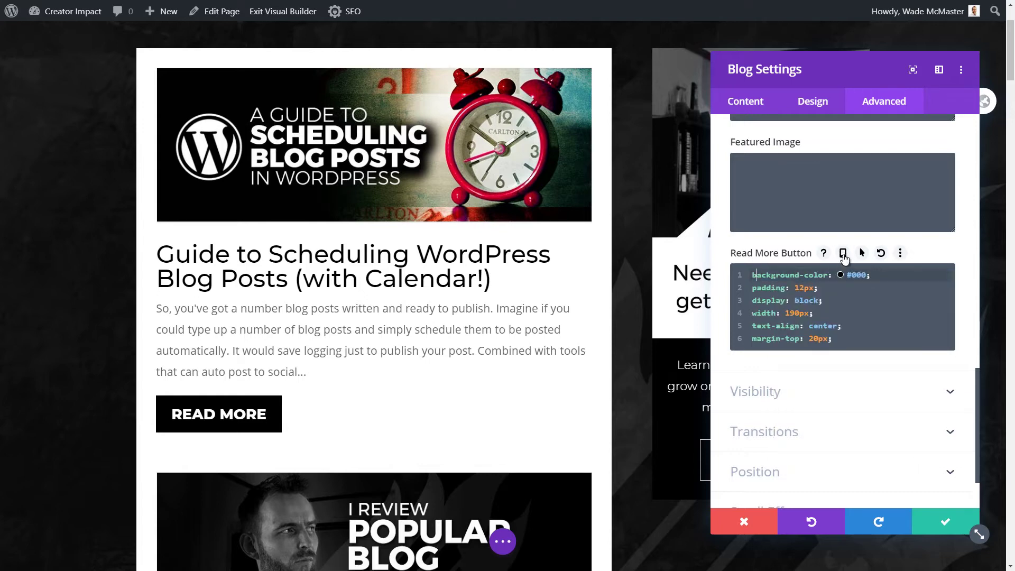
pyautogui.click(843, 254)
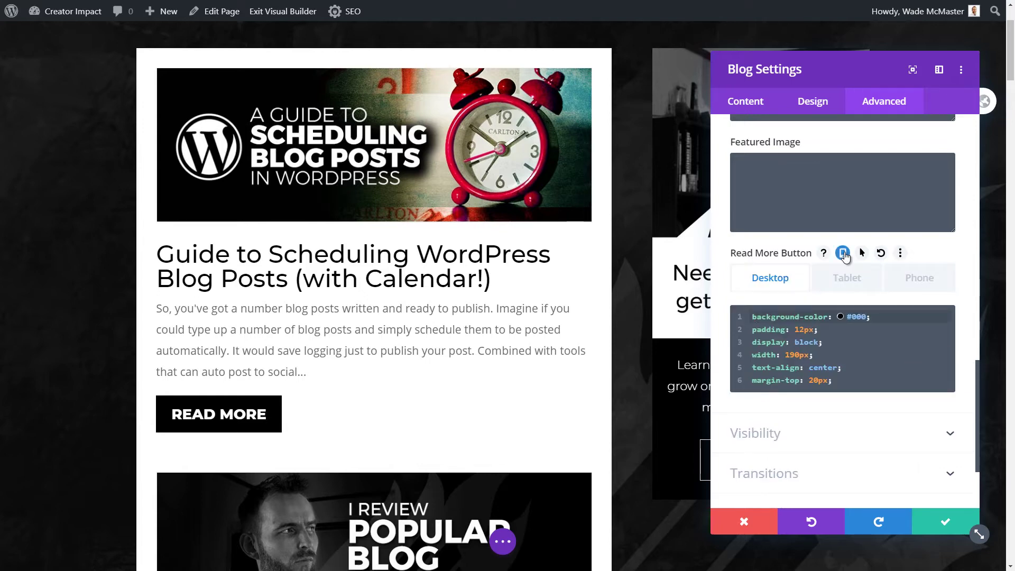
pyautogui.click(843, 254)
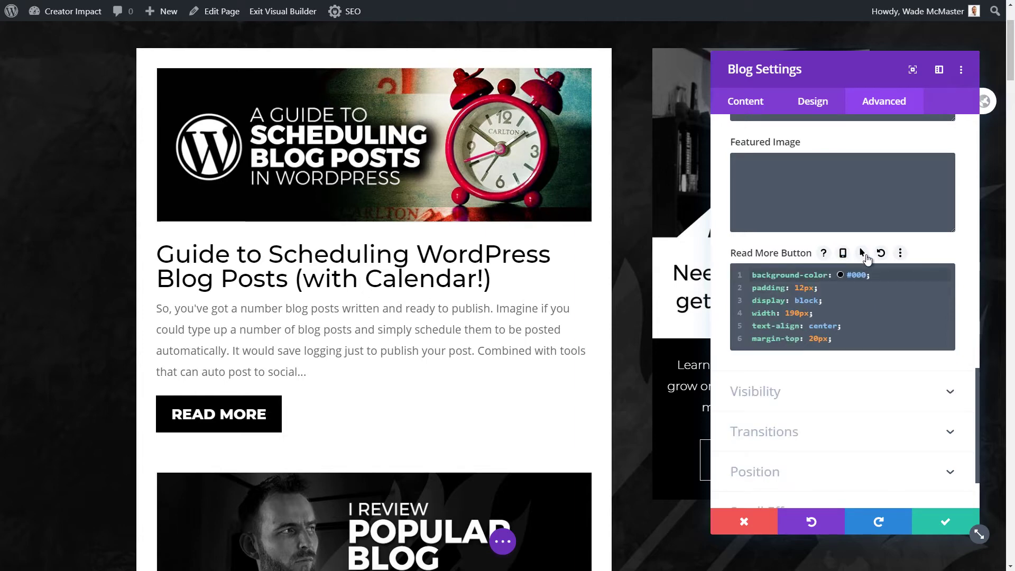
# - Enable hover styling for the Read More Button's custom CSS and replace its hover code with background-color: #555;, comparing it with the desktop state
pyautogui.click(863, 255)
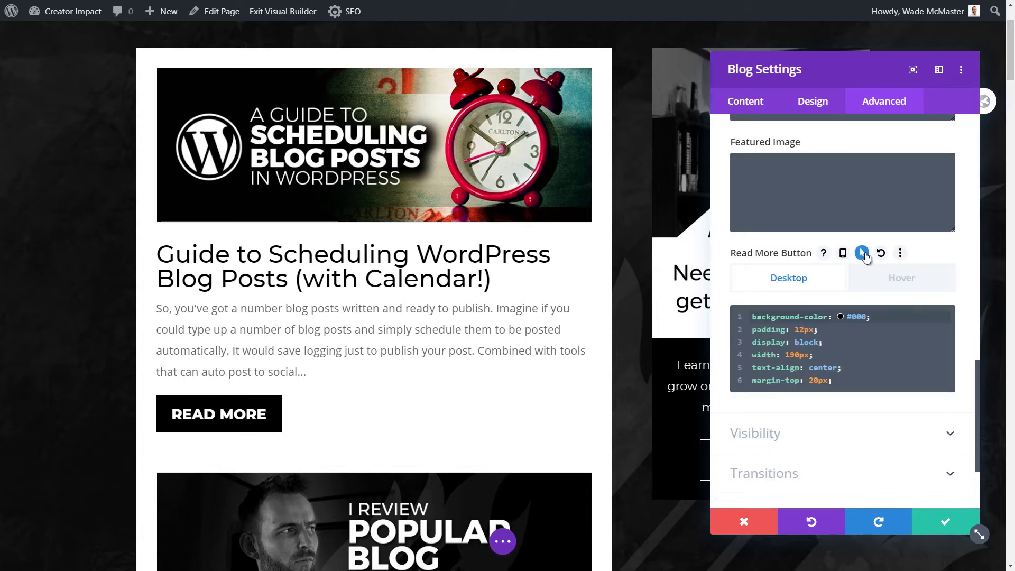
pyautogui.click(881, 296)
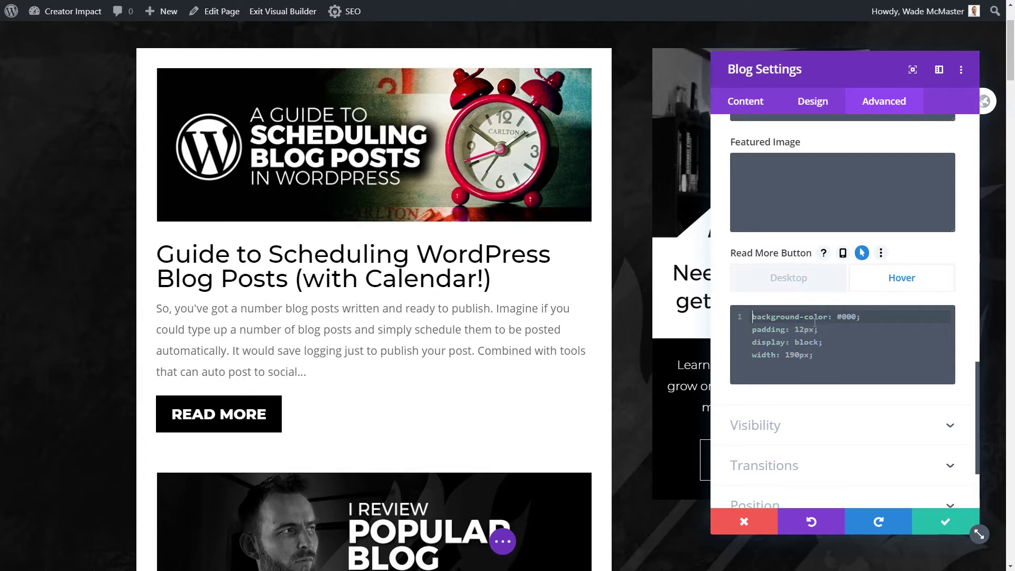
pyautogui.hotkey('ctrl', 'a')
pyautogui.press('BackSpace')
pyautogui.write('backgrou')
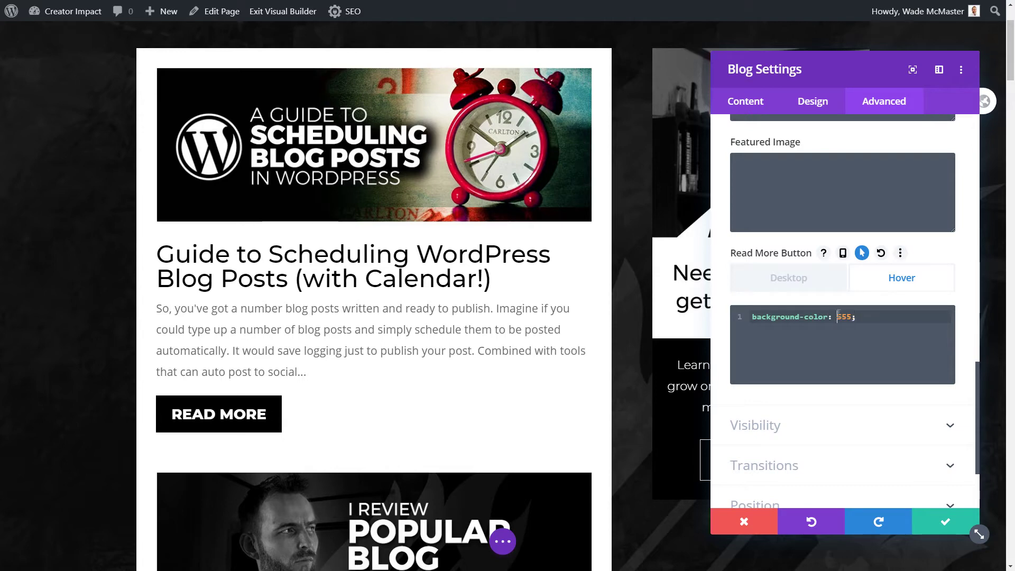
pyautogui.write('#')
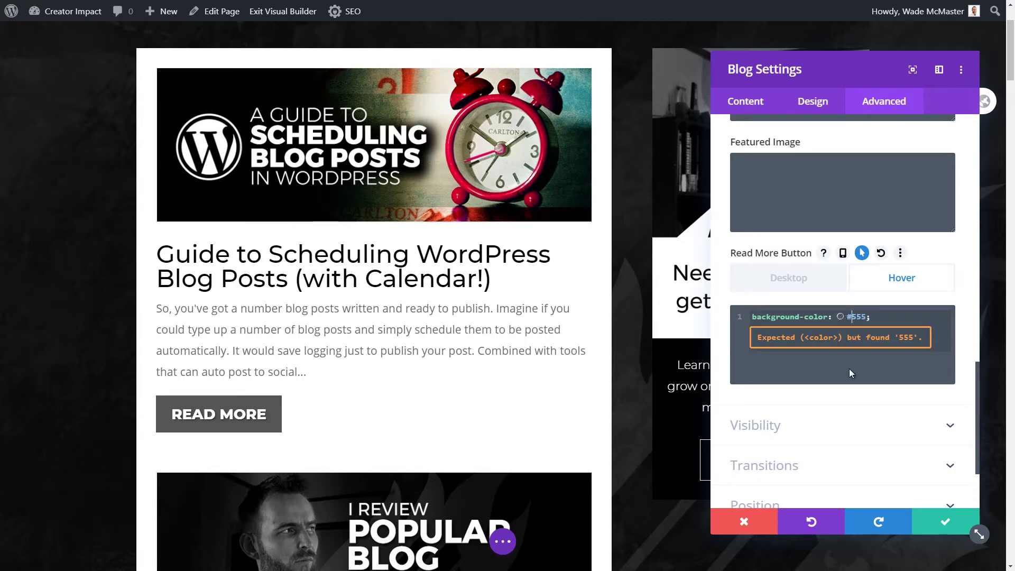
pyautogui.click(788, 285)
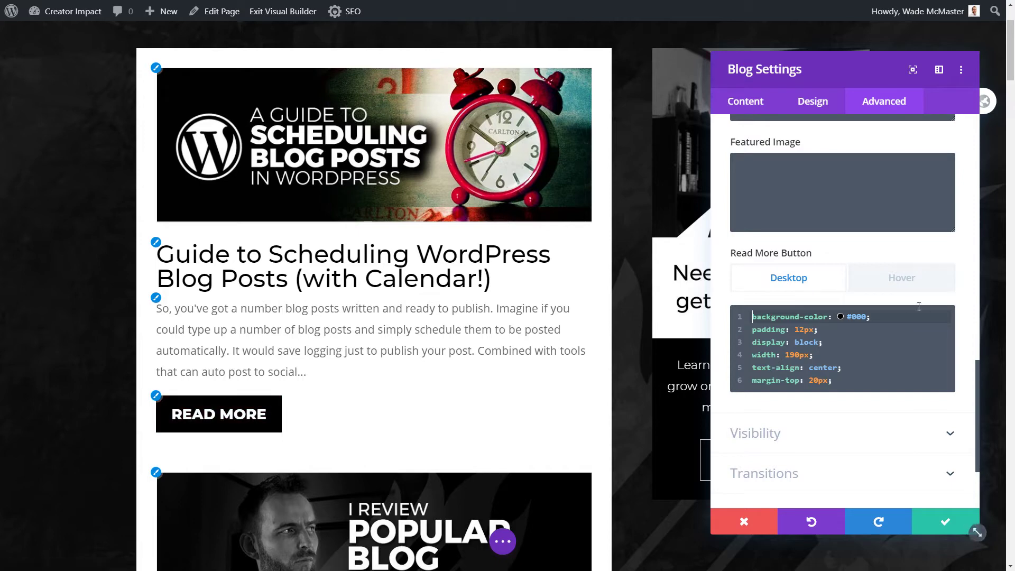
pyautogui.click(917, 280)
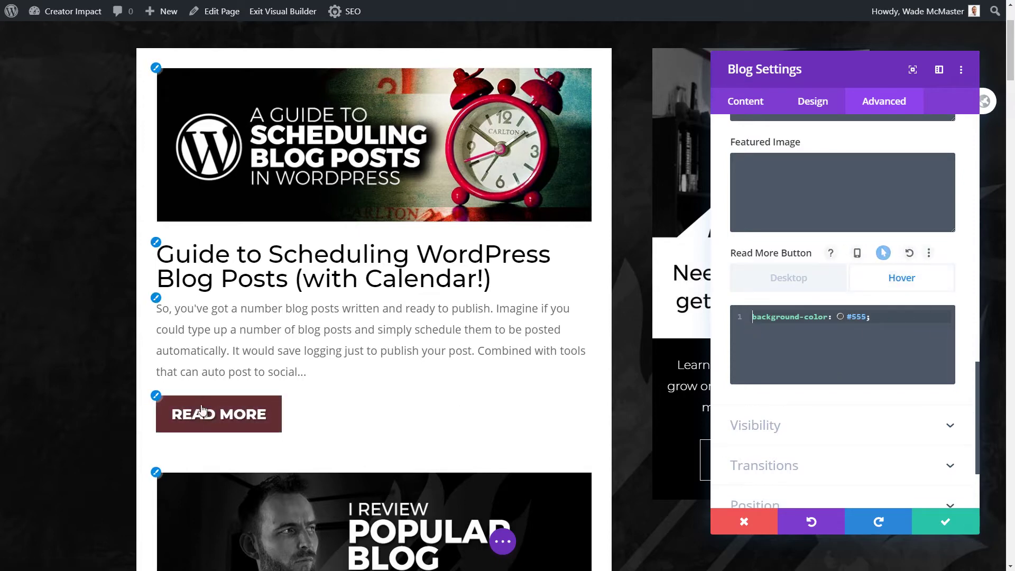
# - Save the Blog module settings and check the read more buttons down the posts column
pyautogui.click(943, 523)
pyautogui.scroll(-8, 351, 364)
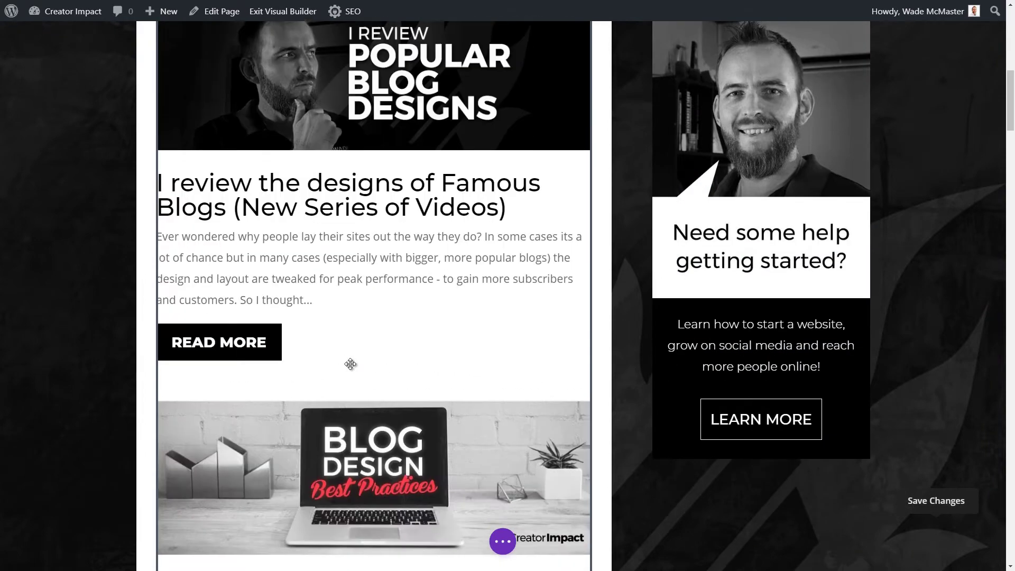
pyautogui.scroll(-1, 285, 361)
pyautogui.scroll(8, 282, 367)
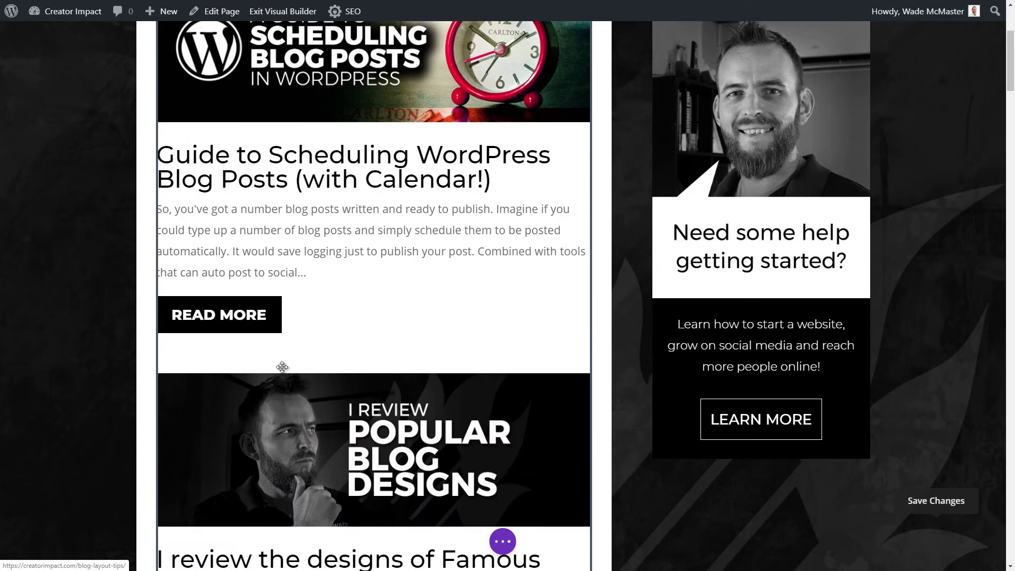
# - Look over the Blog module's post count and included category options, and close its settings with the save option
pyautogui.scroll(3, 282, 367)
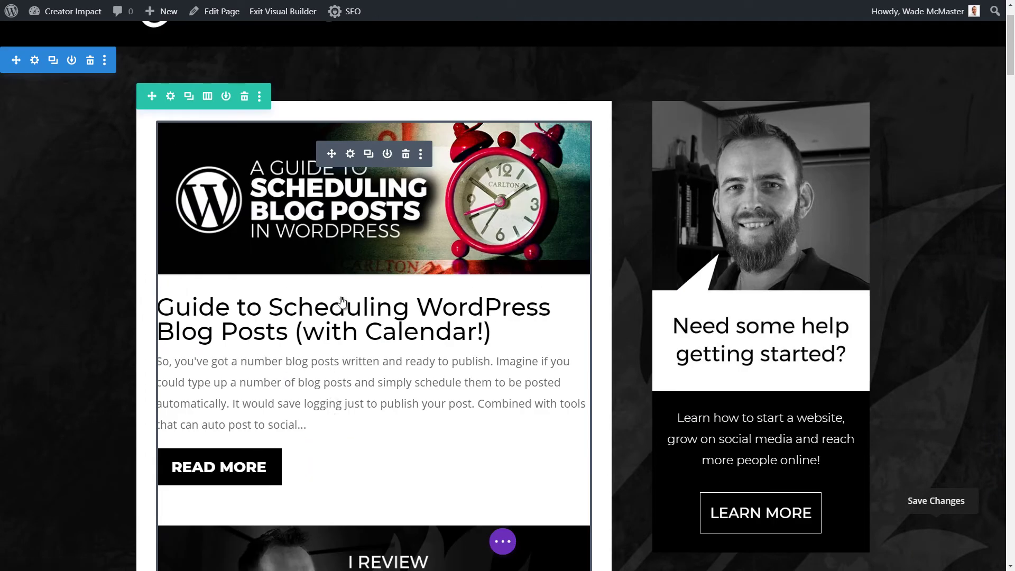
pyautogui.click(351, 154)
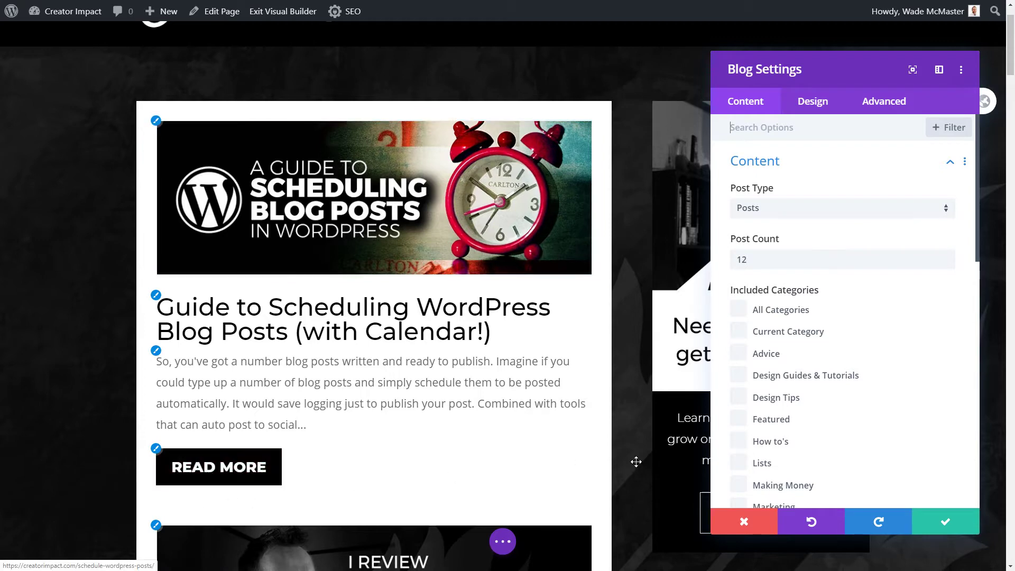
pyautogui.scroll(-1, 885, 256)
pyautogui.scroll(-1, 861, 332)
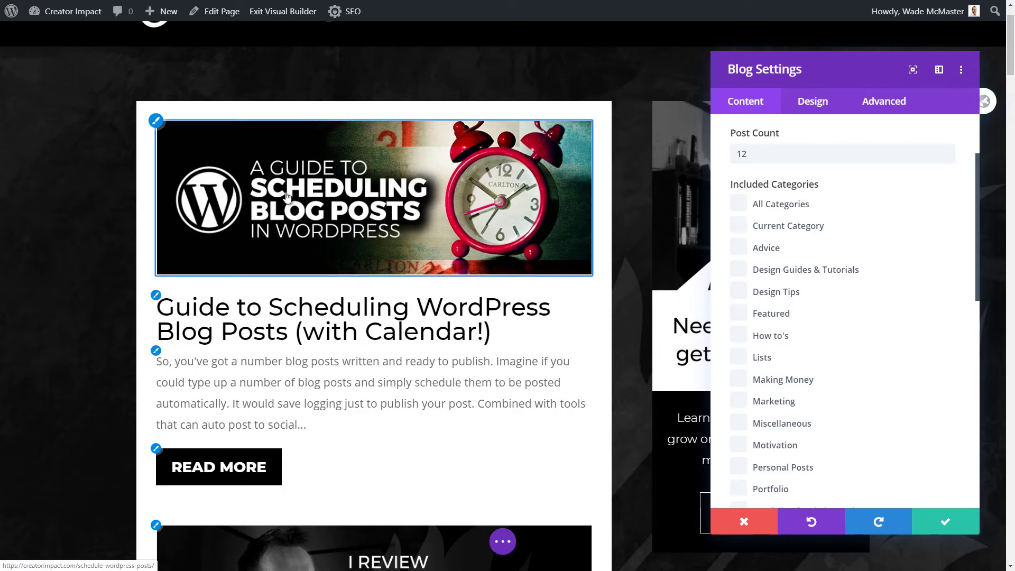
pyautogui.click(941, 522)
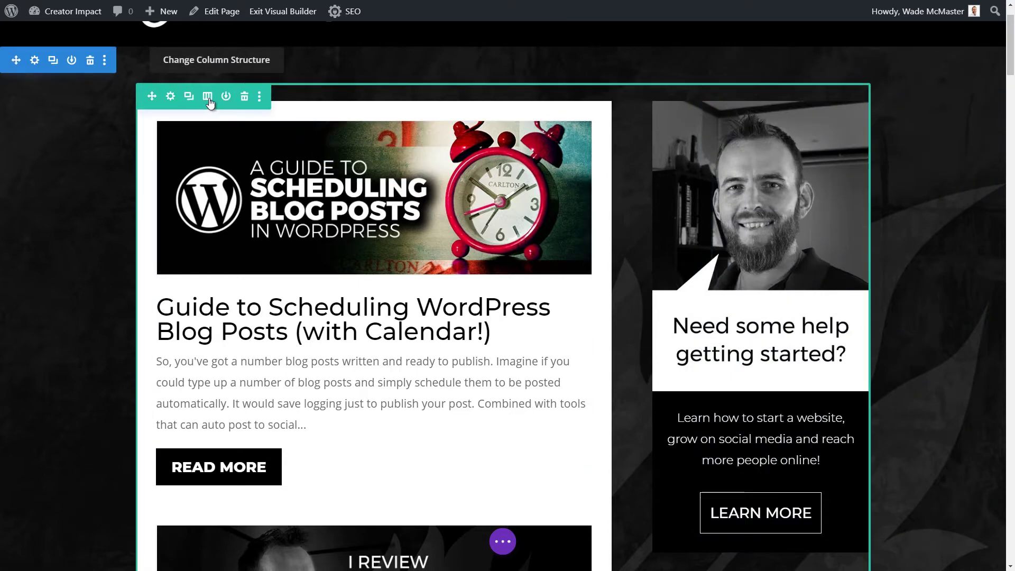
# - Change the row's column structure to a three-quarter posts column with a one-quarter sidebar
pyautogui.click(208, 97)
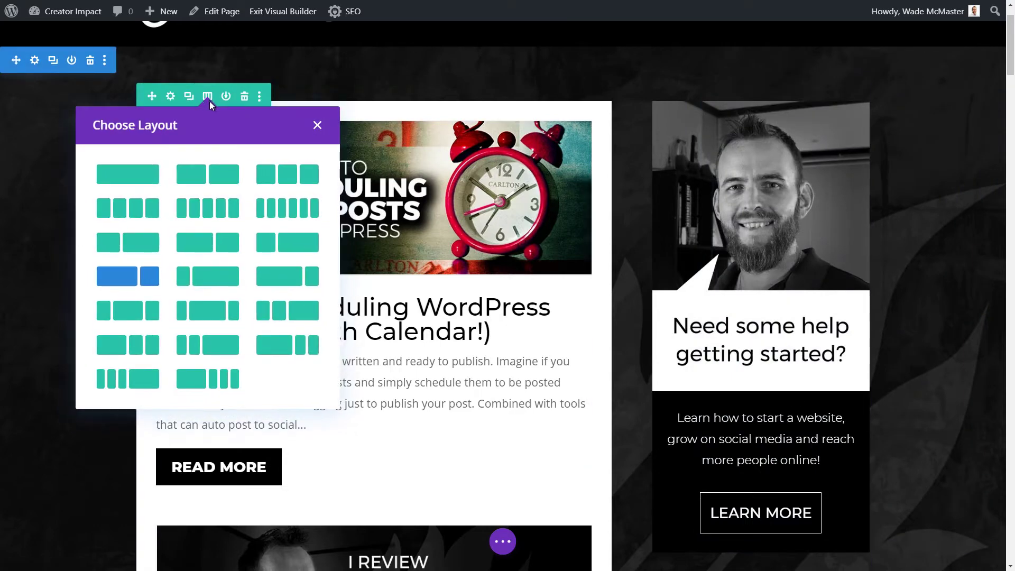
pyautogui.click(312, 283)
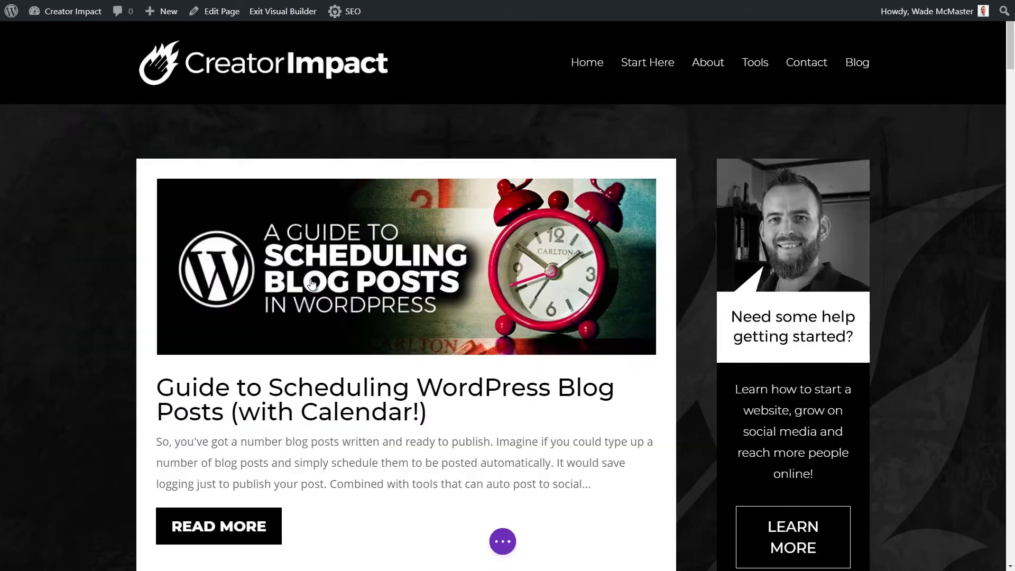
# - Set the Blog module's design layout to Grid, check the posts down the page and save the settings
pyautogui.moveTo(449, 278)
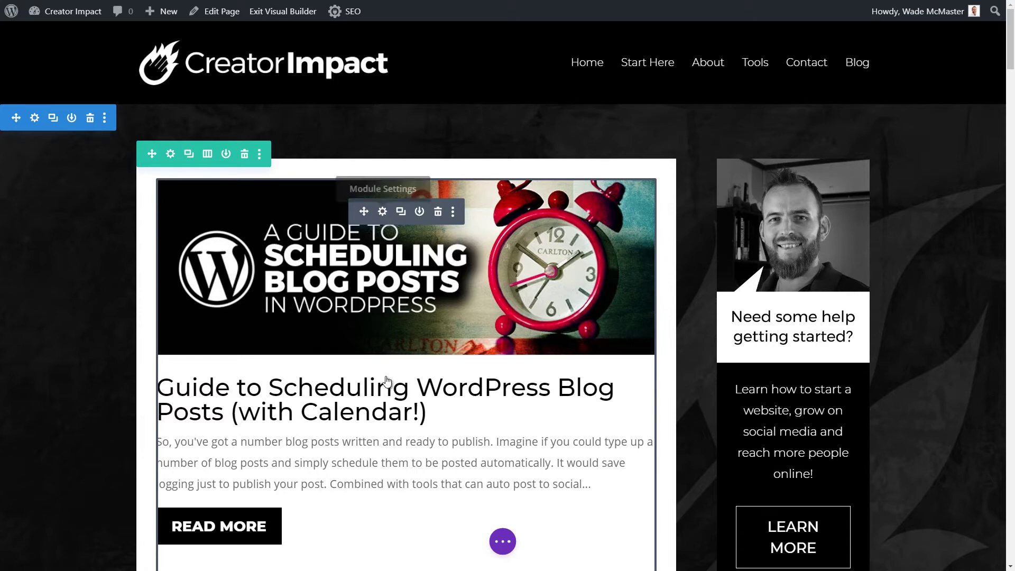
pyautogui.click(383, 212)
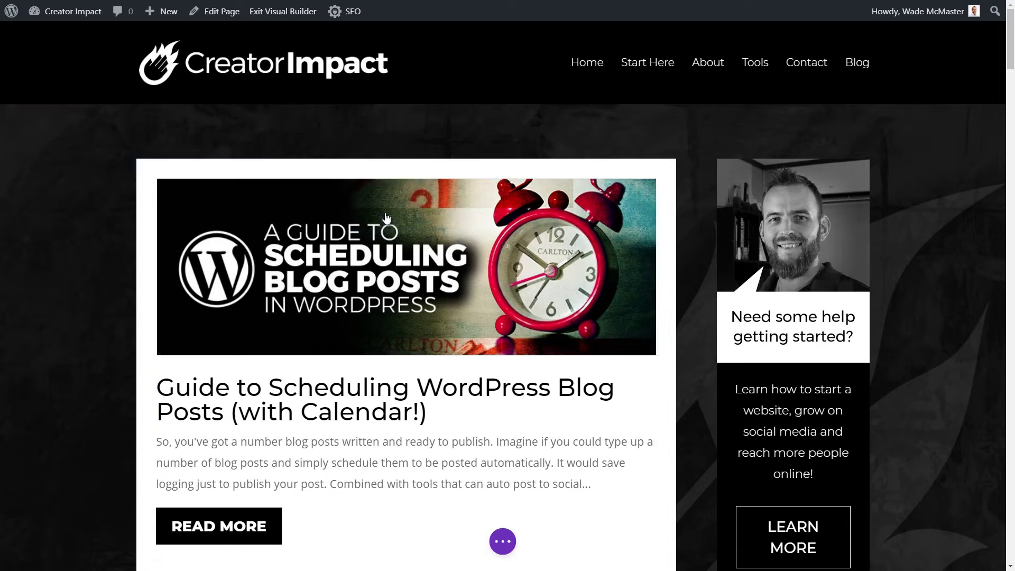
pyautogui.click(808, 98)
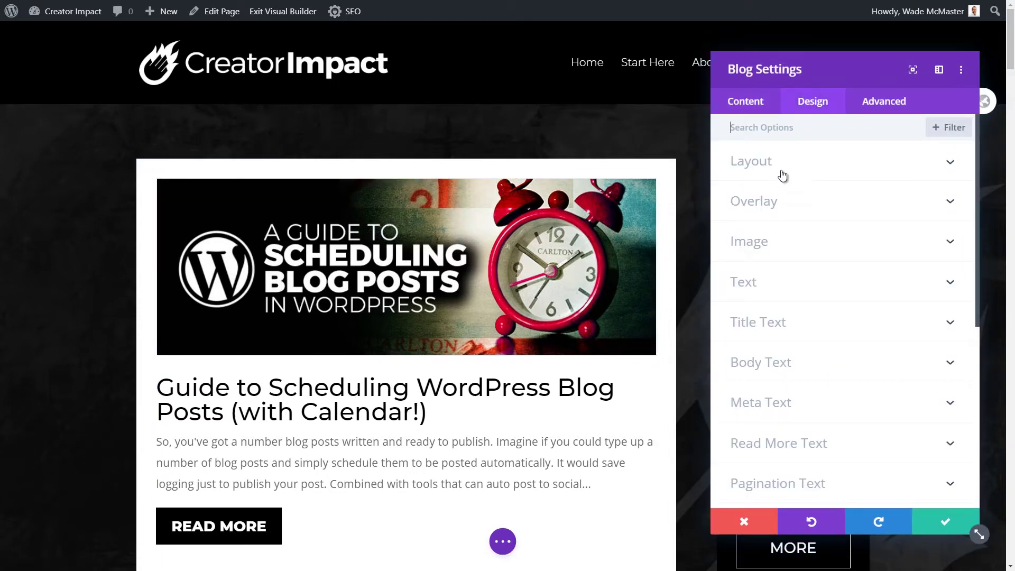
pyautogui.click(778, 164)
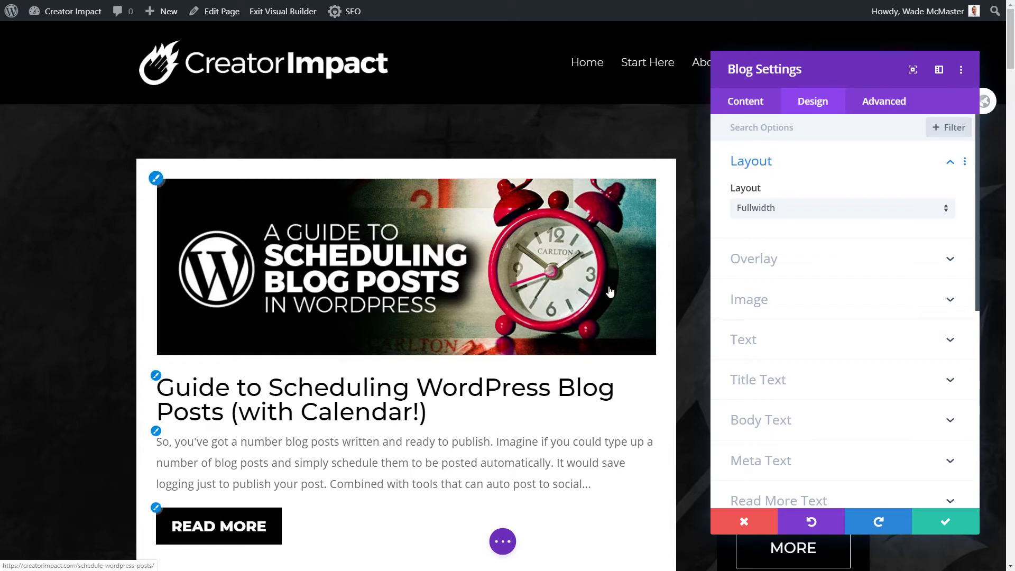
pyautogui.click(808, 207)
pyautogui.click(766, 240)
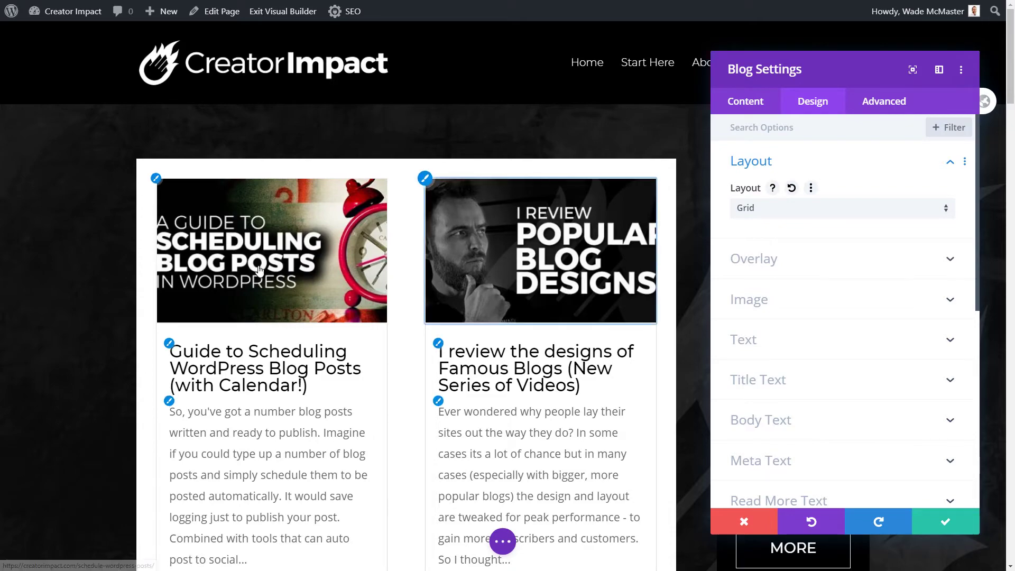
pyautogui.scroll(-6, 328, 275)
pyautogui.scroll(-4, 286, 455)
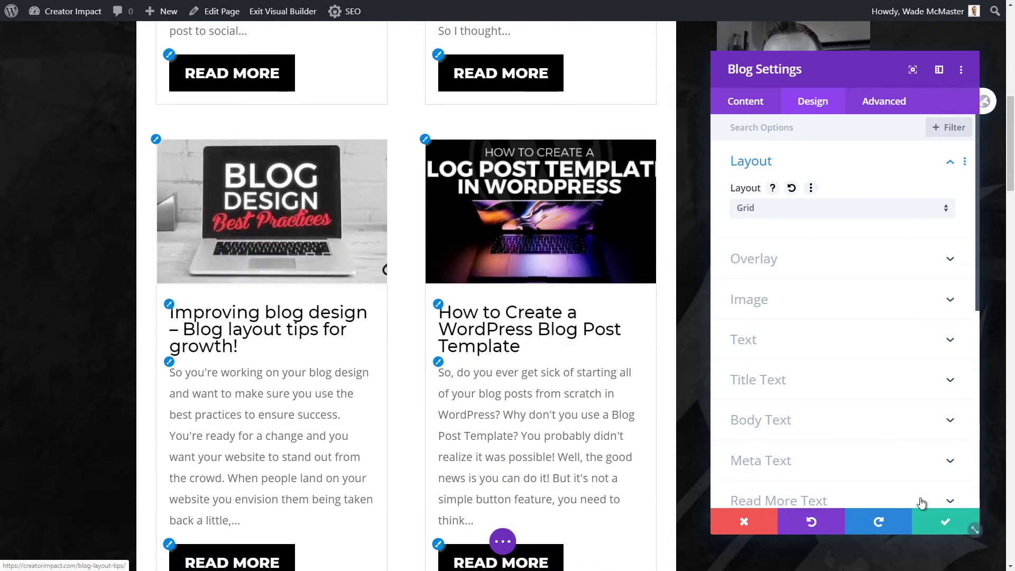
pyautogui.click(945, 522)
pyautogui.scroll(10, 359, 272)
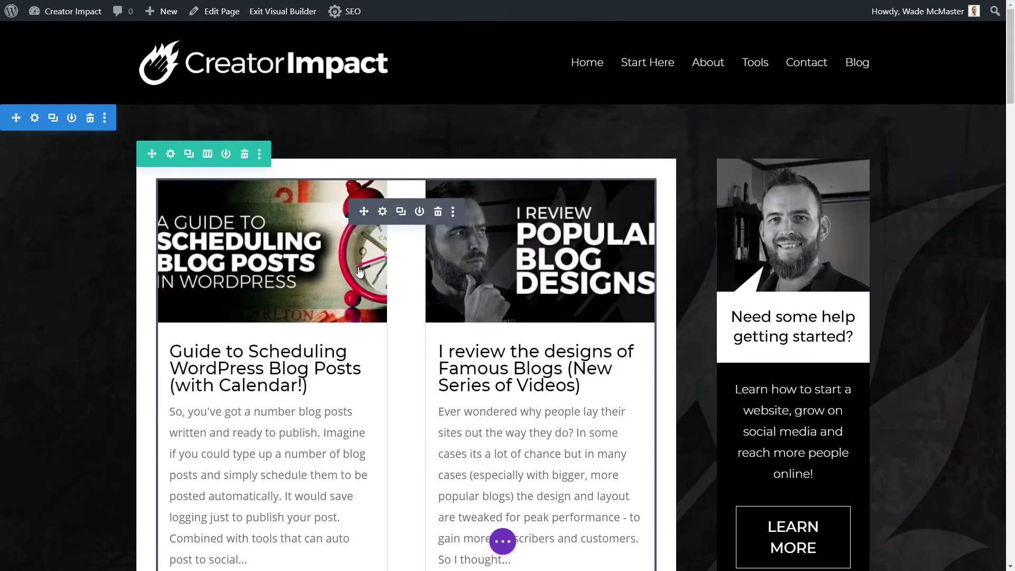
# - Try a single full-width column for the row, check the post grid down the page, and undo the column change
pyautogui.click(207, 154)
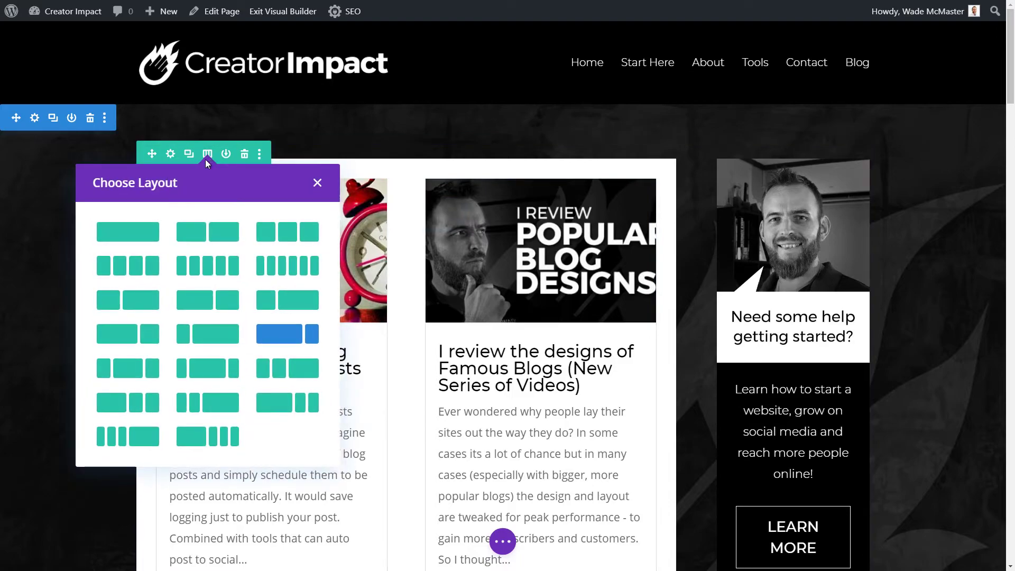
pyautogui.click(148, 233)
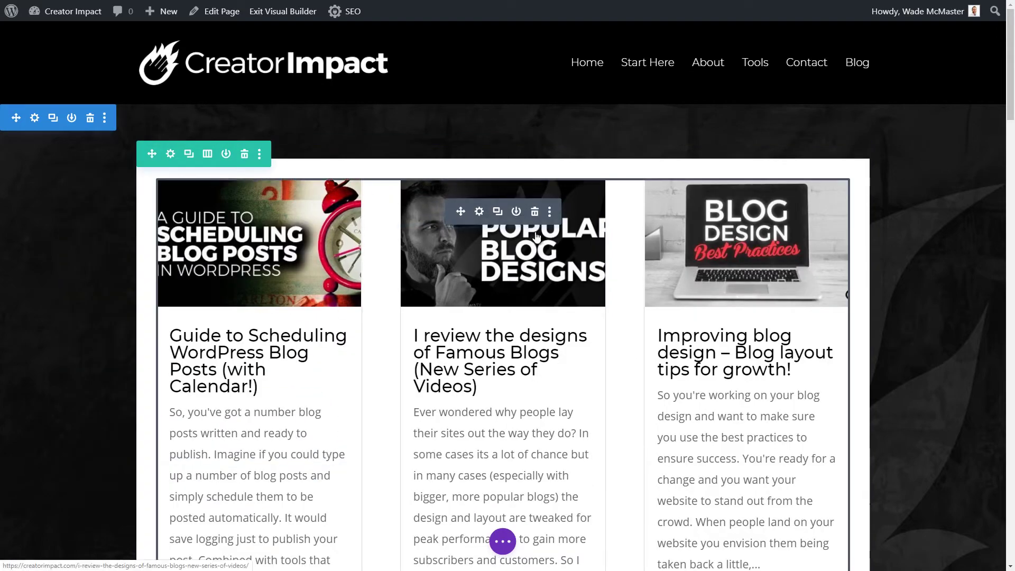
pyautogui.scroll(-7, 801, 295)
pyautogui.scroll(-17, 801, 295)
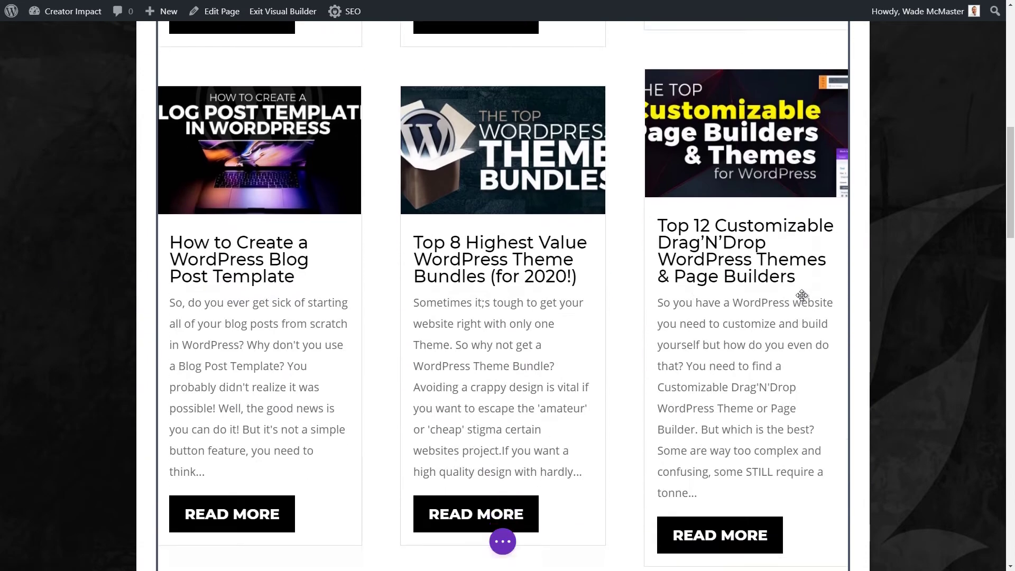
pyautogui.scroll(-4, 793, 312)
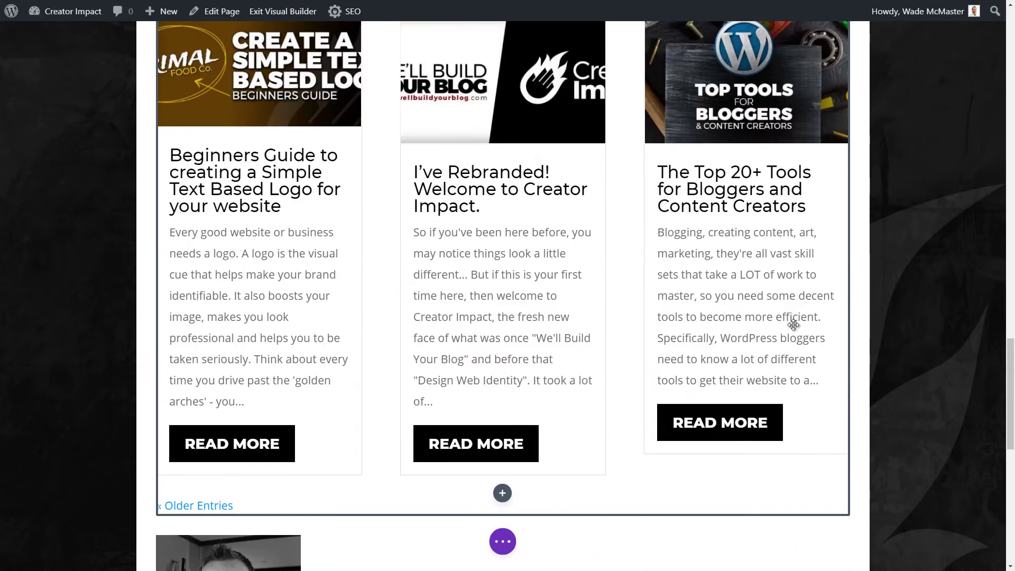
pyautogui.scroll(8, 562, 376)
pyautogui.scroll(15, 589, 442)
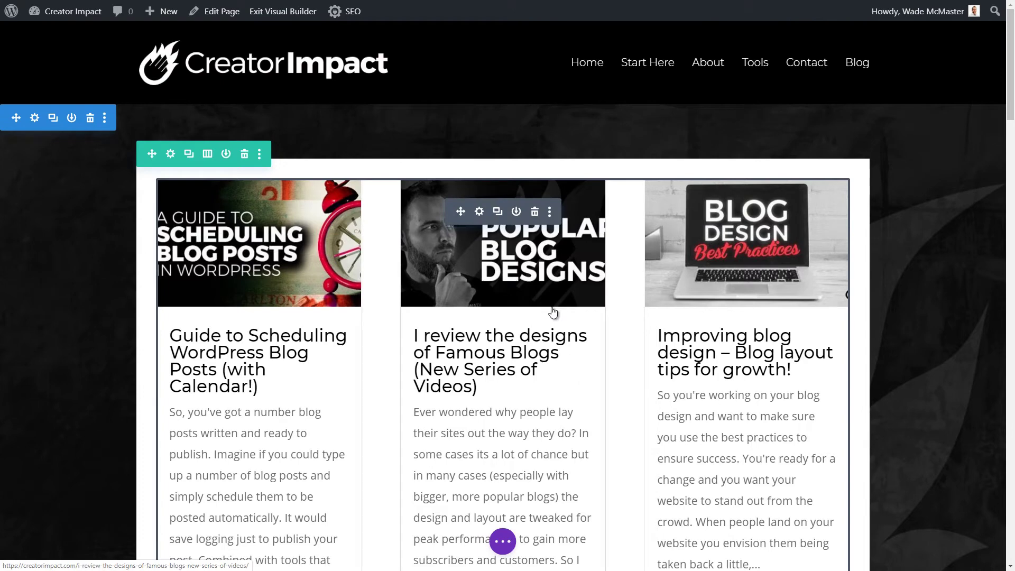
pyautogui.hotkey('ctrl', 'z')
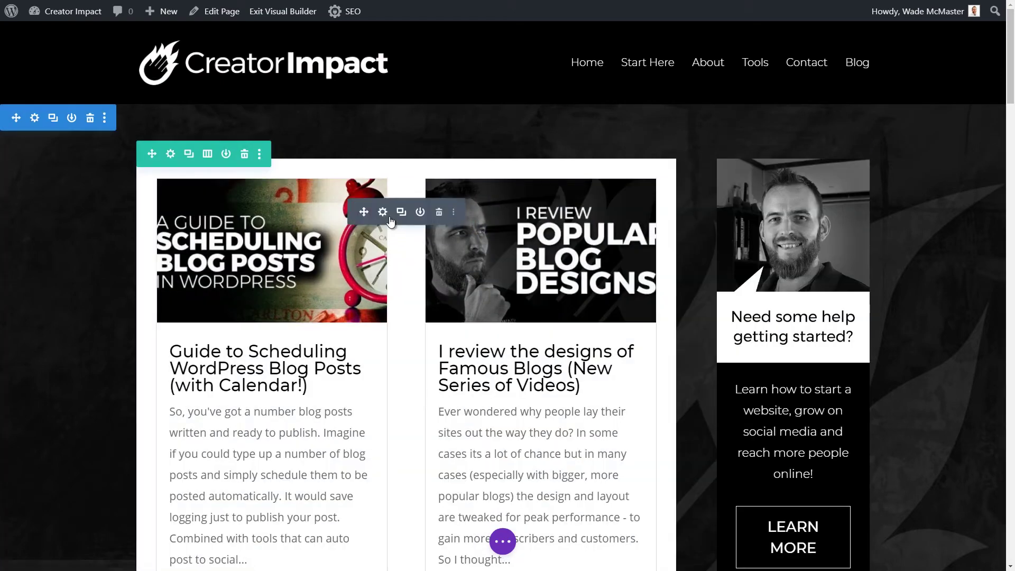
# - Set the Blog module's design layout back to Fullwidth
pyautogui.click(383, 213)
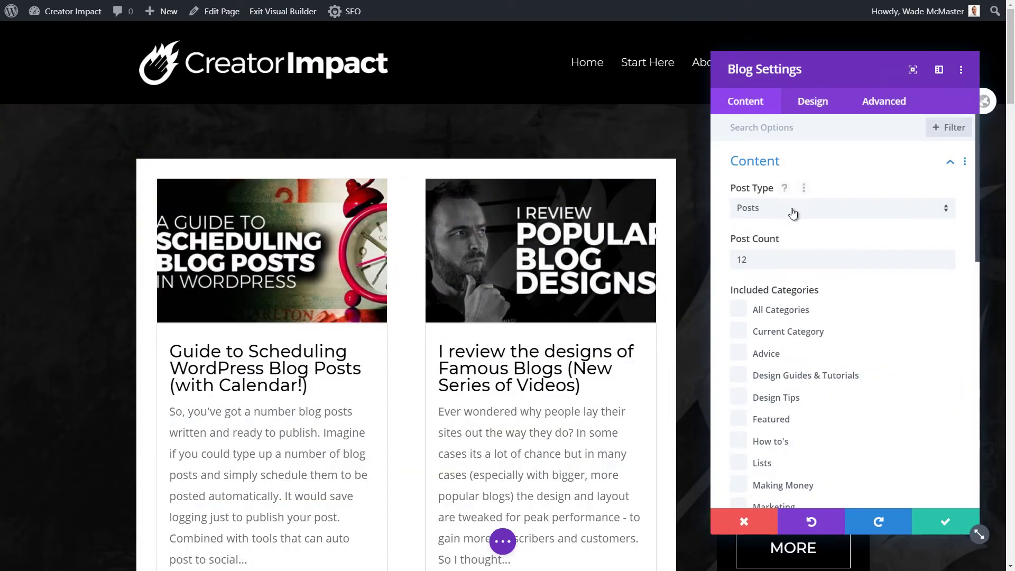
pyautogui.click(790, 208)
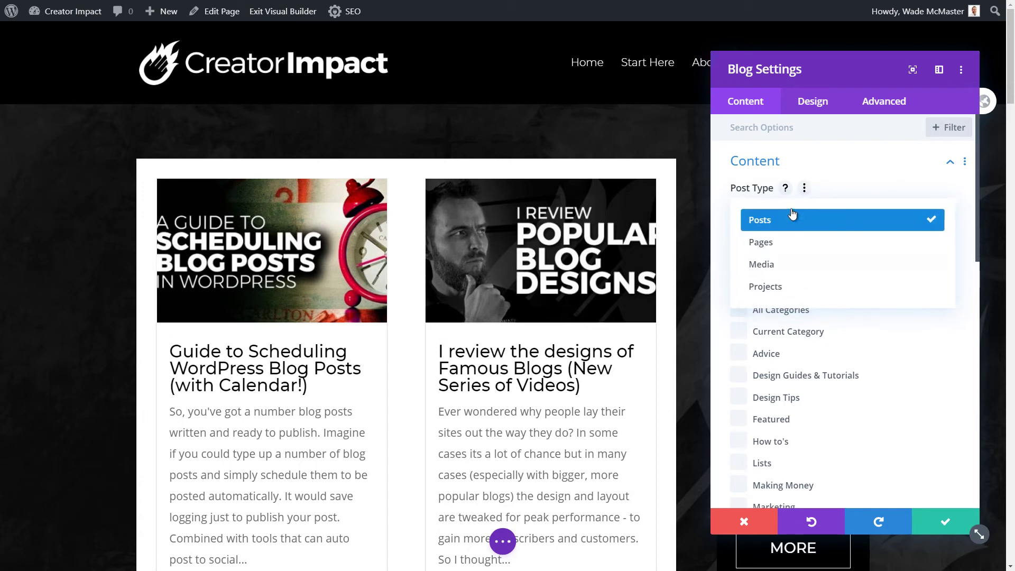
pyautogui.click(801, 102)
pyautogui.click(767, 208)
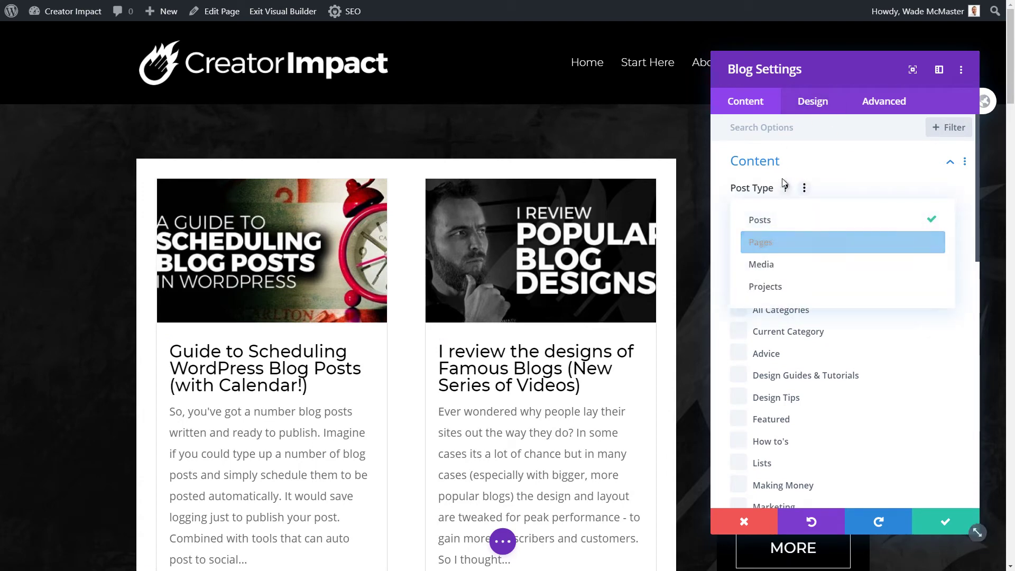
pyautogui.click(801, 107)
pyautogui.click(802, 109)
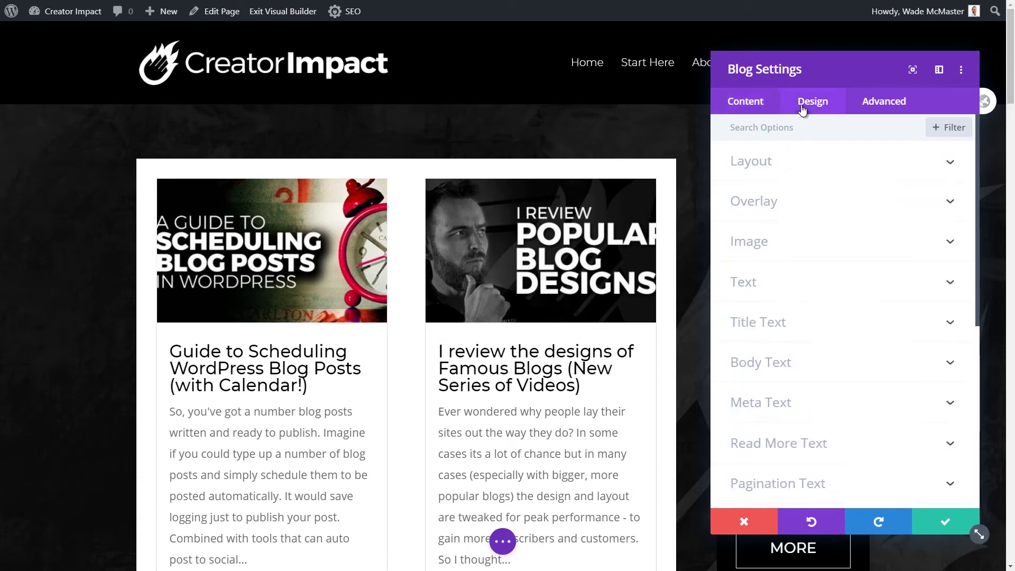
pyautogui.click(765, 167)
pyautogui.click(766, 209)
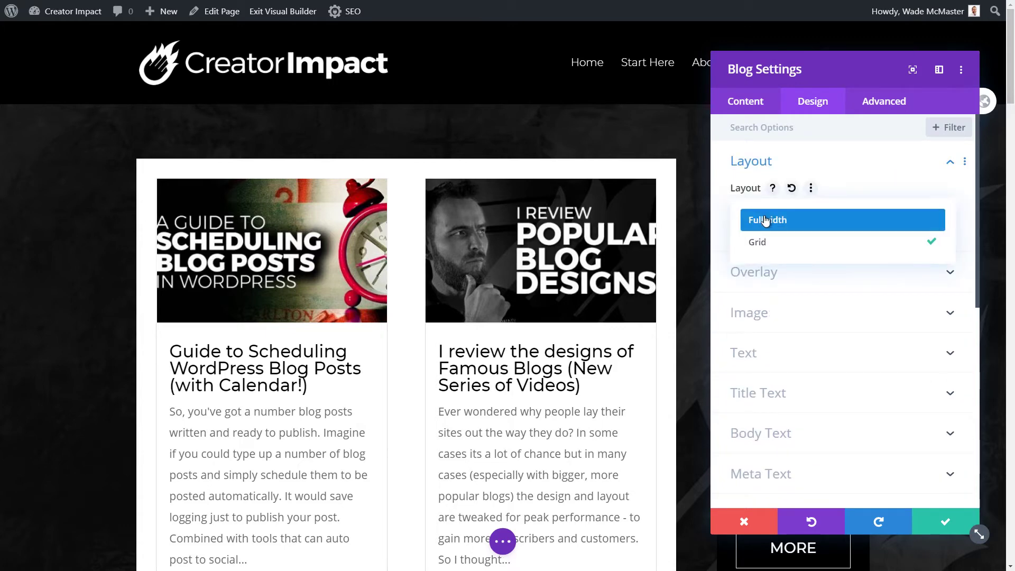
pyautogui.click(767, 220)
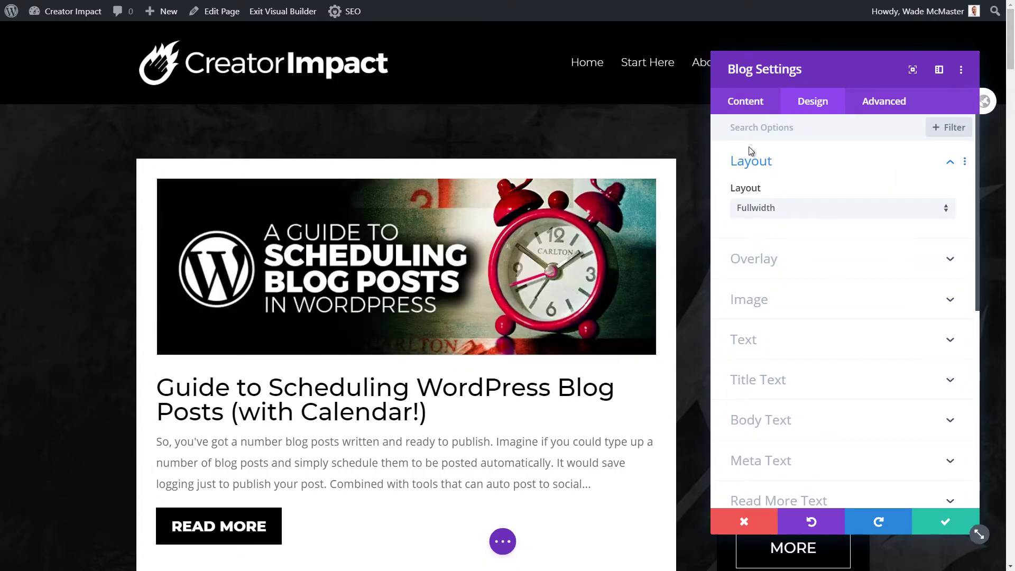
# - Set the Blog module's post count to 3, save the settings and check the posts column
pyautogui.click(739, 107)
pyautogui.click(757, 164)
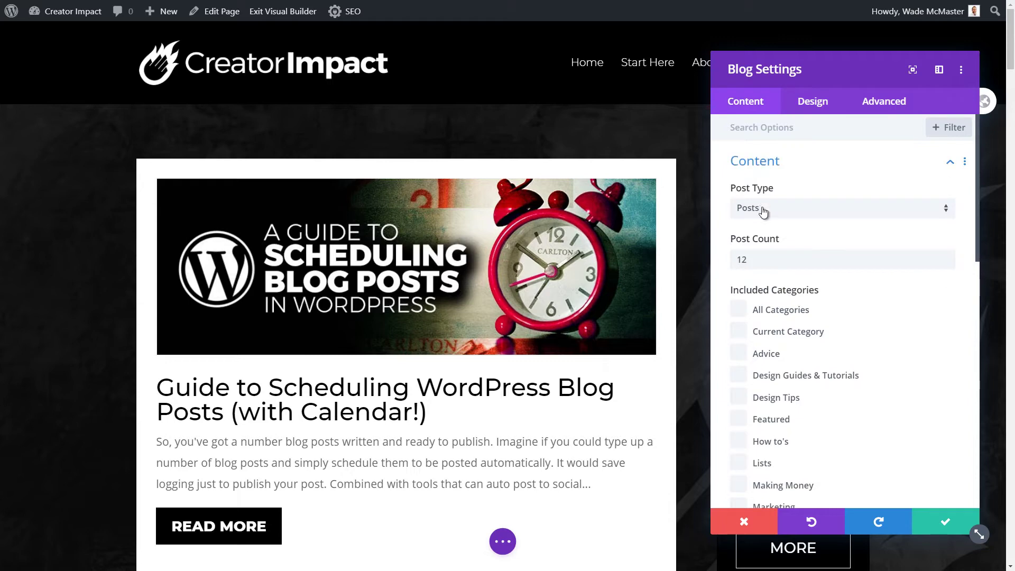
pyautogui.moveTo(698, 264); pyautogui.dragTo(691, 260)
pyautogui.write('3')
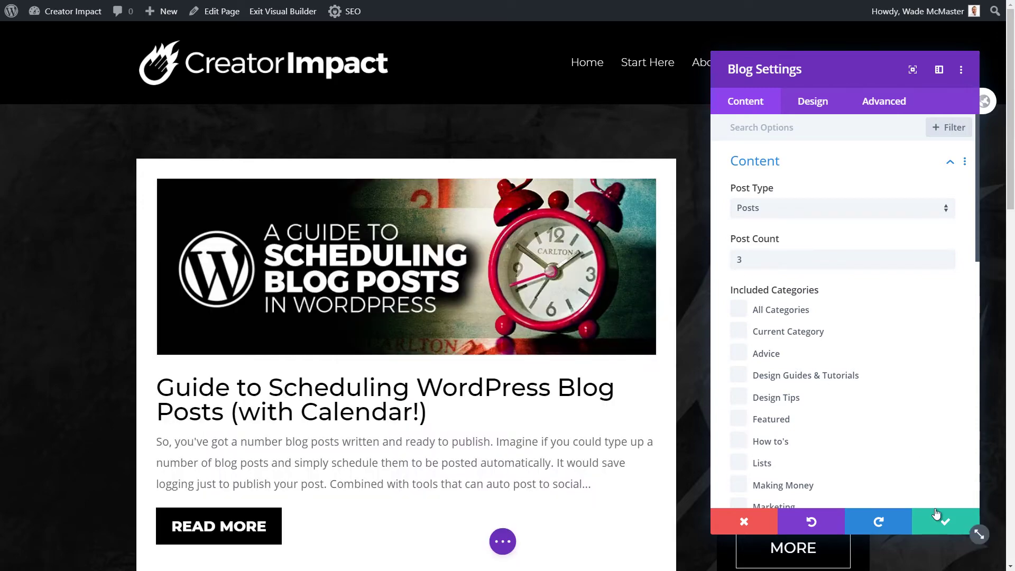
pyautogui.click(941, 519)
pyautogui.scroll(-20, 468, 301)
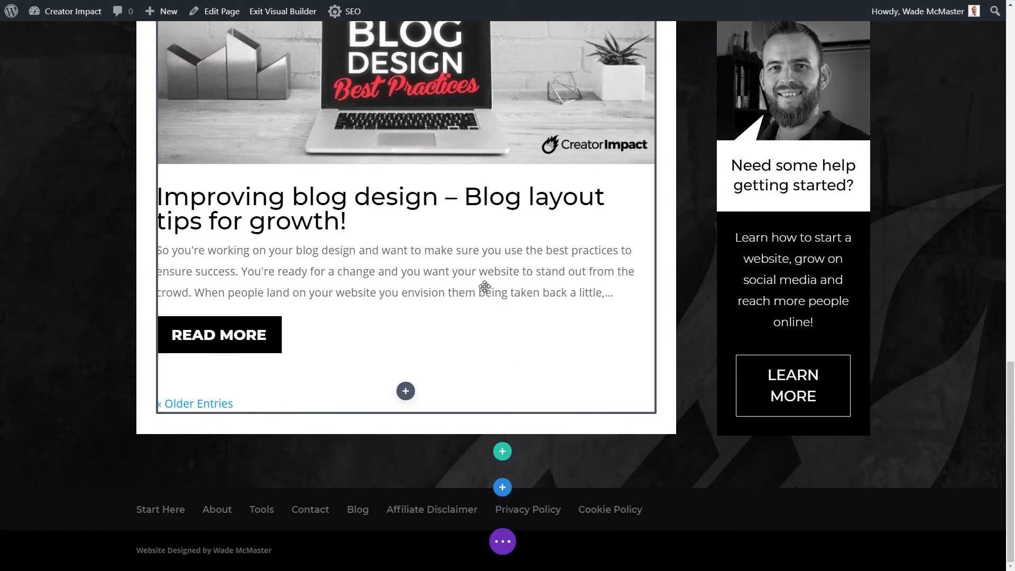
pyautogui.scroll(20, 459, 418)
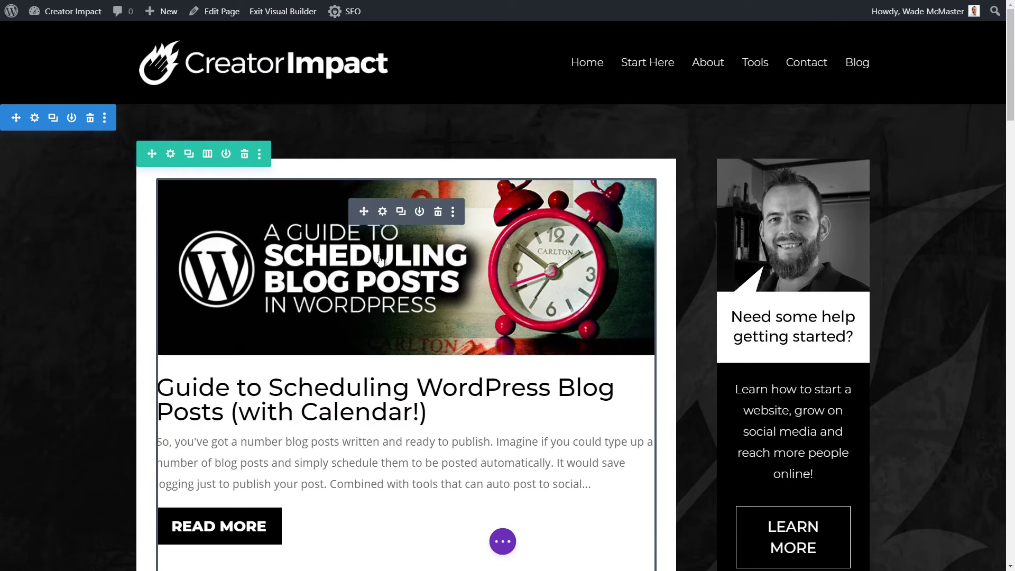
# - Duplicate the Blog module below the original and set the copy's design layout to Grid
pyautogui.scroll(-15, 317, 357)
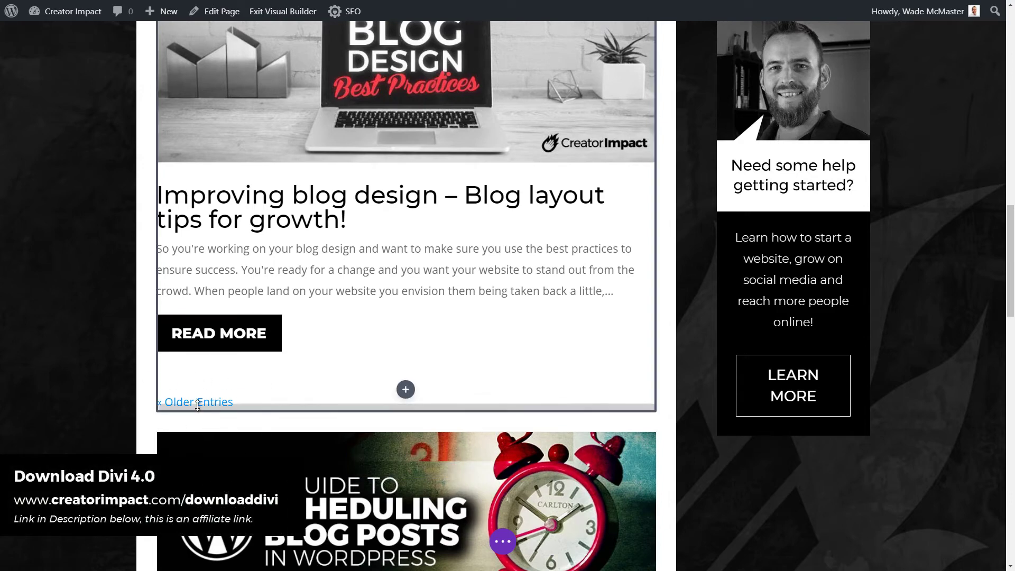
pyautogui.scroll(-4, 202, 404)
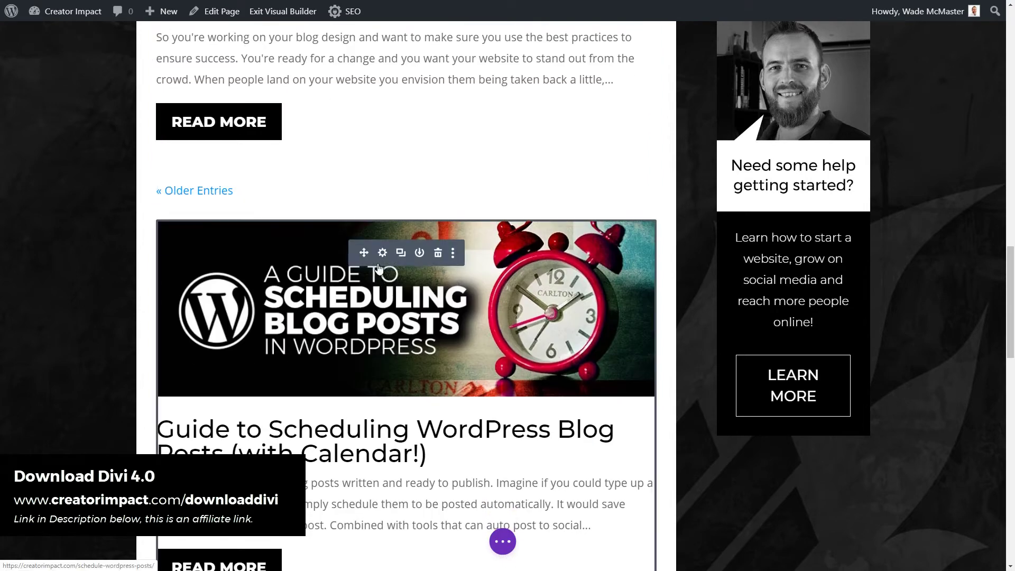
pyautogui.click(383, 254)
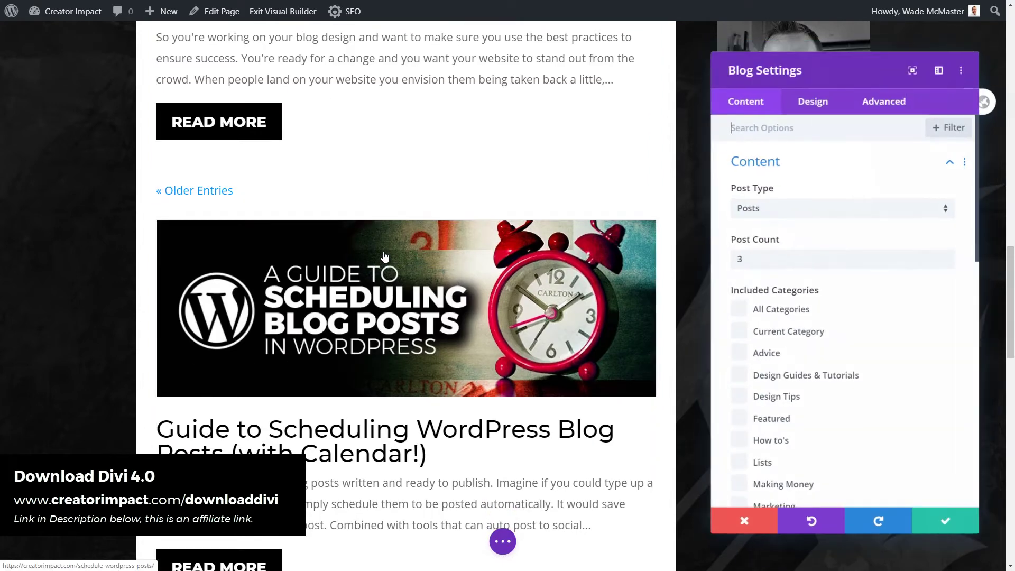
pyautogui.click(818, 105)
pyautogui.click(780, 164)
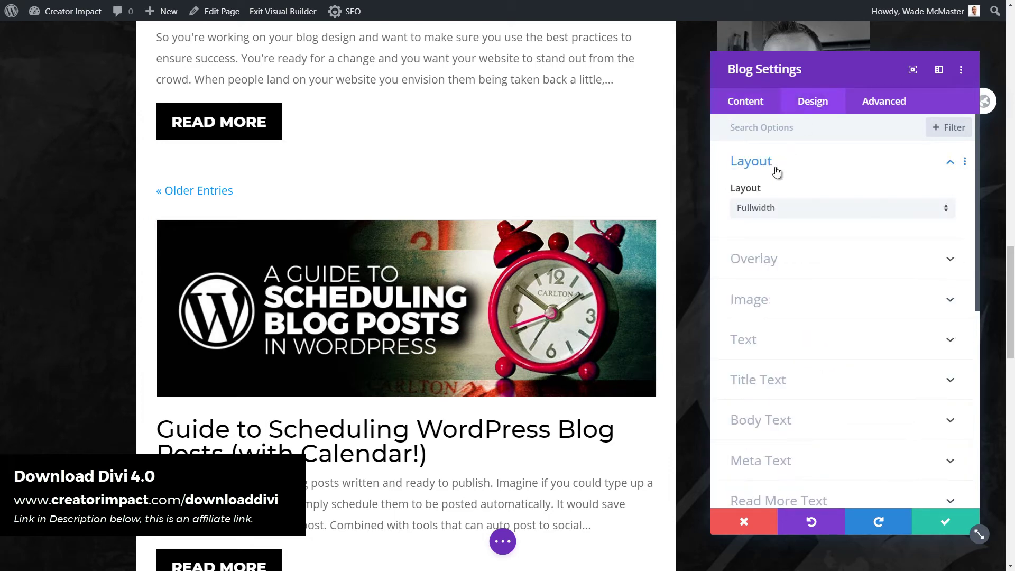
pyautogui.click(766, 210)
pyautogui.click(766, 239)
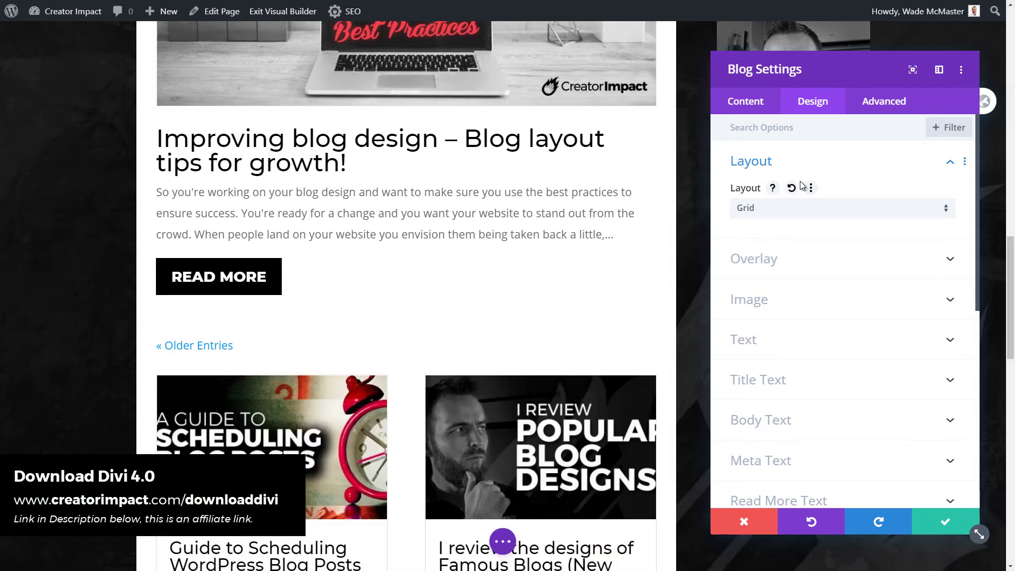
# - Set the grid Blog copy's post offset number to 3 and compare its posts with those in the fullwidth module
pyautogui.click(751, 108)
pyautogui.click(767, 160)
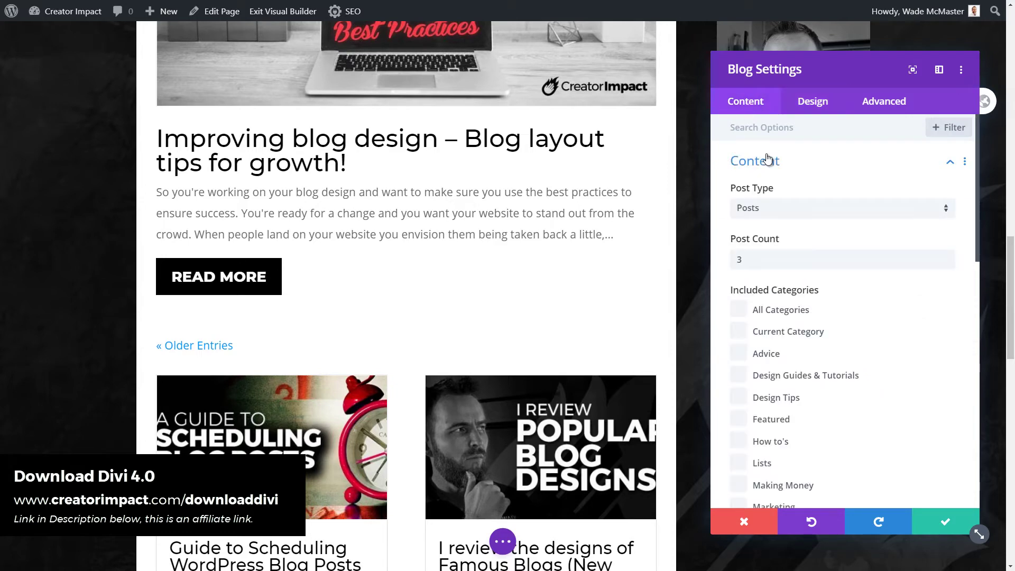
pyautogui.scroll(-9, 767, 160)
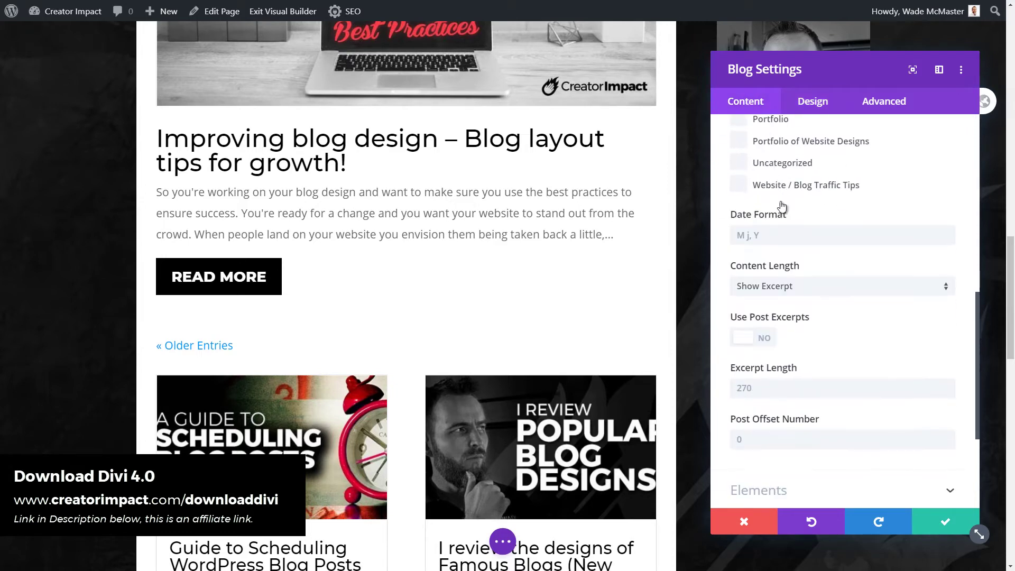
pyautogui.scroll(-2, 787, 251)
pyautogui.click(757, 339)
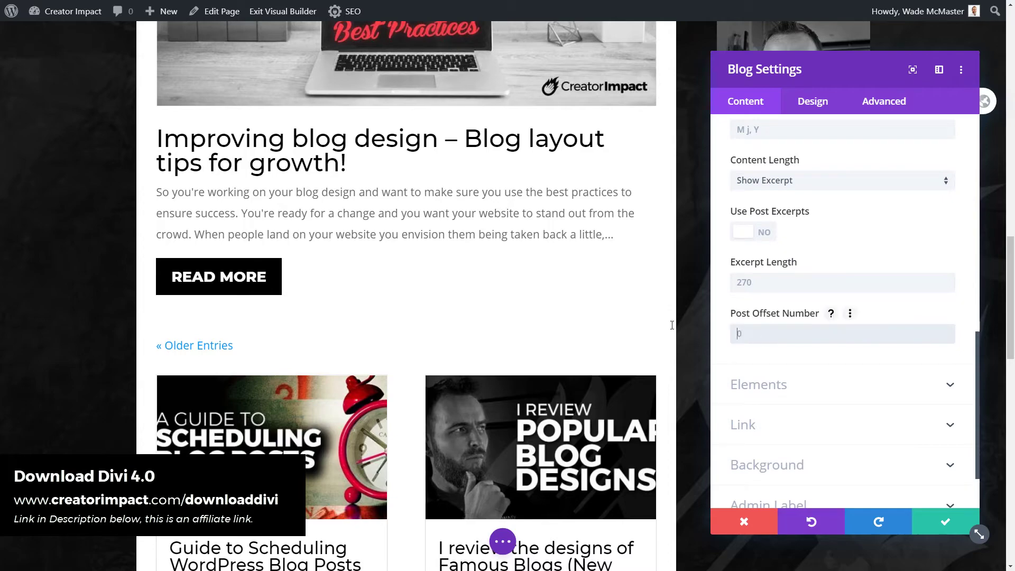
pyautogui.scroll(15, 400, 385)
pyautogui.scroll(3, 400, 384)
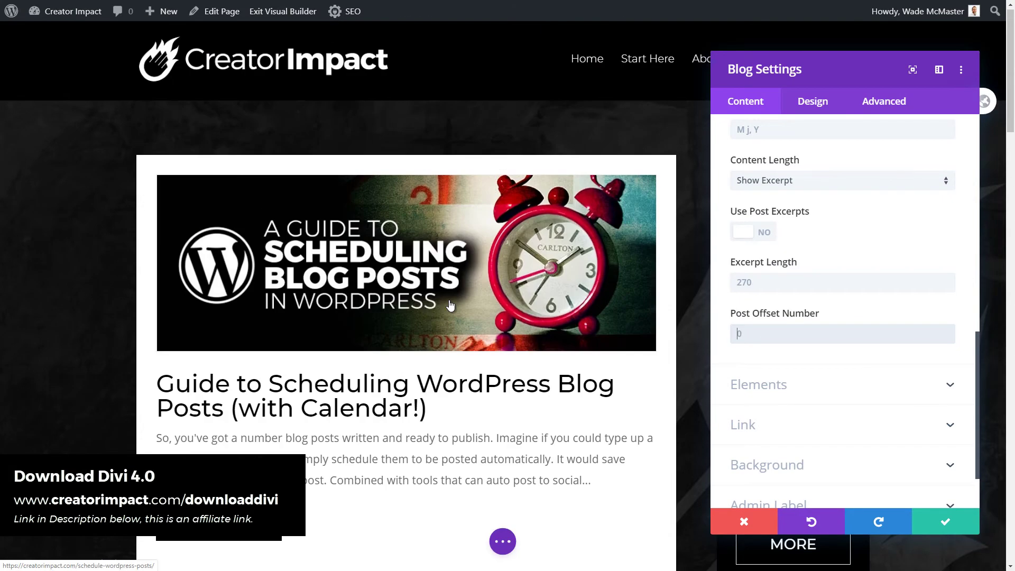
pyautogui.scroll(-8, 365, 323)
pyautogui.scroll(-12, 390, 228)
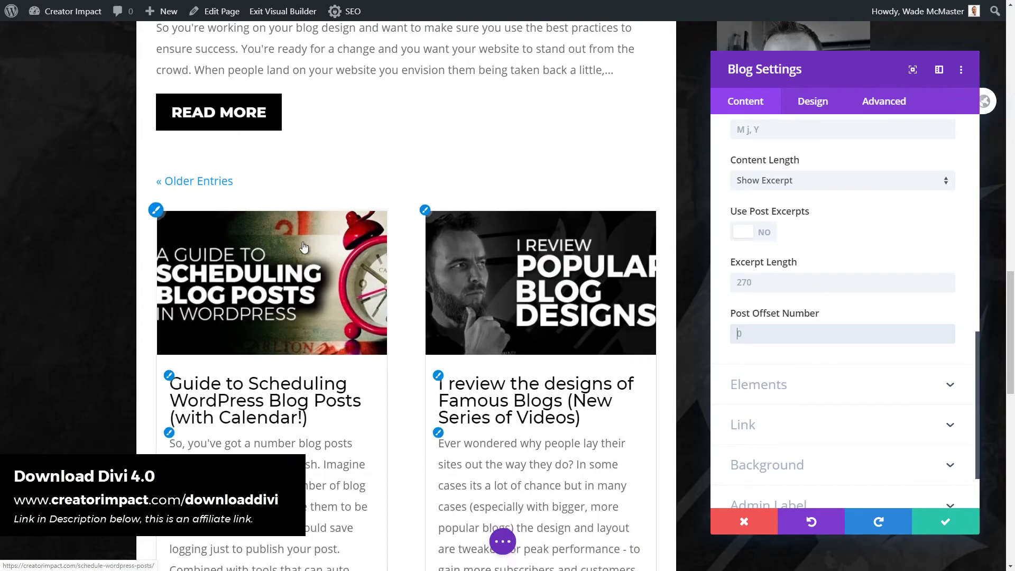
pyautogui.scroll(-4, 405, 297)
pyautogui.scroll(-3, 330, 262)
pyautogui.scroll(3, 330, 263)
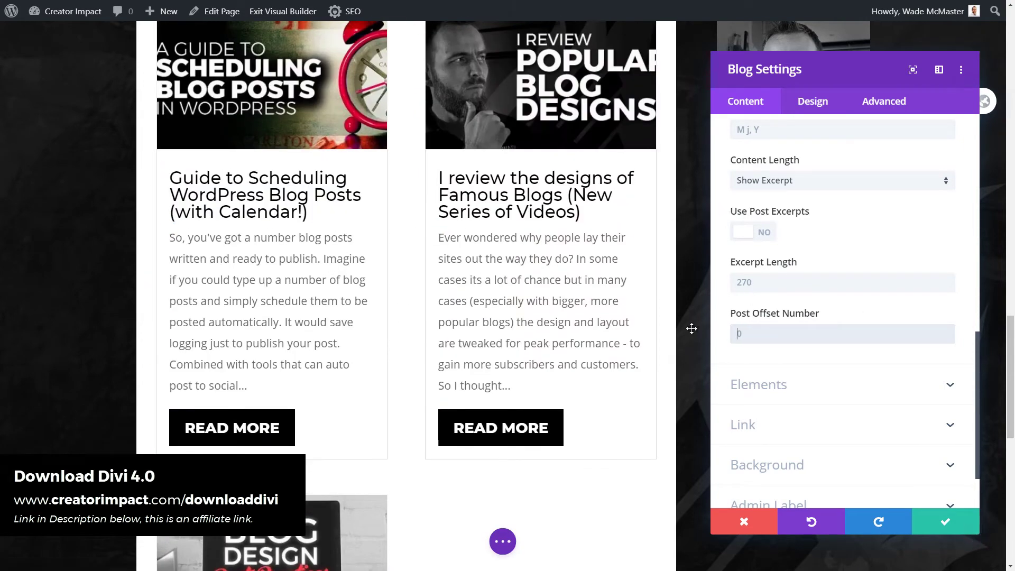
# - Set the grid Blog copy's post count to 12
pyautogui.scroll(6, 766, 317)
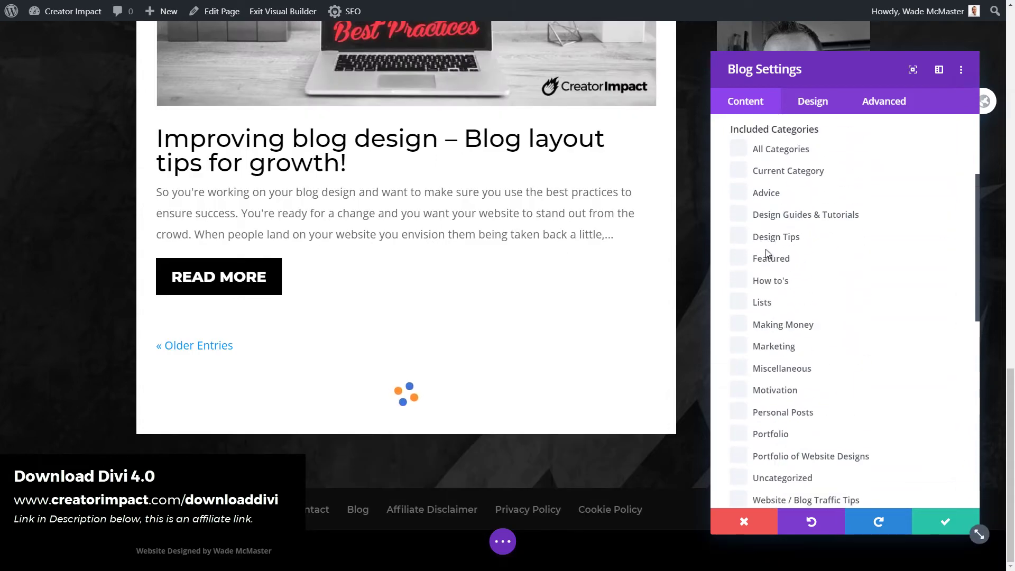
pyautogui.scroll(3, 766, 246)
pyautogui.doubleClick(758, 258)
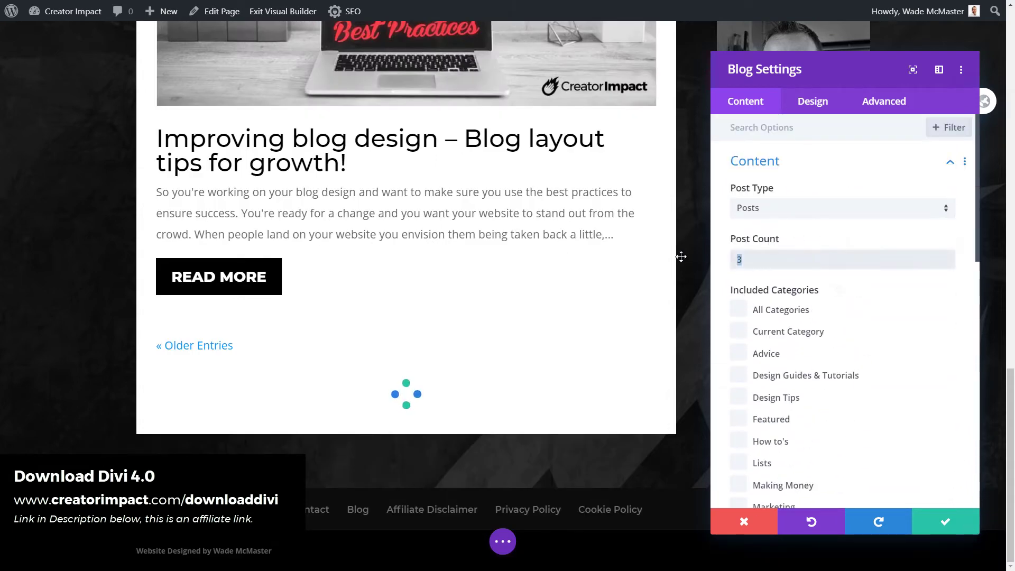
pyautogui.write('9')
pyautogui.write('12')
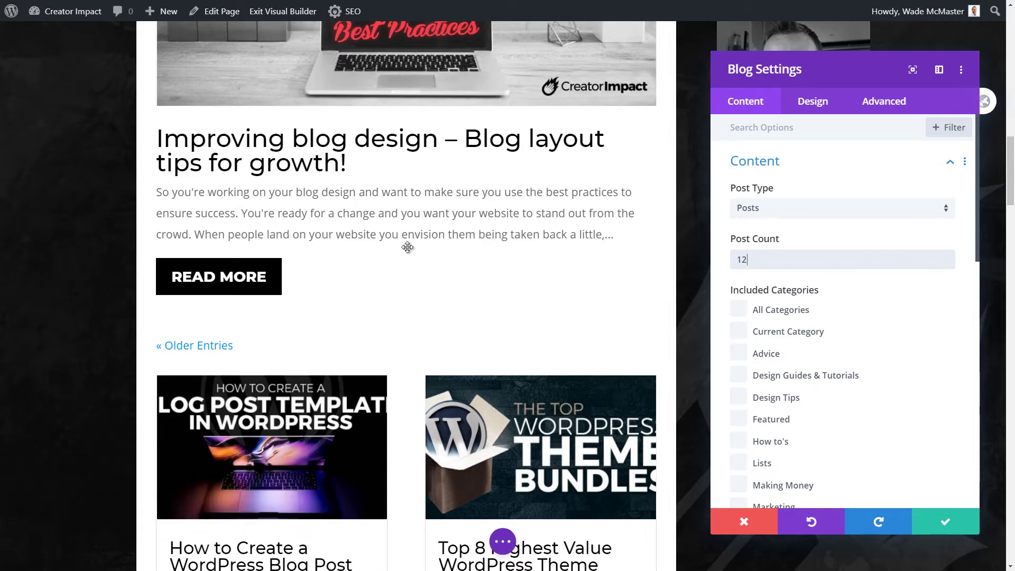
# - Examine how the posts run from the fullwidth module into the grid copy, and review the copy's post offset
pyautogui.scroll(6, 392, 272)
pyautogui.scroll(12, 394, 323)
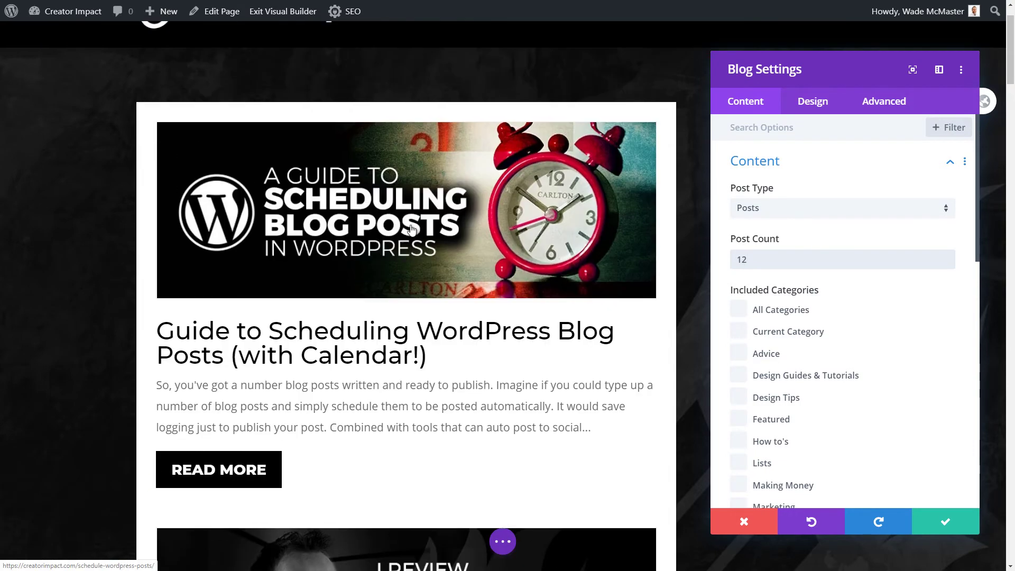
pyautogui.scroll(-11, 415, 319)
pyautogui.scroll(-11, 416, 318)
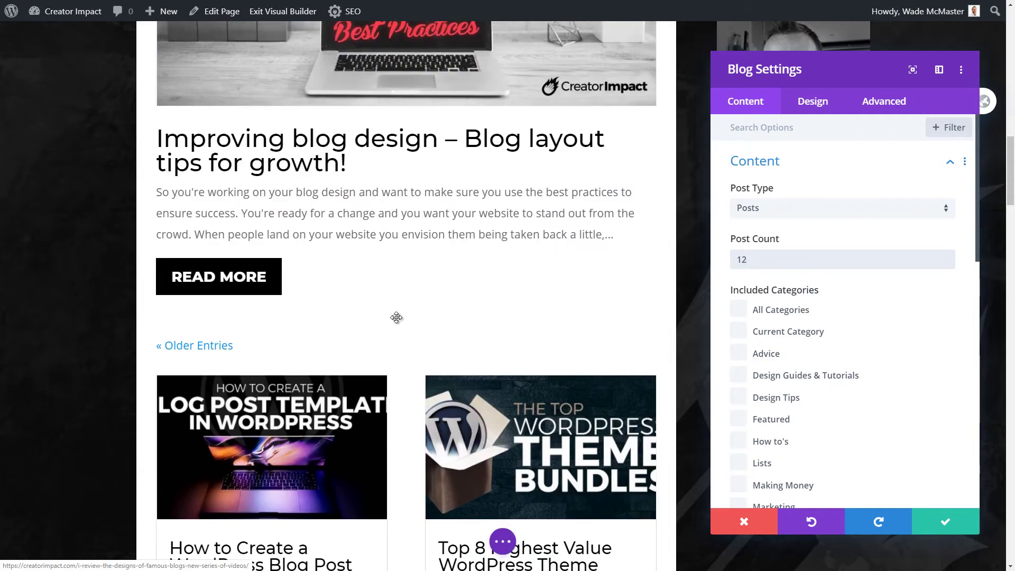
pyautogui.scroll(-18, 606, 213)
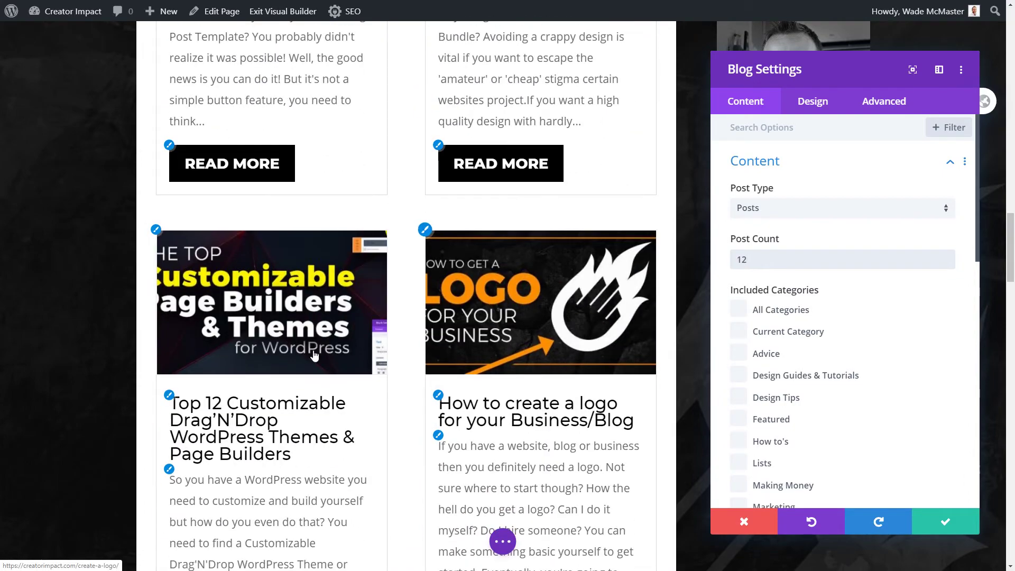
pyautogui.scroll(-20, 303, 351)
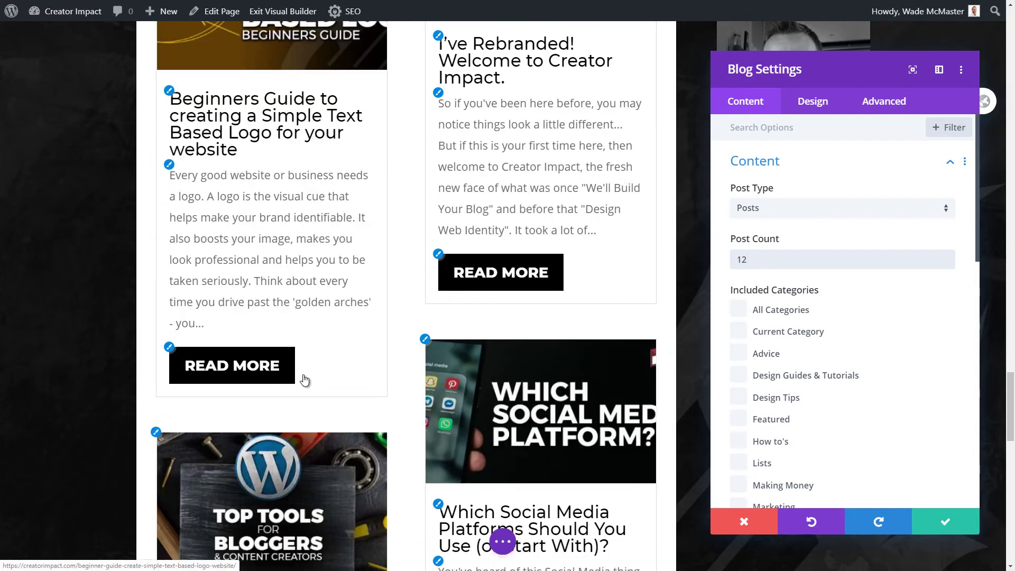
pyautogui.scroll(-5, 357, 353)
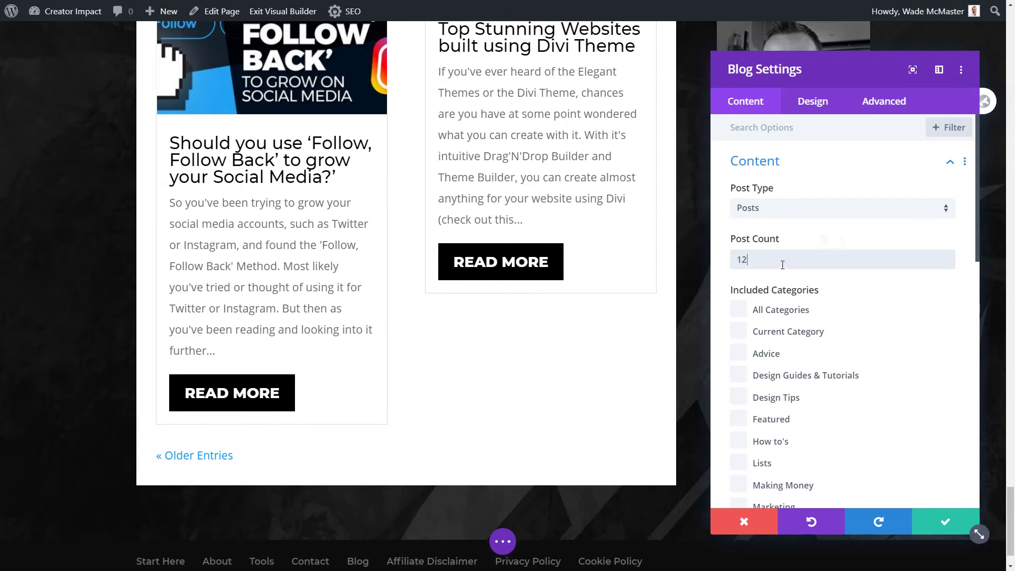
pyautogui.scroll(-6, 797, 296)
pyautogui.scroll(-3, 734, 423)
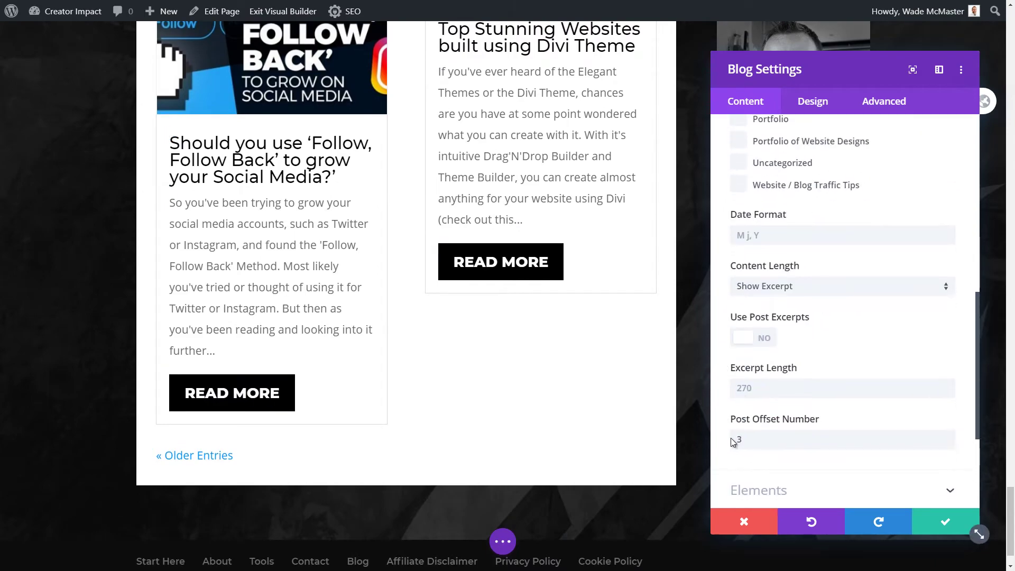
pyautogui.scroll(20, 354, 285)
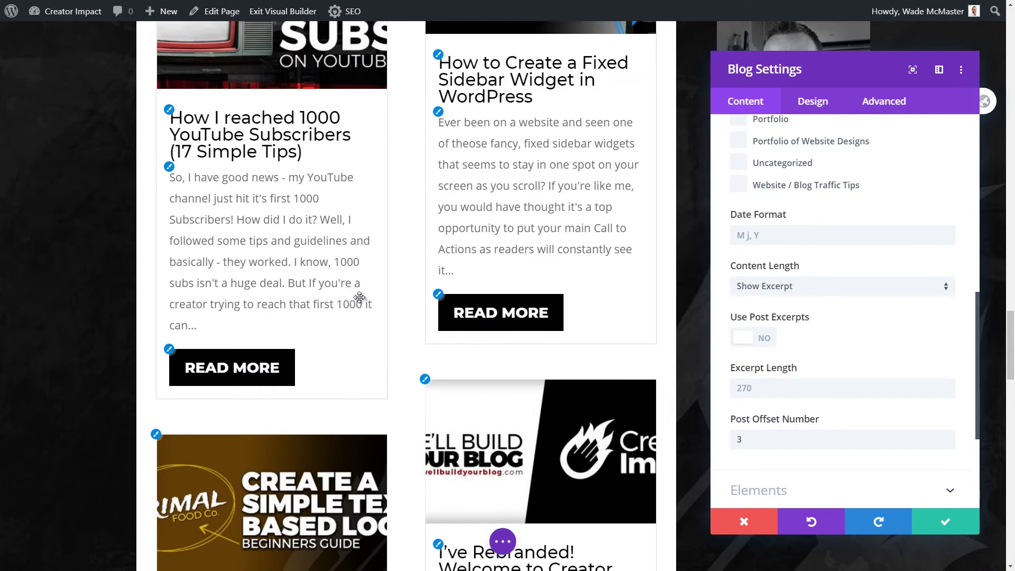
pyautogui.scroll(20, 363, 302)
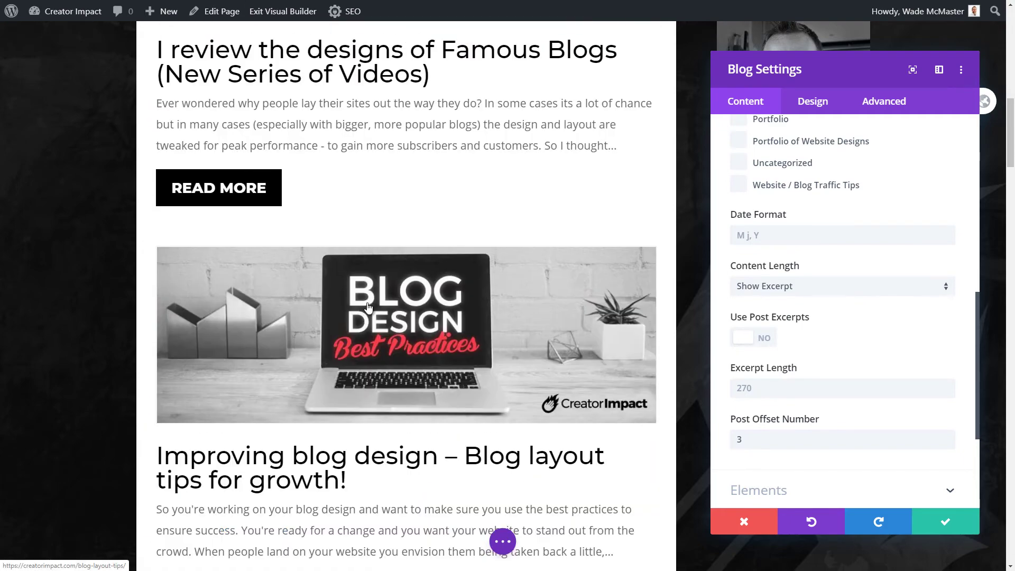
pyautogui.scroll(5, 385, 338)
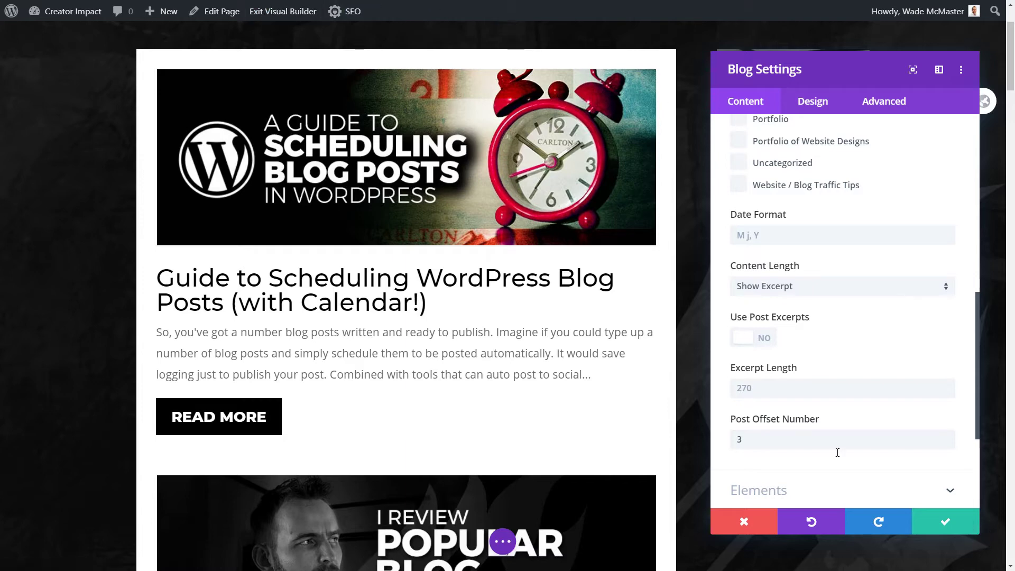
# - Save the grid Blog copy's settings and delete that module from below the fullwidth posts
pyautogui.click(928, 523)
pyautogui.scroll(-12, 499, 376)
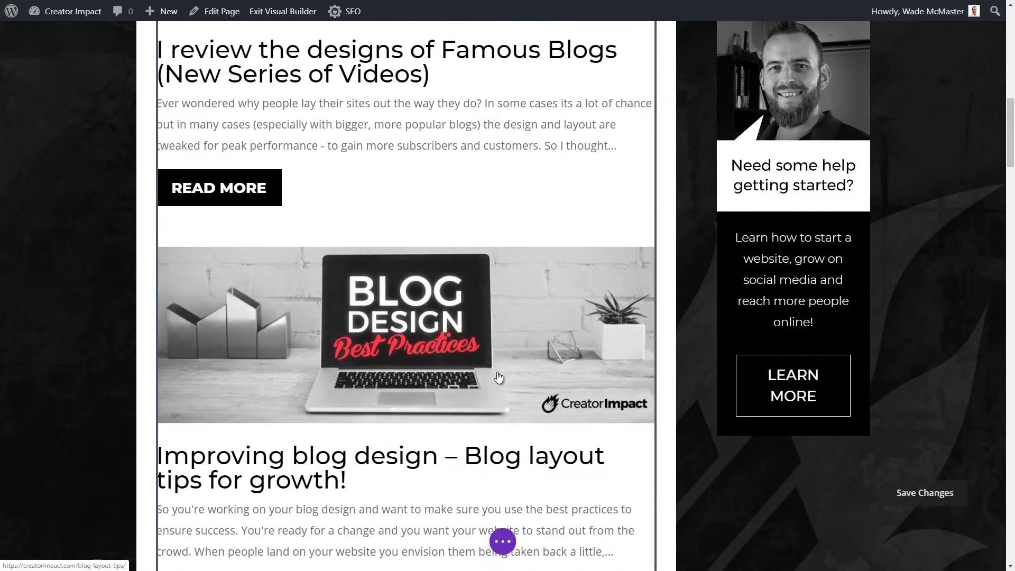
pyautogui.scroll(-8, 498, 375)
pyautogui.moveTo(396, 358)
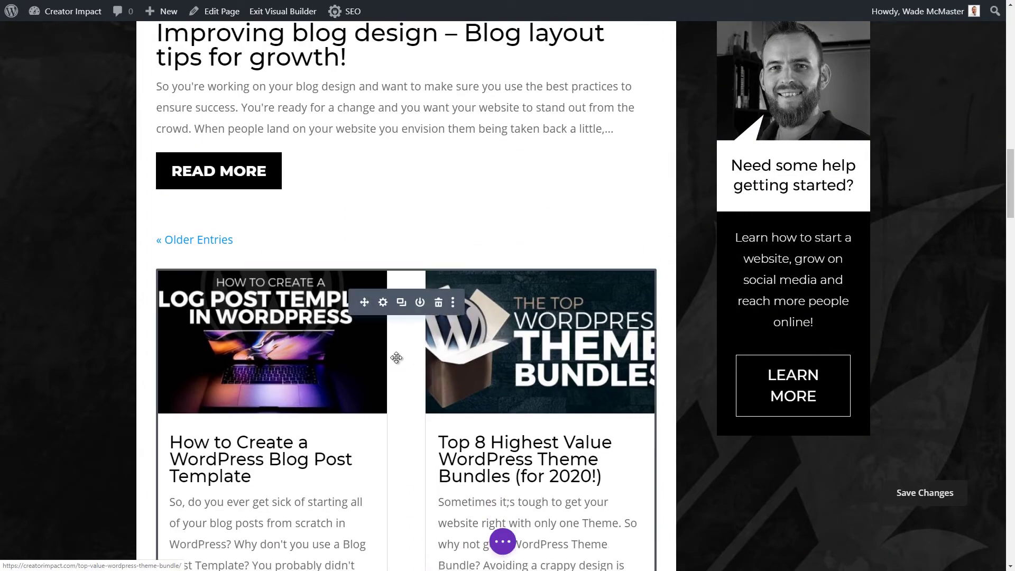
pyautogui.click(438, 302)
# - Set the remaining fullwidth Blog module's post count to 12 and save its settings
pyautogui.scroll(15, 442, 397)
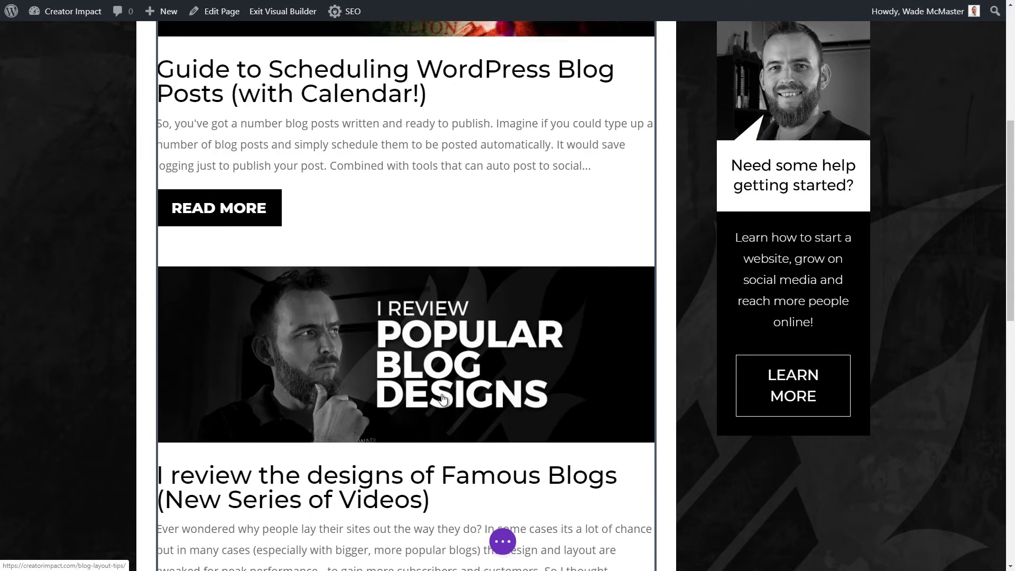
pyautogui.scroll(5, 417, 299)
pyautogui.click(383, 159)
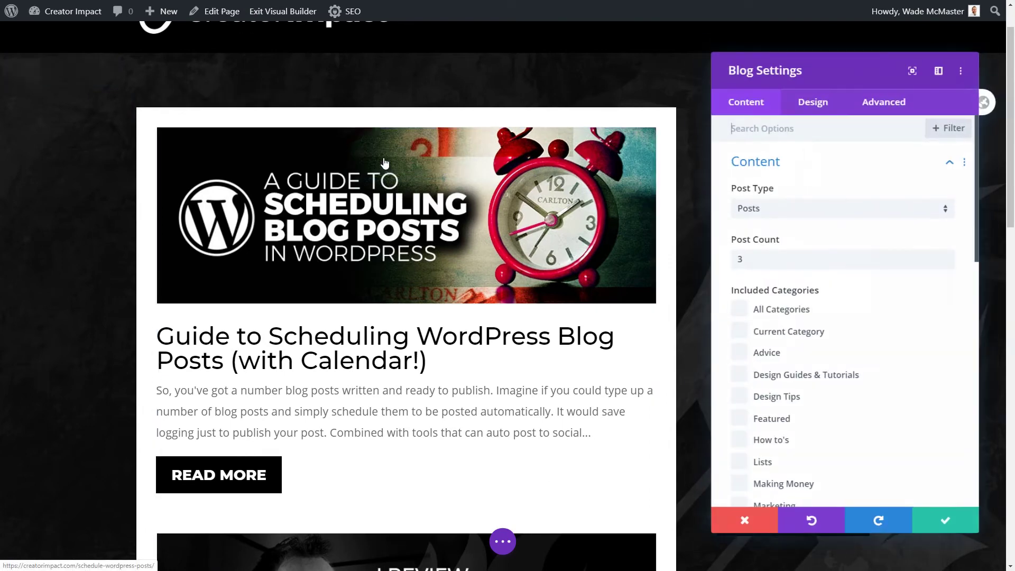
pyautogui.moveTo(771, 258); pyautogui.dragTo(716, 258)
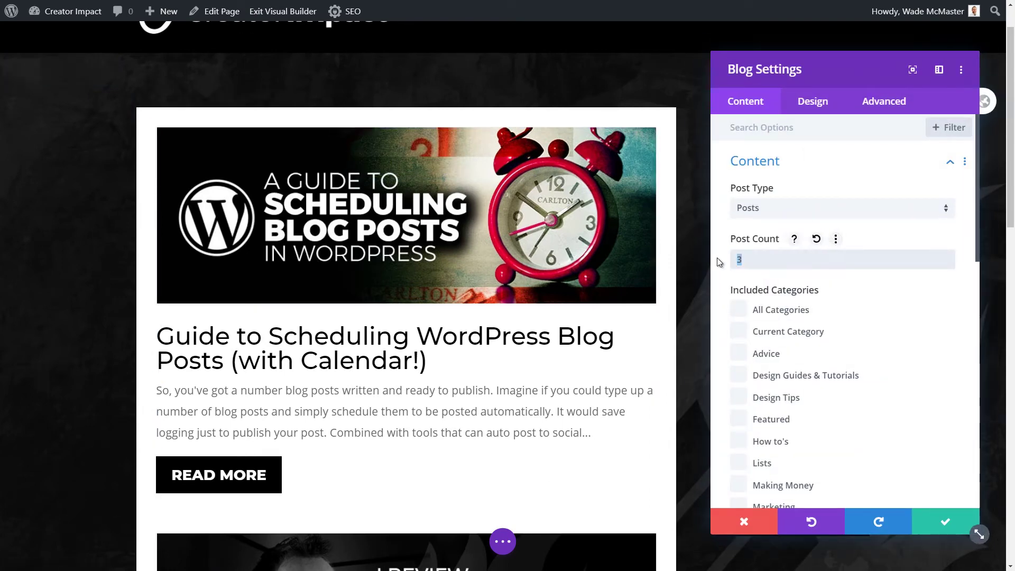
pyautogui.write('12')
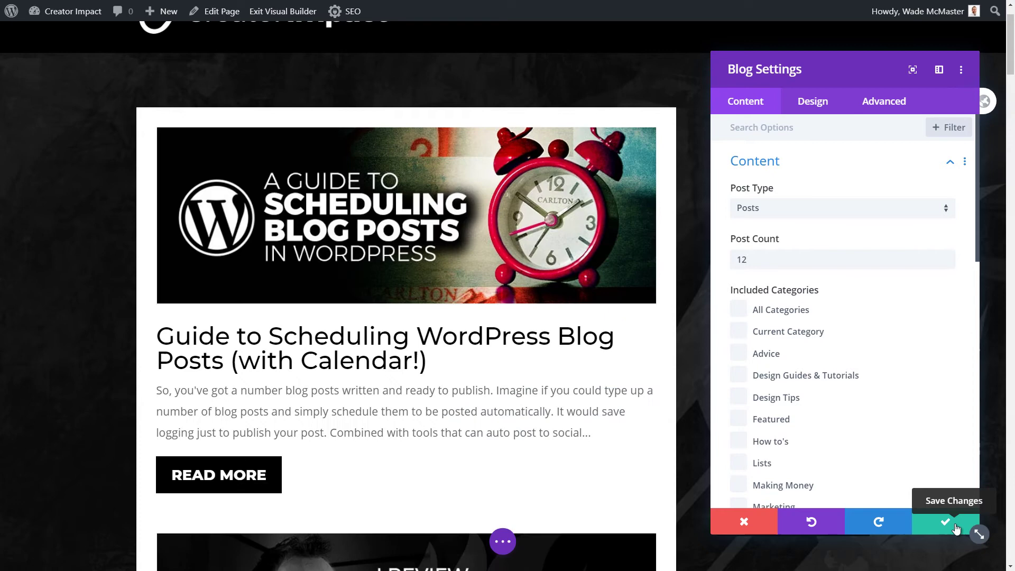
pyautogui.click(955, 524)
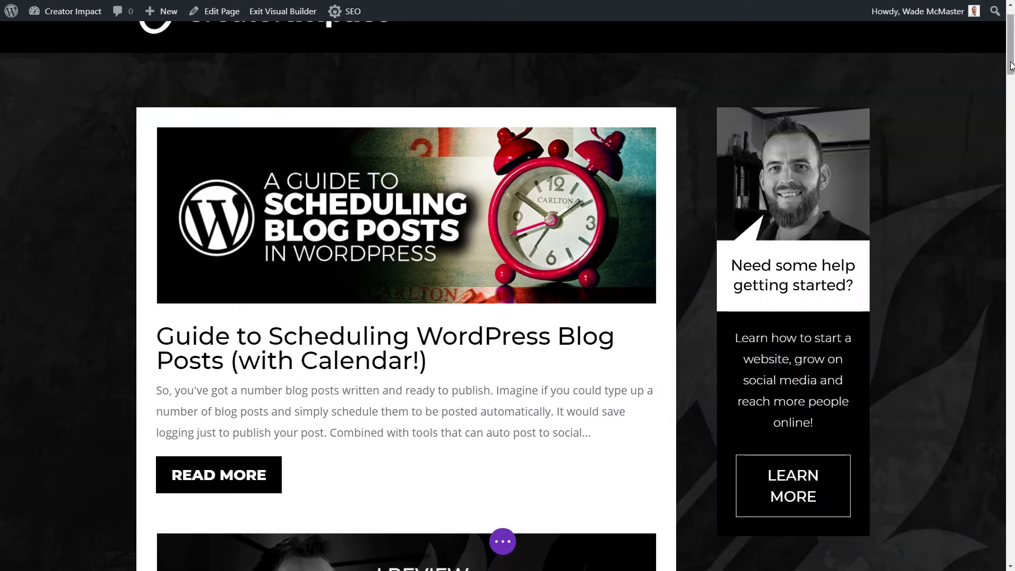
# - Change the row's column structure to two-thirds and one-third, and check the posts and sidebar down to the footer
pyautogui.click(207, 102)
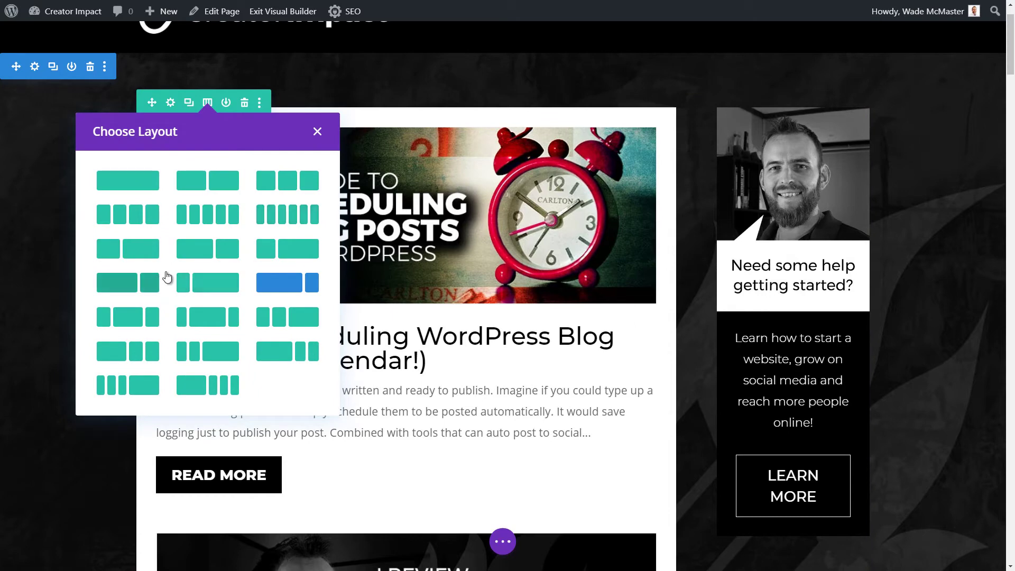
pyautogui.click(140, 284)
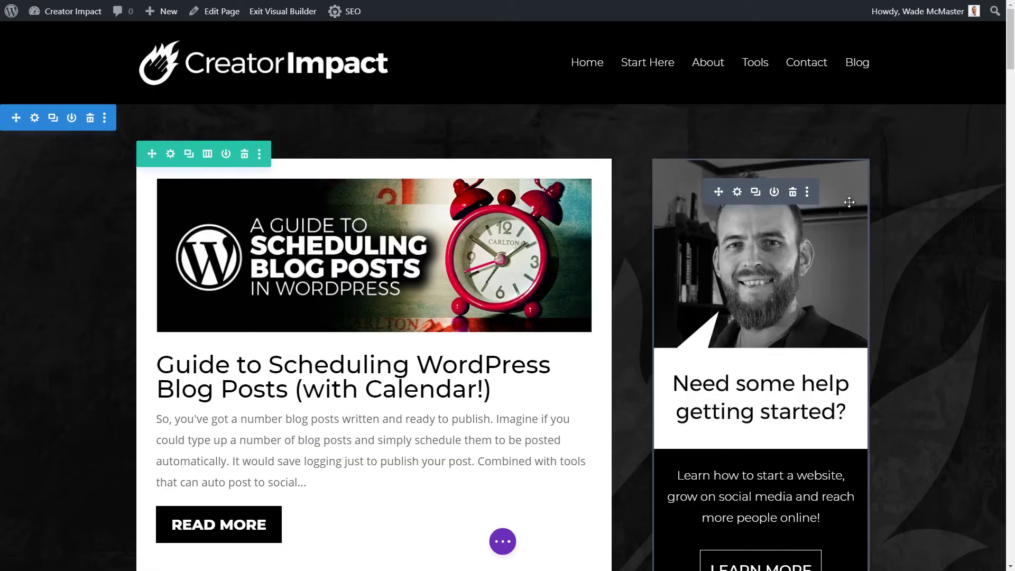
pyautogui.moveTo(1010, 49); pyautogui.dragTo(1000, 25)
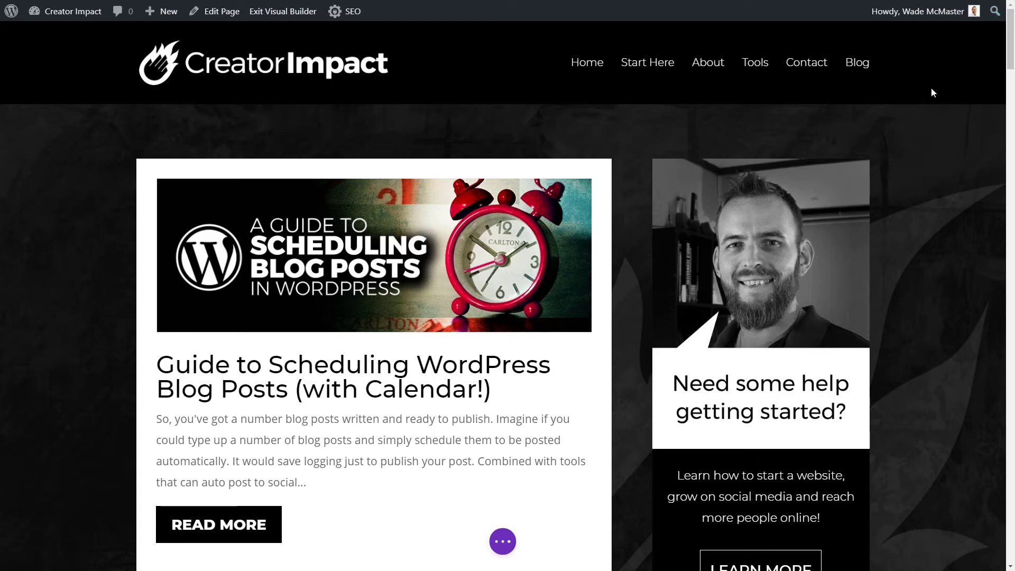
pyautogui.moveTo(1010, 42); pyautogui.dragTo(1013, 560)
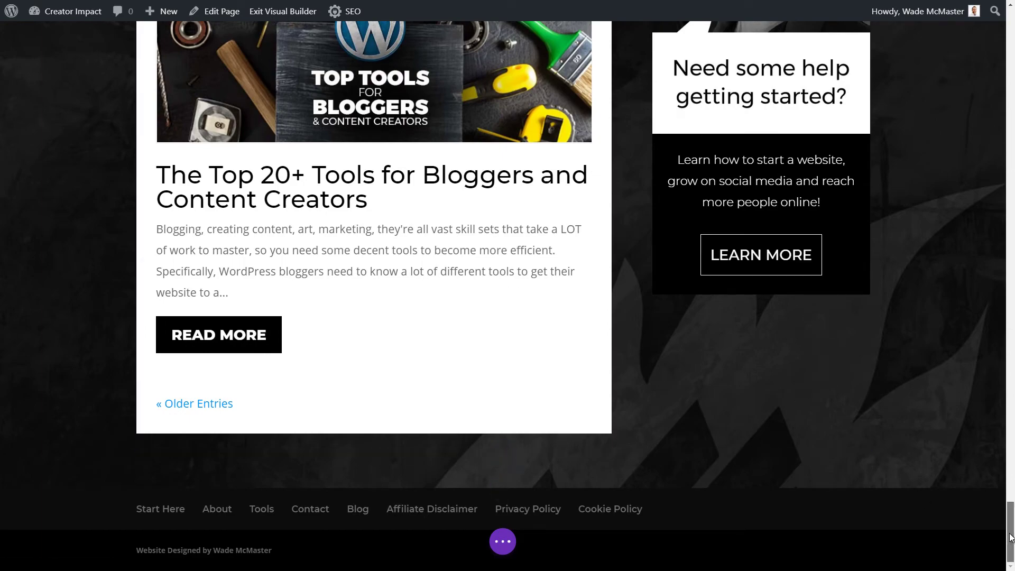
pyautogui.moveTo(1011, 531); pyautogui.dragTo(1007, 41)
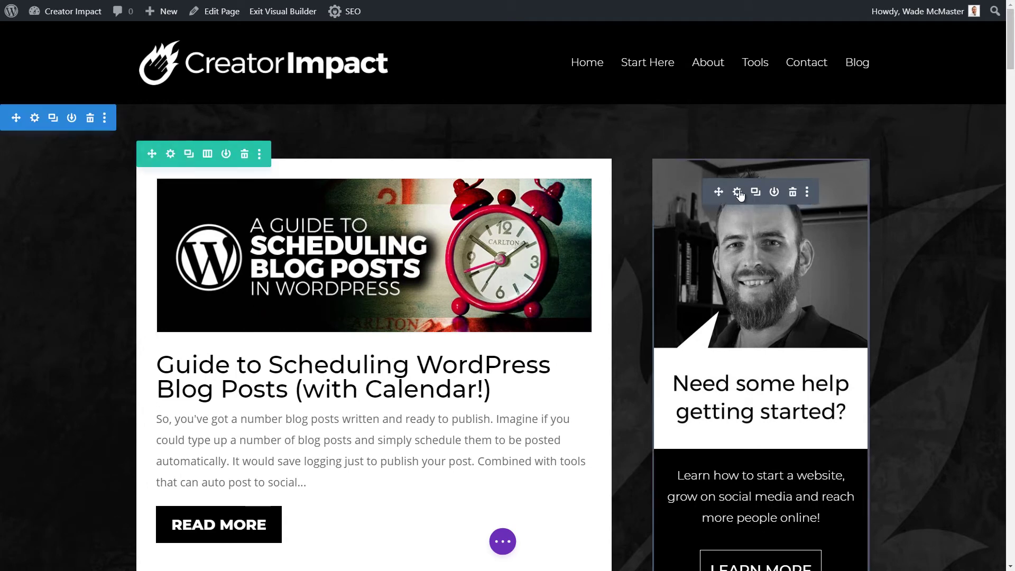
# - Disable the Sidebar module on phone and tablet in its visibility settings and save the changes
pyautogui.click(737, 192)
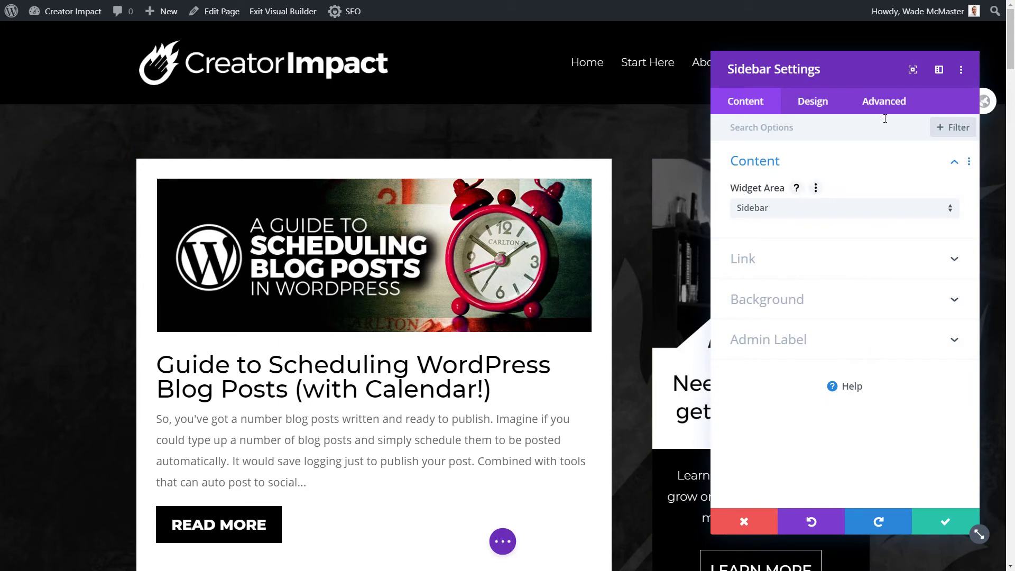
pyautogui.click(890, 105)
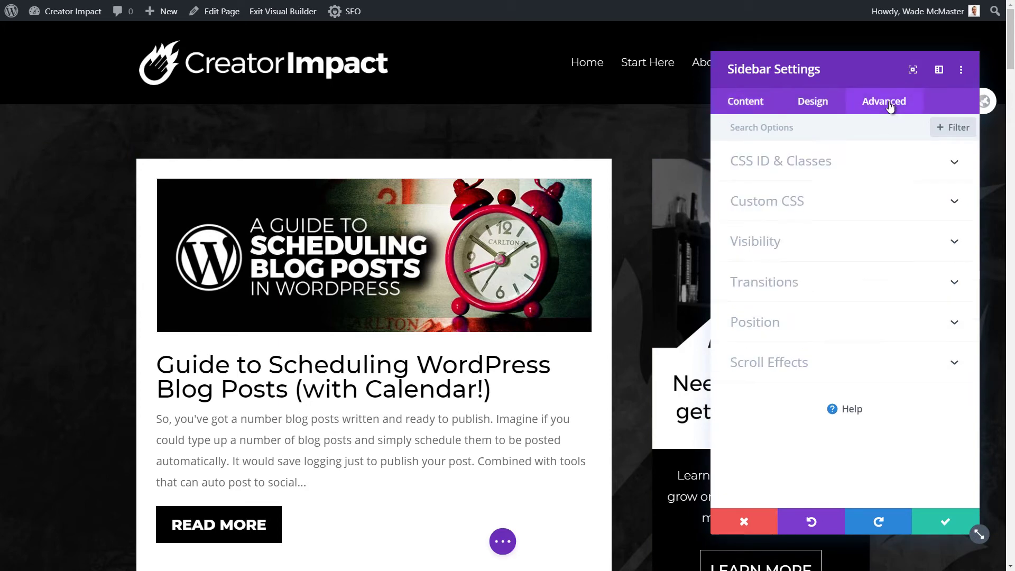
pyautogui.click(776, 241)
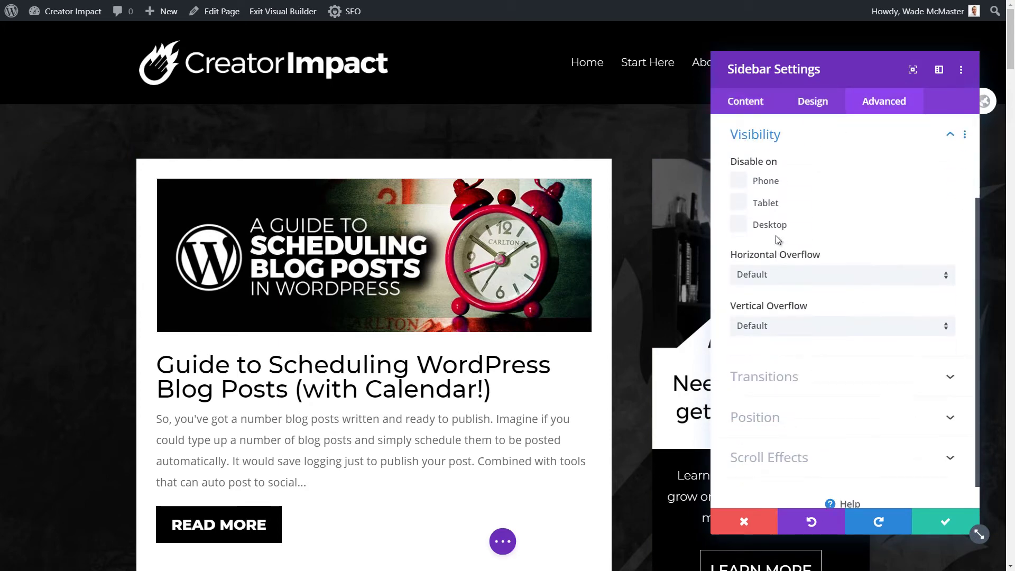
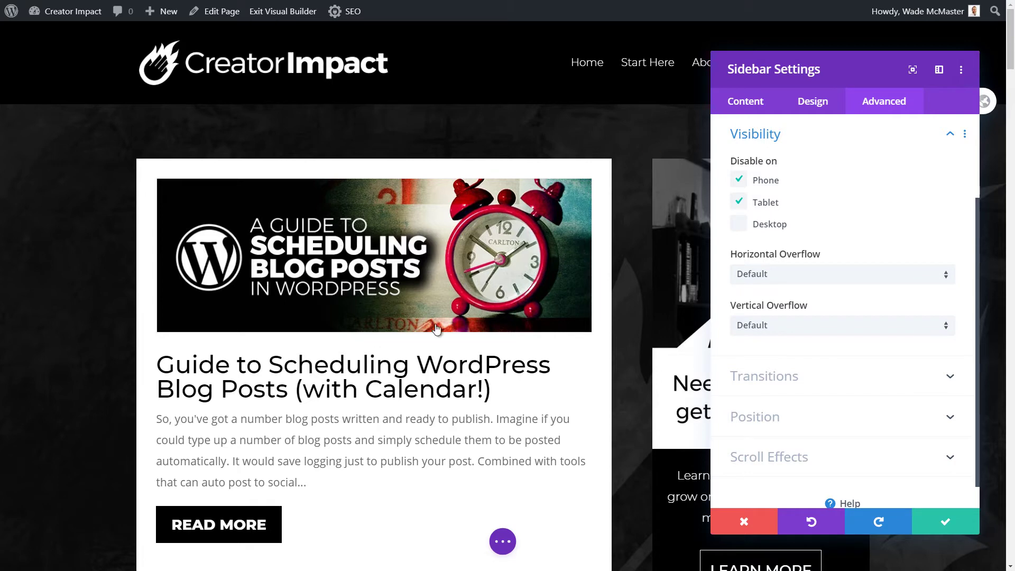
pyautogui.click(951, 524)
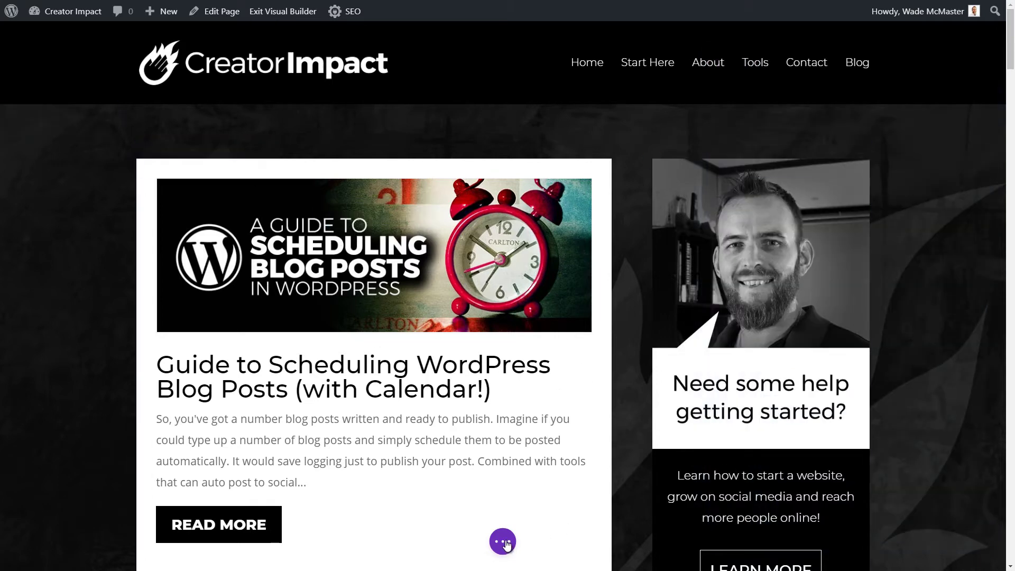
# - Save the page, and check how the sidebar below the posts appears in the tablet and phone previews
pyautogui.click(505, 542)
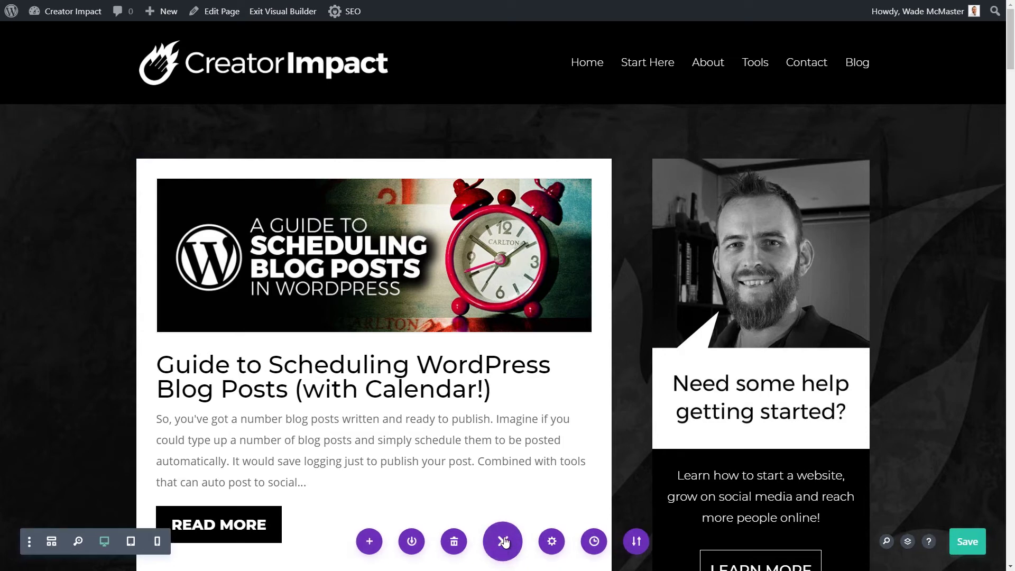
pyautogui.click(965, 537)
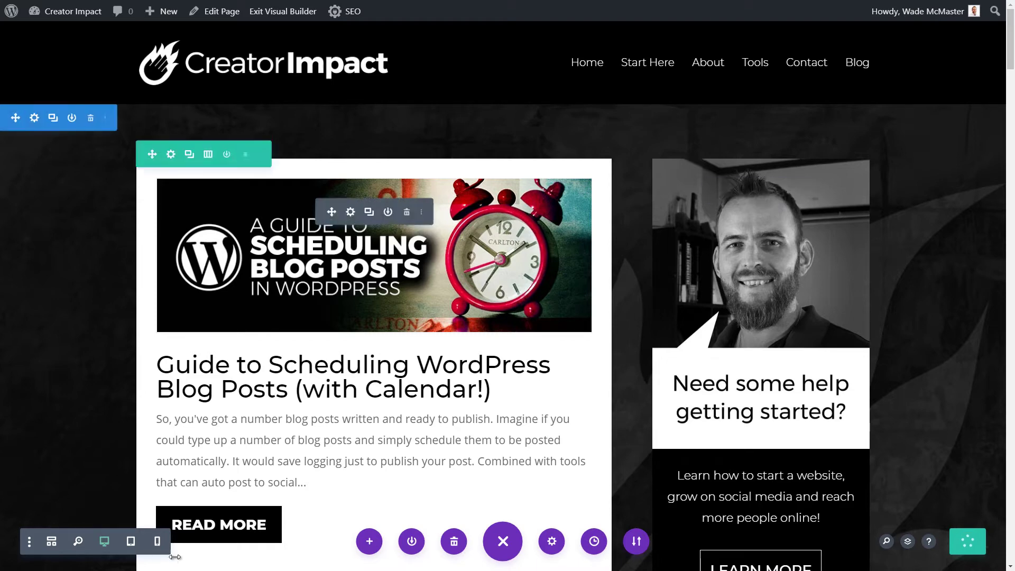
pyautogui.click(131, 545)
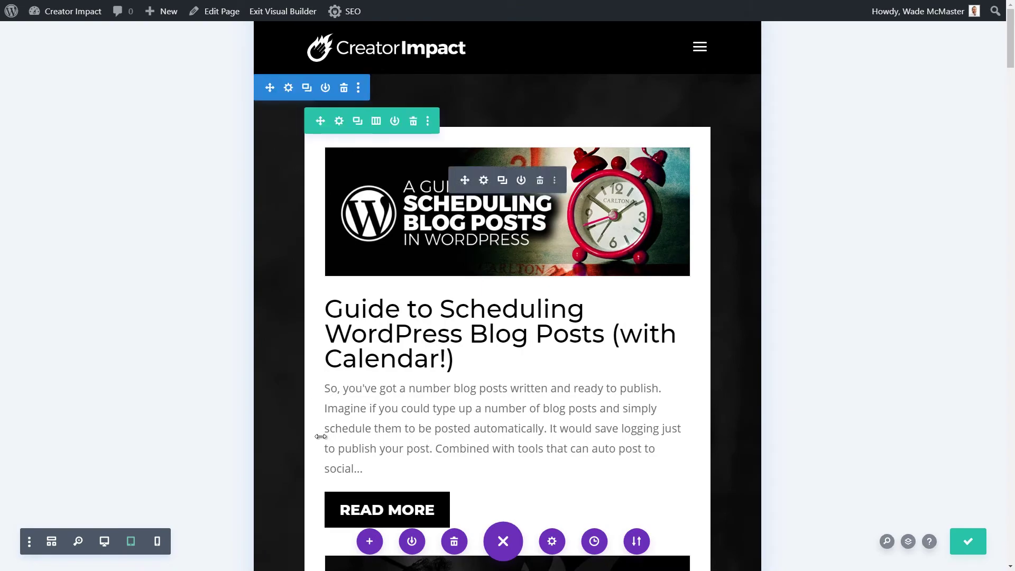
pyautogui.moveTo(1011, 55); pyautogui.dragTo(1010, 530)
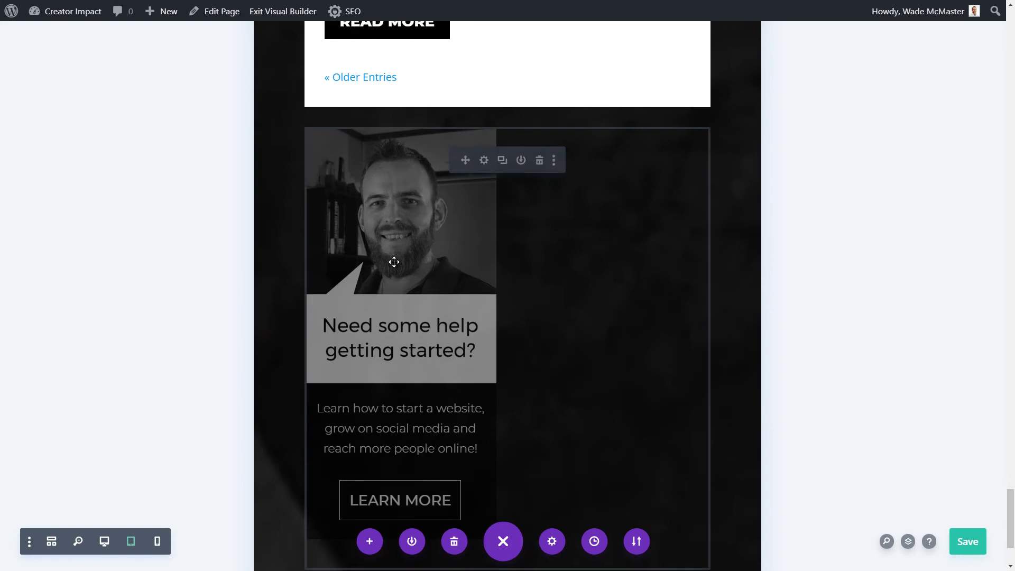
pyautogui.click(157, 541)
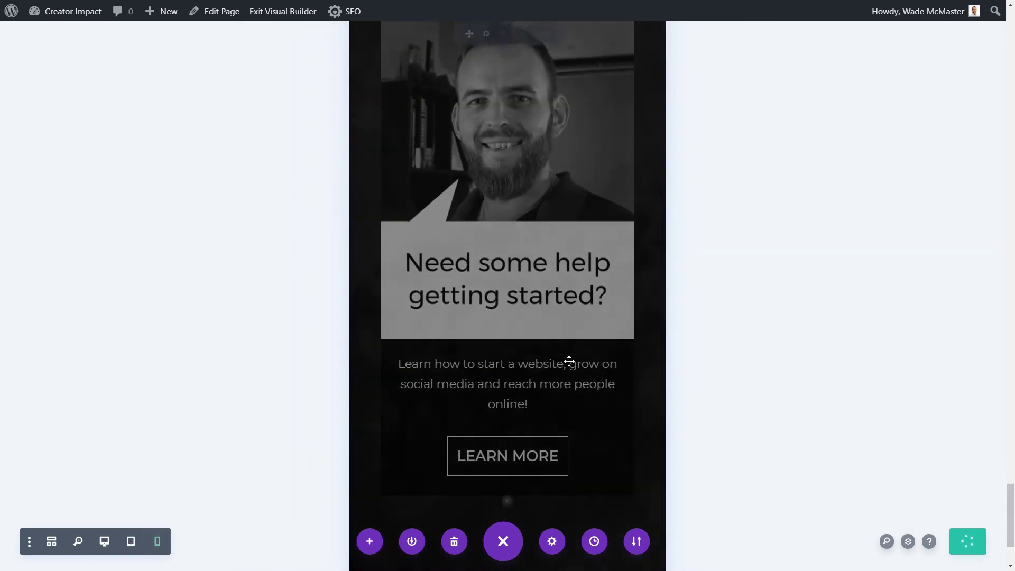
pyautogui.scroll(-5, 568, 360)
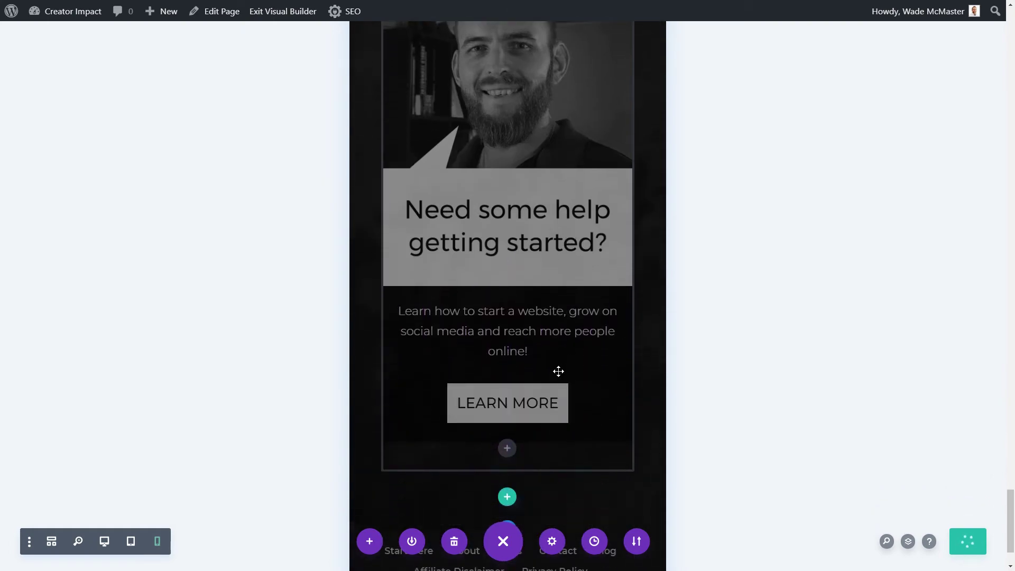
pyautogui.scroll(3, 558, 370)
pyautogui.scroll(3, 558, 369)
pyautogui.scroll(-1, 555, 354)
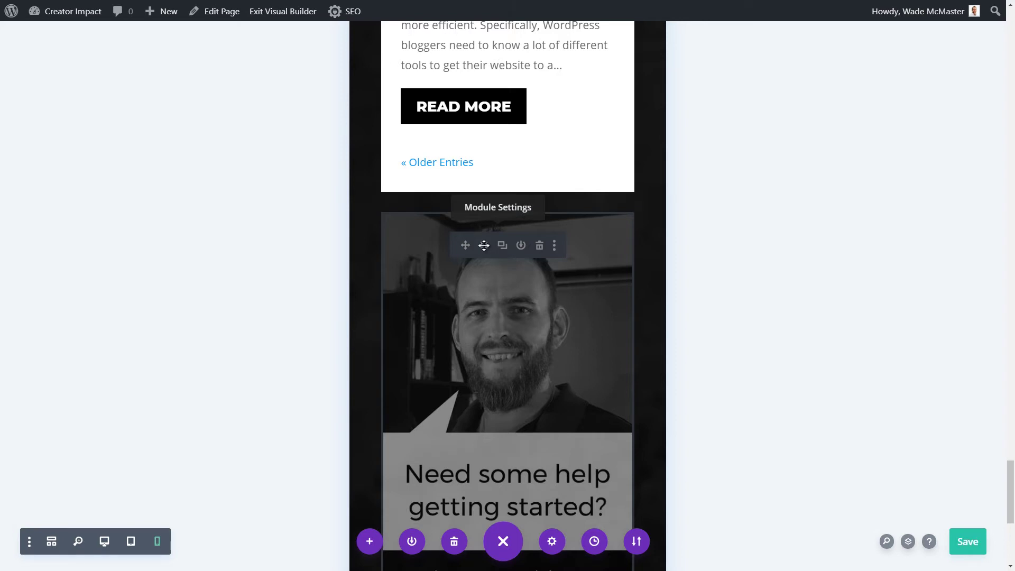
# - Remove the phone restriction from the Sidebar module's visibility settings, save the changes, and check the sidebar in the phone preview
pyautogui.click(484, 246)
pyautogui.click(888, 104)
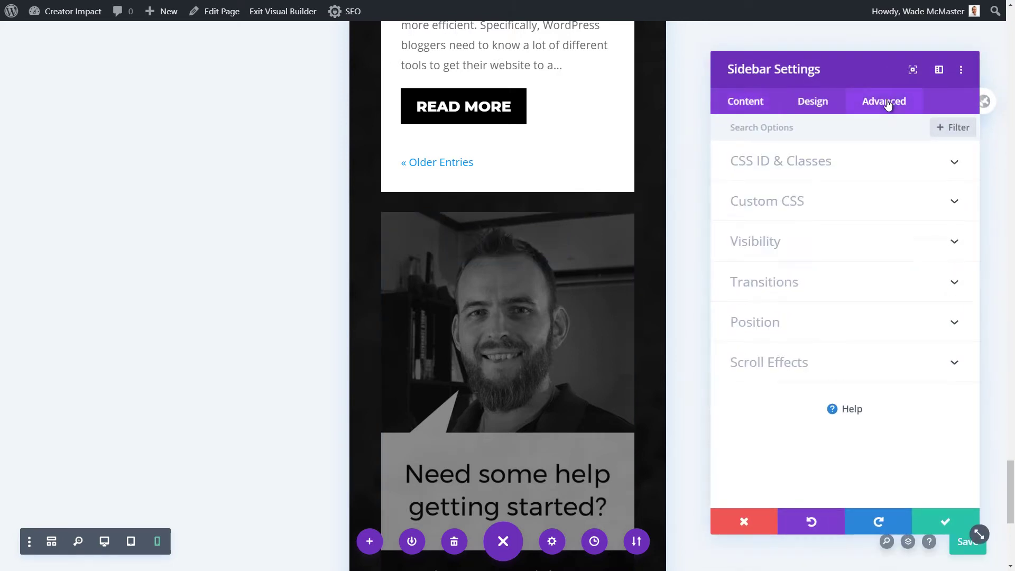
pyautogui.click(772, 242)
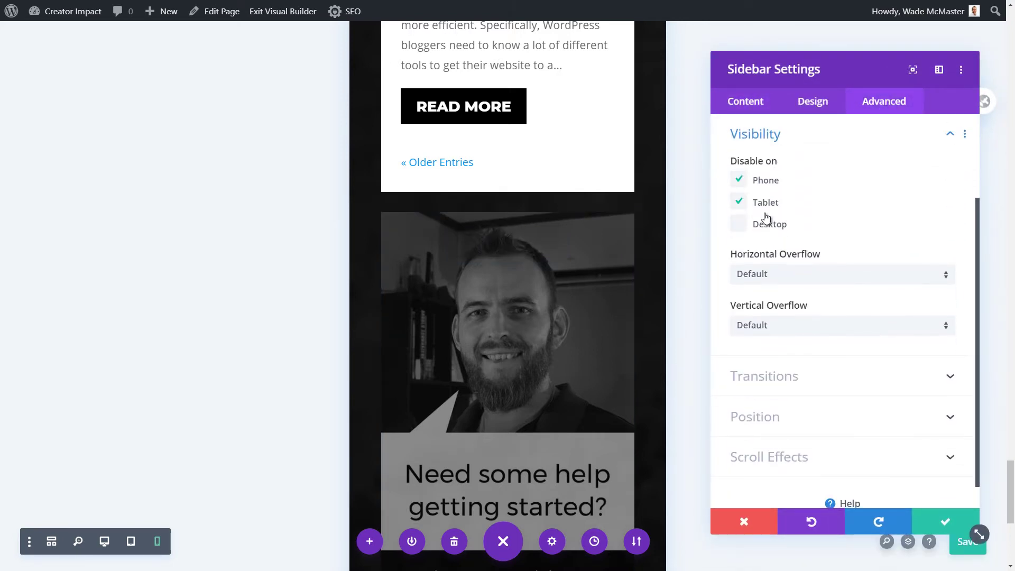
pyautogui.click(745, 181)
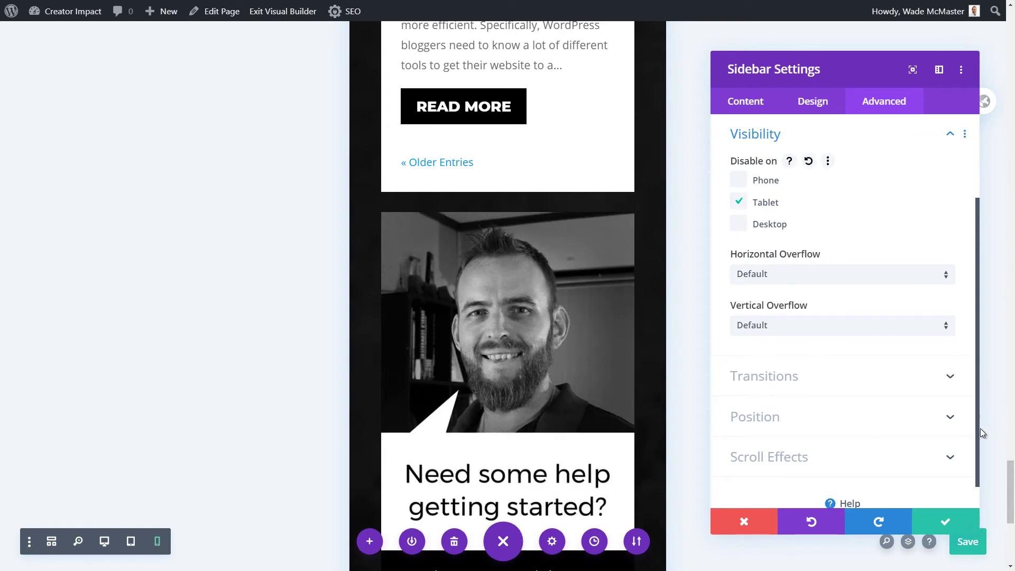
pyautogui.click(936, 525)
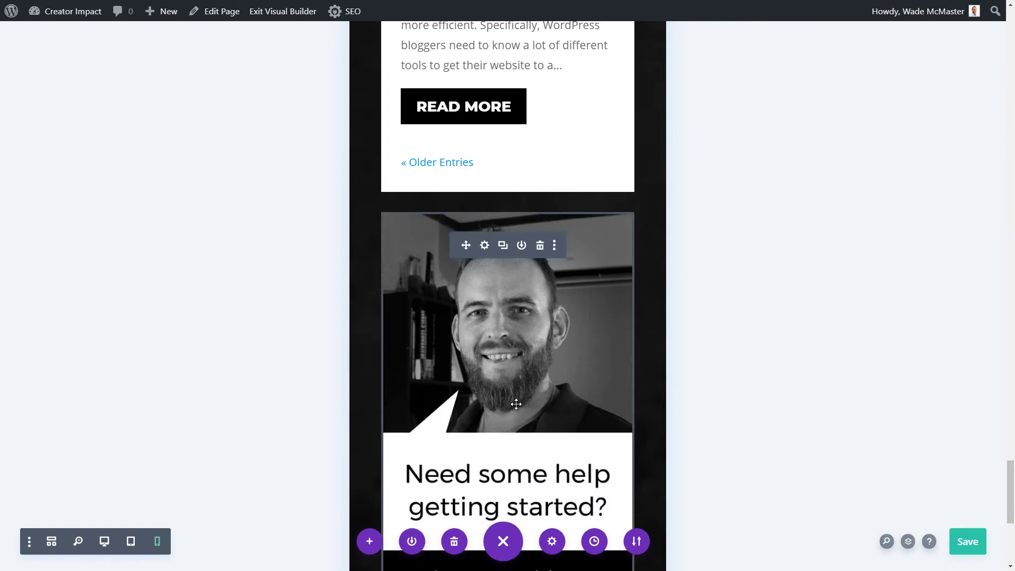
pyautogui.scroll(-6, 516, 404)
pyautogui.scroll(4, 515, 402)
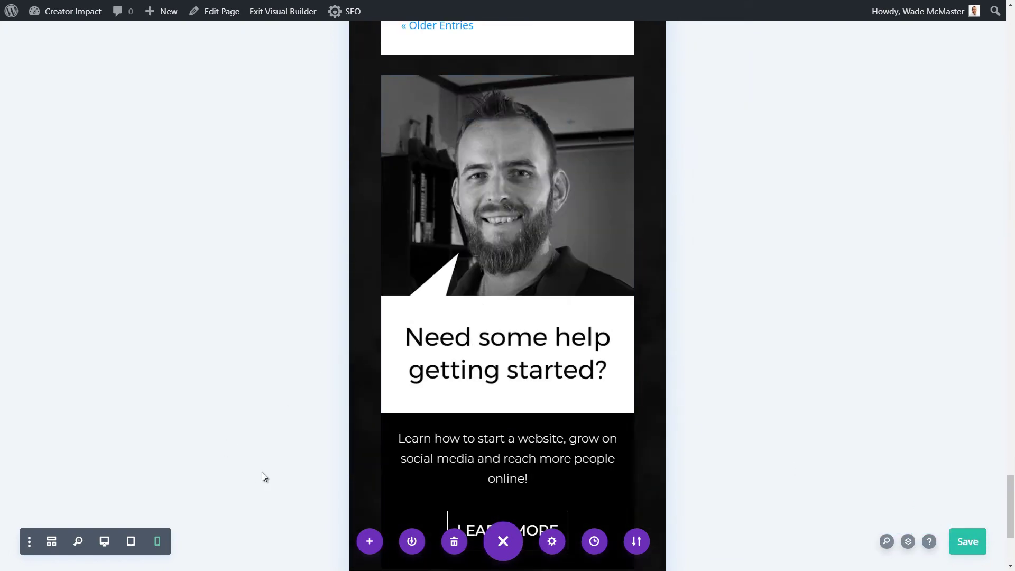
# - Check the sidebar in the tablet preview and return to the desktop view at the start of the page
pyautogui.click(130, 542)
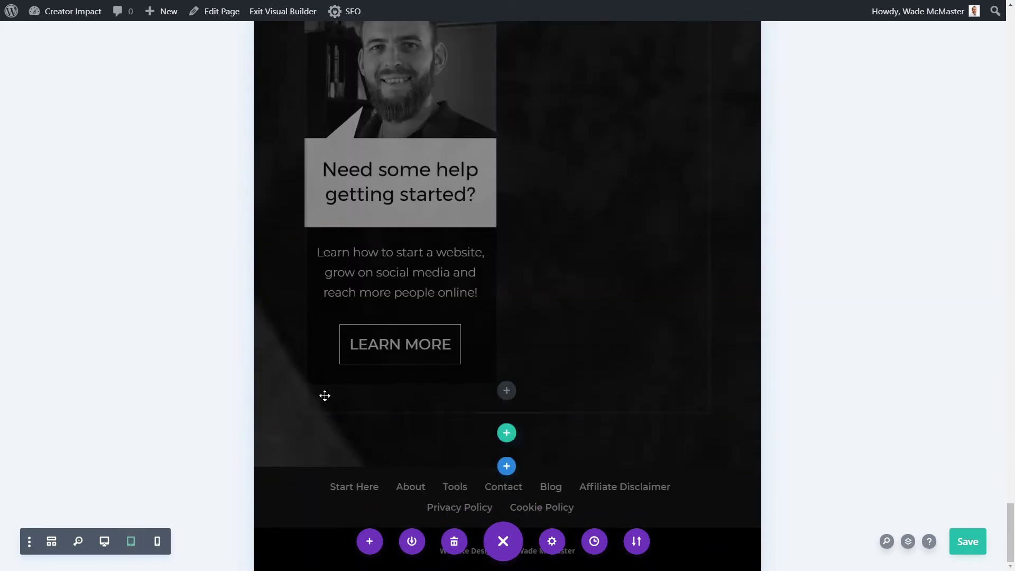
pyautogui.click(104, 542)
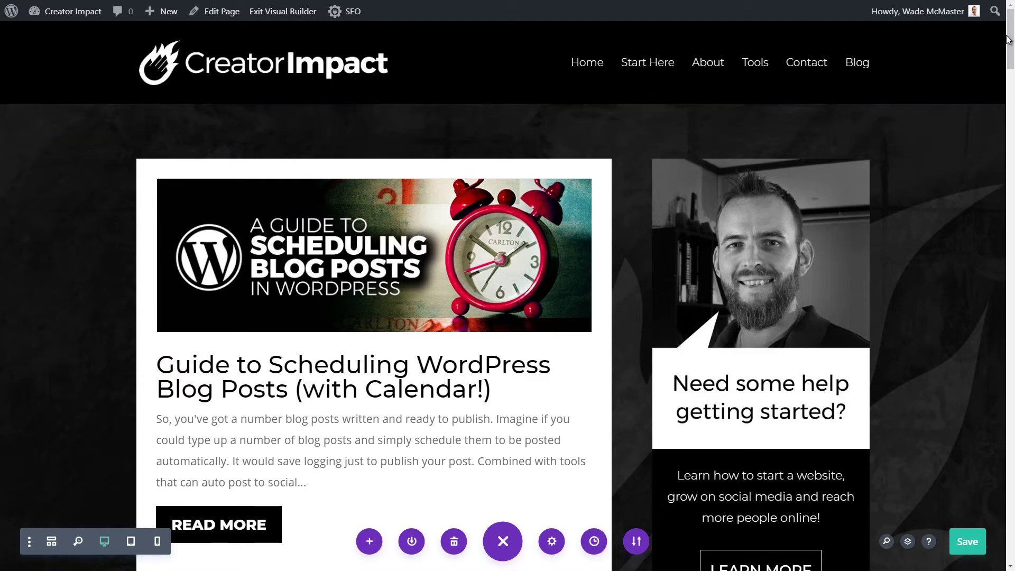
pyautogui.scroll(-3, 1011, 70)
pyautogui.moveTo(1013, 71); pyautogui.dragTo(972, 45)
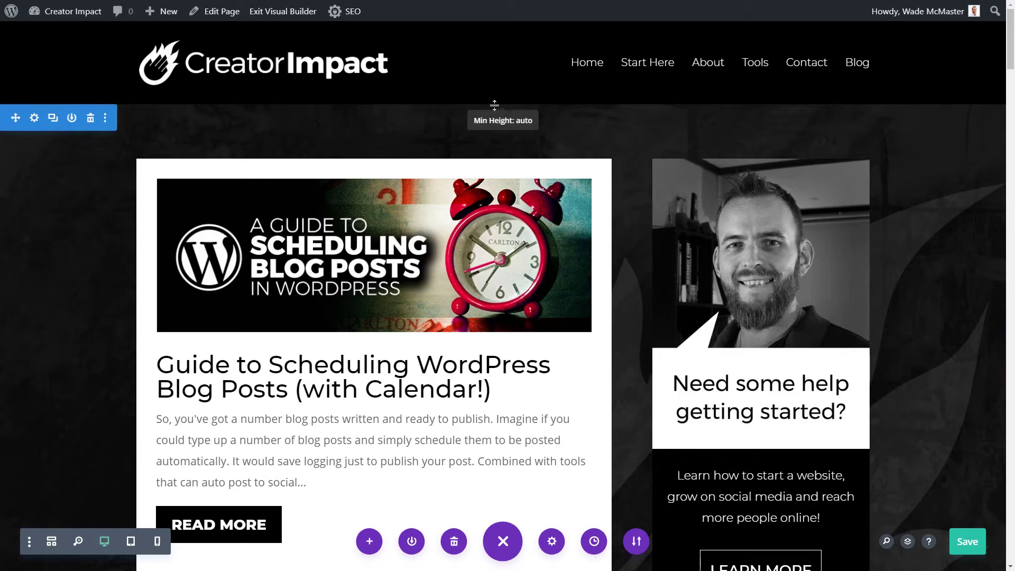
# - Insert a fullwidth section below the blog section and add a Fullwidth Header module to it
pyautogui.moveTo(1013, 58); pyautogui.dragTo(1006, 555)
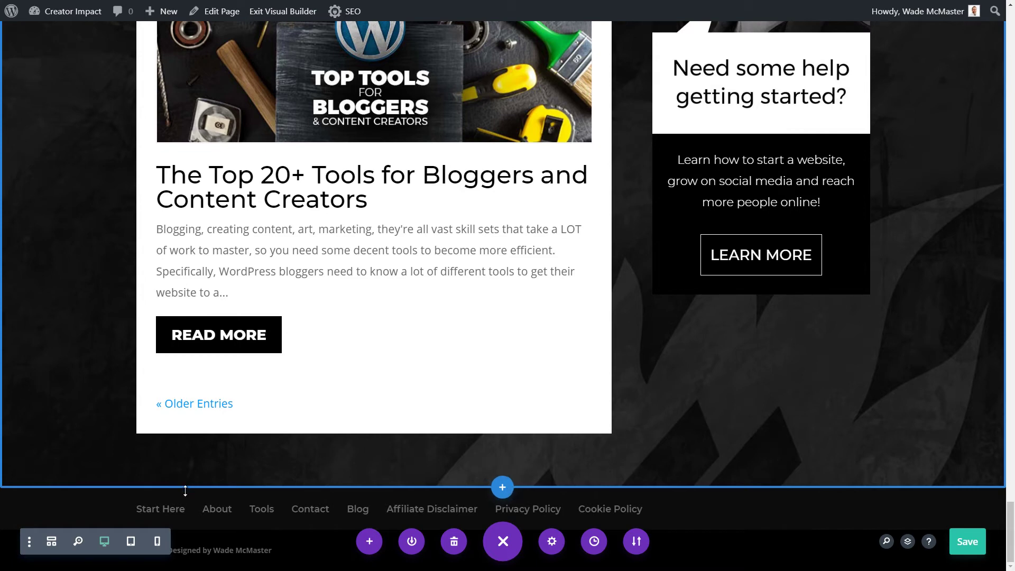
pyautogui.click(502, 488)
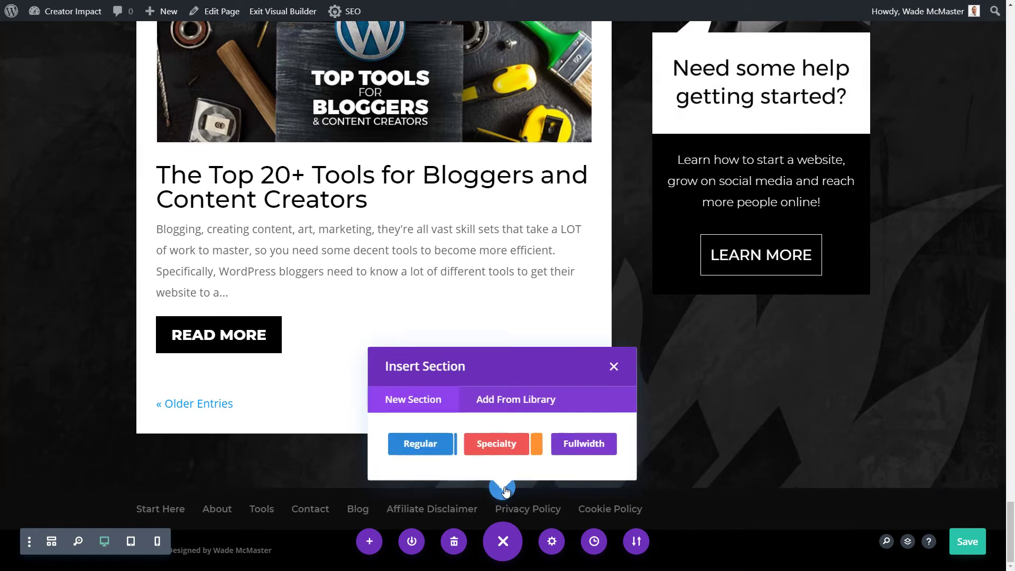
pyautogui.click(578, 448)
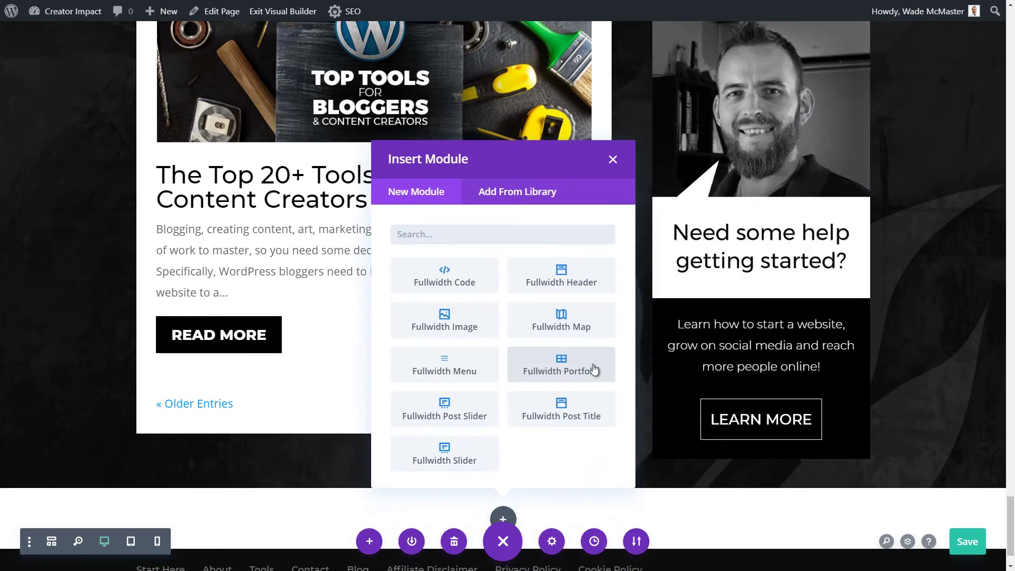
pyautogui.click(587, 274)
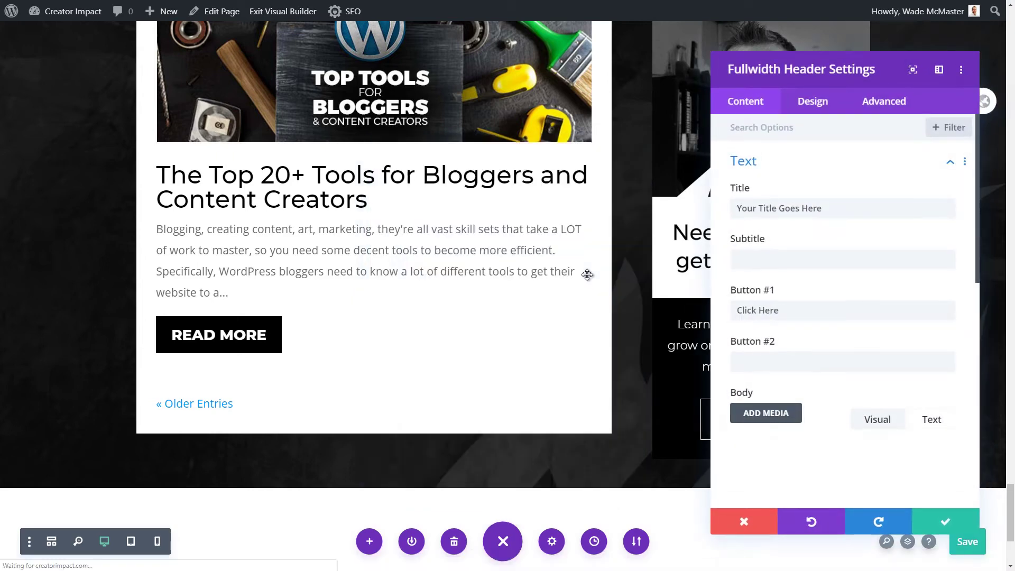
# - Set the Fullwidth Header's title to "The Blog" and save its settings
pyautogui.moveTo(838, 210); pyautogui.dragTo(582, 209)
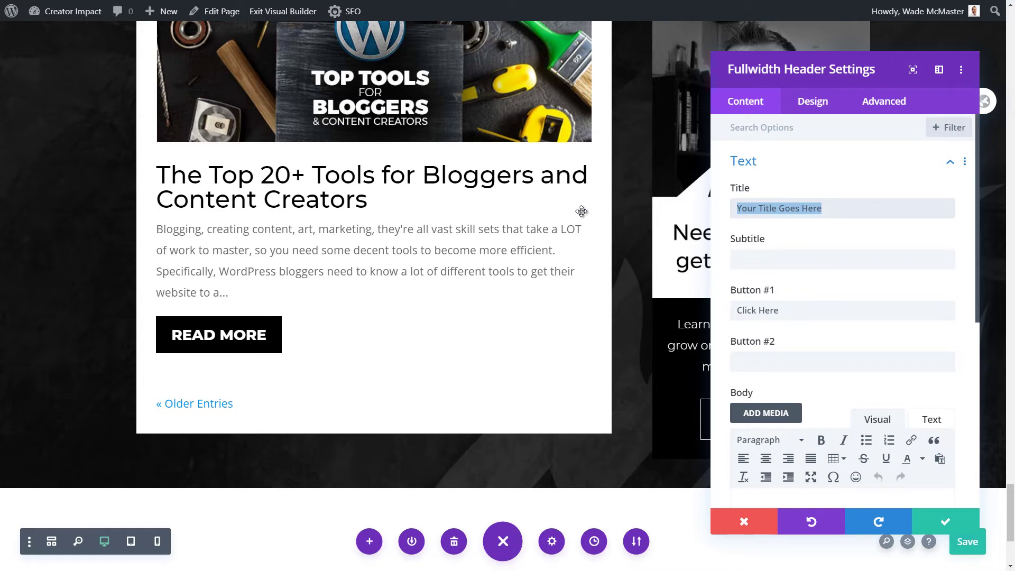
pyautogui.write('Blog')
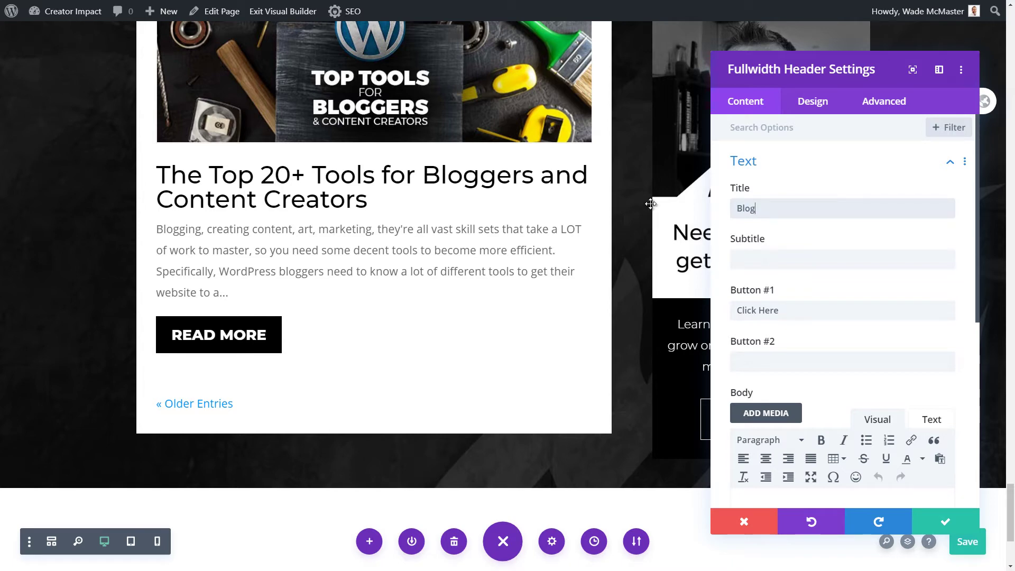
pyautogui.click(739, 208)
pyautogui.write('The')
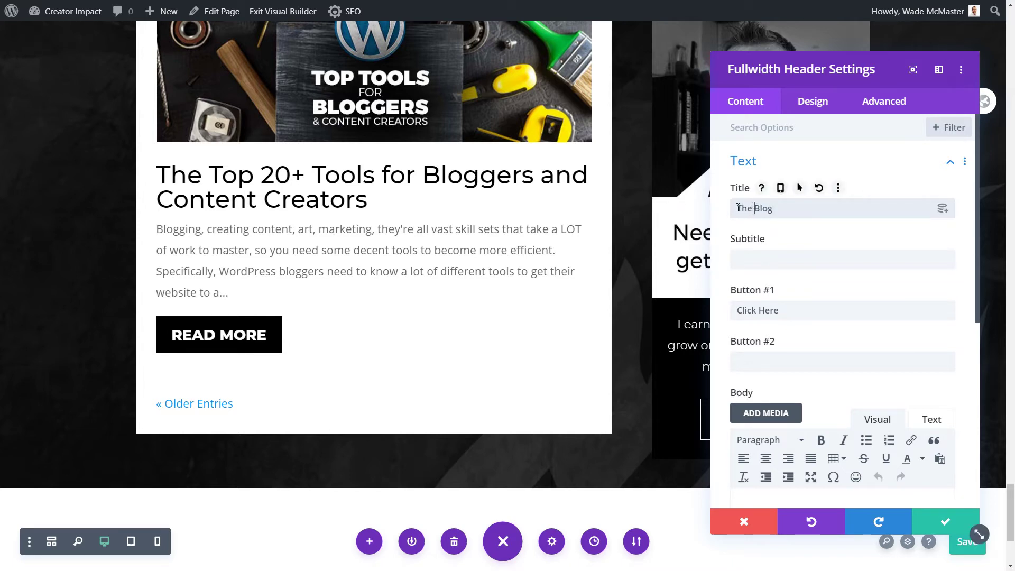
pyautogui.click(939, 521)
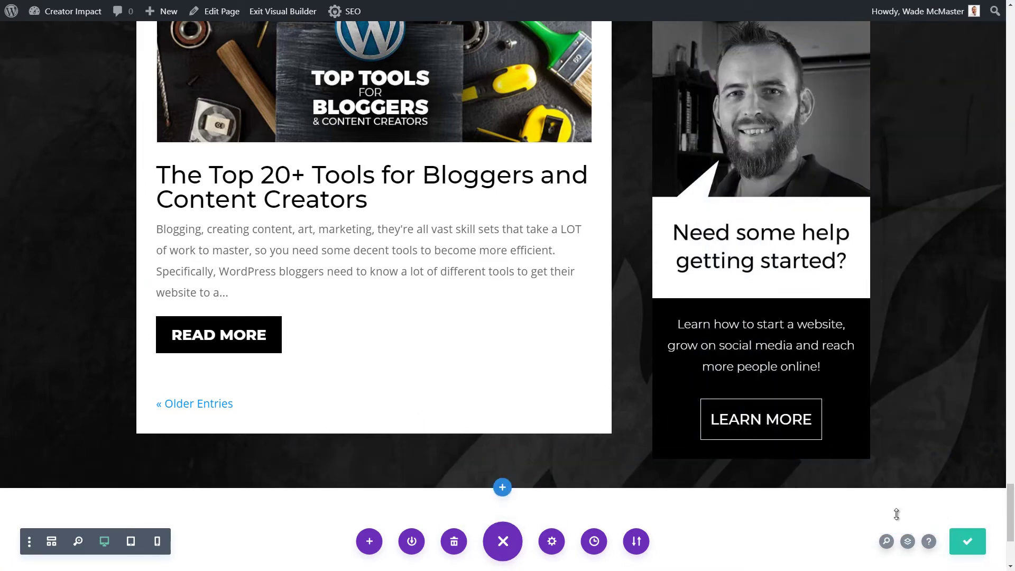
# - Open the layers view of the page's sections
pyautogui.click(907, 542)
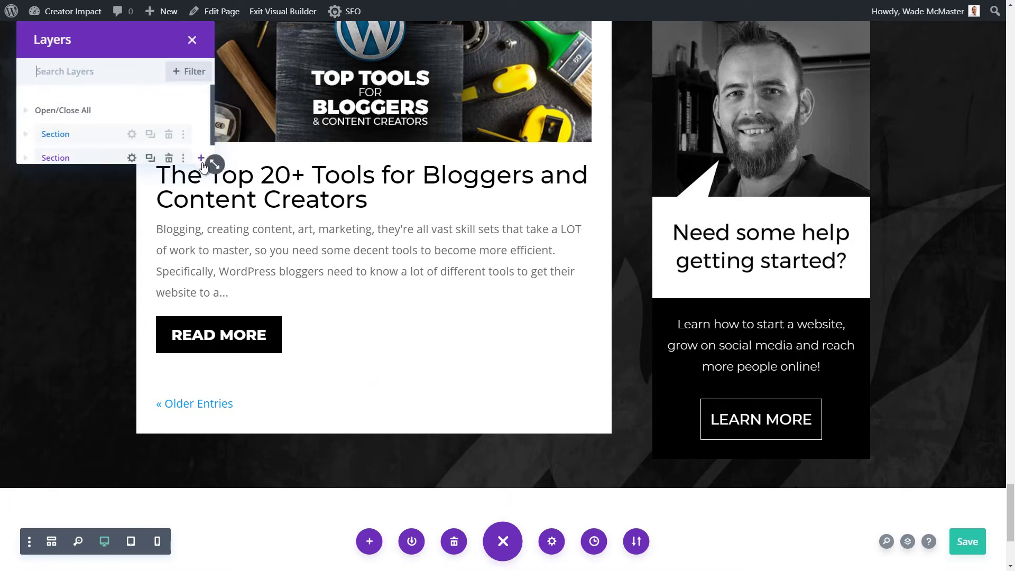
# - Enlarge the Layers list, move the fullwidth section above the regular section, and close the list
pyautogui.moveTo(214, 164); pyautogui.dragTo(214, 403)
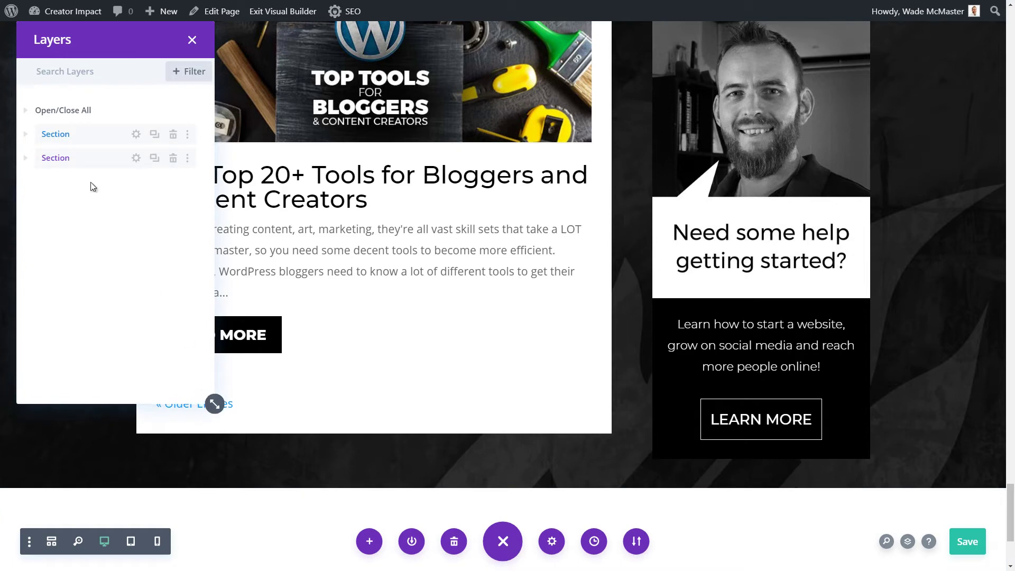
pyautogui.click(26, 134)
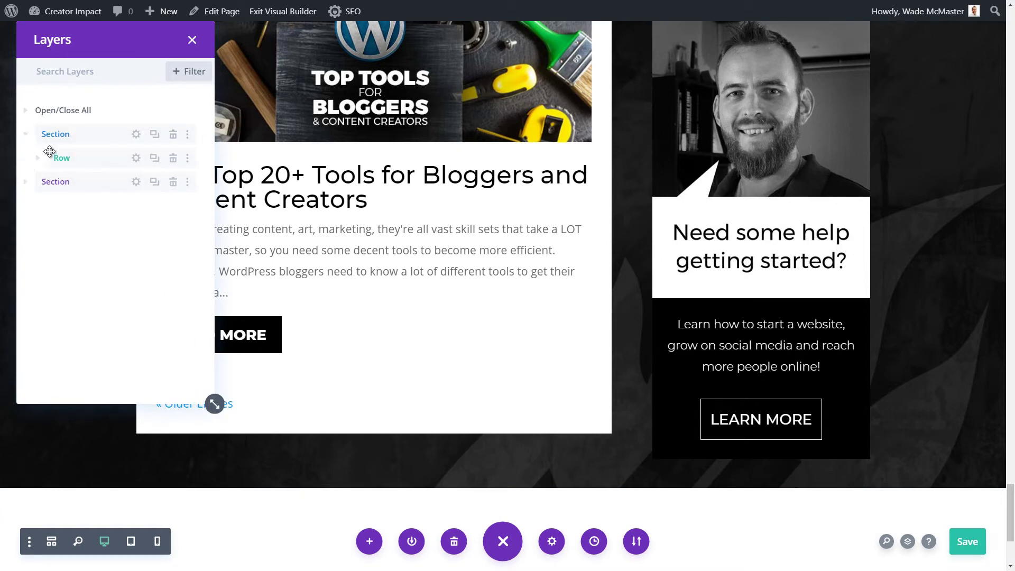
pyautogui.click(38, 158)
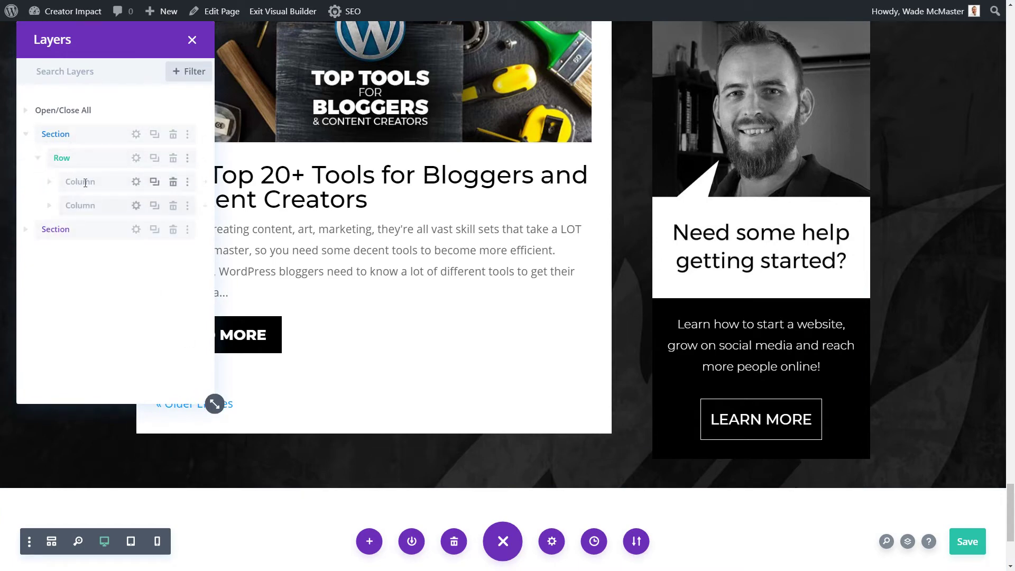
pyautogui.click(26, 136)
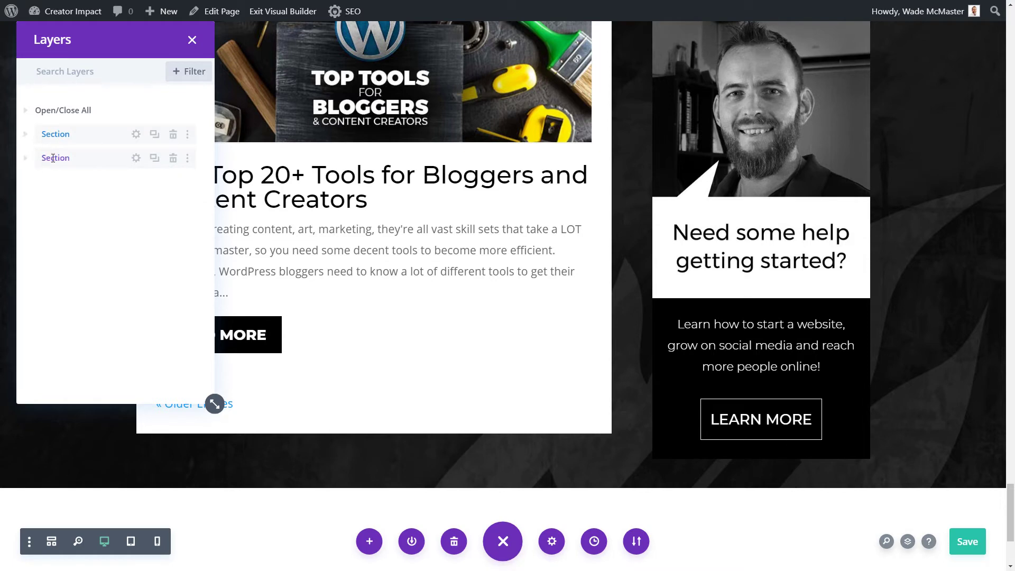
pyautogui.moveTo(109, 158); pyautogui.dragTo(106, 125)
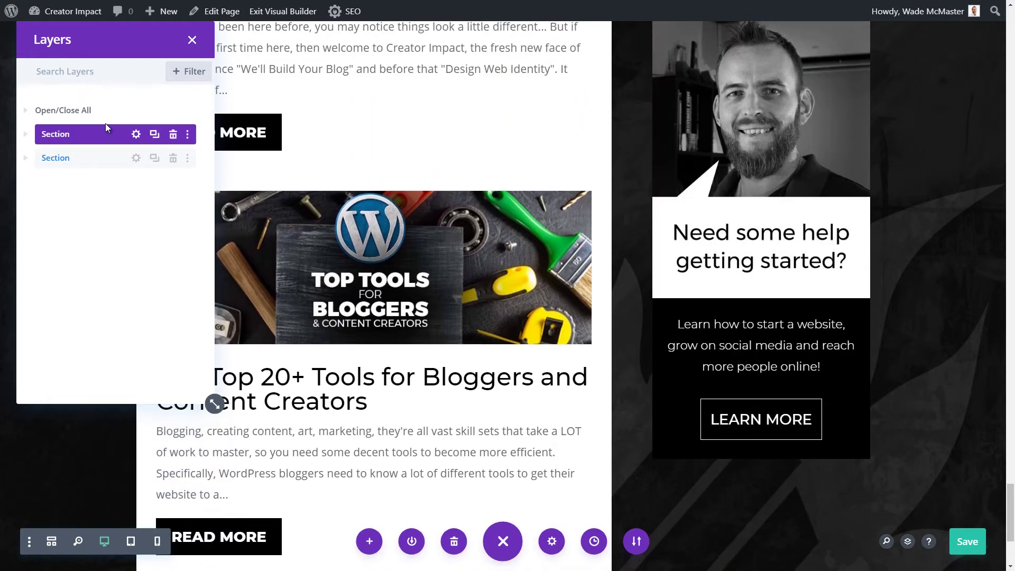
pyautogui.click(192, 40)
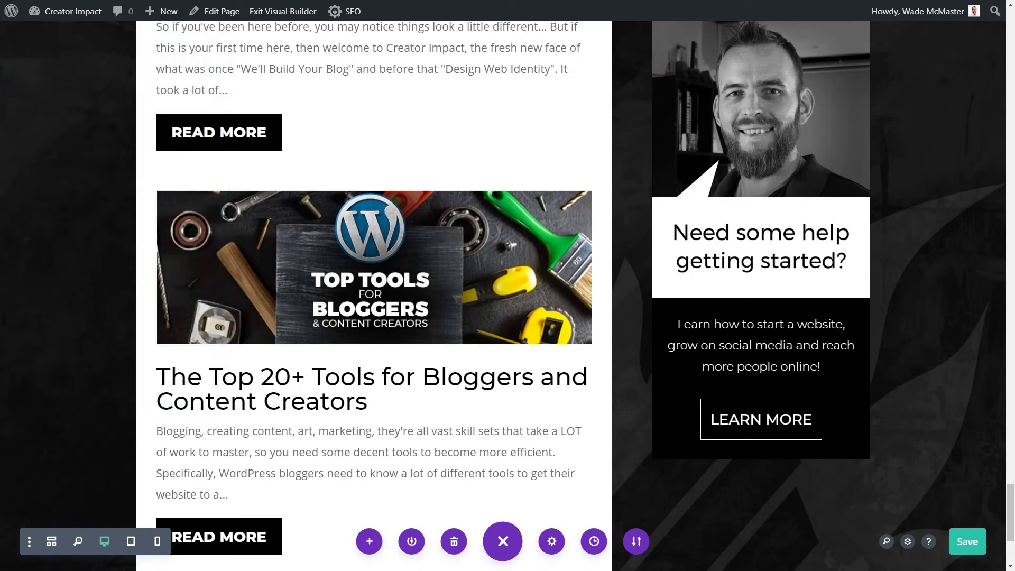
# - Open the fullwidth header module's settings and clear its Button #1 text
pyautogui.moveTo(1008, 494); pyautogui.dragTo(971, 44)
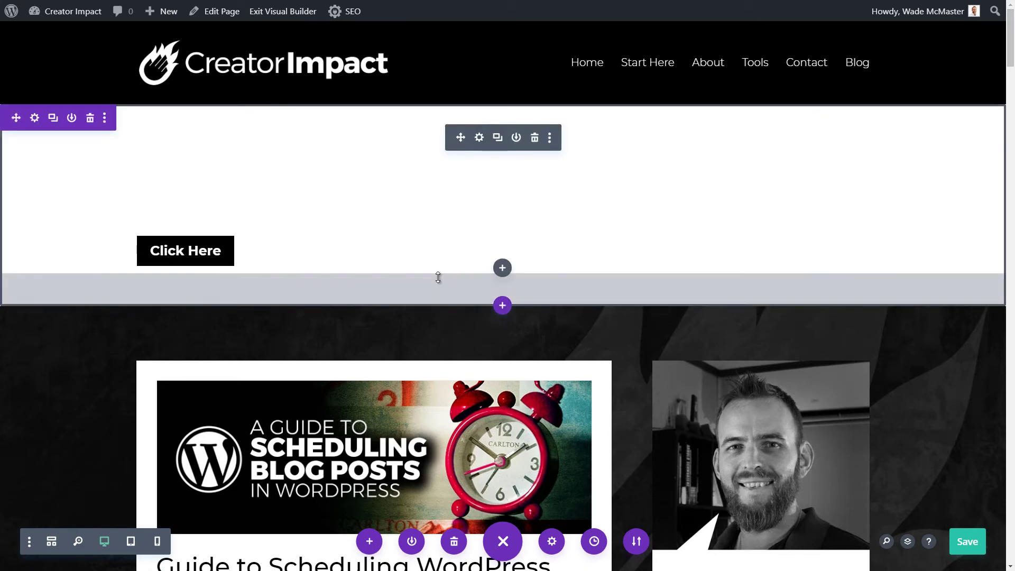
pyautogui.click(479, 138)
pyautogui.moveTo(145, 67); pyautogui.dragTo(766, 141)
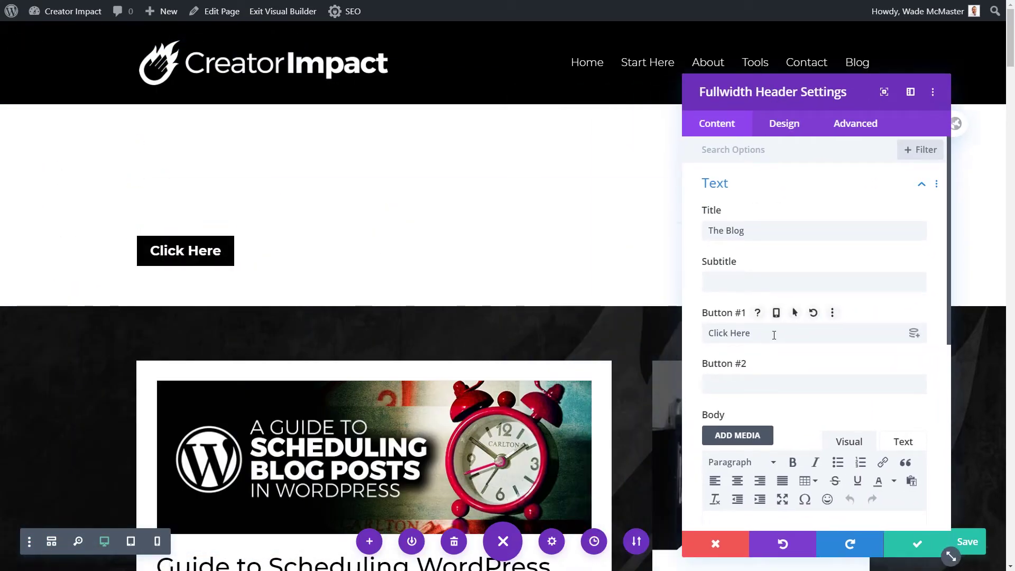
pyautogui.moveTo(773, 335); pyautogui.dragTo(690, 339)
pyautogui.press('BackSpace')
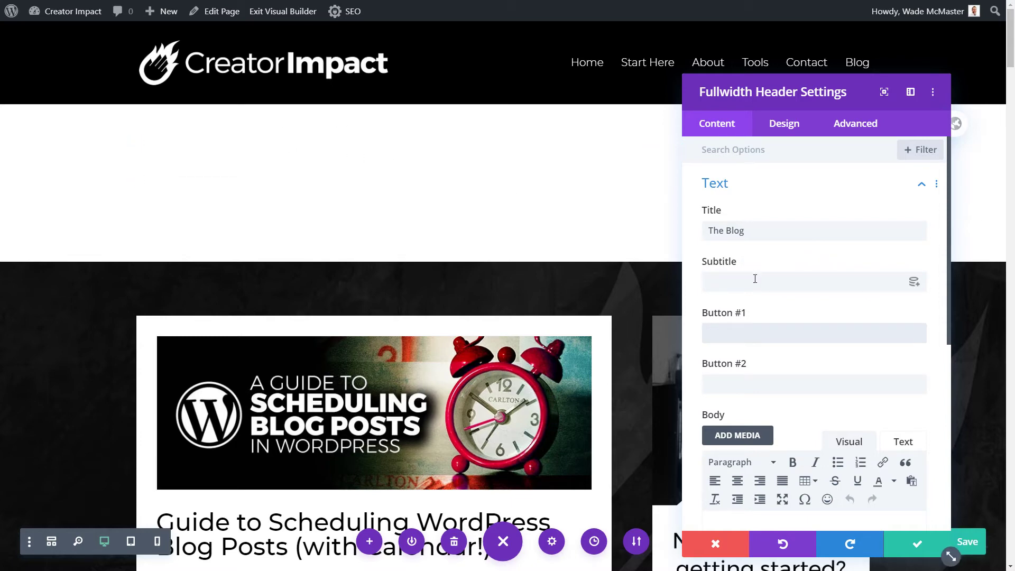
pyautogui.click(735, 280)
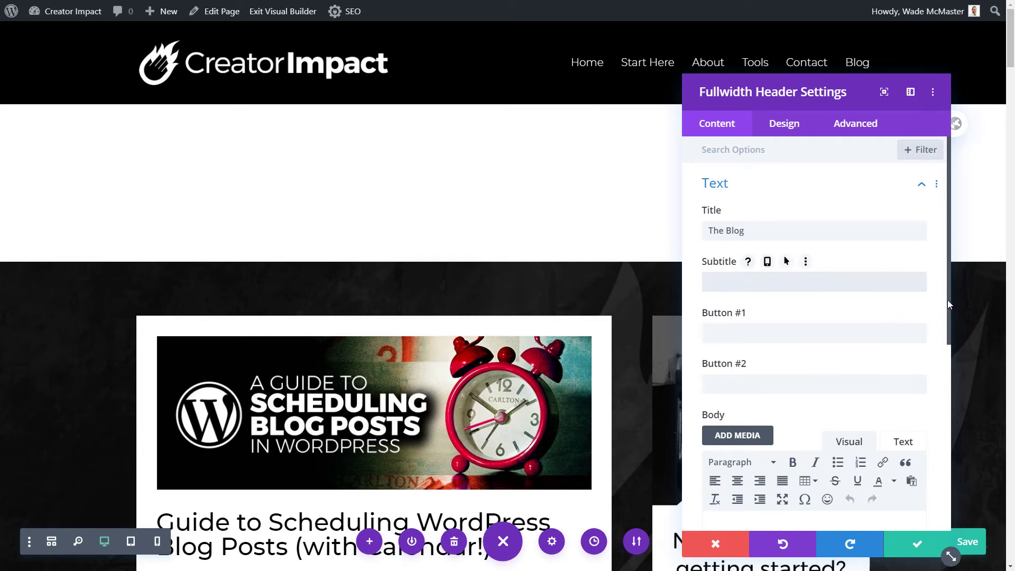
# - Set the fullwidth header's background color to black
pyautogui.moveTo(947, 300); pyautogui.dragTo(949, 477)
pyautogui.click(848, 420)
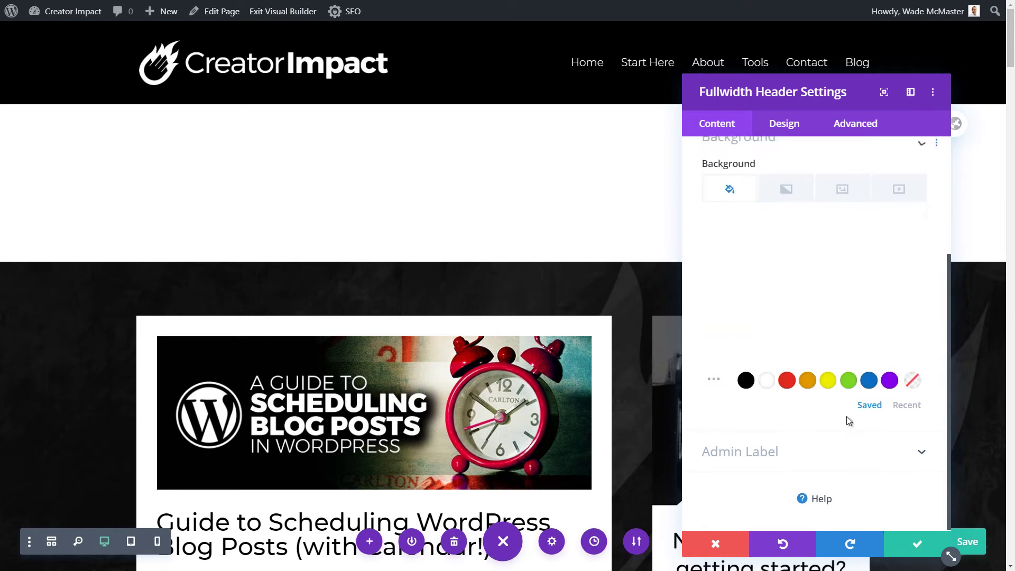
pyautogui.click(745, 380)
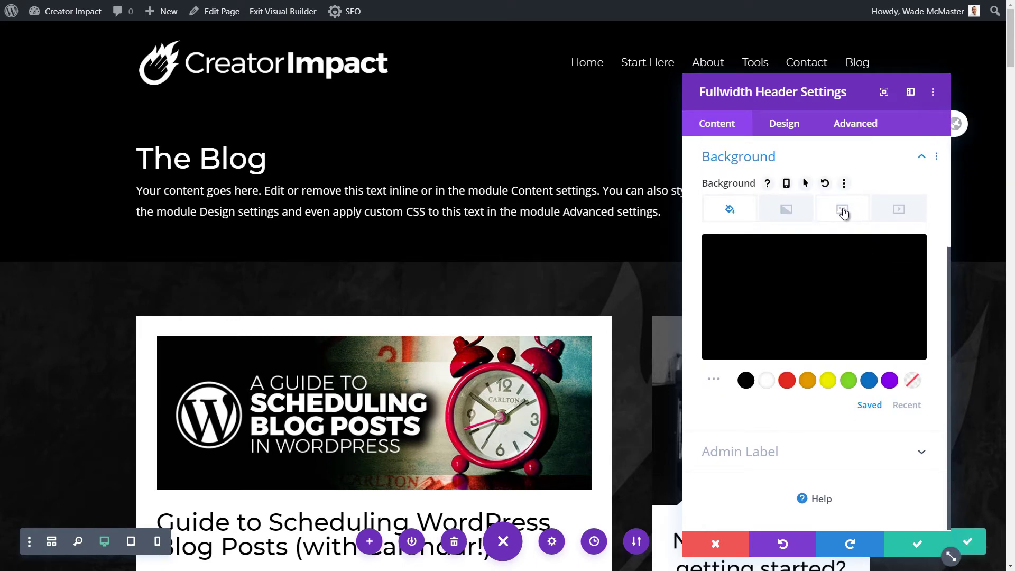
# - Add blogheader.jpg from the media library as the fullwidth header's background image
pyautogui.scroll(2, 752, 318)
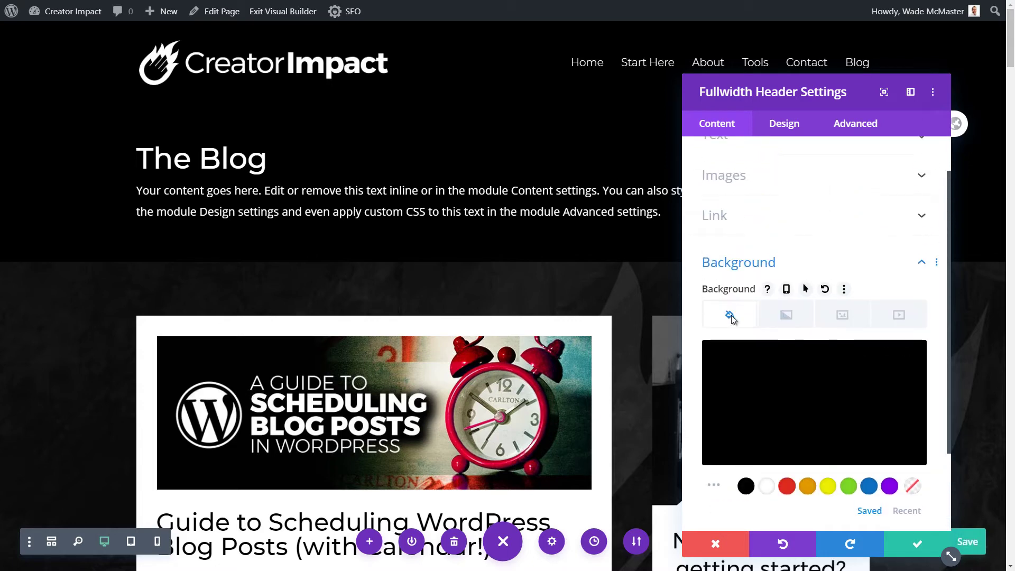
pyautogui.click(845, 315)
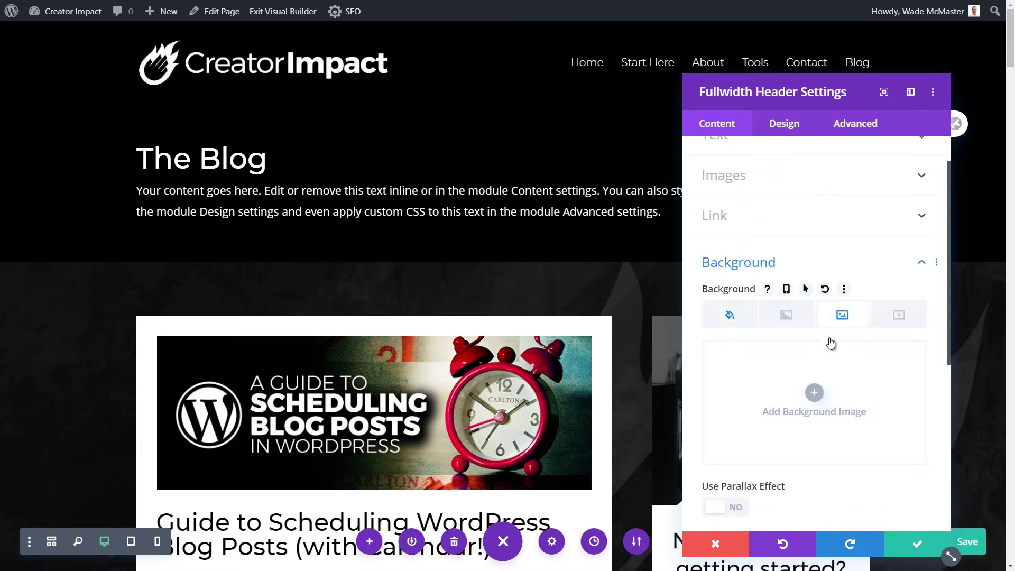
pyautogui.click(814, 395)
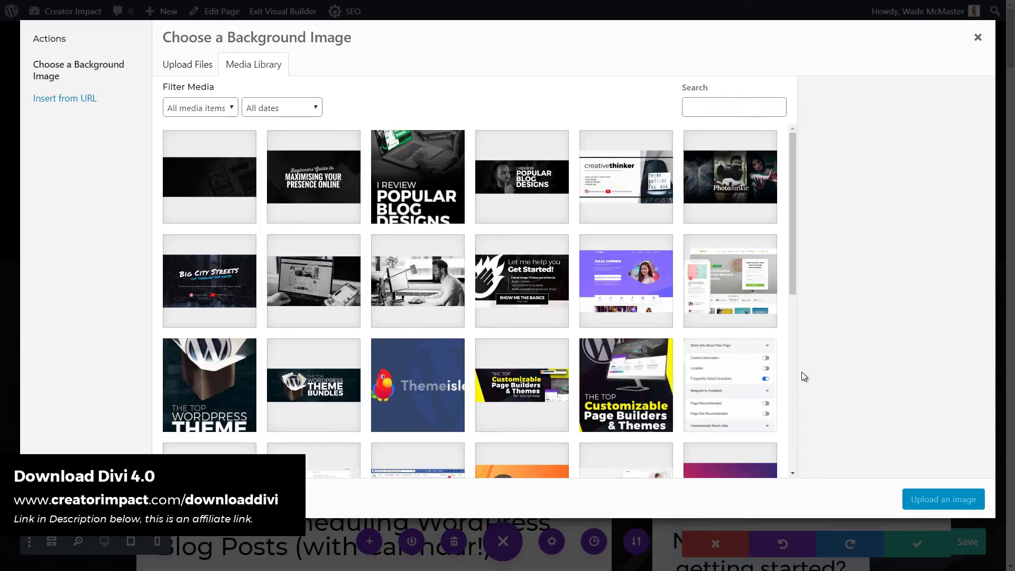
pyautogui.click(236, 183)
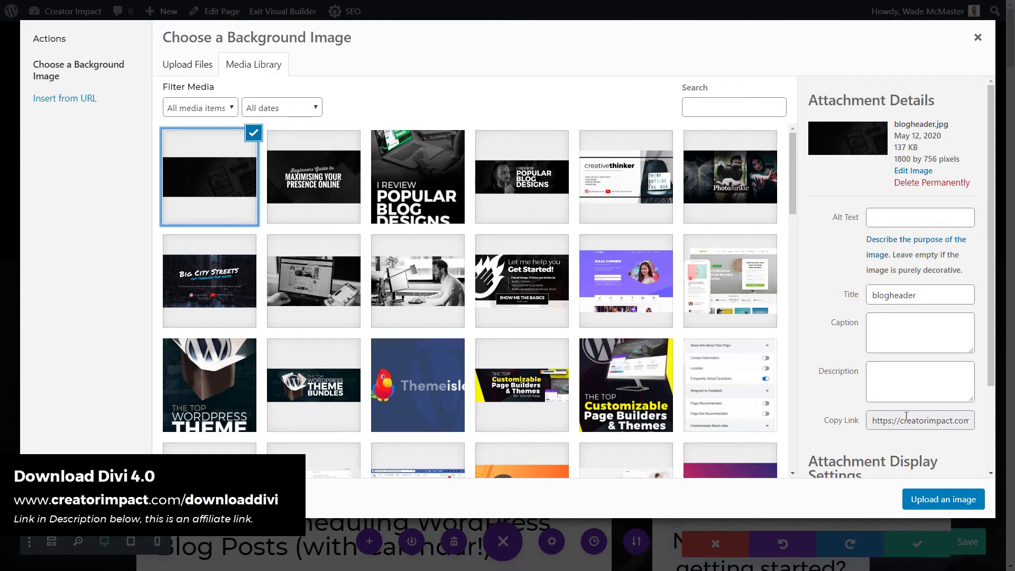
pyautogui.click(958, 500)
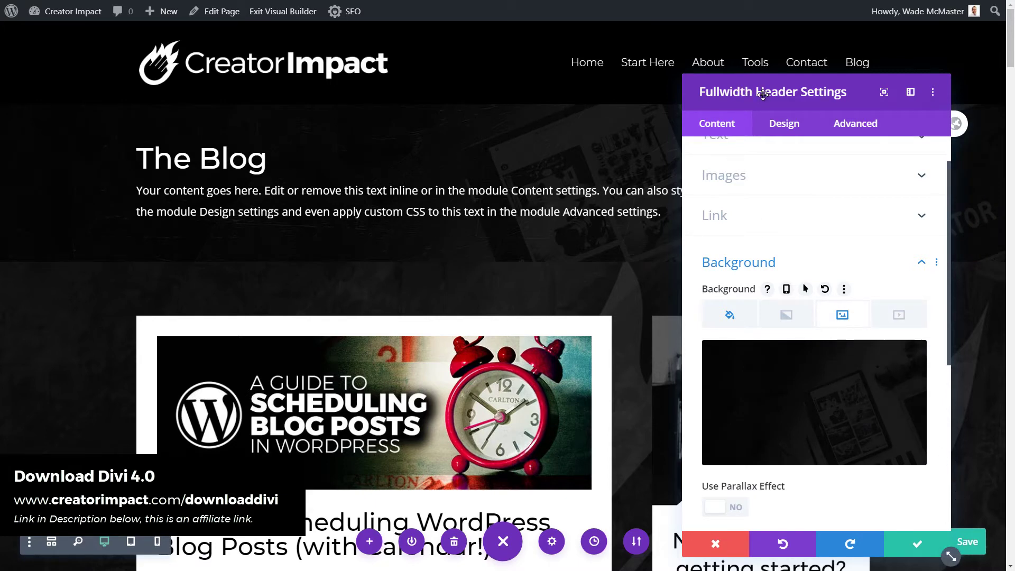
# - Delete the placeholder body text from the fullwidth header's text content
pyautogui.moveTo(763, 95); pyautogui.dragTo(726, 92)
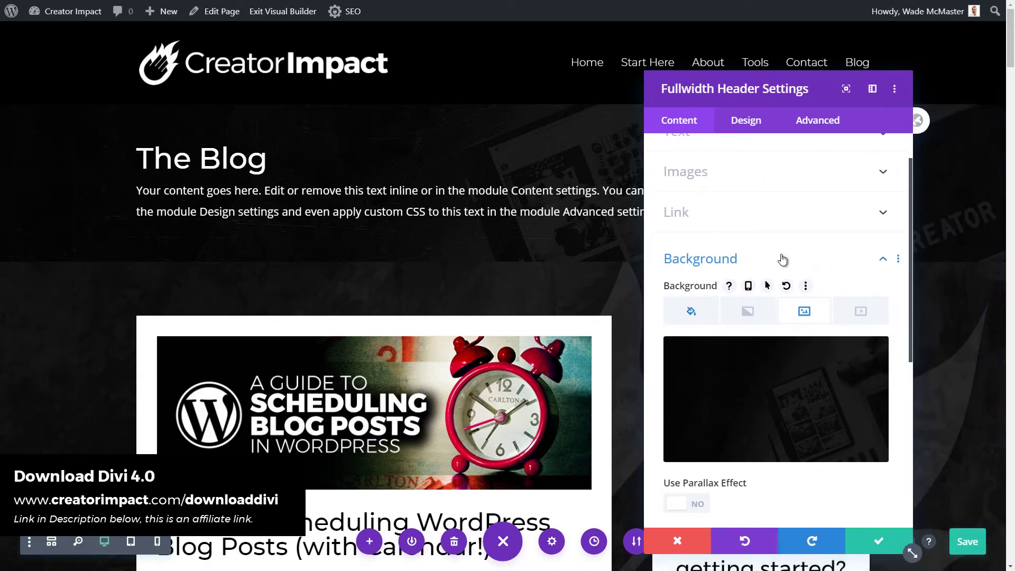
pyautogui.scroll(2, 774, 243)
pyautogui.click(736, 181)
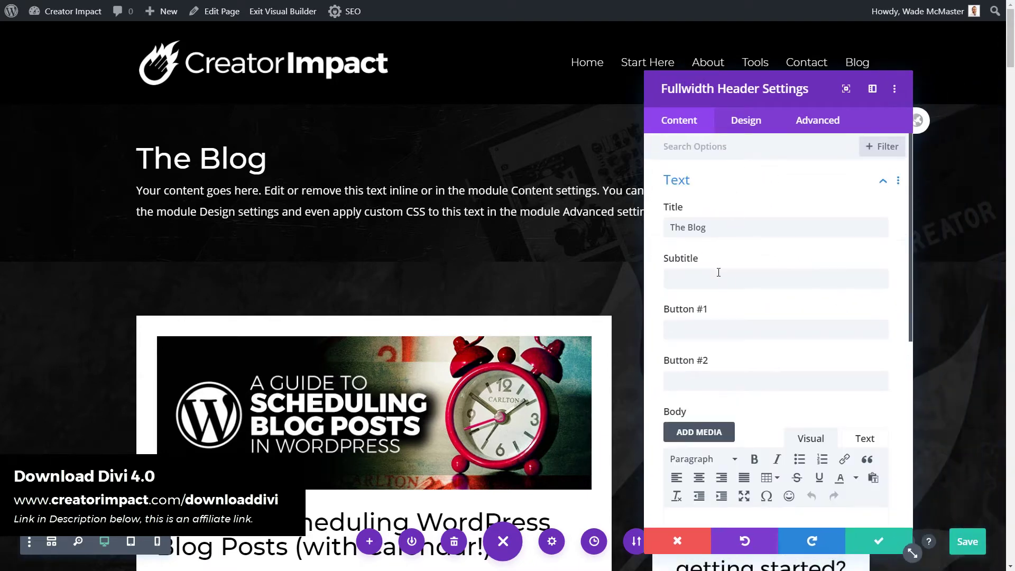
pyautogui.scroll(-3, 740, 259)
pyautogui.moveTo(797, 453); pyautogui.dragTo(671, 373)
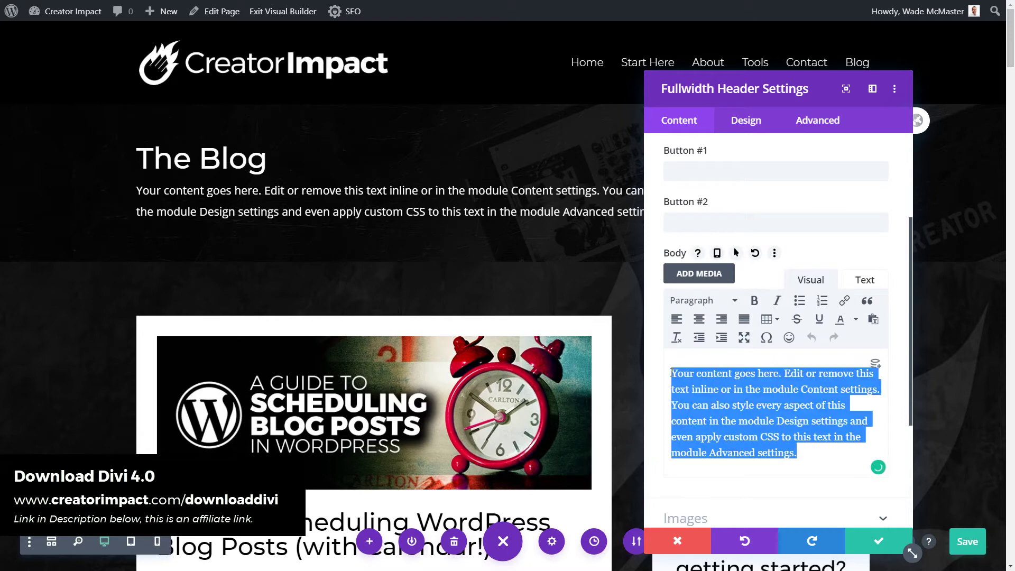
pyautogui.press('BackSpace')
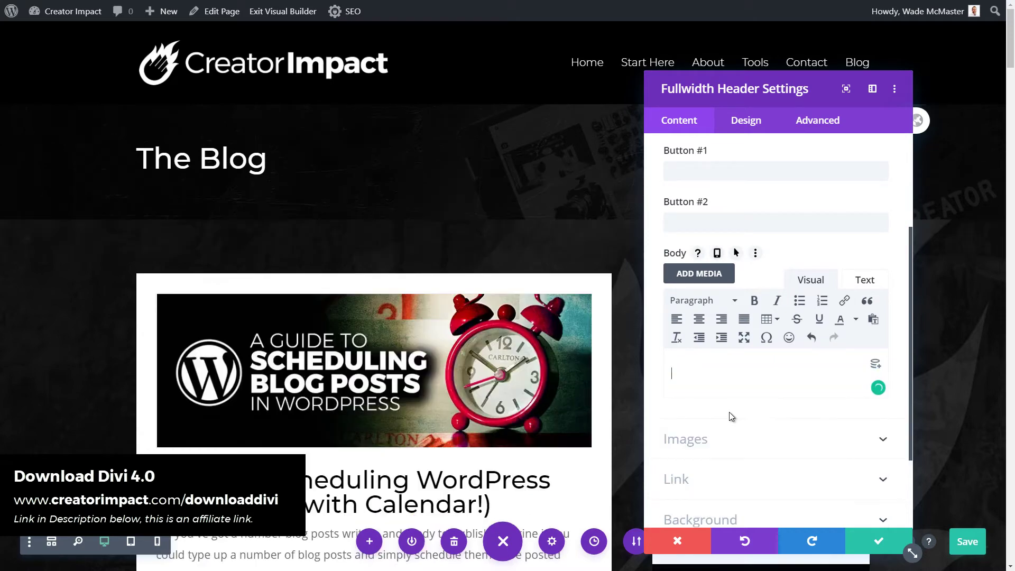
# - Set the header's subtitle to "Read the latest posts, articles and tutorials from Creator Impact here!" and save the module settings
pyautogui.scroll(3, 716, 275)
pyautogui.click(717, 281)
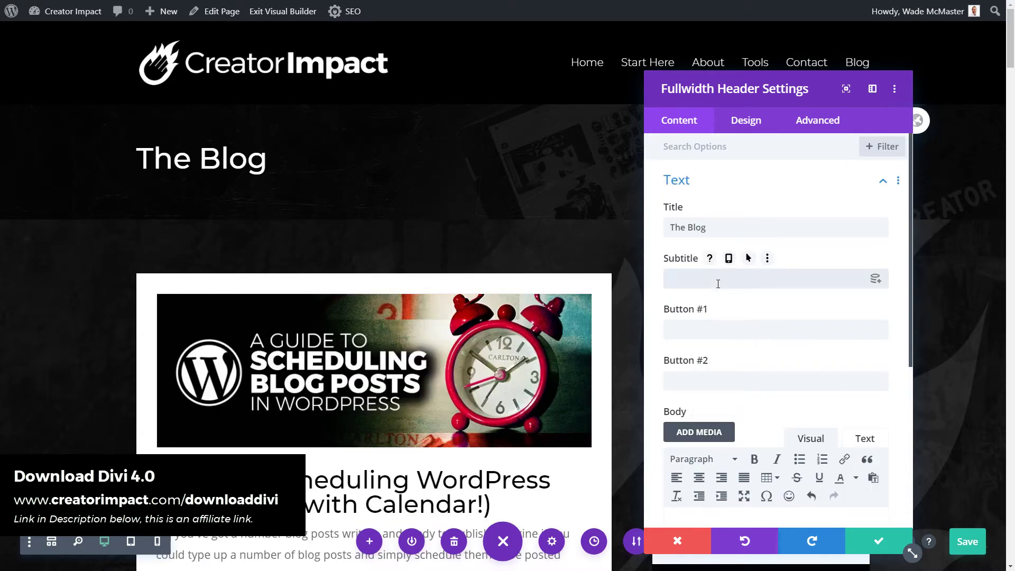
pyautogui.write('Read the')
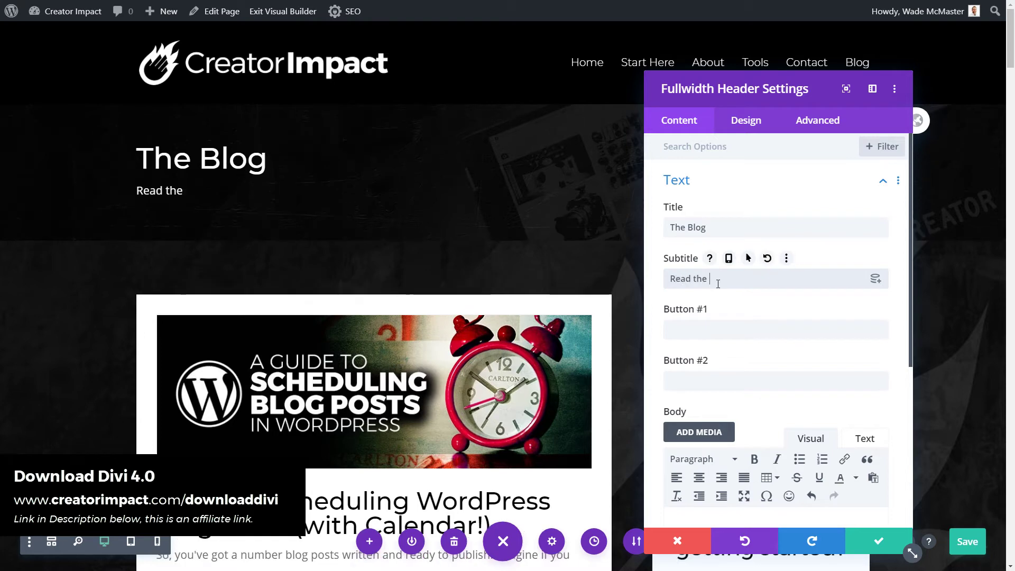
pyautogui.write(' latest posts')
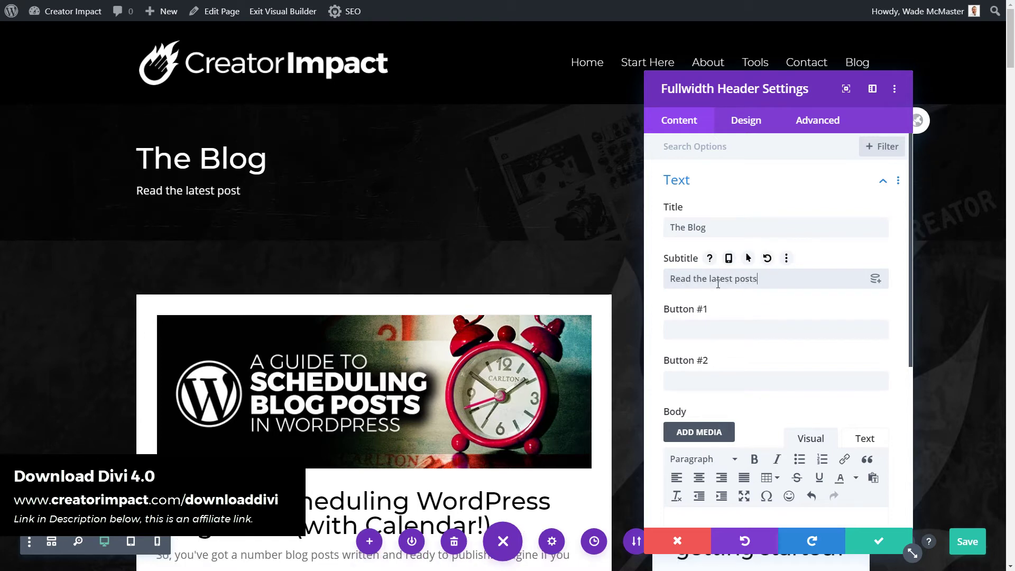
pyautogui.write(', articles ')
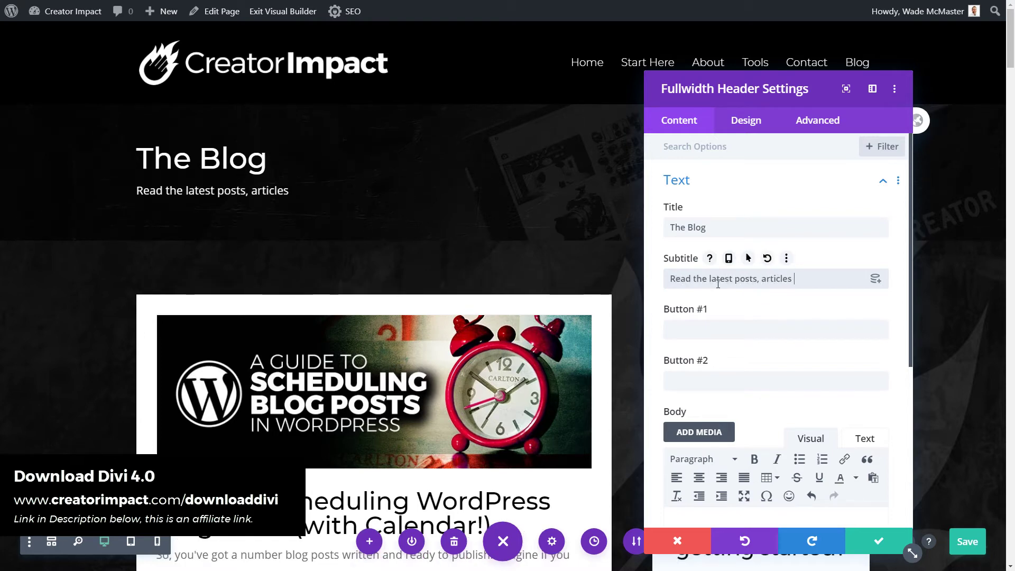
pyautogui.write('and tutorial')
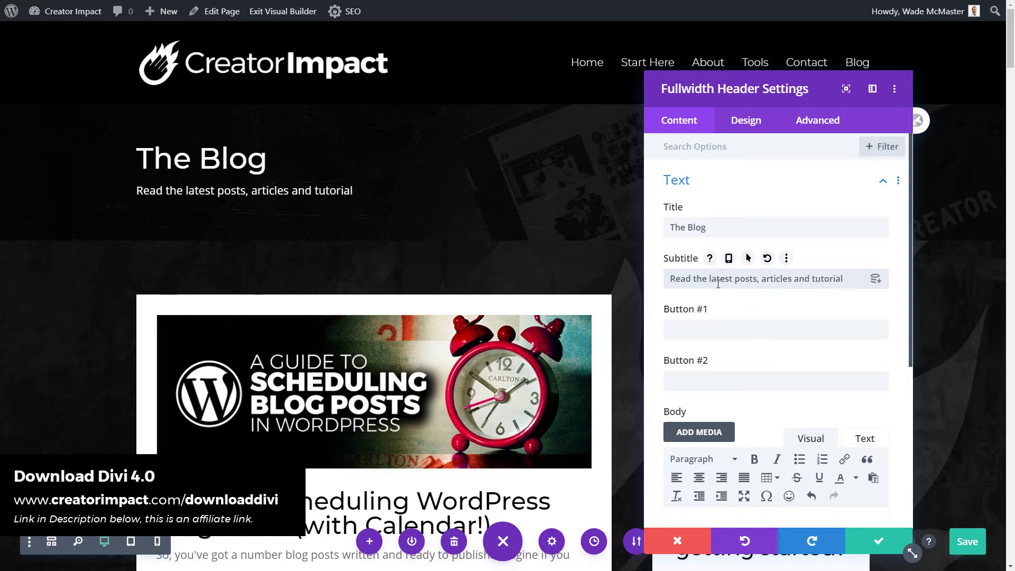
pyautogui.write('s from Creat')
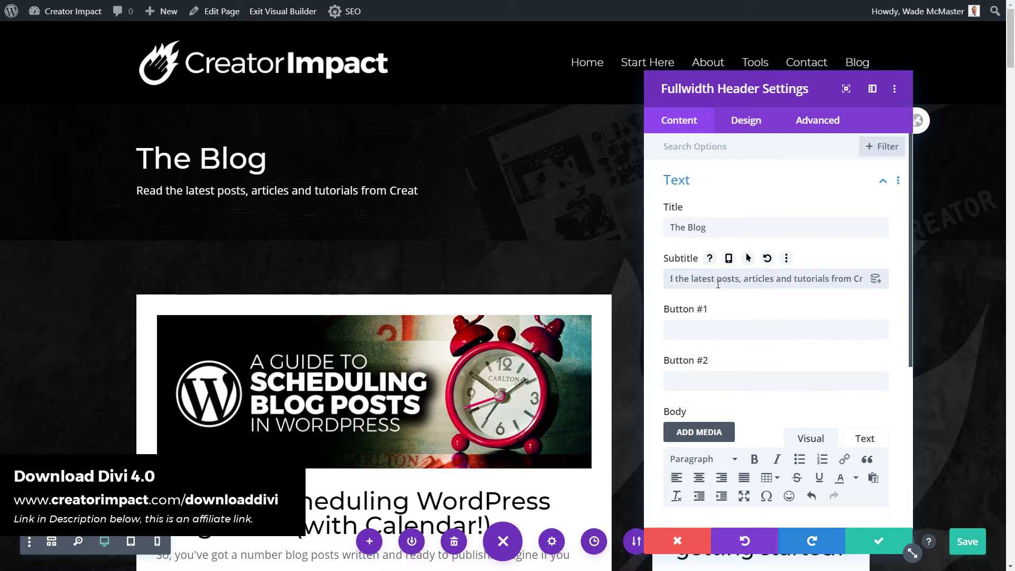
pyautogui.write('or Impact here!')
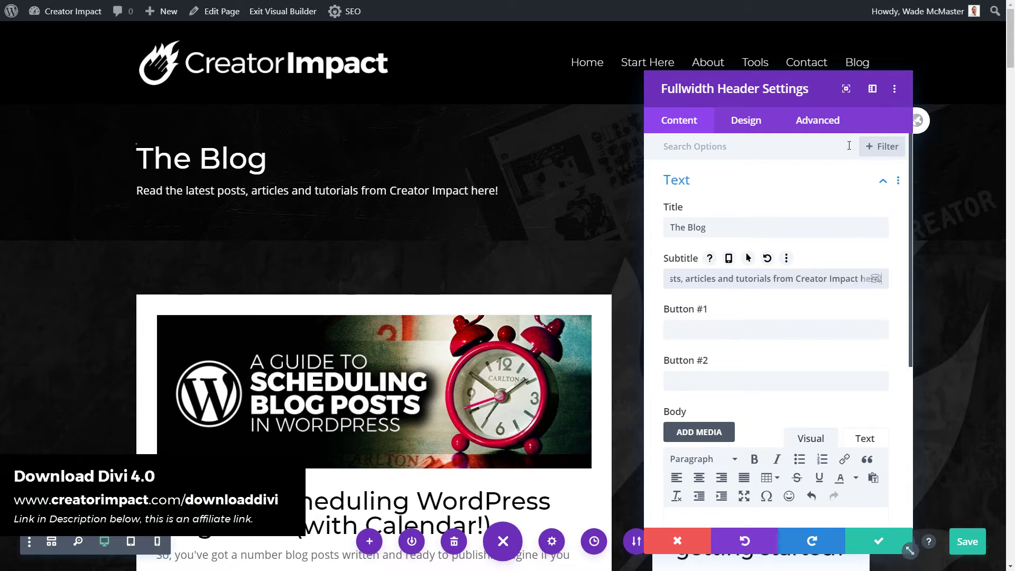
pyautogui.moveTo(761, 88)
pyautogui.mouseDown()
pyautogui.moveTo(928, 264)
pyautogui.moveTo(794, 141)
pyautogui.moveTo(765, 92)
pyautogui.mouseUp()
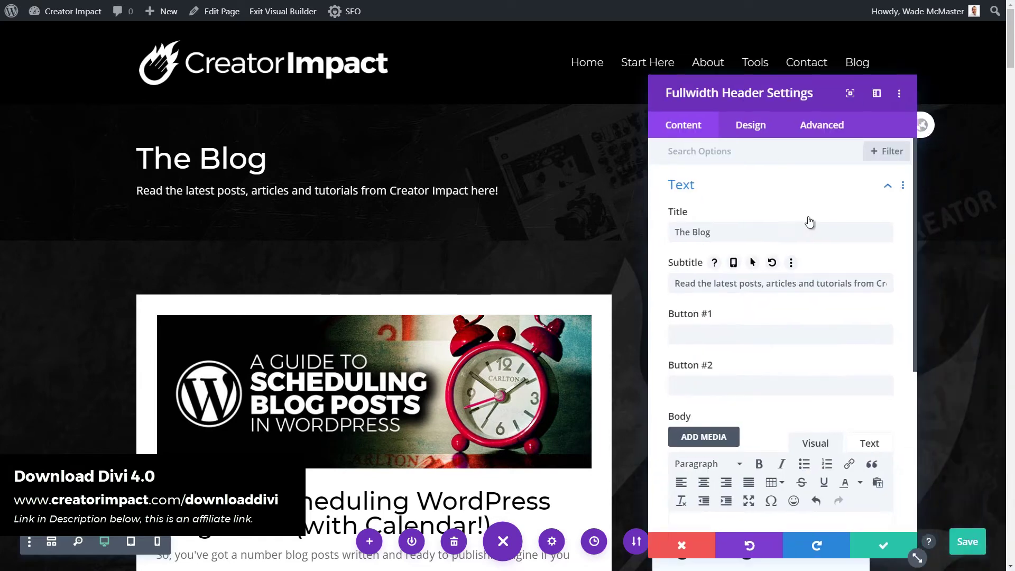
pyautogui.click(882, 544)
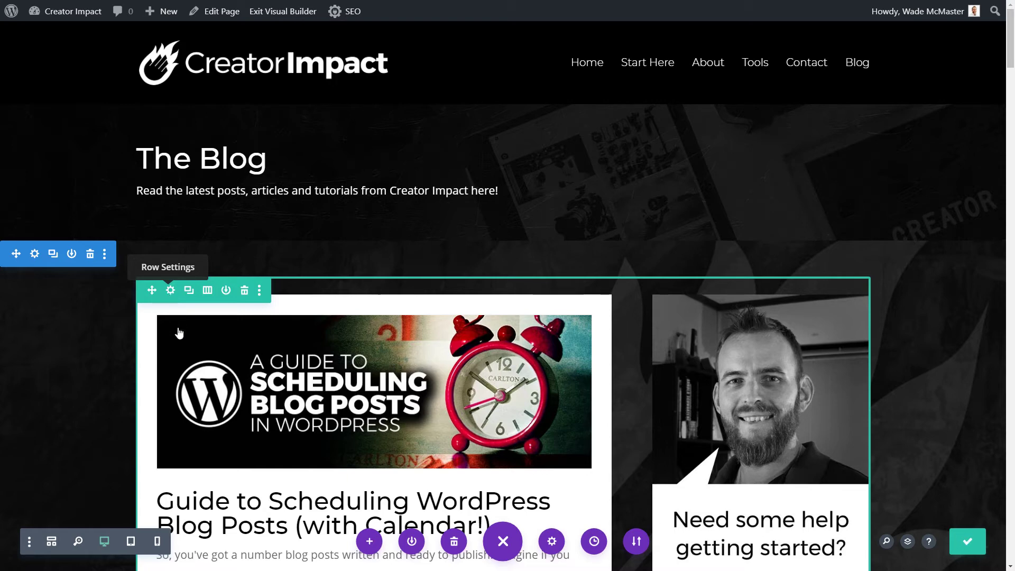
# - Set the background of the blog row's first column to transparent
pyautogui.click(170, 290)
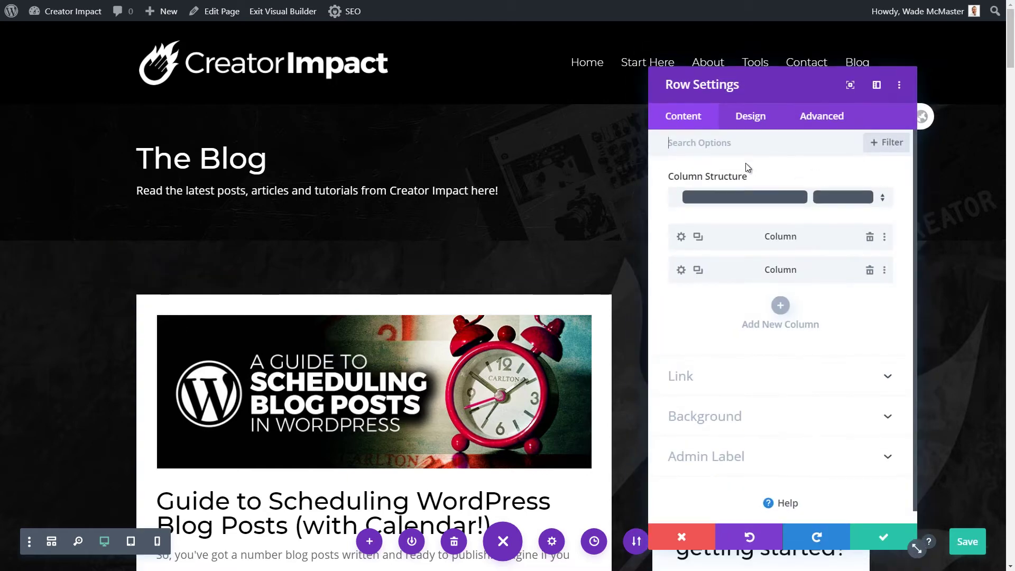
pyautogui.click(680, 237)
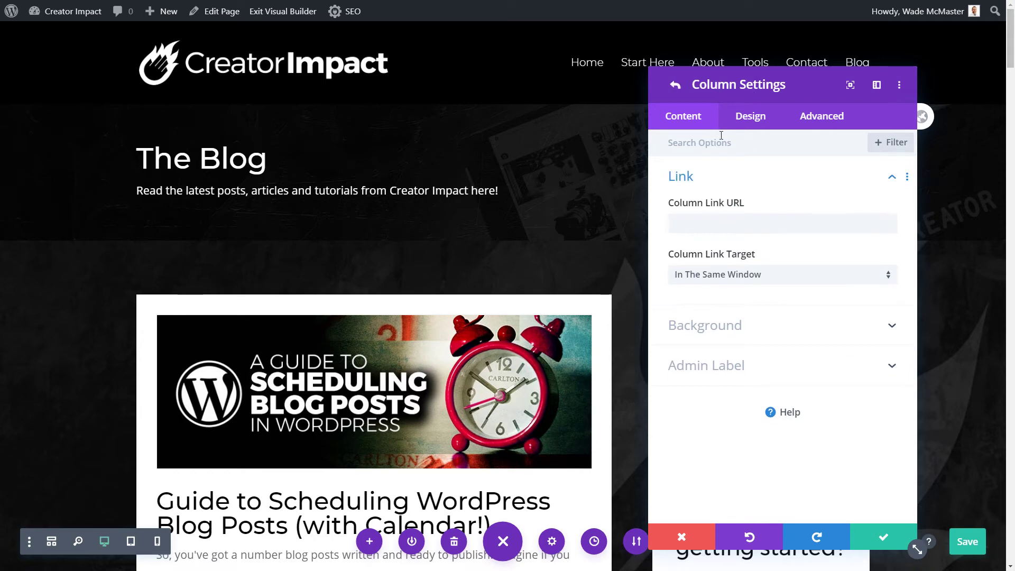
pyautogui.click(724, 325)
pyautogui.click(879, 373)
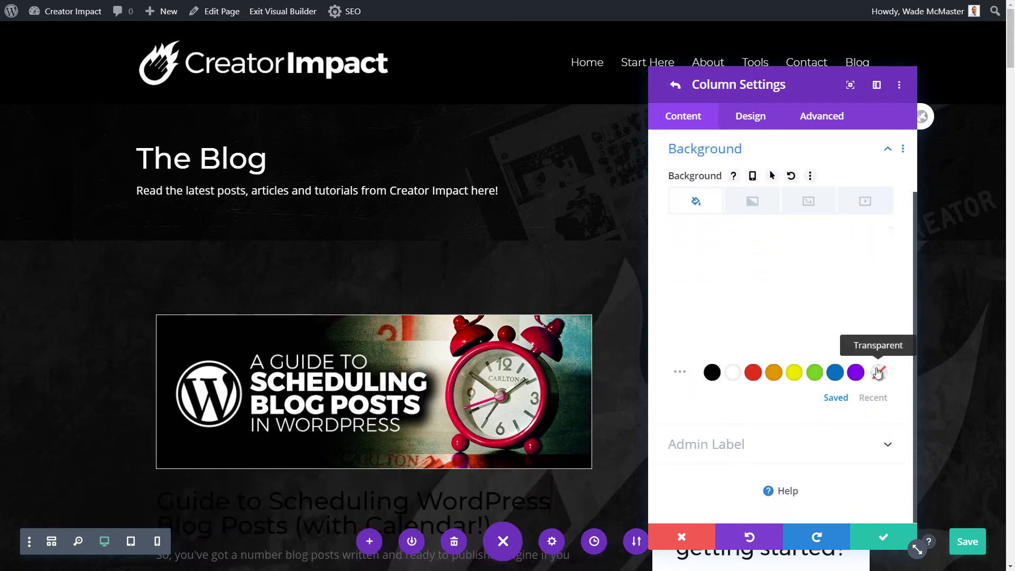
# - Reset the first column's padding to its default and save the column and row settings
pyautogui.click(759, 121)
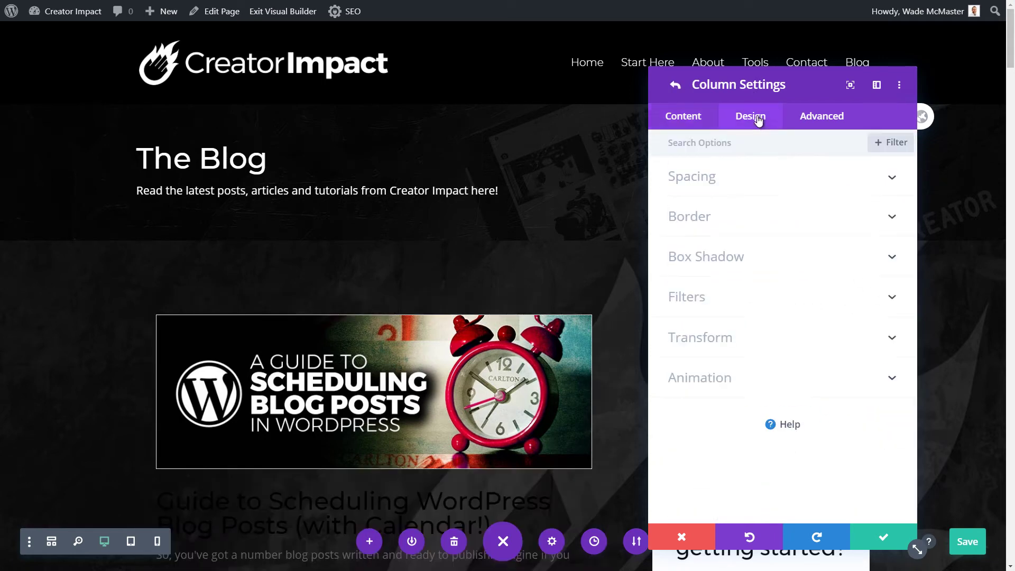
pyautogui.click(713, 186)
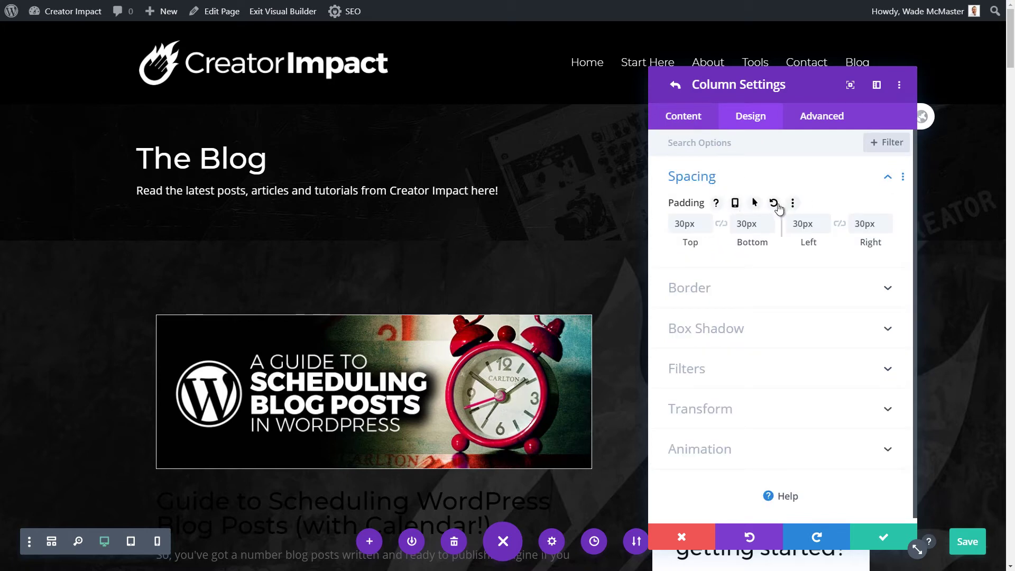
pyautogui.click(774, 204)
pyautogui.click(881, 538)
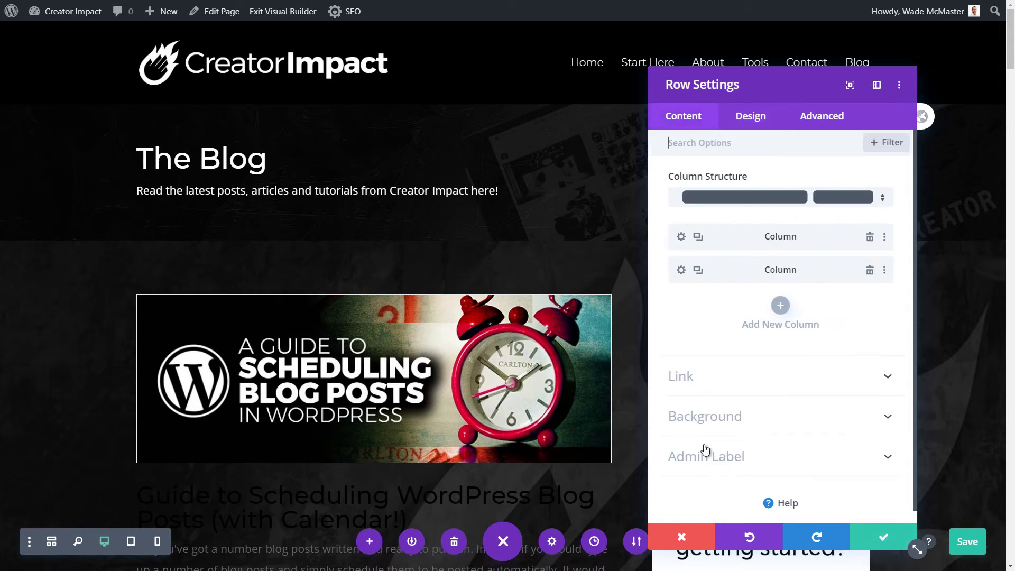
pyautogui.click(881, 539)
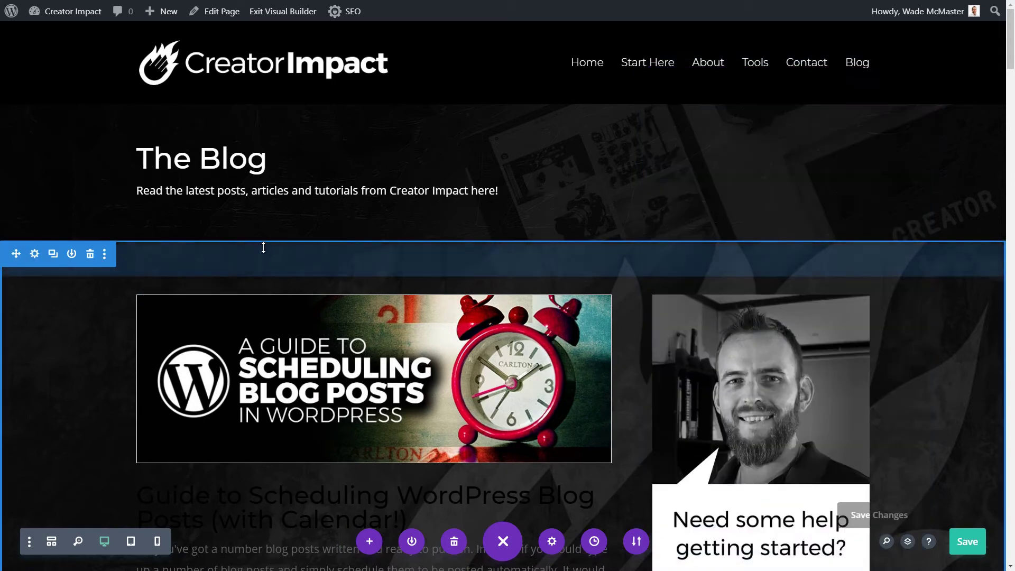
# - Set the background of the blog section to solid white and save the section settings
pyautogui.click(34, 255)
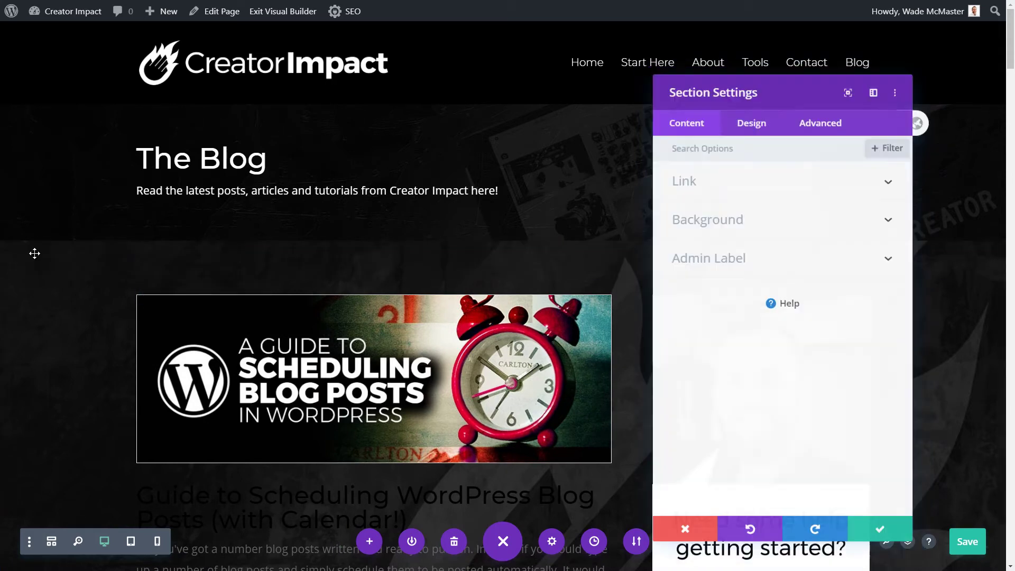
pyautogui.click(717, 228)
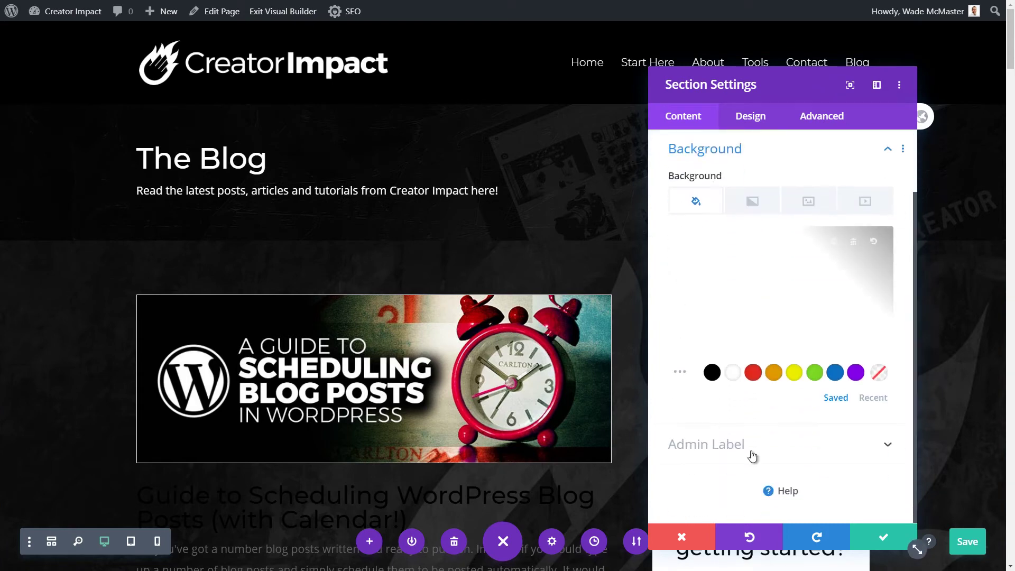
pyautogui.click(732, 373)
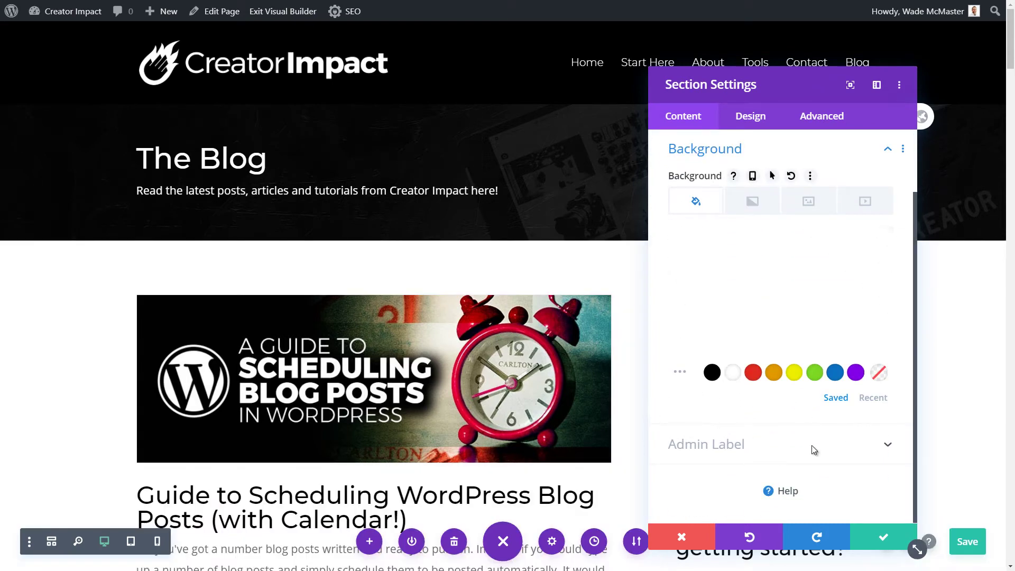
pyautogui.click(886, 538)
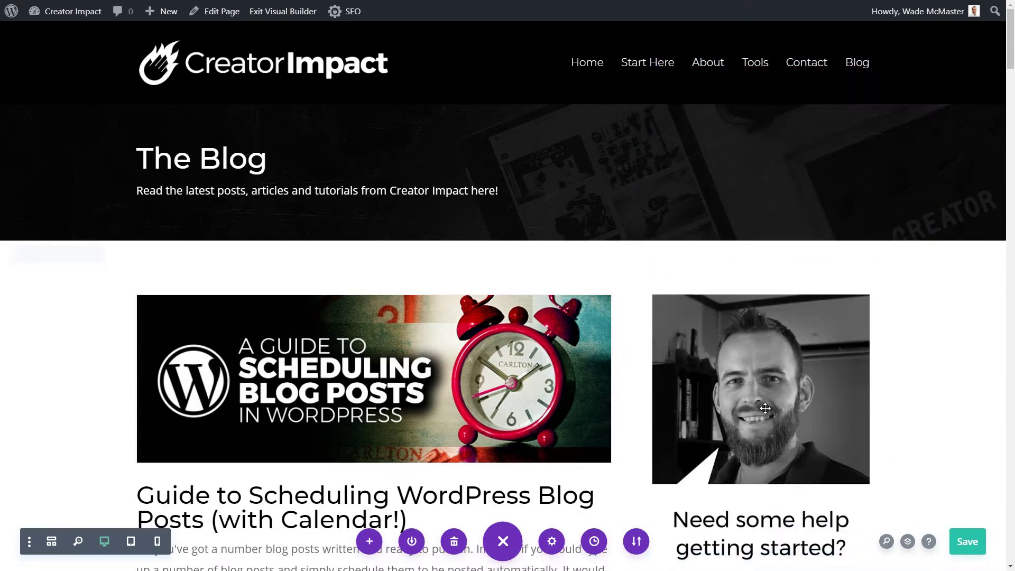
pyautogui.moveTo(1011, 58)
pyautogui.mouseDown()
pyautogui.moveTo(1011, 238)
pyautogui.moveTo(1011, 45)
pyautogui.mouseUp()
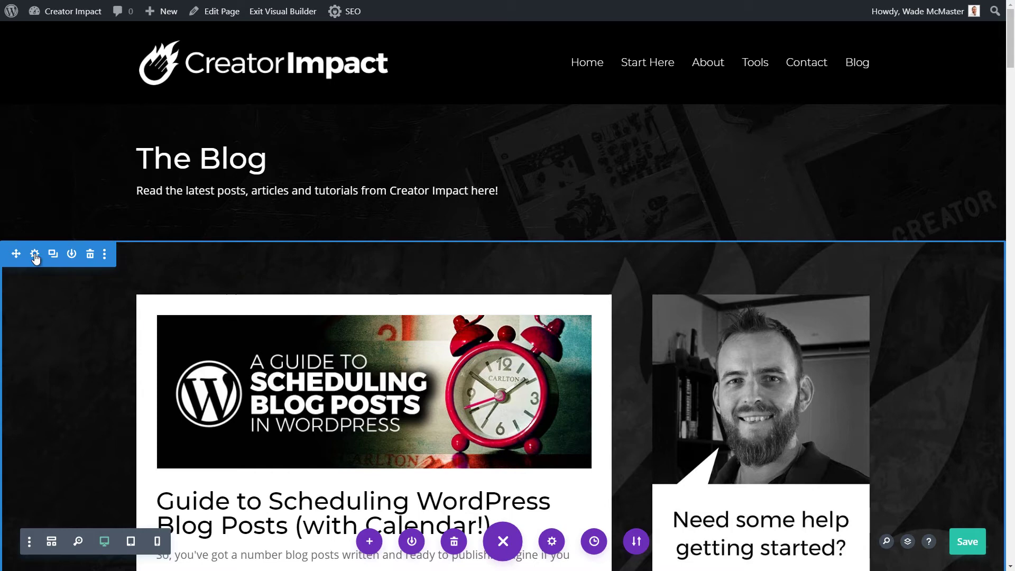
# - Set the blog section's background to white with 0.88 opacity, rgba(255,255,255,0.88), and save the section settings
pyautogui.click(35, 255)
pyautogui.click(818, 227)
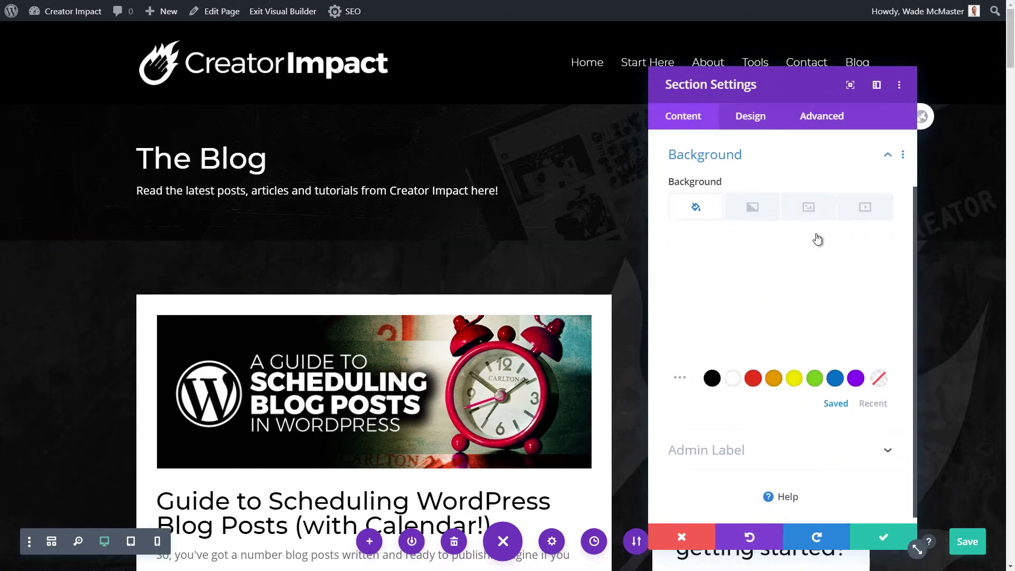
pyautogui.click(733, 373)
pyautogui.click(873, 248)
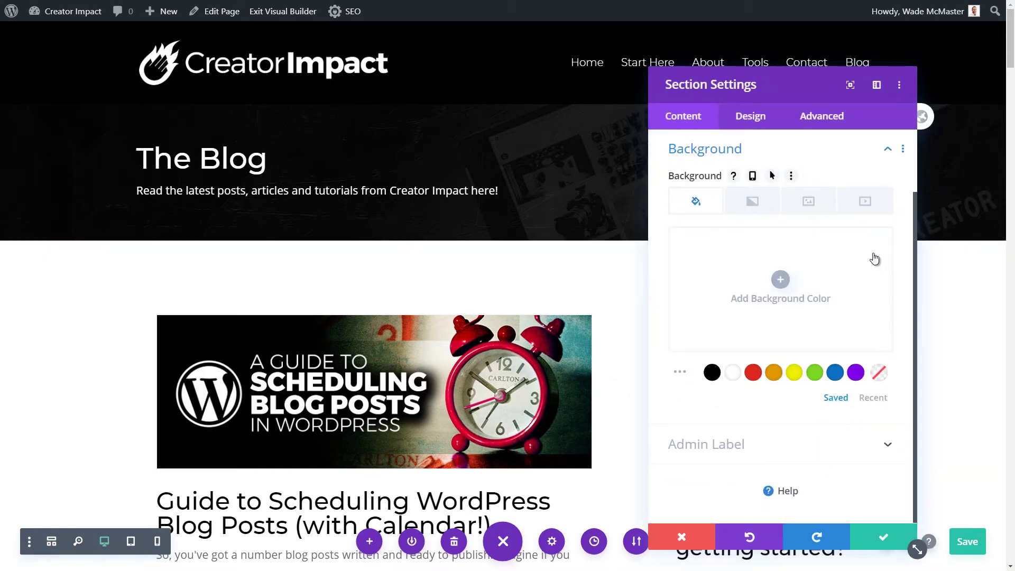
pyautogui.click(733, 372)
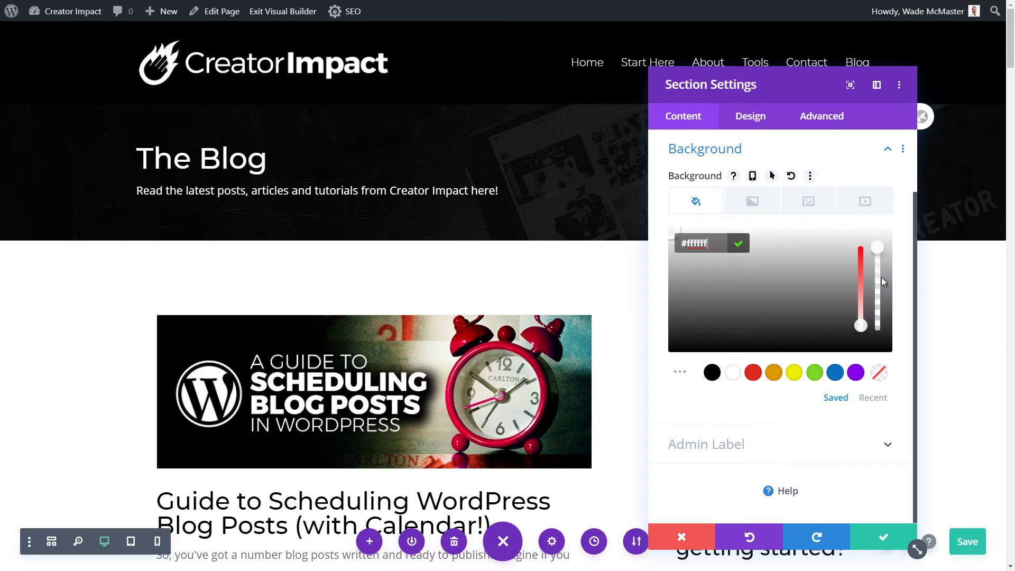
pyautogui.moveTo(876, 248); pyautogui.dragTo(875, 265)
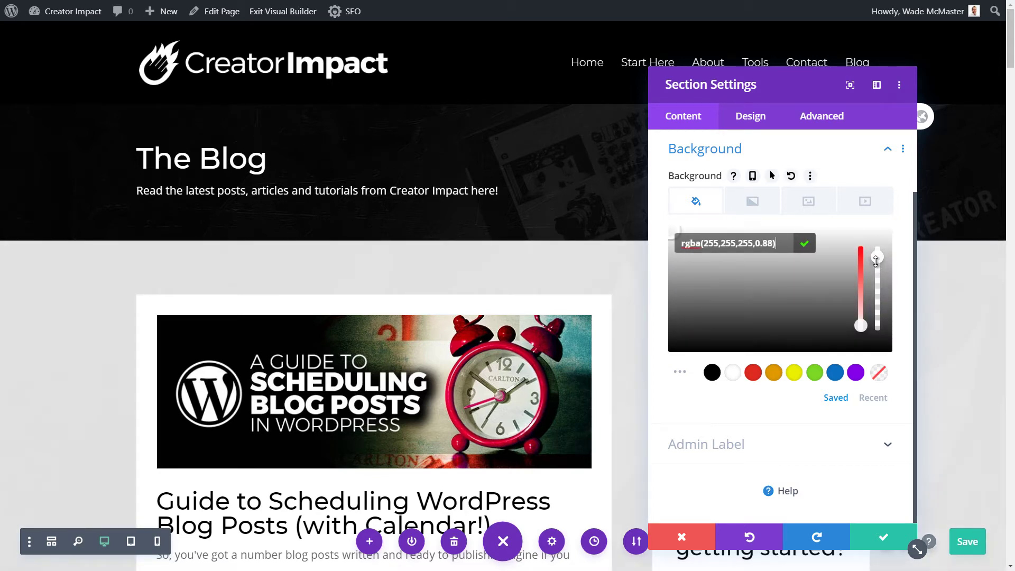
pyautogui.click(883, 537)
# - Apply the box shadow preset offset 6px horizontally and vertically with 18px blur to the blog row's first column, and save
pyautogui.moveTo(321, 337)
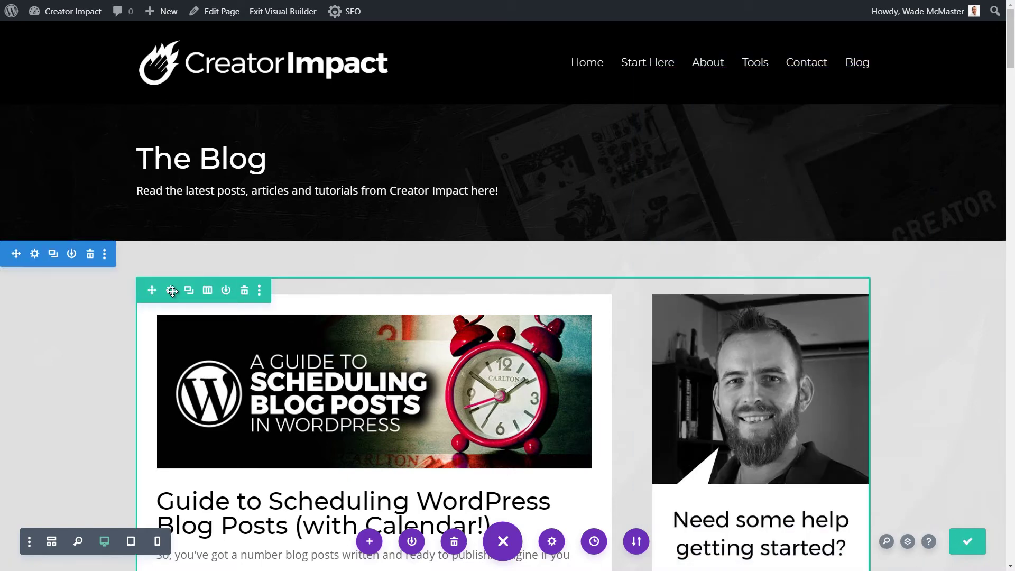
pyautogui.click(171, 290)
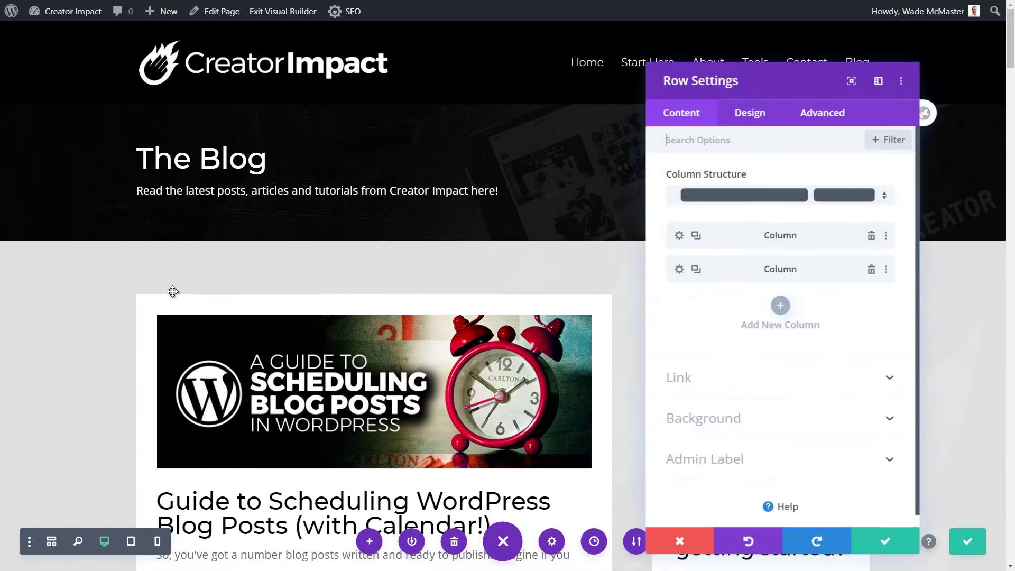
pyautogui.click(680, 237)
pyautogui.click(759, 123)
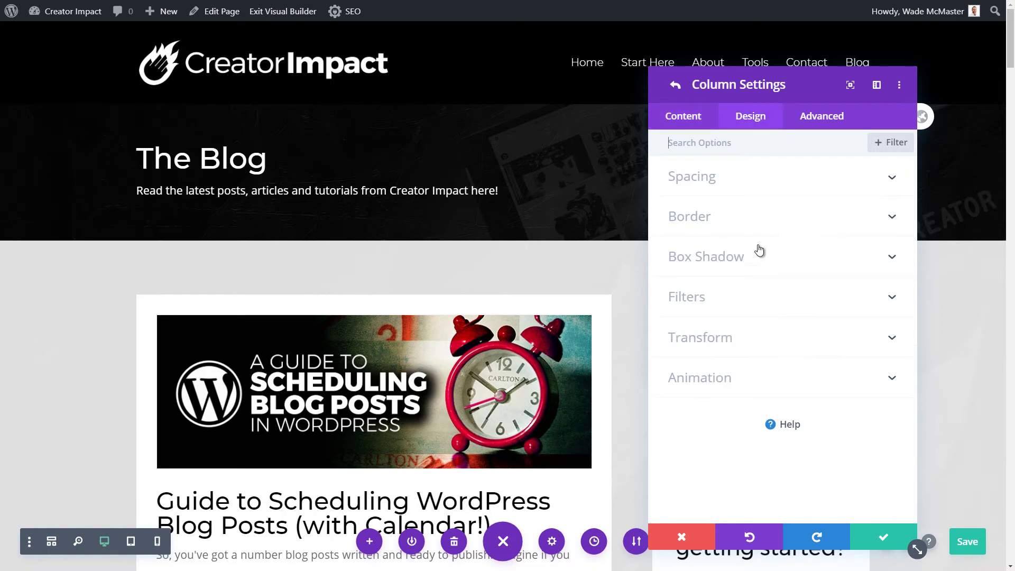
pyautogui.click(759, 256)
pyautogui.scroll(-2, 782, 254)
pyautogui.click(809, 251)
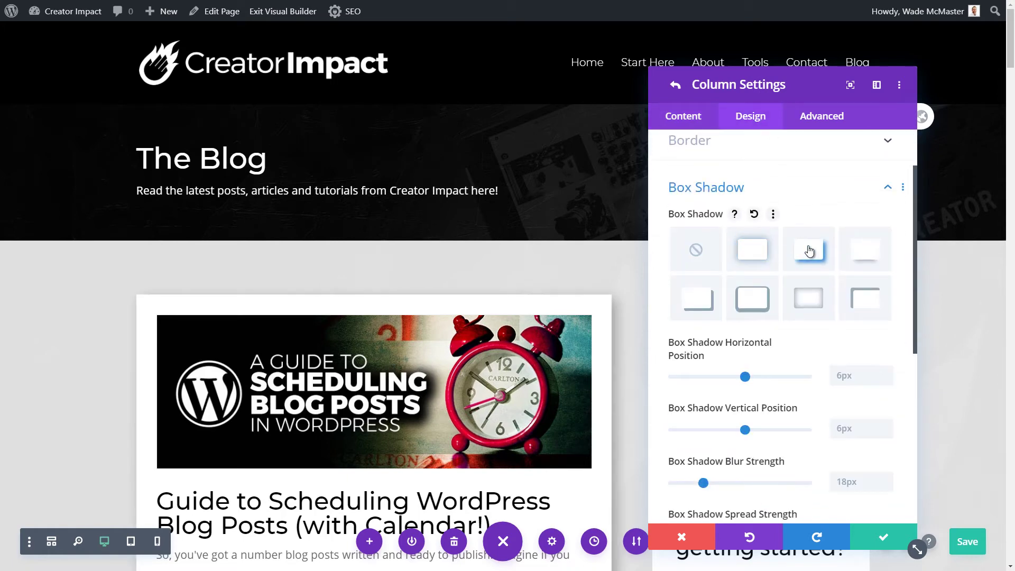
pyautogui.click(870, 544)
pyautogui.click(882, 545)
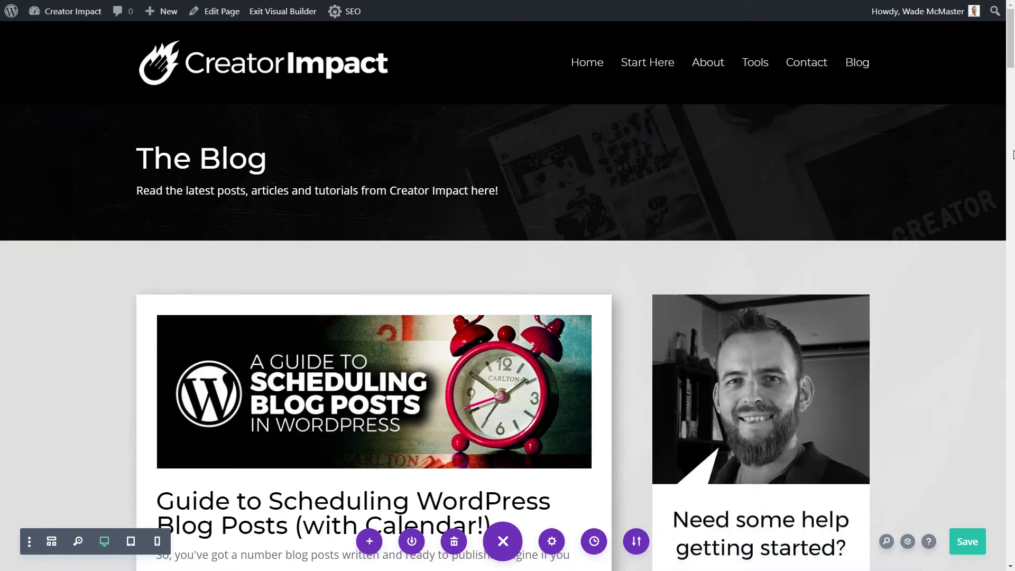
pyautogui.moveTo(1010, 72)
pyautogui.mouseDown()
pyautogui.moveTo(1012, 238)
pyautogui.moveTo(1011, 52)
pyautogui.mouseUp()
# - Set the blog section's background to white at roughly half opacity and save the section settings
pyautogui.click(33, 255)
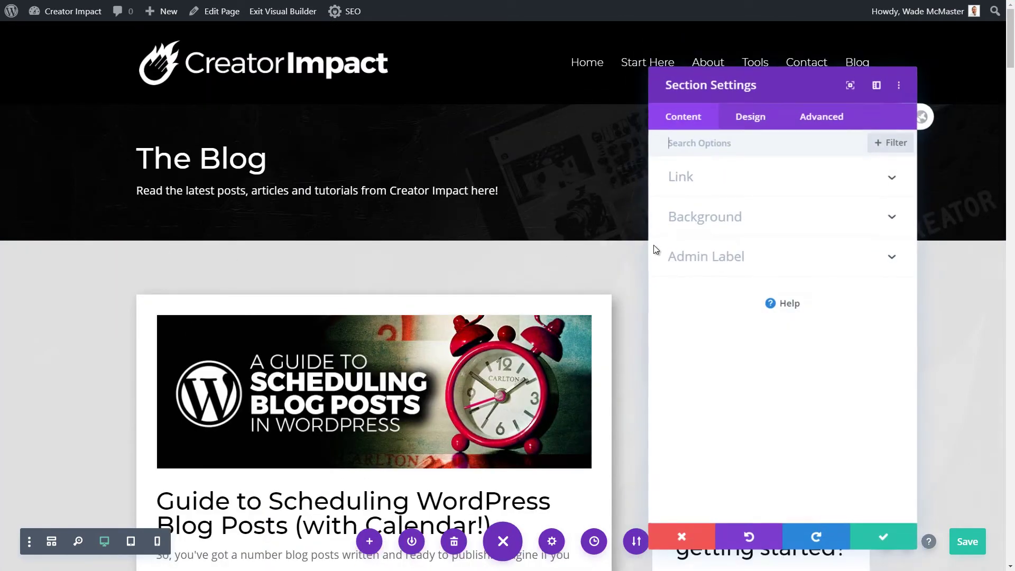
pyautogui.click(724, 217)
pyautogui.click(733, 373)
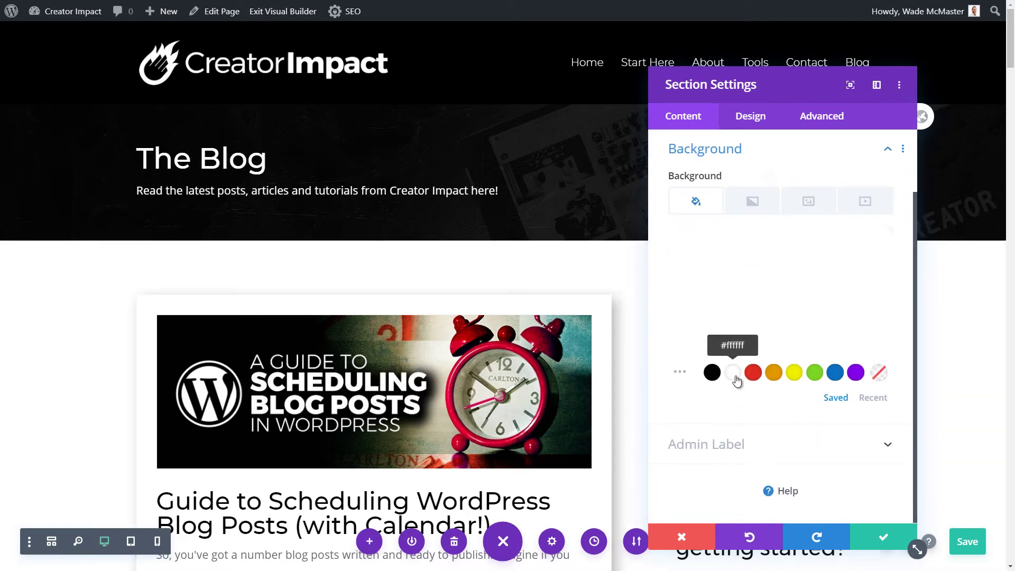
pyautogui.click(833, 247)
pyautogui.moveTo(880, 283); pyautogui.dragTo(881, 294)
pyautogui.click(880, 534)
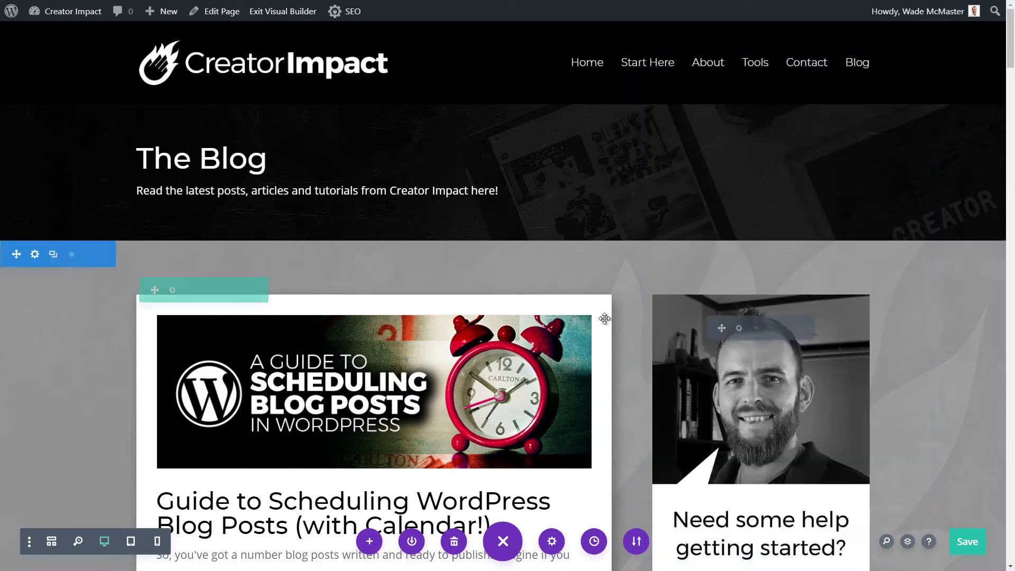
pyautogui.moveTo(1012, 61)
pyautogui.mouseDown()
pyautogui.moveTo(1012, 94)
pyautogui.moveTo(1011, 42)
pyautogui.mouseUp()
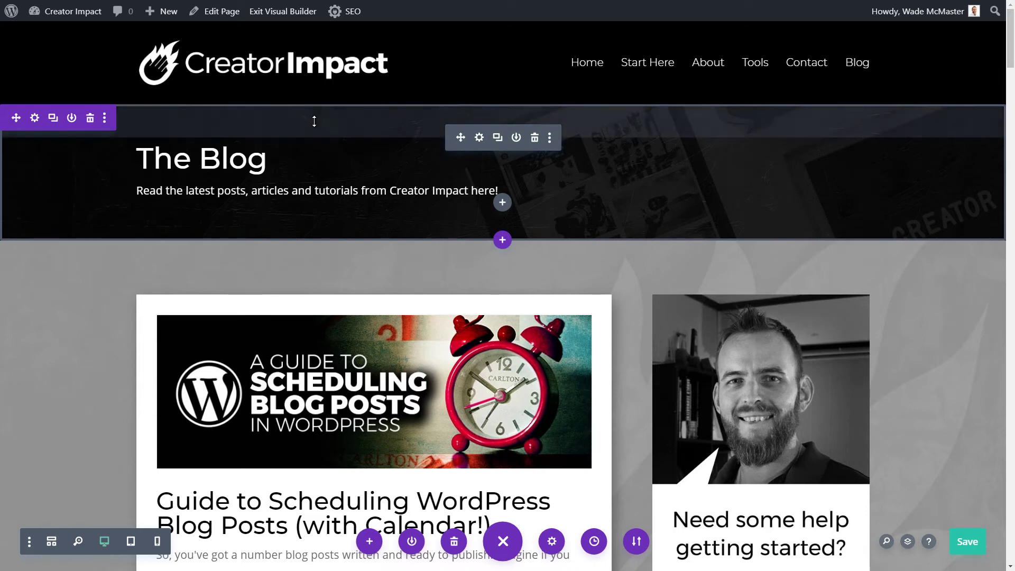
# - Increase the header section's top padding to about 93px and enlarge its bottom padding
pyautogui.moveTo(317, 131); pyautogui.dragTo(374, 145)
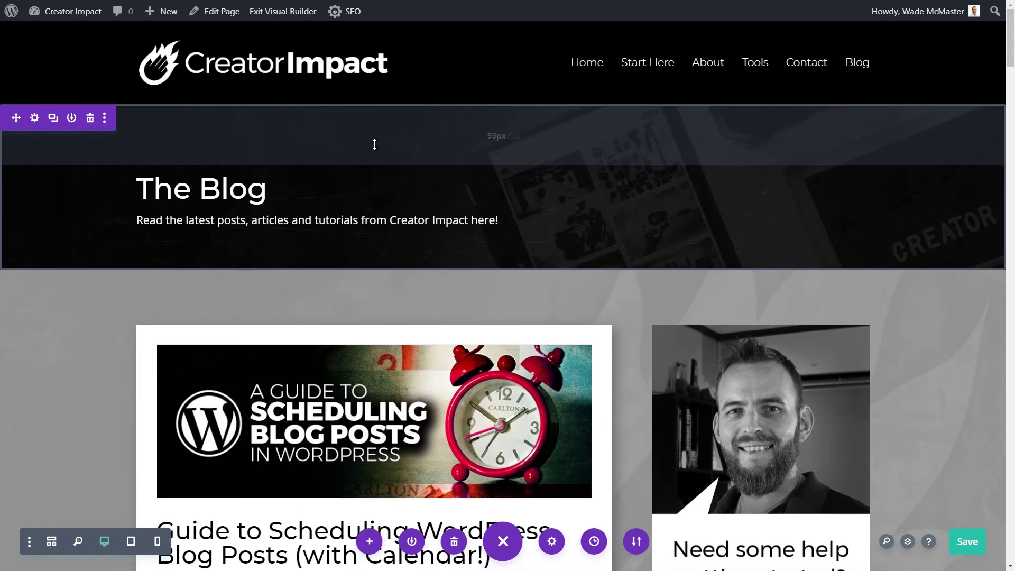
pyautogui.moveTo(367, 260); pyautogui.dragTo(363, 308)
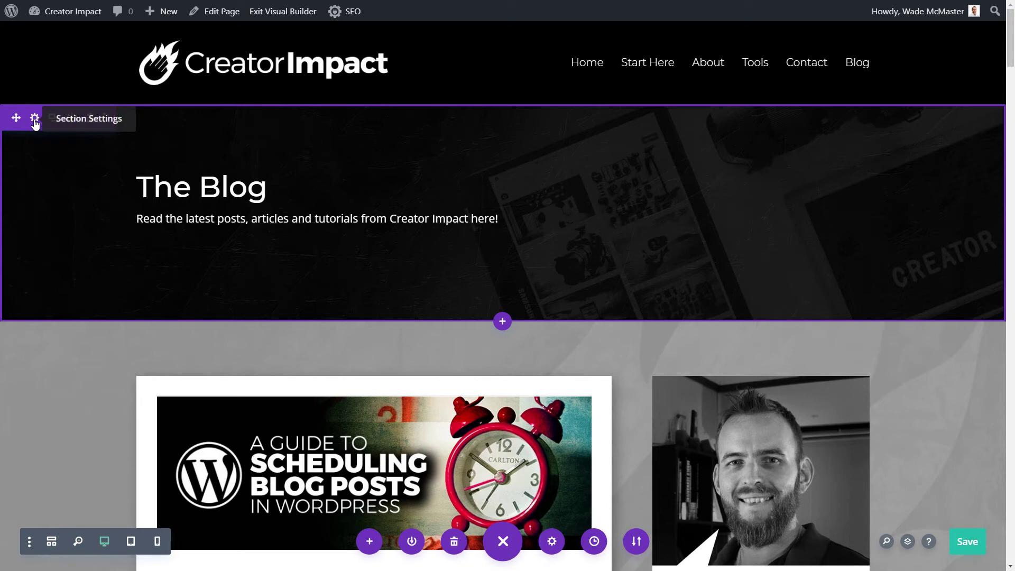
# - Add a bottom divider to the header section in the simple slanted style that slopes down from left to right
pyautogui.click(34, 118)
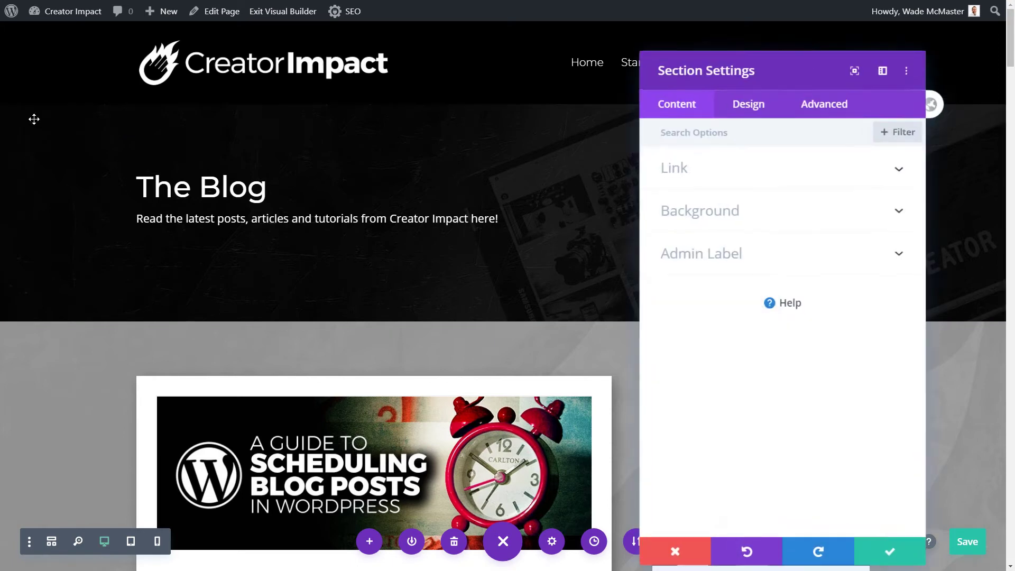
pyautogui.click(759, 118)
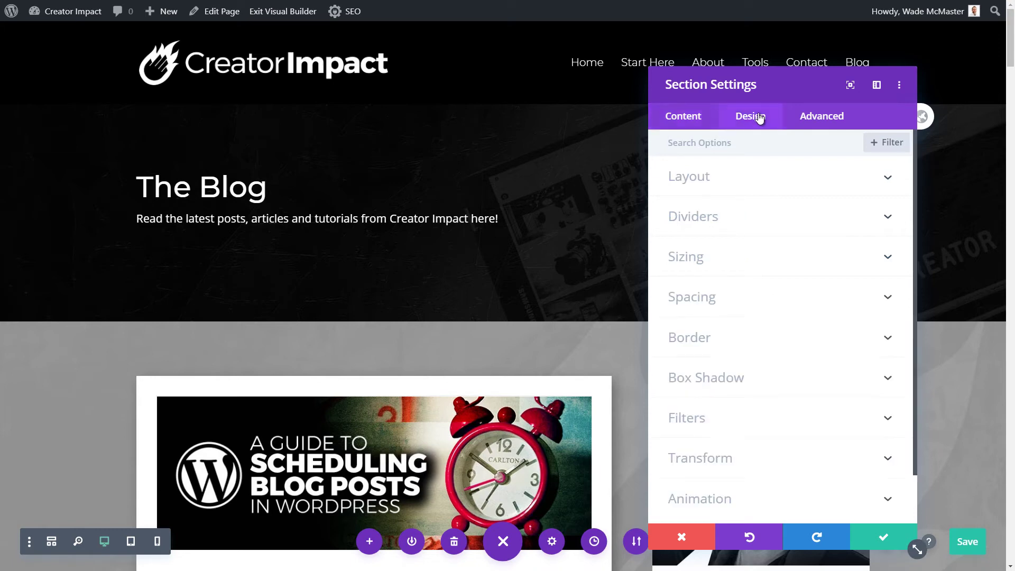
pyautogui.click(729, 228)
pyautogui.click(830, 203)
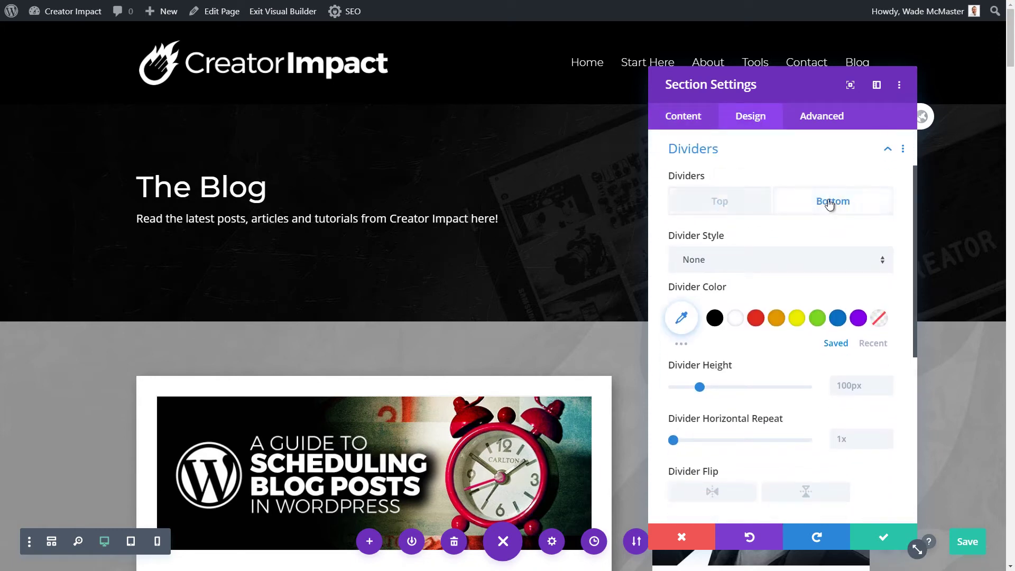
pyautogui.click(880, 275)
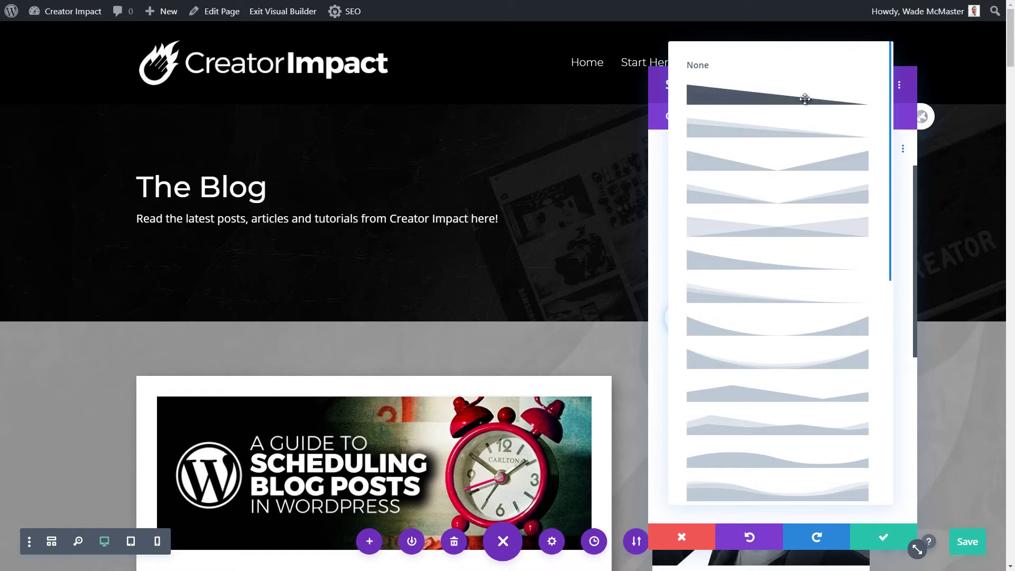
pyautogui.click(804, 99)
pyautogui.moveTo(749, 72); pyautogui.dragTo(839, 118)
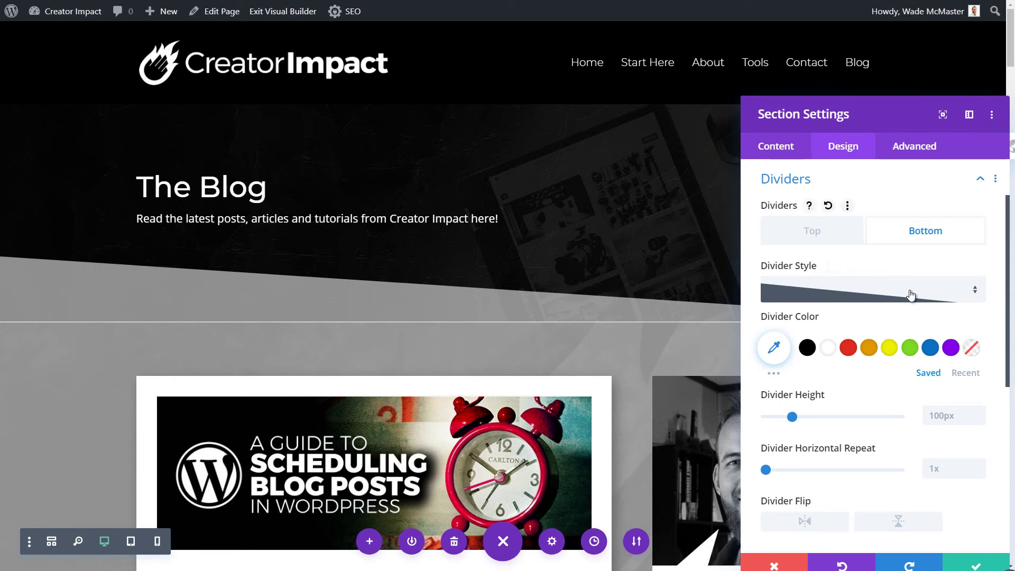
# - Set the header section's bottom divider colour to dark grey #262626 and copy its hex code
pyautogui.click(833, 348)
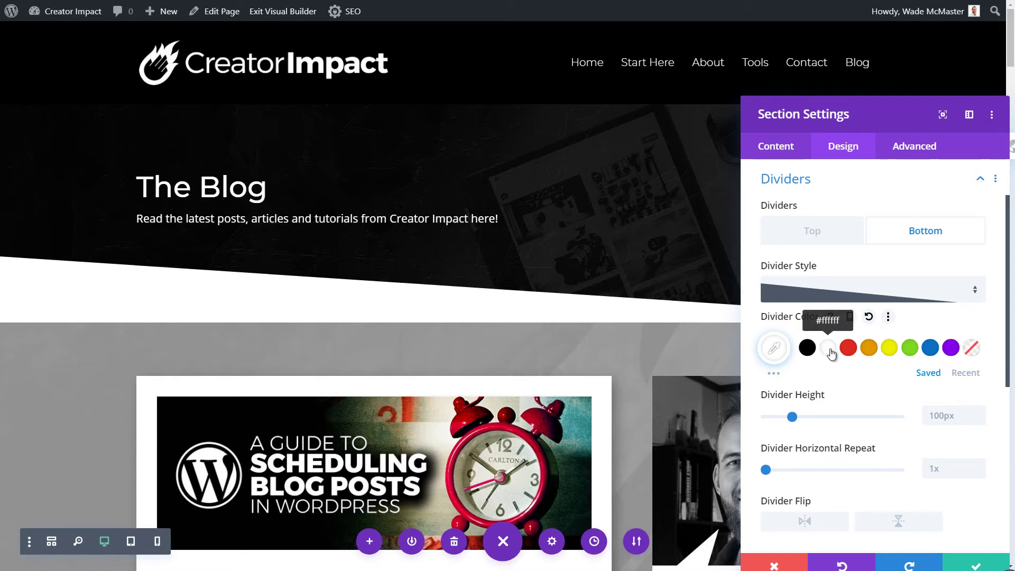
pyautogui.click(775, 349)
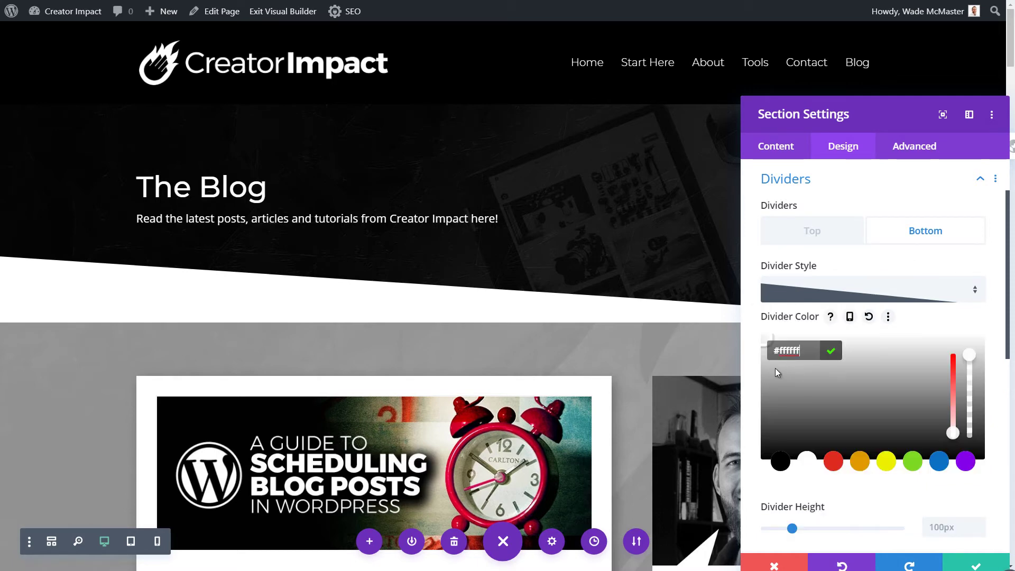
pyautogui.moveTo(775, 368); pyautogui.dragTo(748, 445)
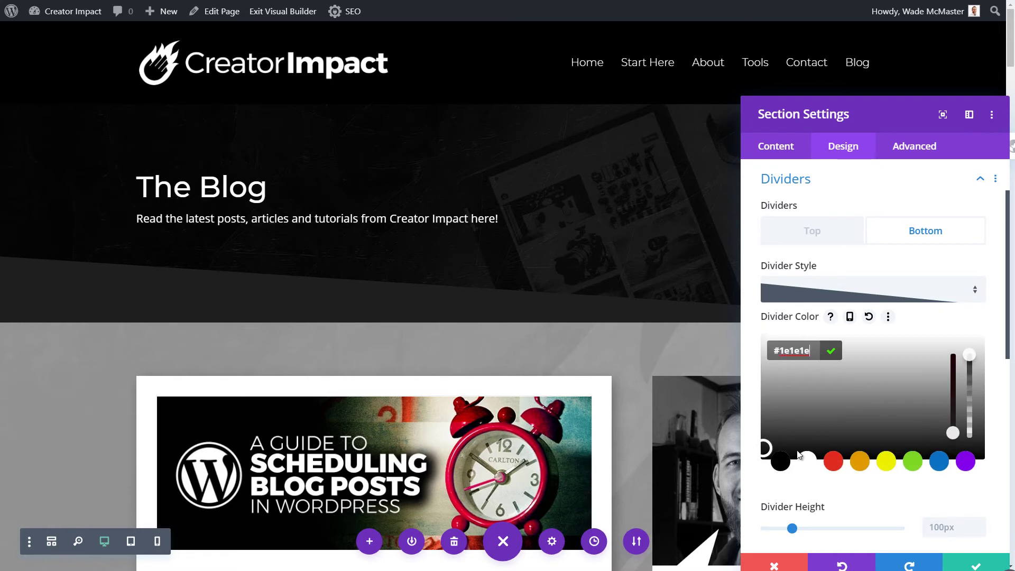
pyautogui.click(825, 453)
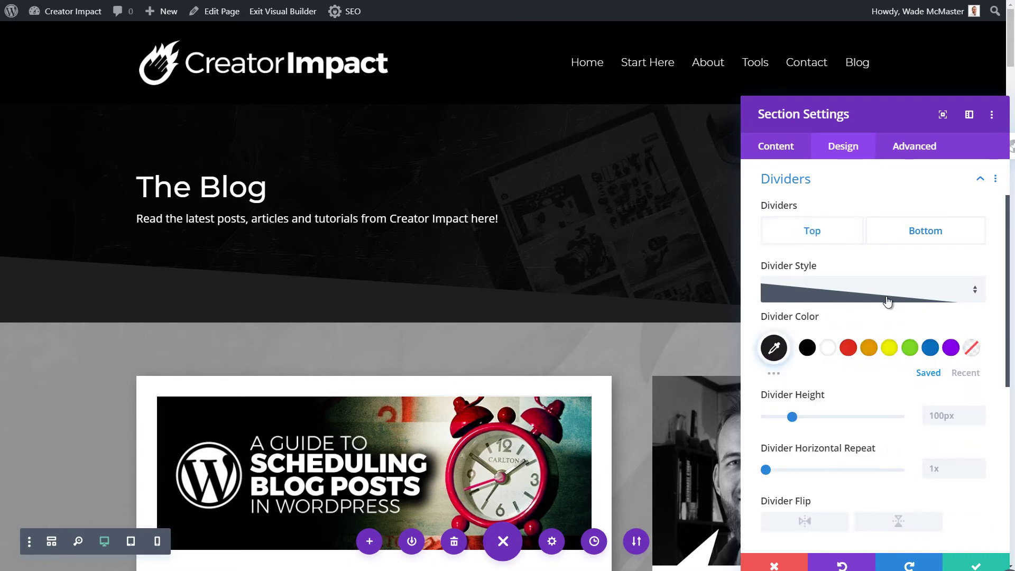
pyautogui.click(775, 349)
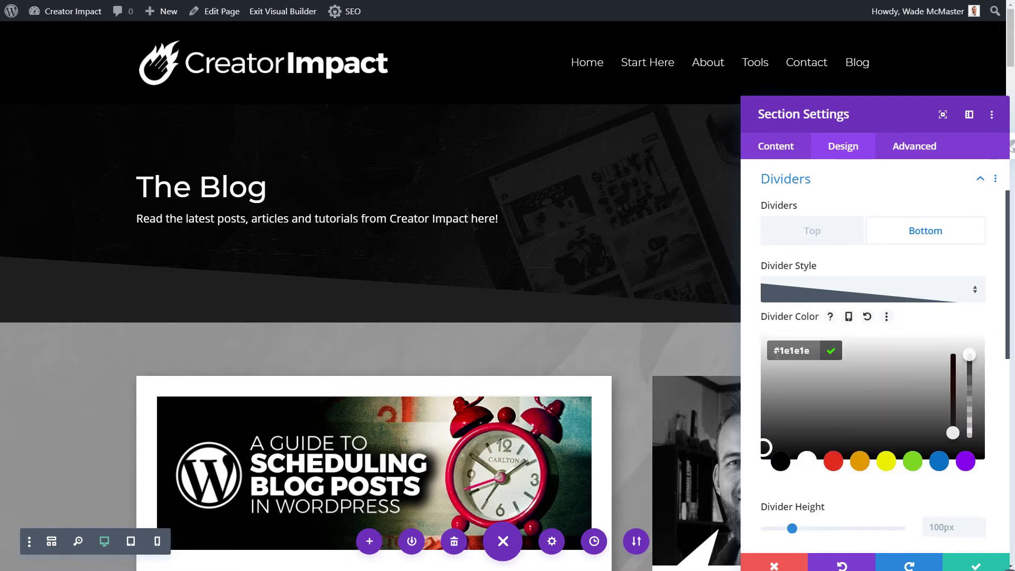
pyautogui.moveTo(765, 449); pyautogui.dragTo(764, 444)
pyautogui.doubleClick(781, 350)
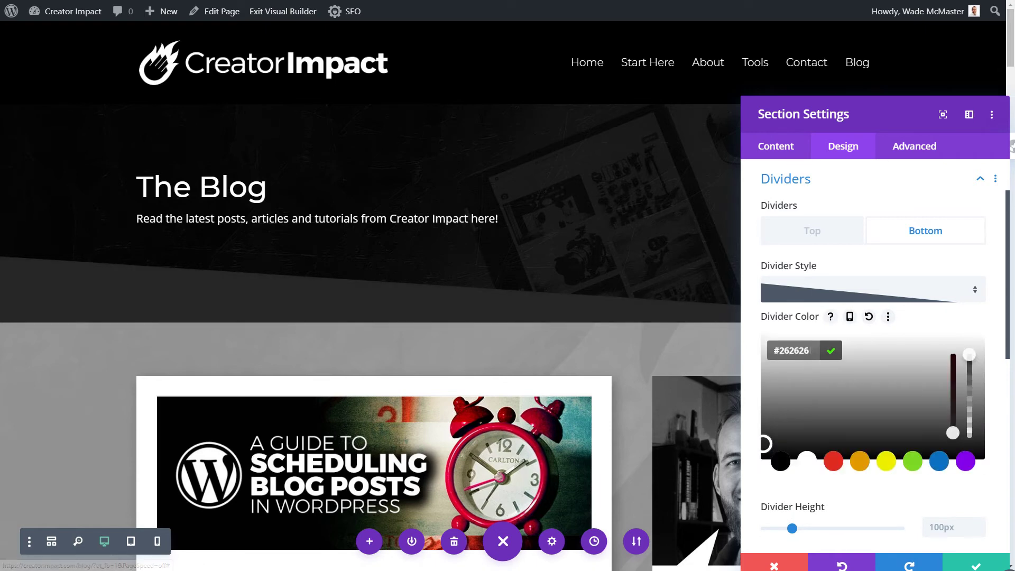
pyautogui.rightClick(786, 350)
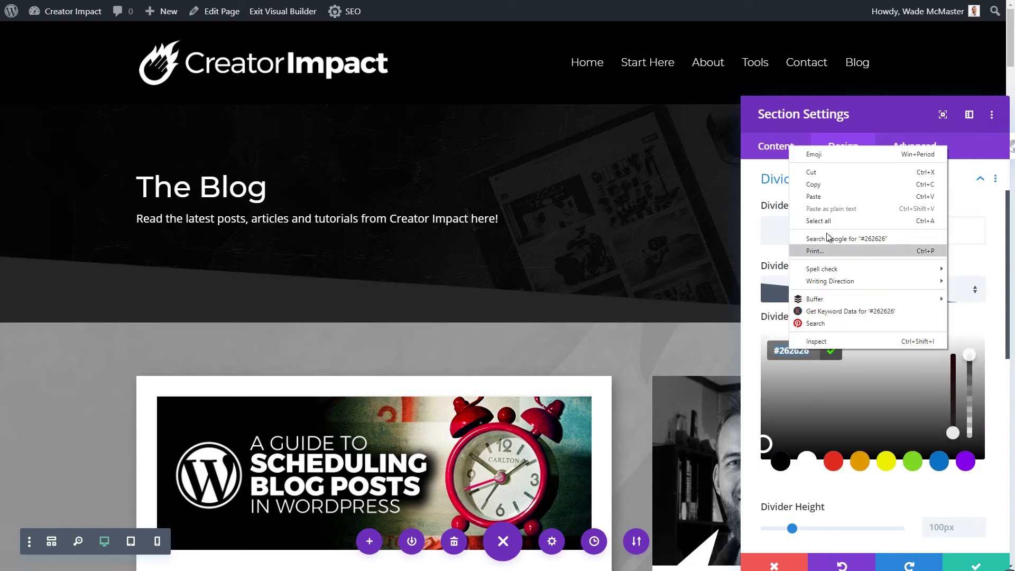
pyautogui.click(824, 186)
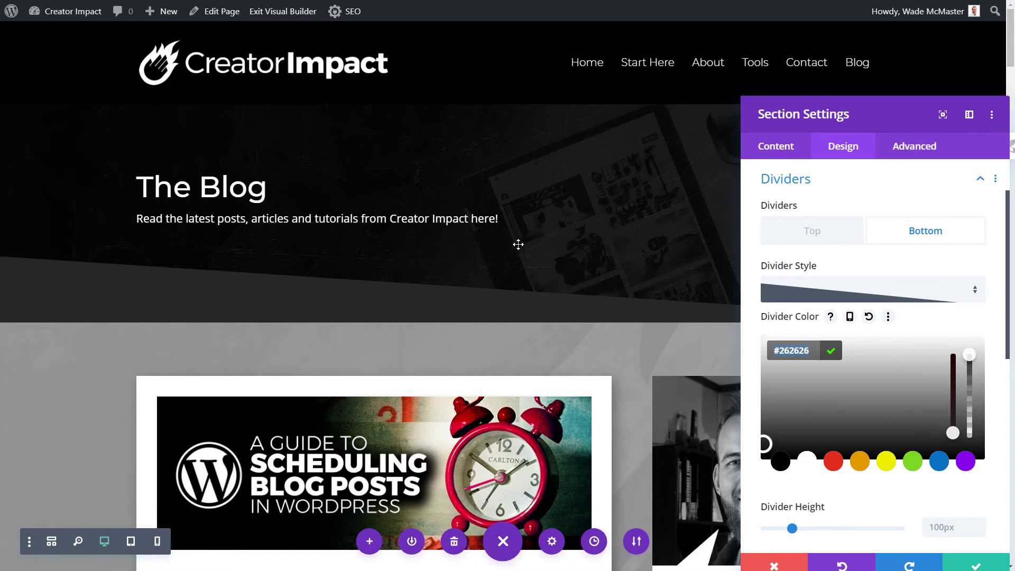
# - Reduce the bottom divider's height to 86px, flip it horizontally and save the header section settings
pyautogui.scroll(-2, 799, 429)
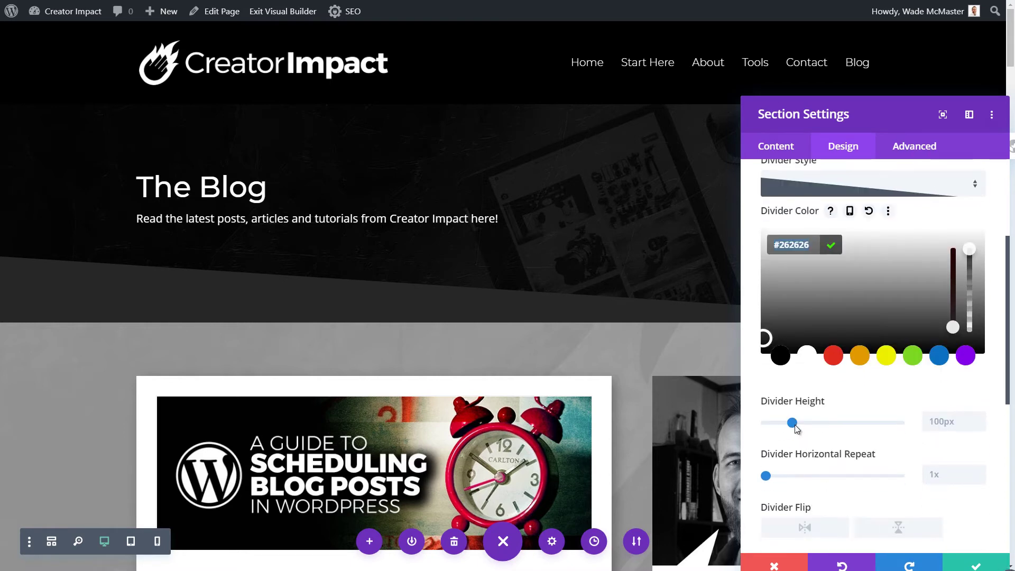
pyautogui.moveTo(796, 428); pyautogui.dragTo(791, 427)
pyautogui.scroll(-1, 789, 425)
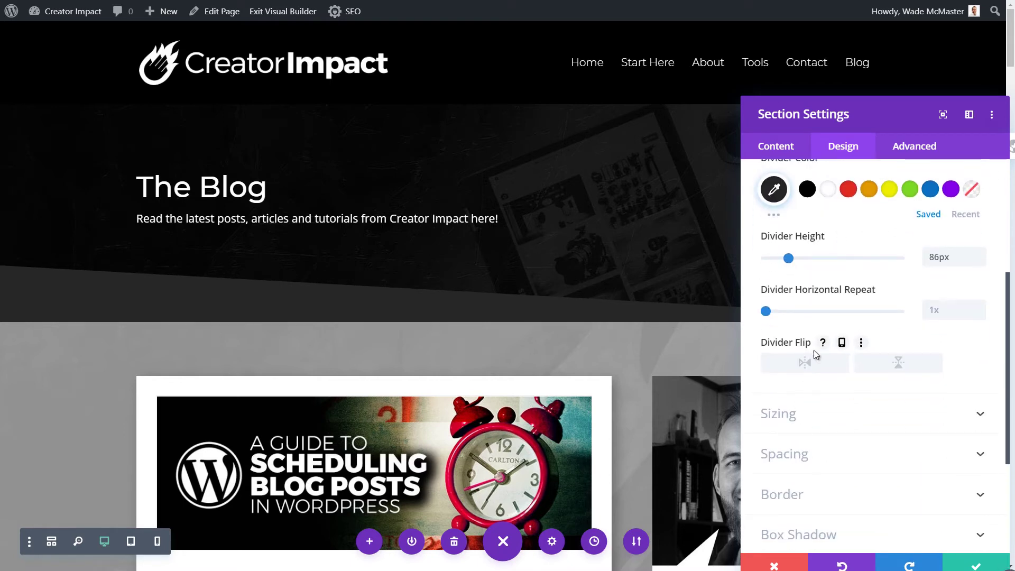
pyautogui.click(805, 365)
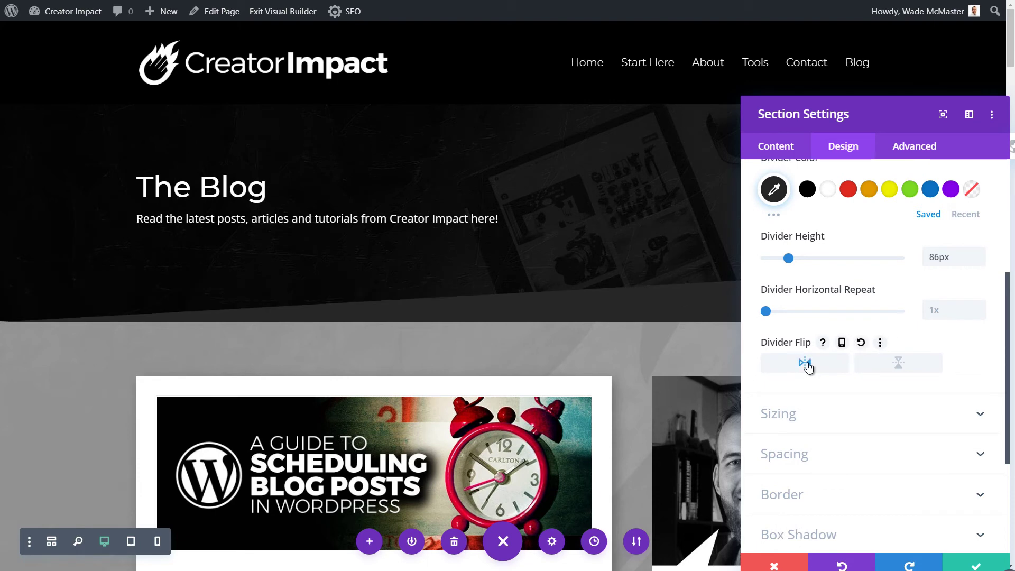
pyautogui.click(971, 563)
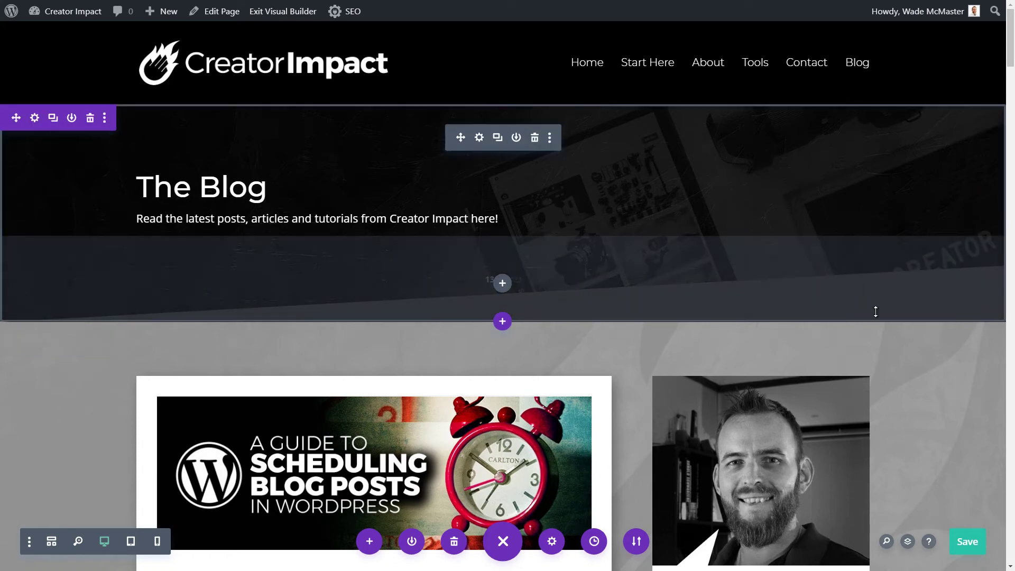
# - Add a background gradient to the blog section with #262626 as its first colour
pyautogui.scroll(-5, 591, 204)
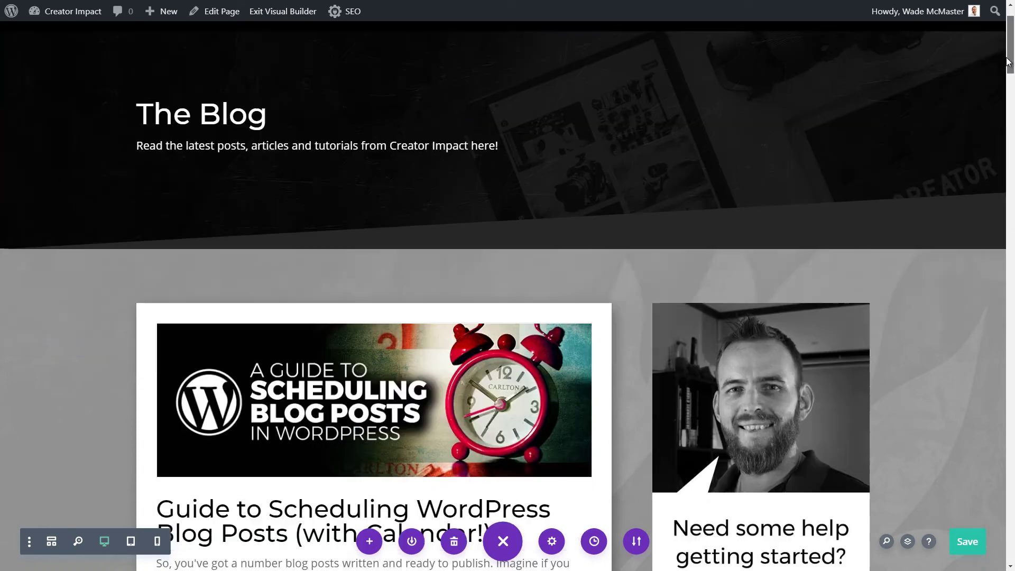
pyautogui.scroll(3, 591, 204)
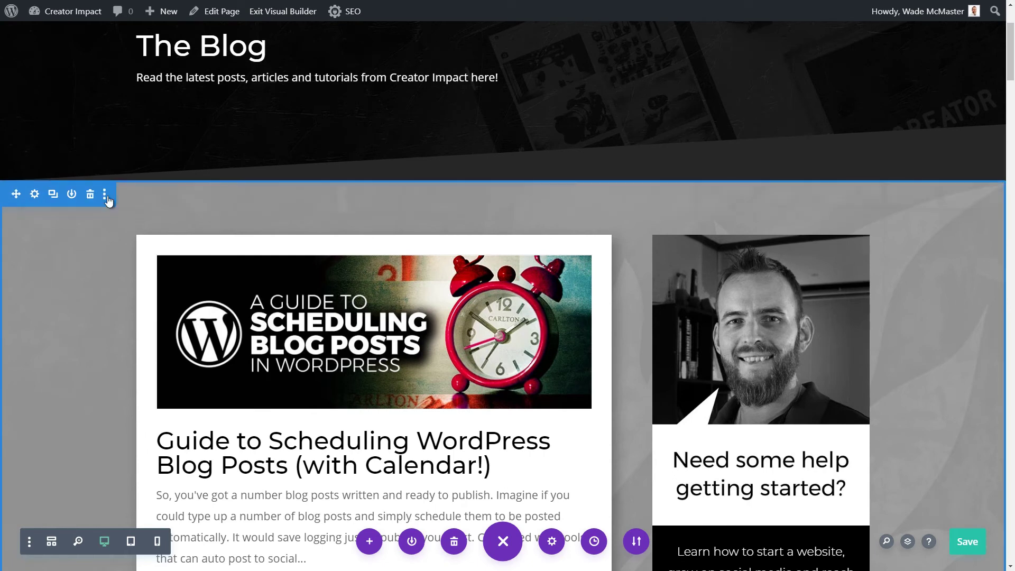
pyautogui.click(34, 196)
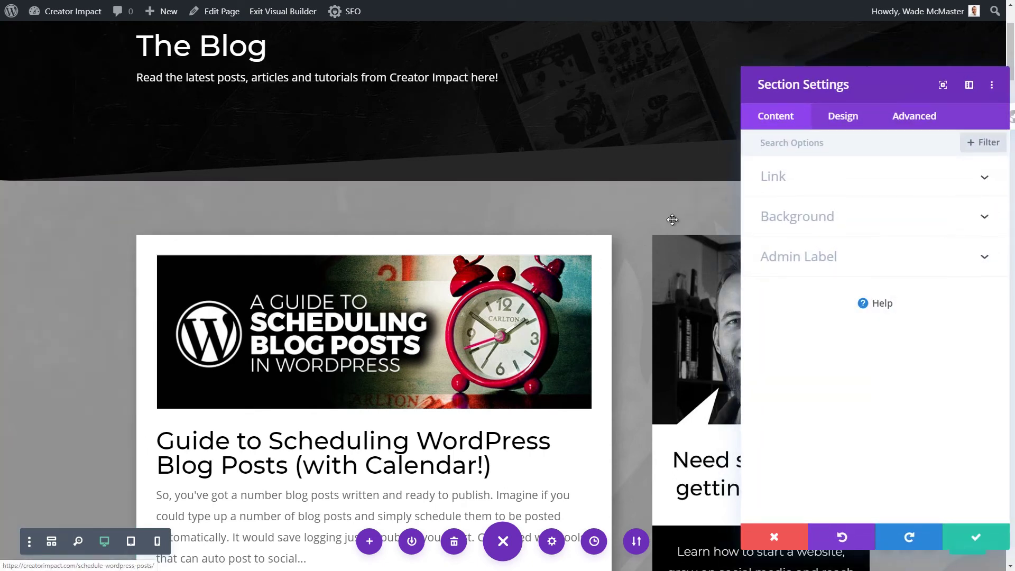
pyautogui.click(816, 216)
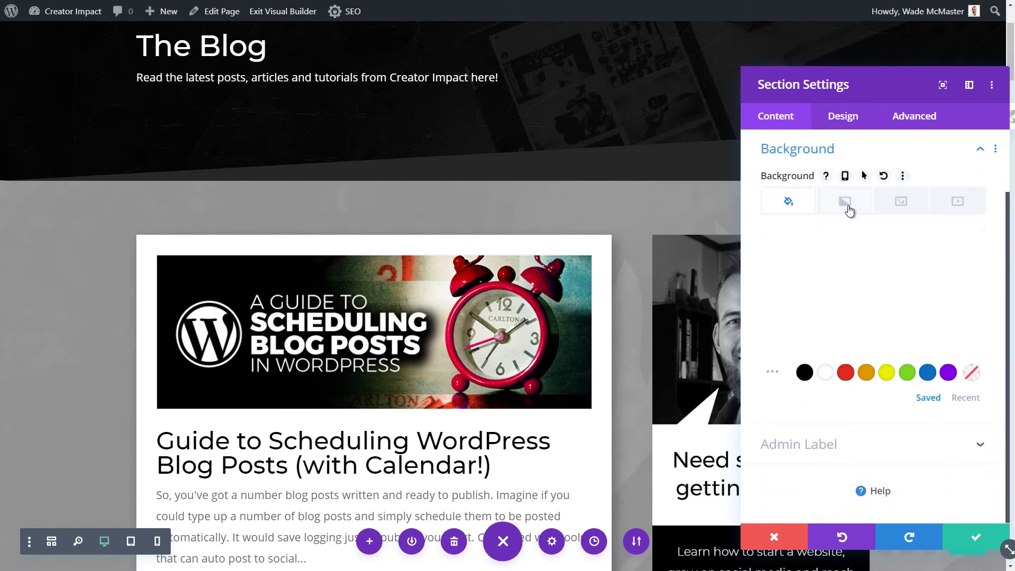
pyautogui.click(850, 202)
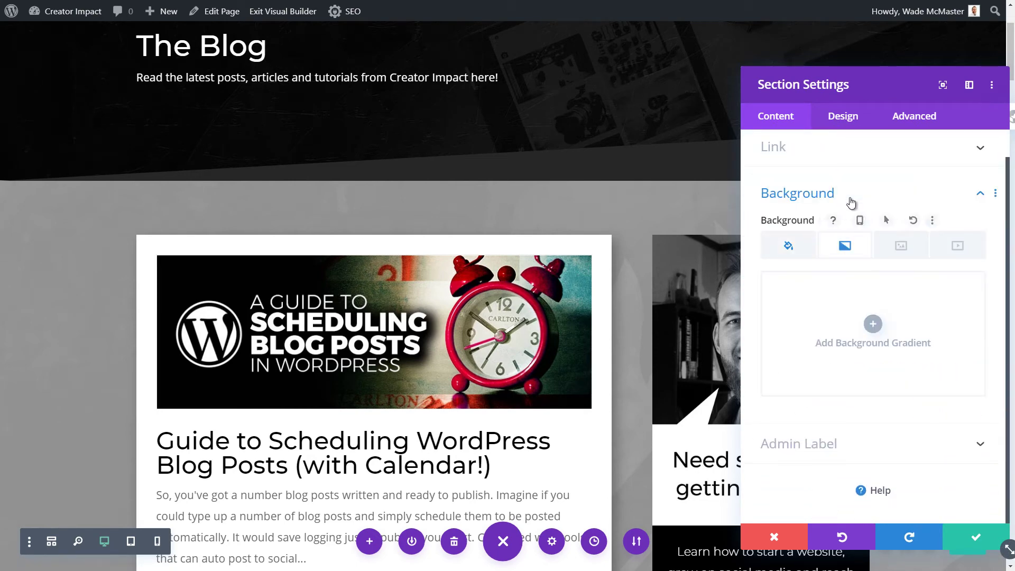
pyautogui.click(873, 325)
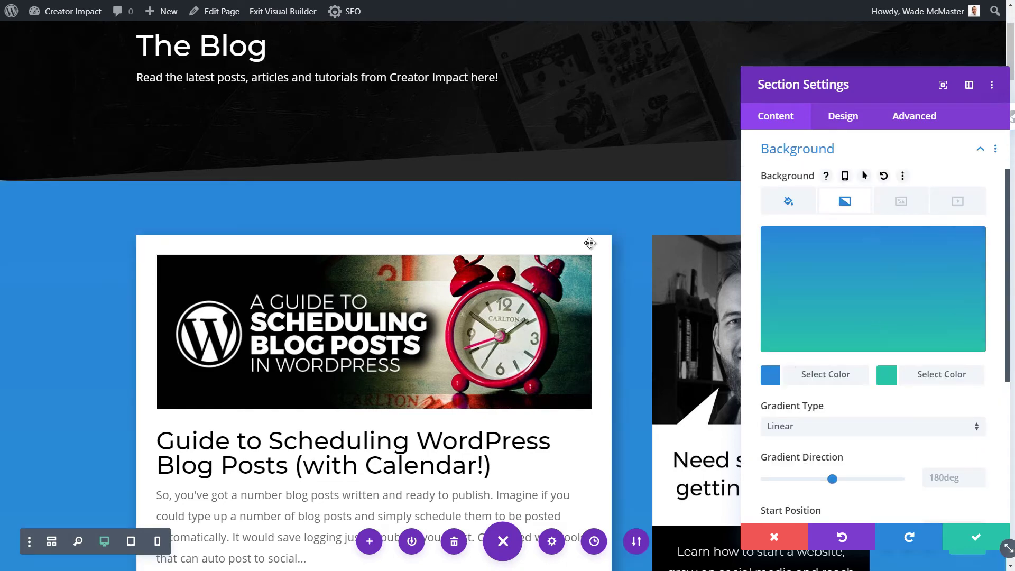
pyautogui.click(769, 376)
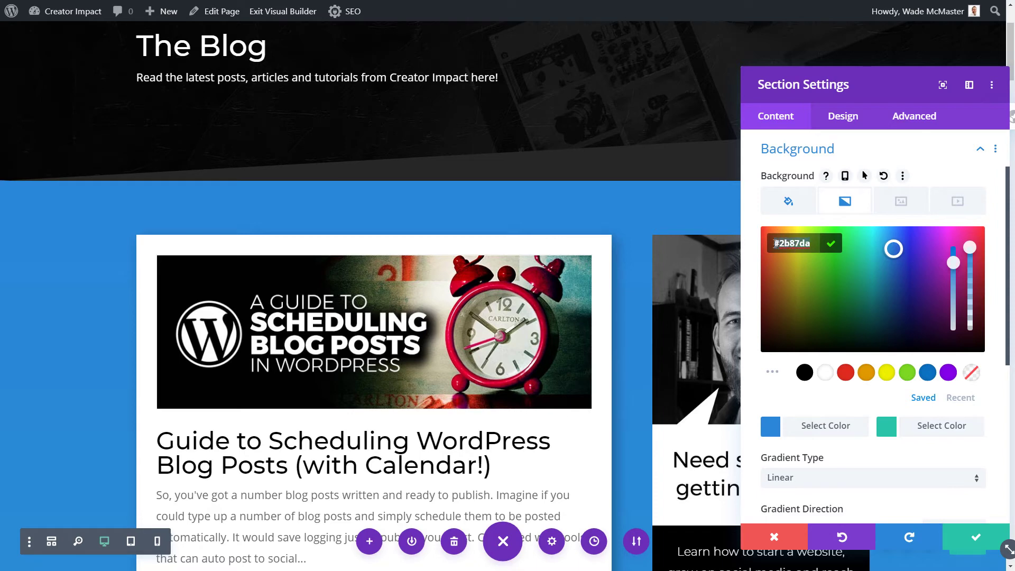
pyautogui.write('#262626')
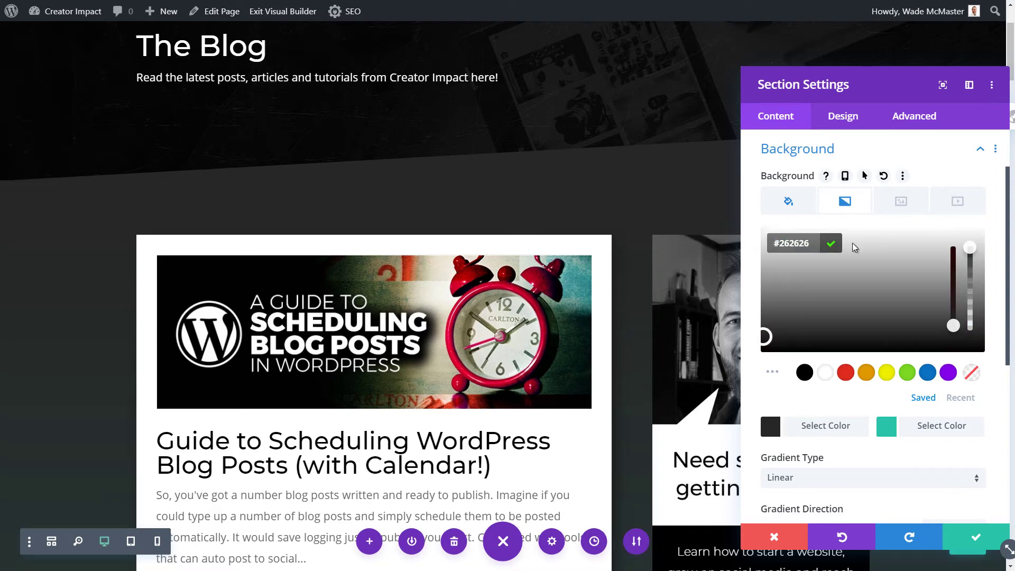
# - Set the blog section gradient's second colour to #262626 at zero opacity and save the section settings
pyautogui.click(887, 427)
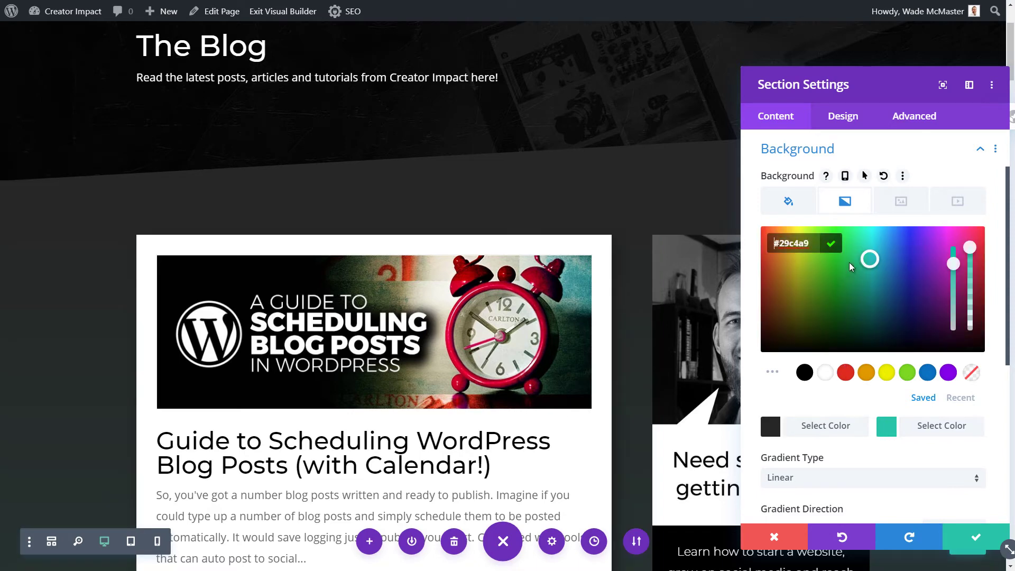
pyautogui.moveTo(749, 251); pyautogui.dragTo(750, 251)
pyautogui.click(908, 371)
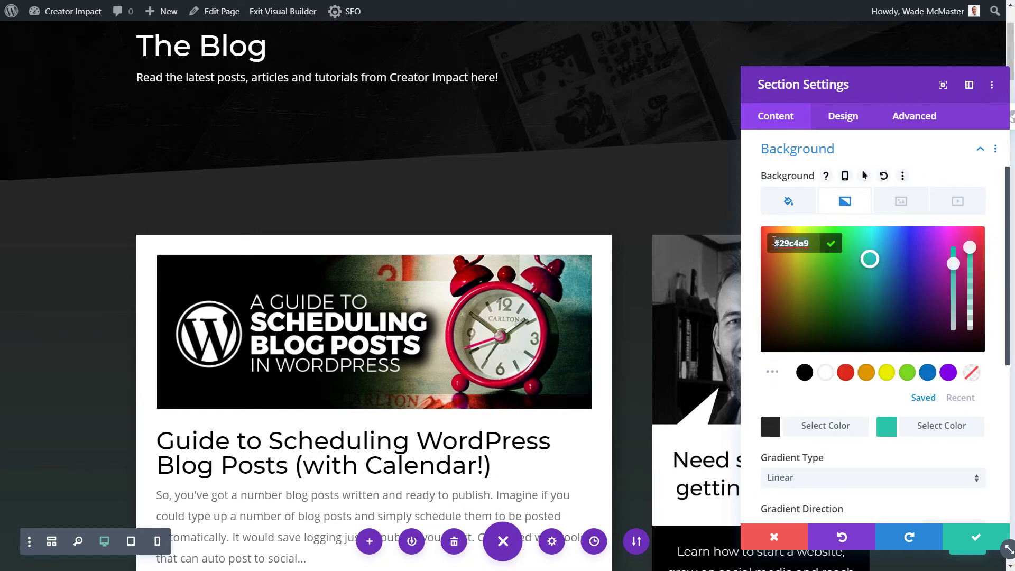
pyautogui.write('#262626')
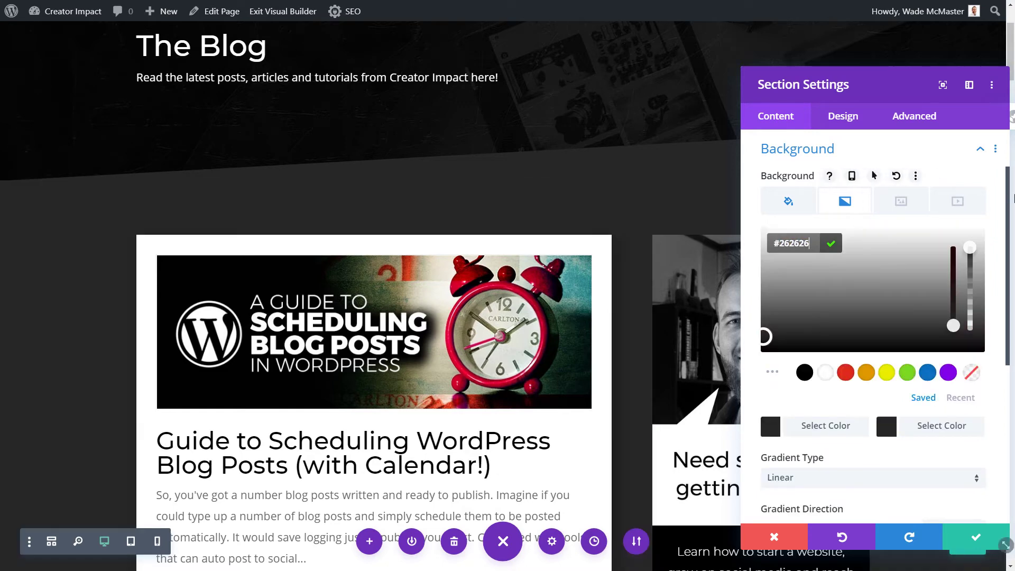
pyautogui.moveTo(969, 247); pyautogui.dragTo(976, 354)
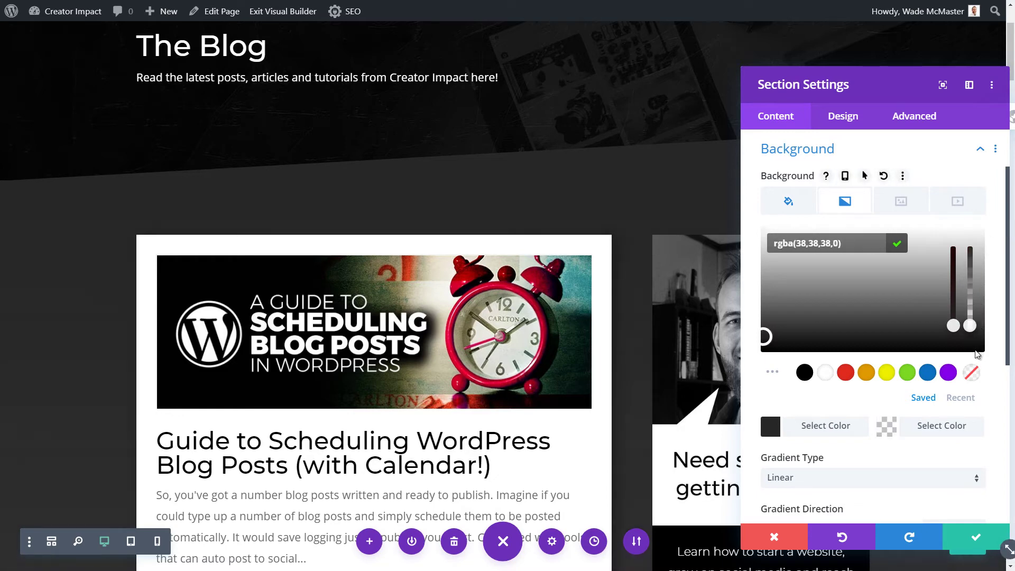
pyautogui.click(949, 449)
pyautogui.click(788, 201)
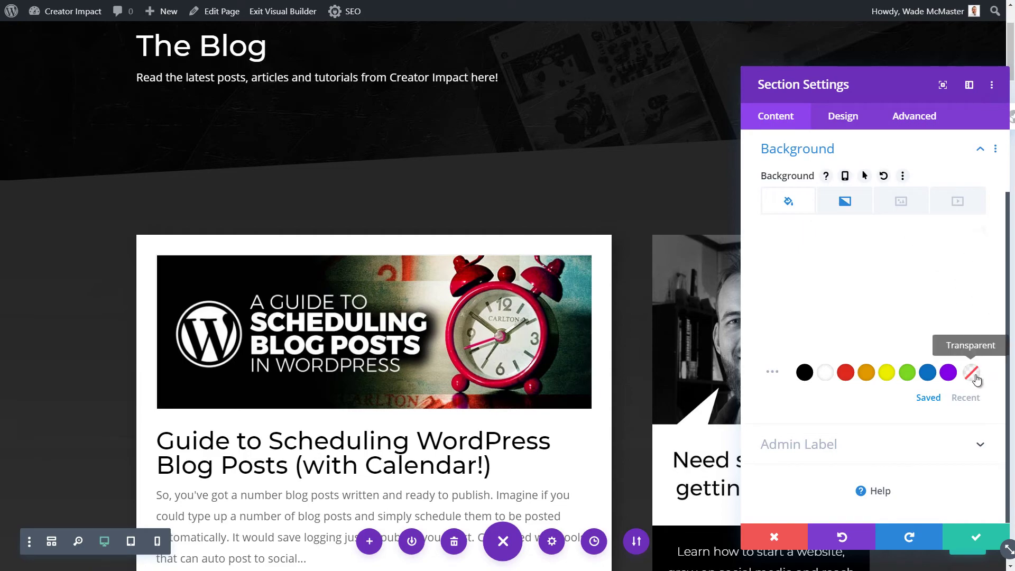
pyautogui.click(976, 537)
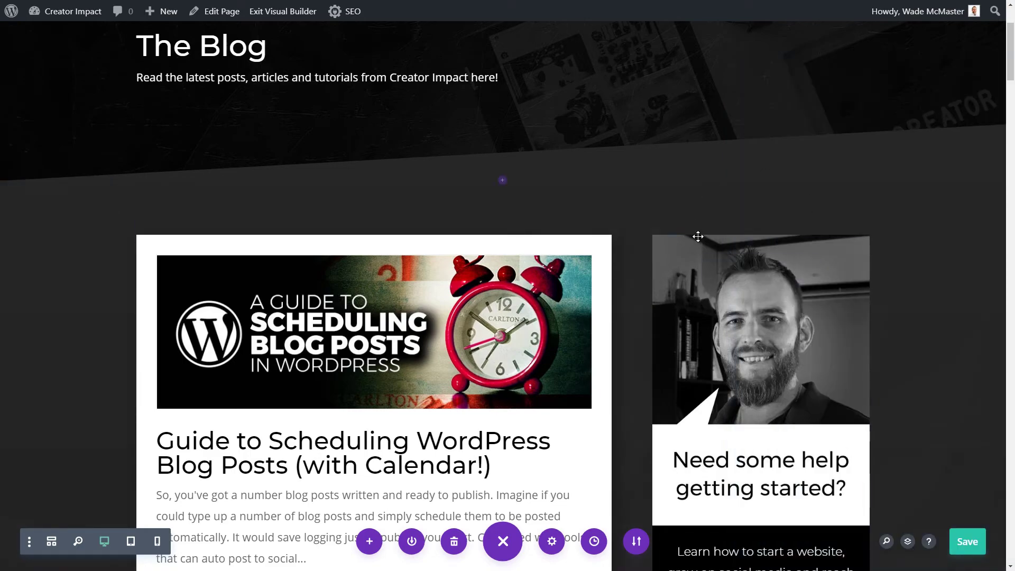
# - Slightly enlarge the header section's bottom padding directly on the page
pyautogui.moveTo(1011, 69); pyautogui.dragTo(1002, 26)
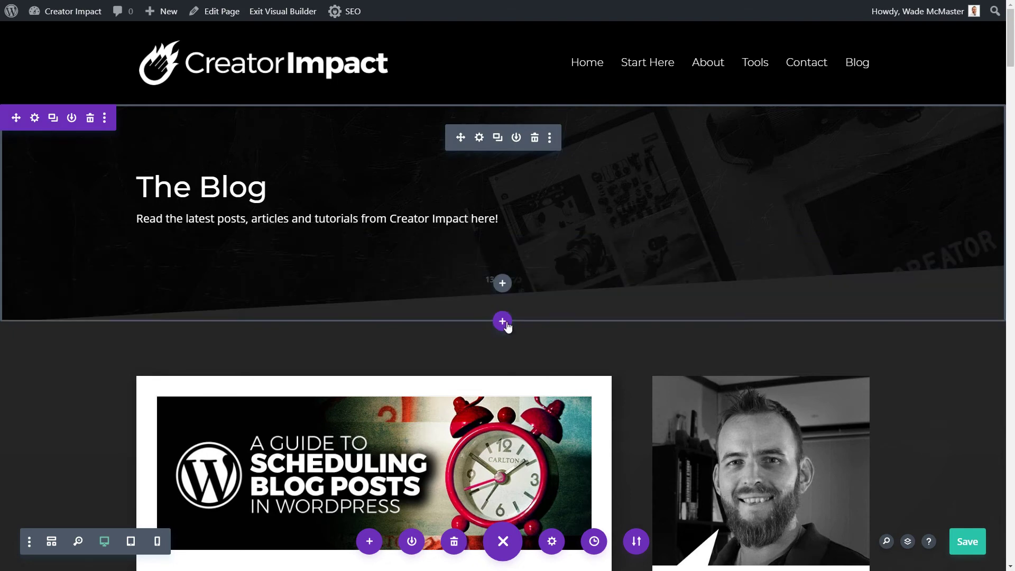
pyautogui.moveTo(242, 283); pyautogui.dragTo(244, 303)
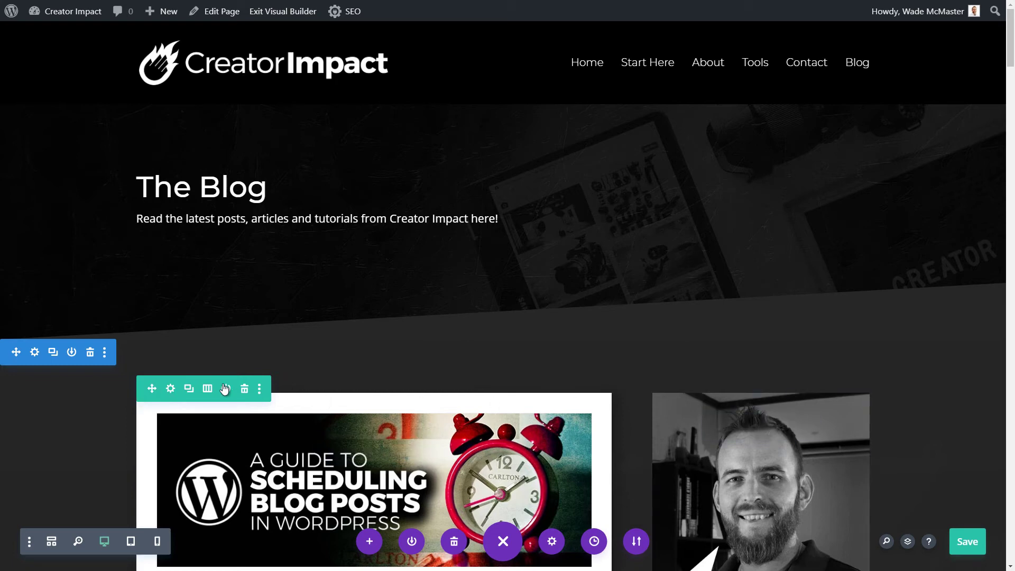
# - Give the blog row a top margin of -100px so it moves up toward the header
pyautogui.click(171, 389)
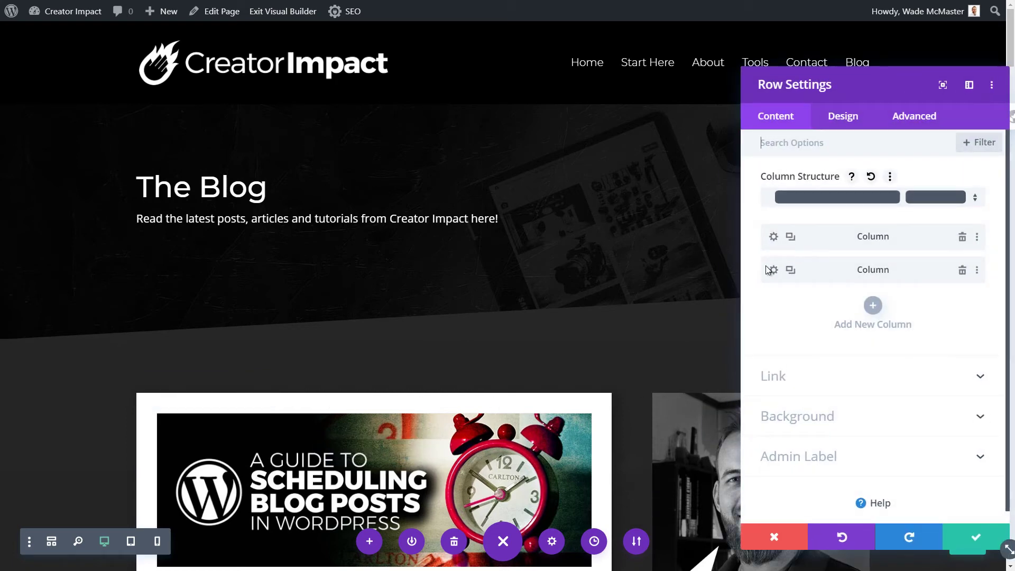
pyautogui.click(844, 116)
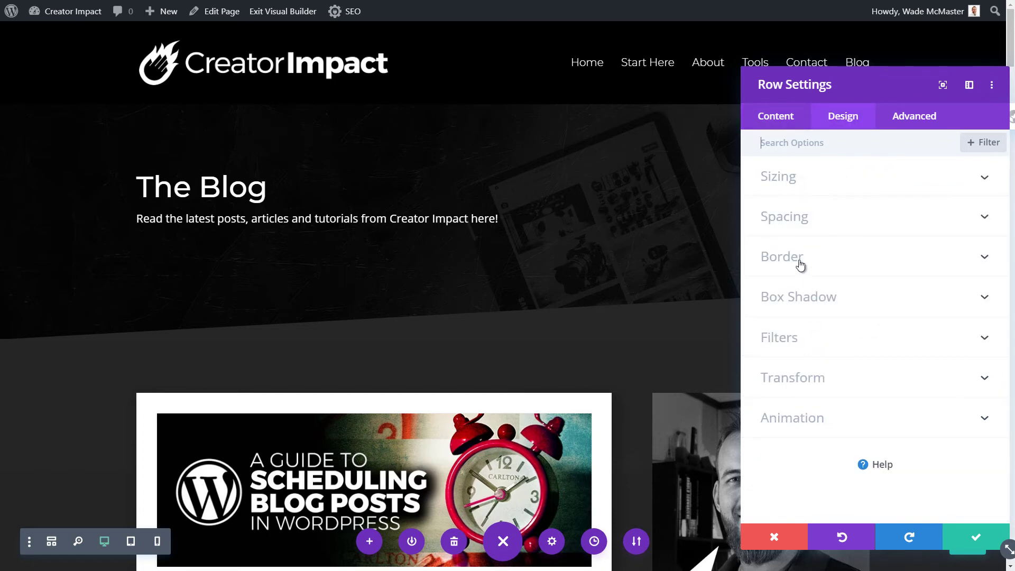
pyautogui.click(797, 218)
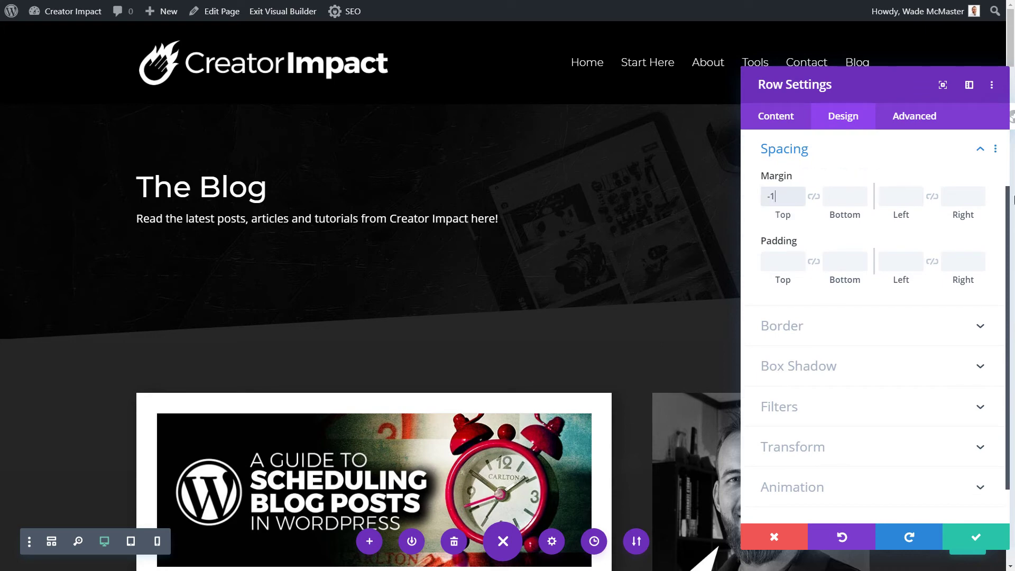
pyautogui.press('Tab')
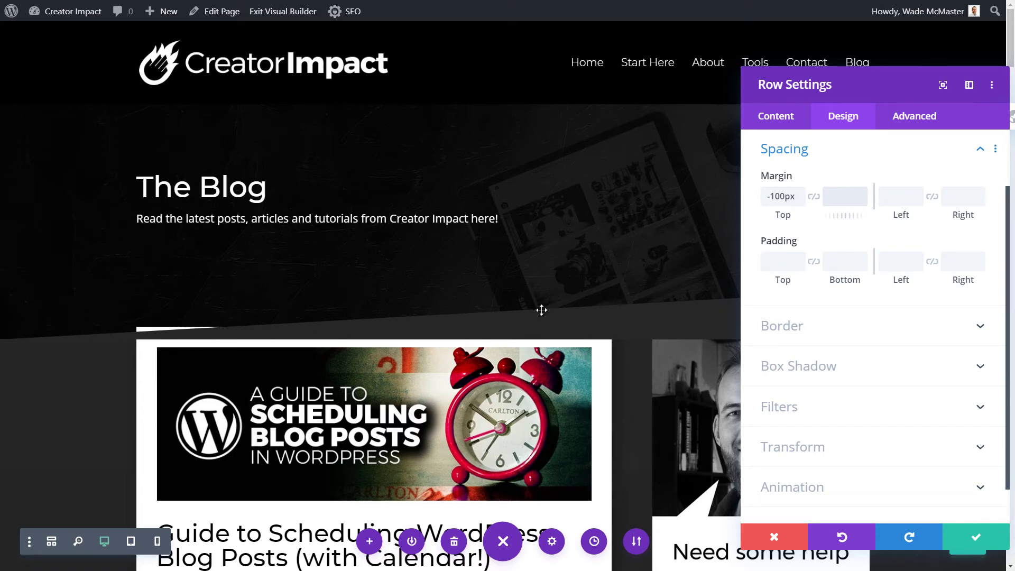
# - Raise the blog row's Z Index to 390 so the row sits above the header section
pyautogui.click(904, 122)
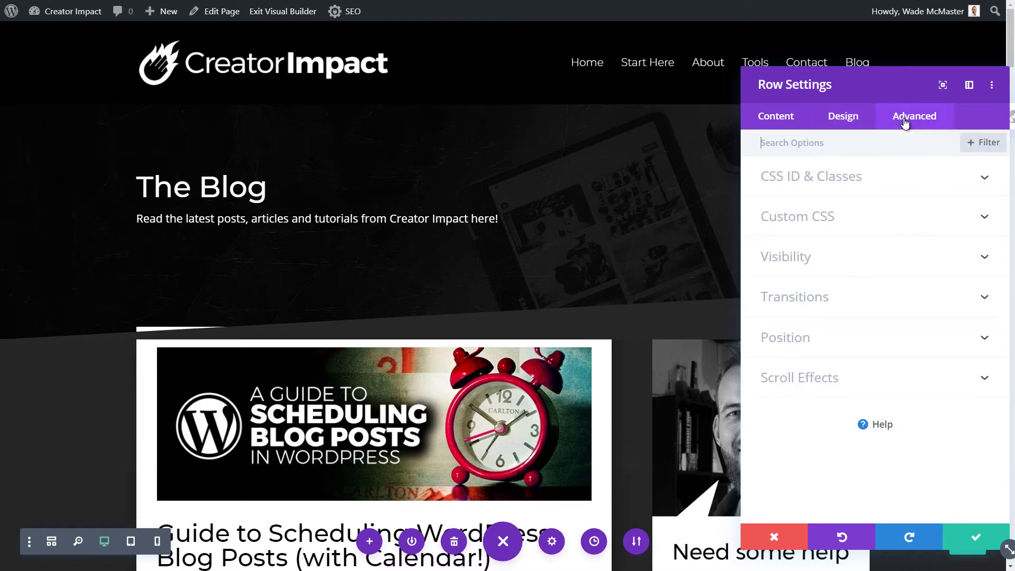
pyautogui.click(823, 259)
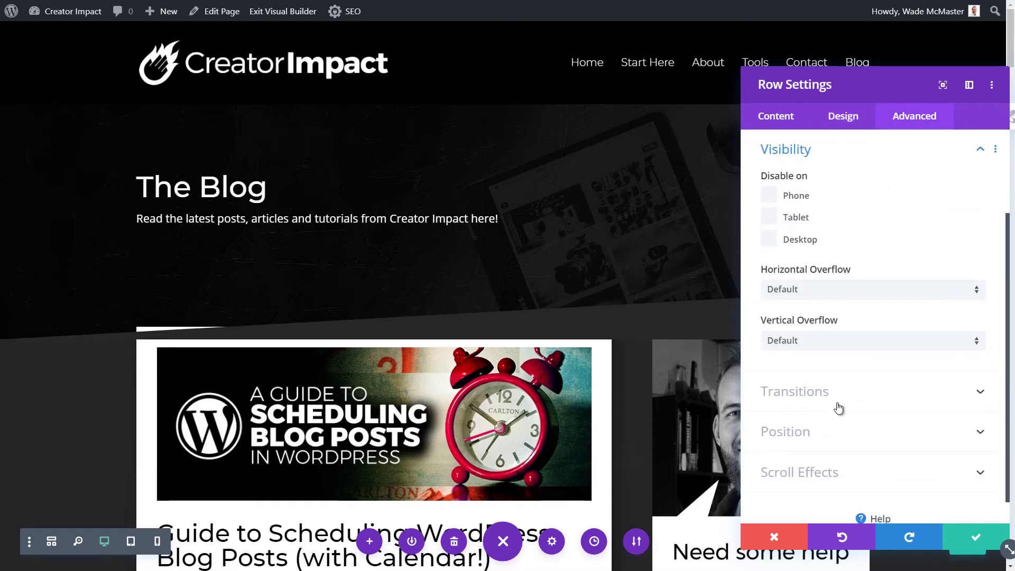
pyautogui.click(810, 435)
pyautogui.scroll(-3, 834, 391)
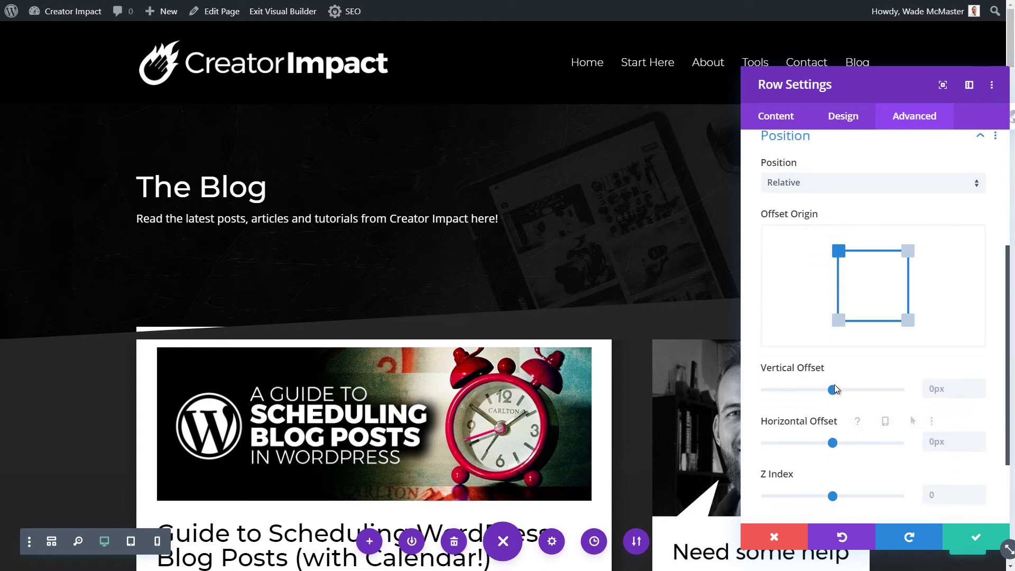
pyautogui.moveTo(835, 407); pyautogui.dragTo(863, 408)
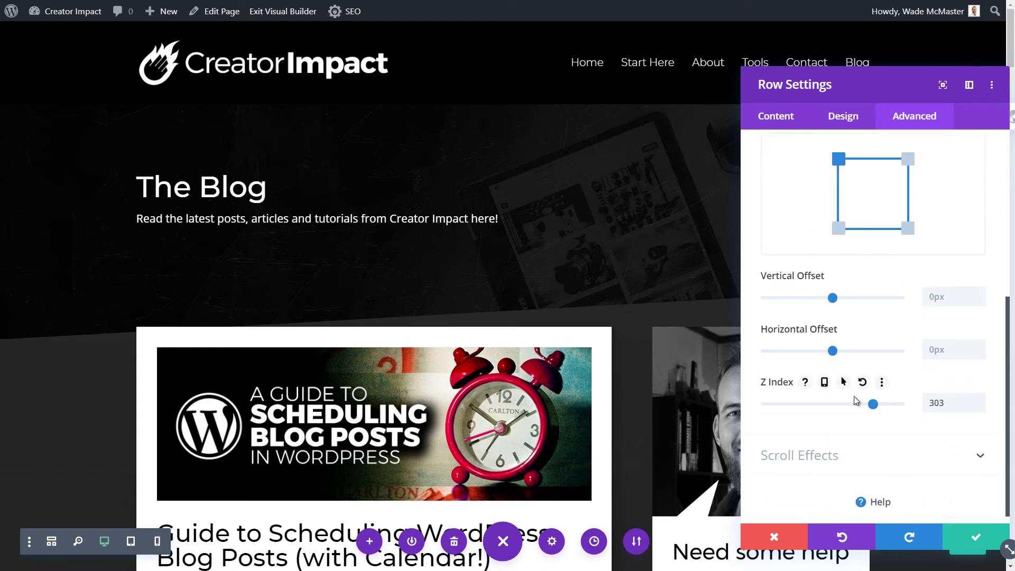
pyautogui.scroll(3, 833, 224)
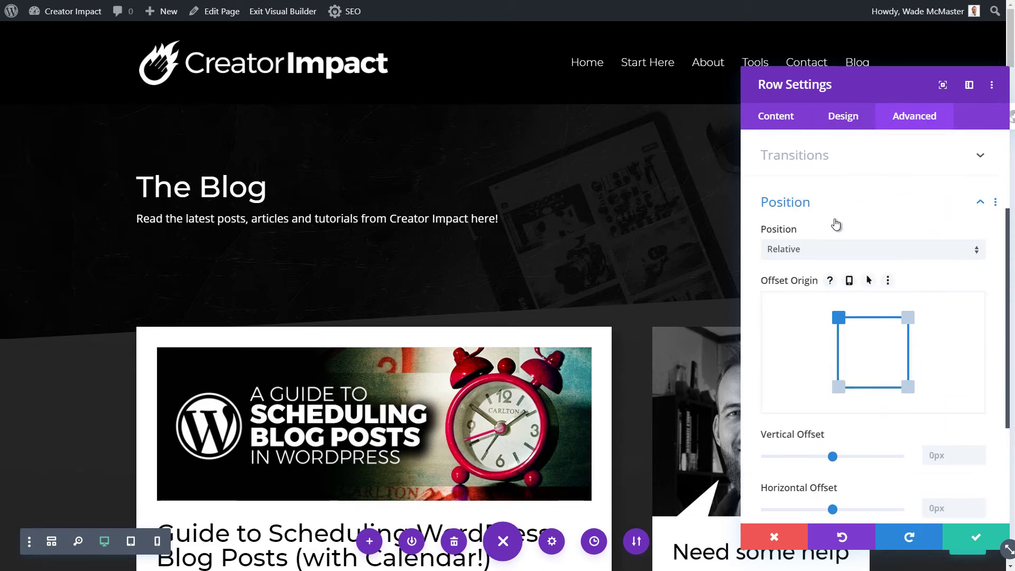
pyautogui.scroll(-3, 865, 354)
pyautogui.moveTo(873, 407)
pyautogui.mouseDown()
pyautogui.moveTo(752, 421)
pyautogui.moveTo(888, 418)
pyautogui.mouseUp()
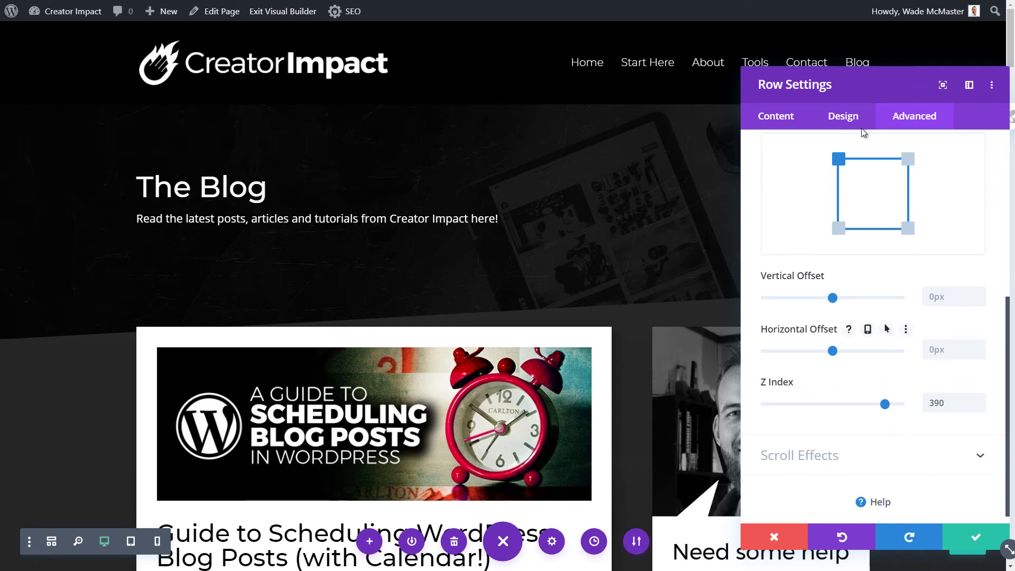
# - Set the blog row's top margin to -130px
pyautogui.click(842, 114)
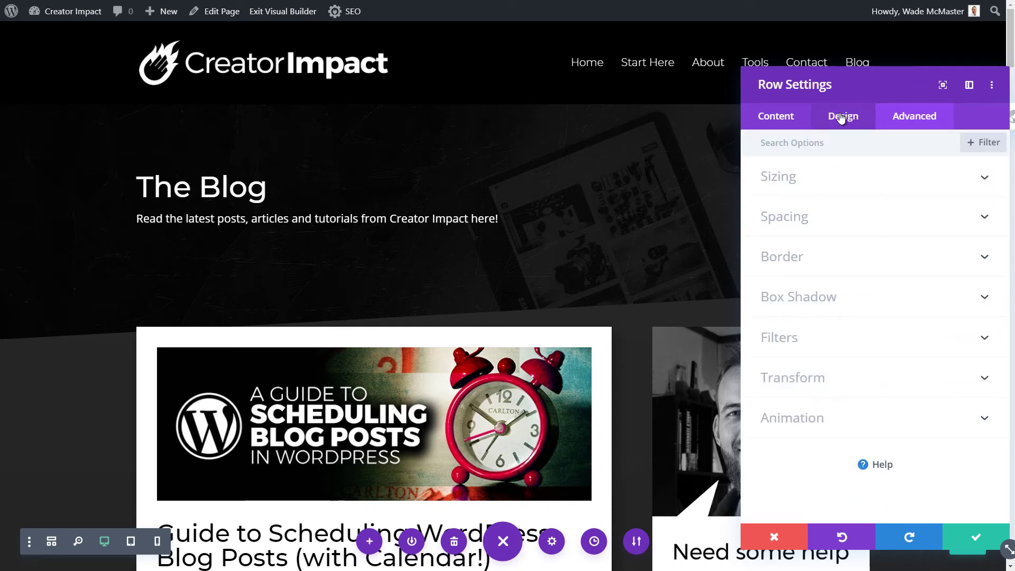
pyautogui.click(784, 214)
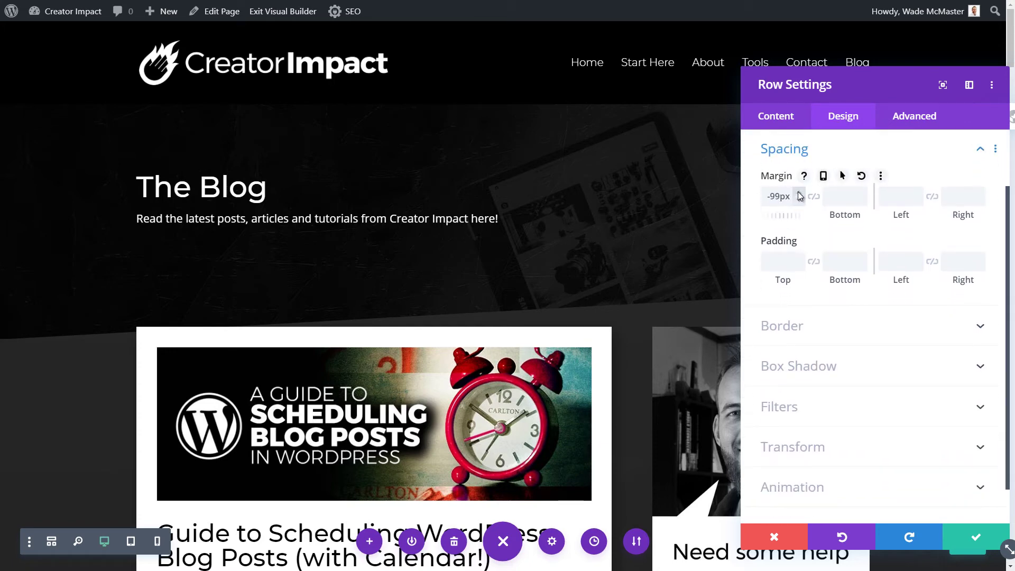
pyautogui.click(797, 191)
pyautogui.click(800, 203)
pyautogui.click(800, 204)
pyautogui.click(800, 204)
pyautogui.click(801, 204)
pyautogui.click(801, 204)
pyautogui.click(801, 204)
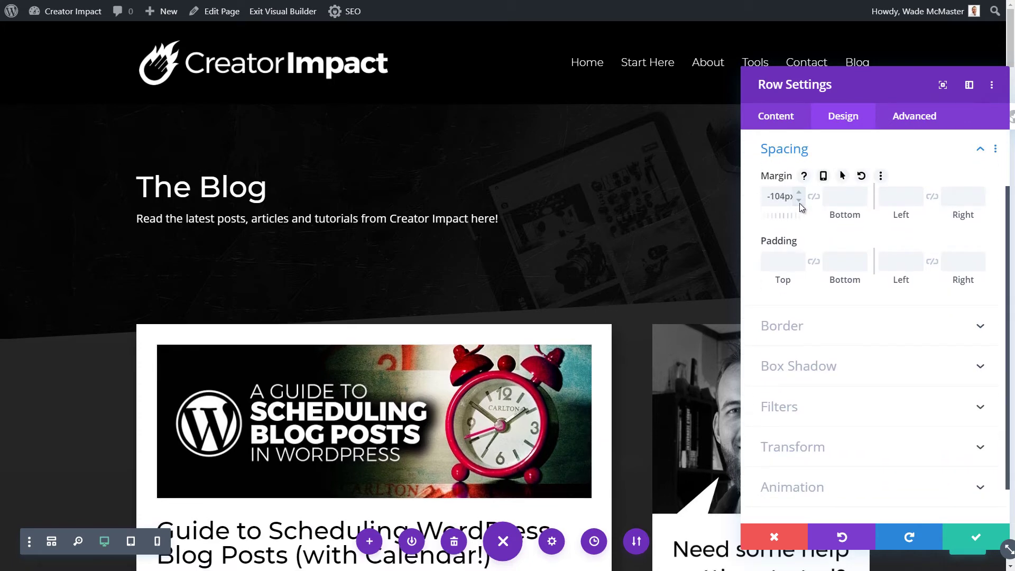
pyautogui.moveTo(784, 196); pyautogui.dragTo(715, 196)
pyautogui.write('-')
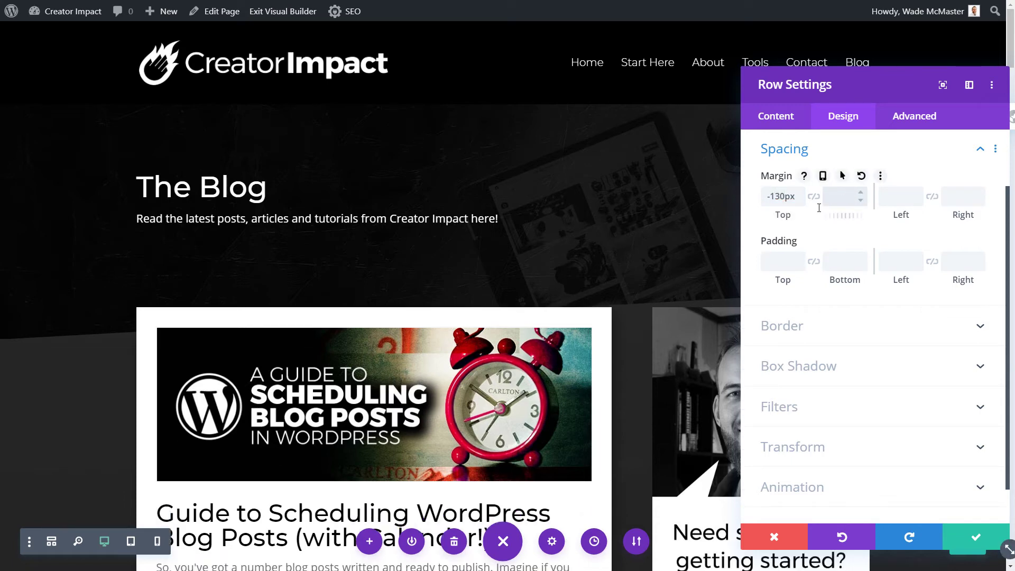
# - Nudge the blog row's top margin to slightly beyond -148px and save the row settings
pyautogui.click(799, 201)
pyautogui.click(799, 201)
pyautogui.click(799, 201)
pyautogui.click(799, 201)
pyautogui.click(799, 200)
pyautogui.click(799, 201)
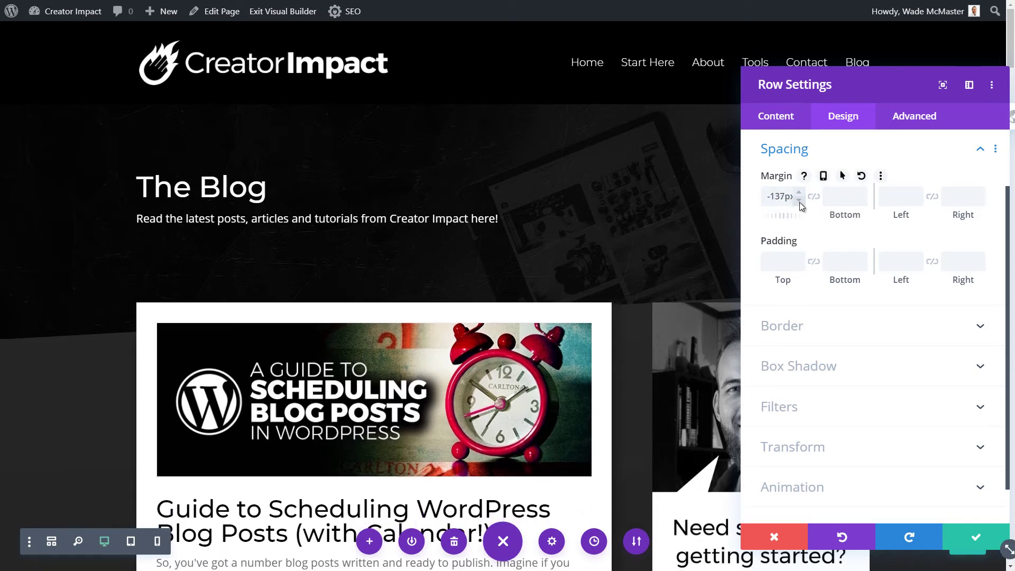
pyautogui.click(799, 201)
pyautogui.click(799, 201)
pyautogui.click(799, 200)
pyautogui.click(799, 200)
pyautogui.click(799, 200)
pyautogui.click(799, 200)
pyautogui.click(799, 200)
pyautogui.click(799, 200)
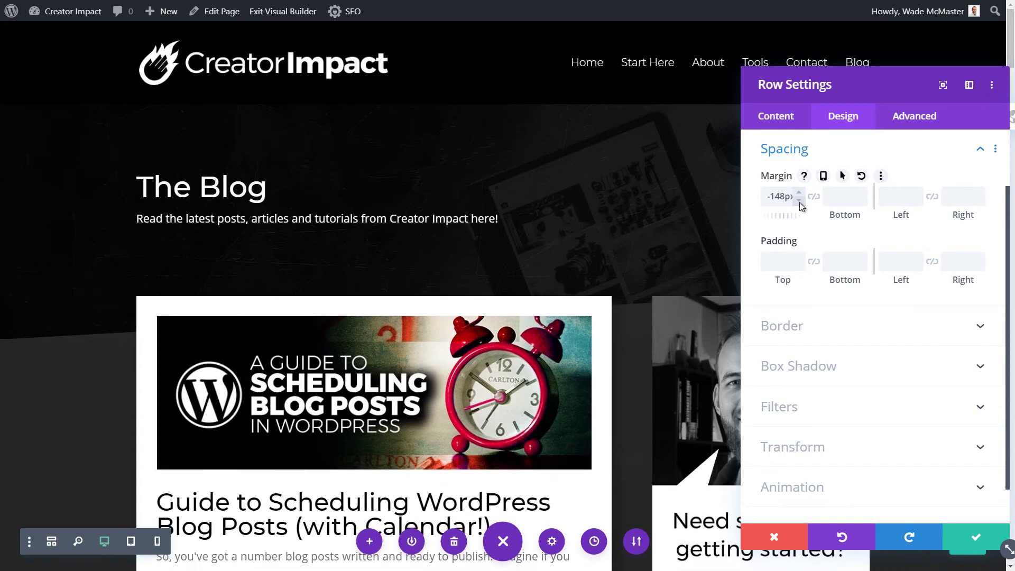
pyautogui.click(799, 201)
pyautogui.click(799, 201)
pyautogui.click(975, 537)
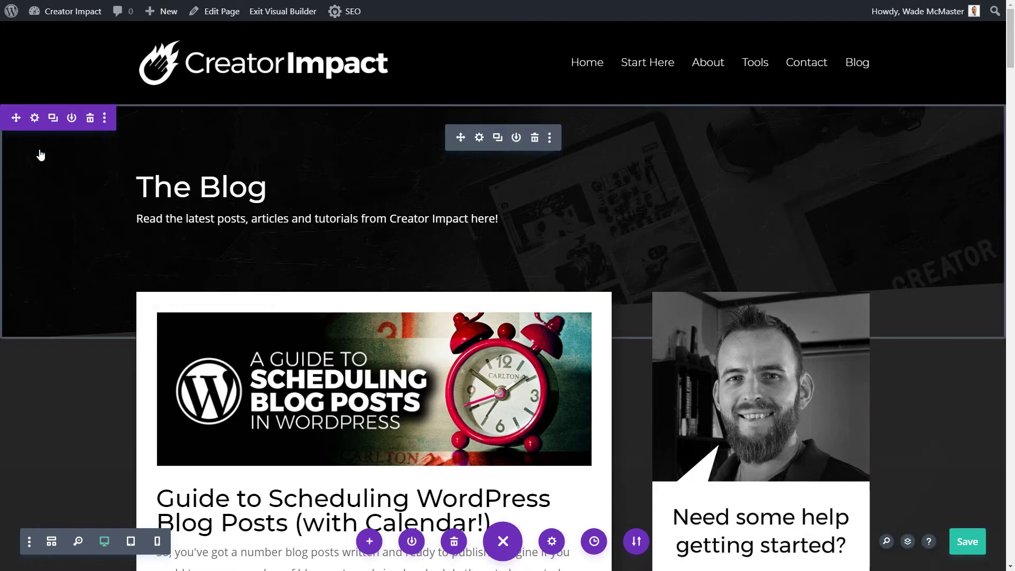
# - Lower the End Position of the blog section's background gradient to somewhat under halfway and save the section settings
pyautogui.moveTo(1011, 61)
pyautogui.mouseDown()
pyautogui.moveTo(1009, 531)
pyautogui.moveTo(1009, 61)
pyautogui.mouseUp()
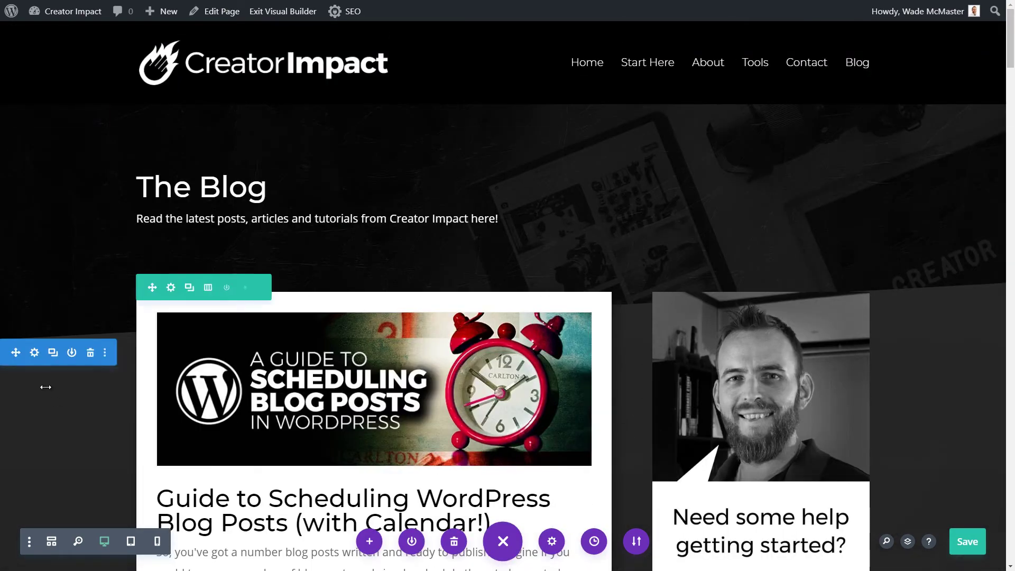
pyautogui.click(34, 353)
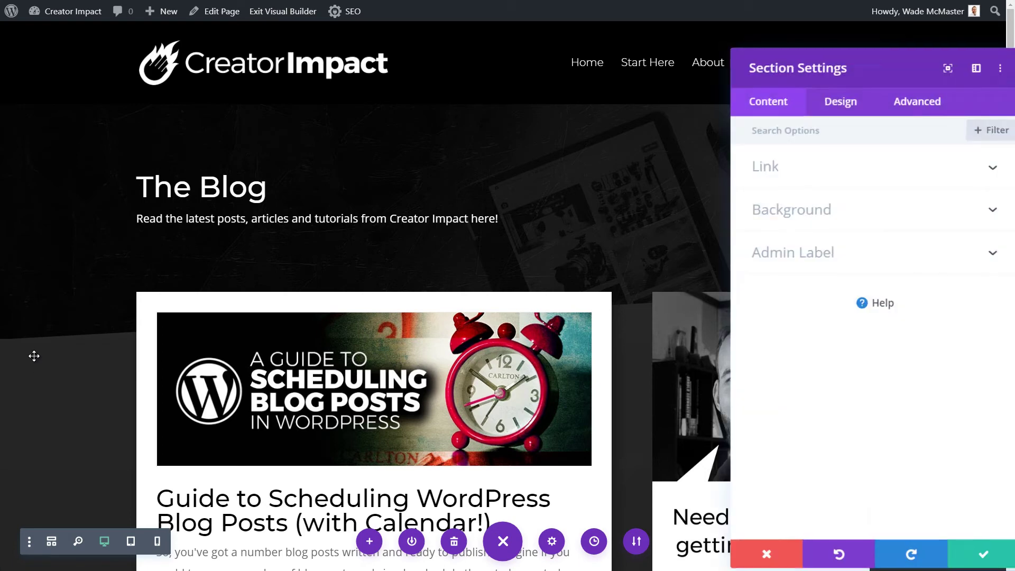
pyautogui.click(817, 228)
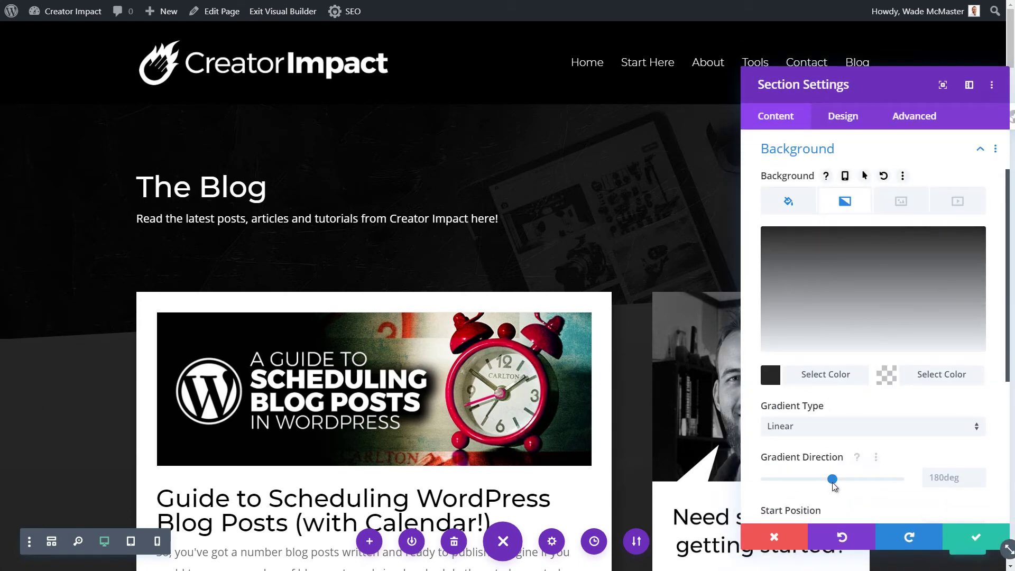
pyautogui.scroll(-2, 828, 422)
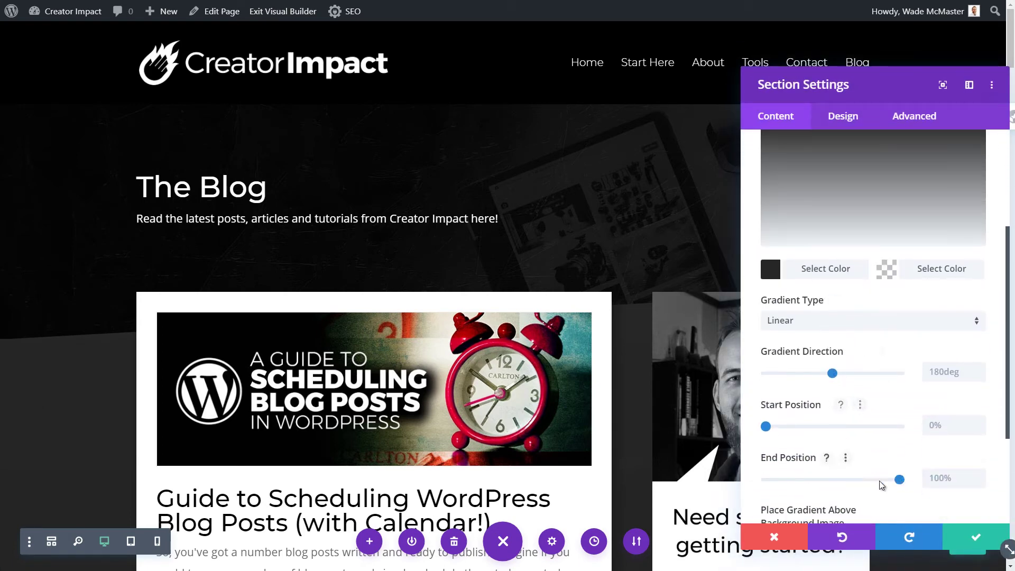
pyautogui.moveTo(900, 480); pyautogui.dragTo(821, 487)
pyautogui.click(976, 541)
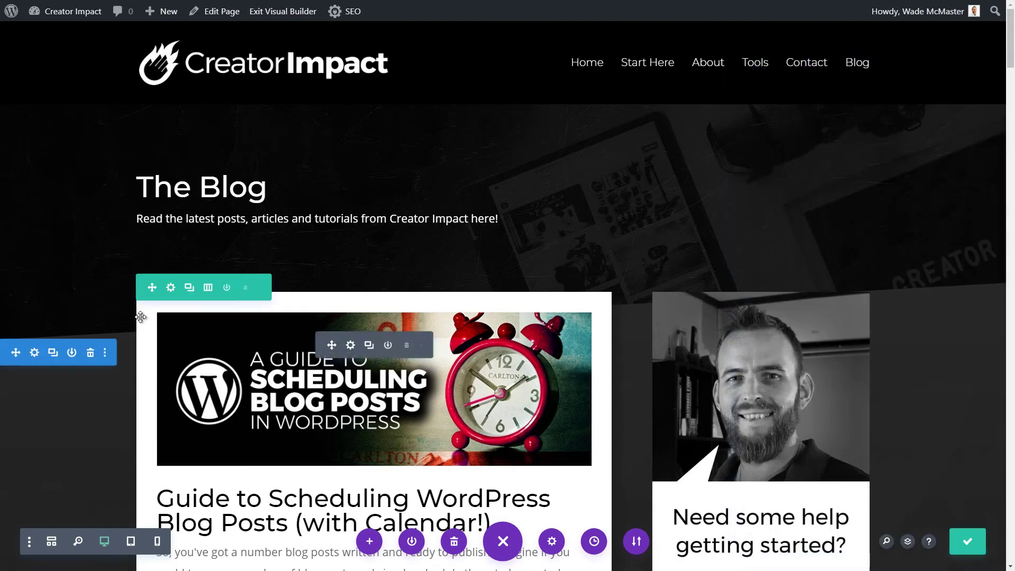
# - Review the shortened gradient along the post list and save the page
pyautogui.scroll(-14, 135, 351)
pyautogui.scroll(-7, 136, 356)
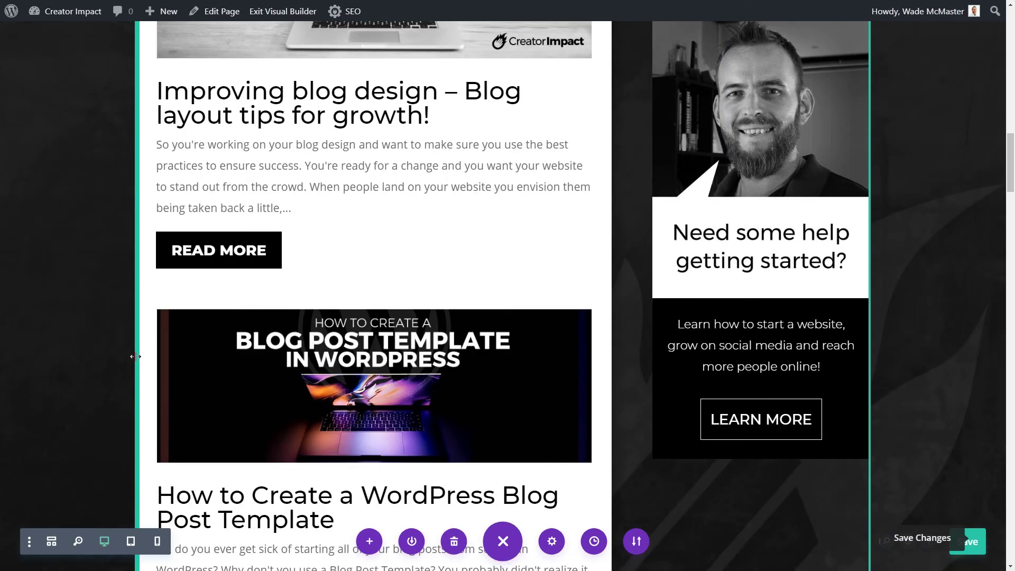
pyautogui.scroll(20, 136, 351)
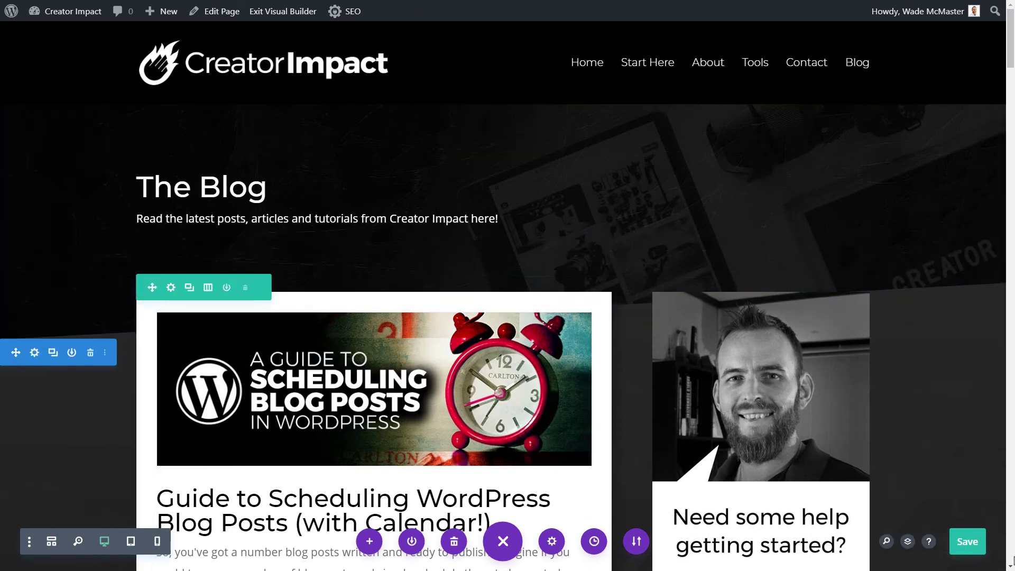
pyautogui.hotkey('ctrl', 's')
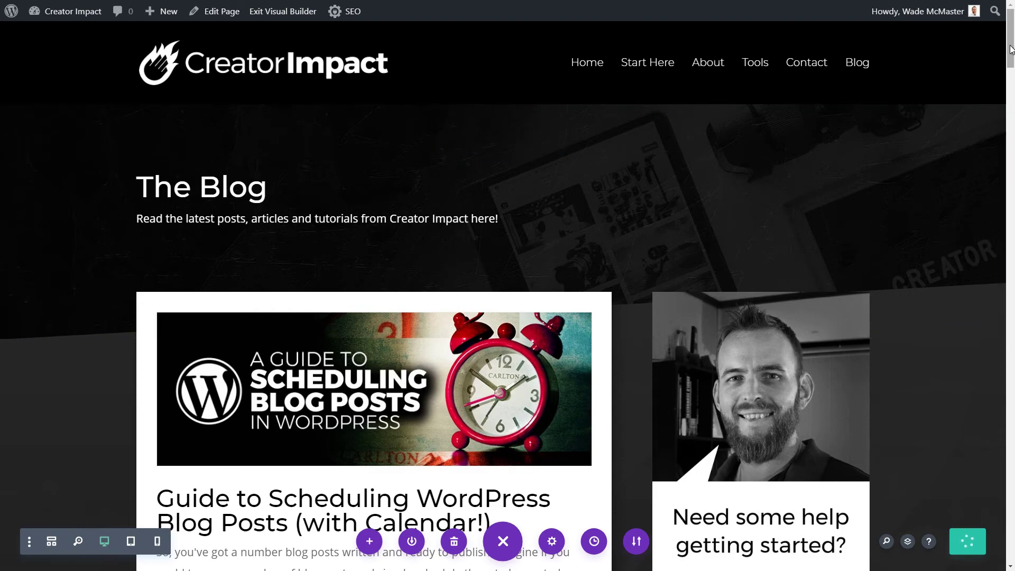
# - Add a Call To Action module below the post list with the title "Want to learn how to get started?"
pyautogui.moveTo(1011, 48); pyautogui.dragTo(1010, 534)
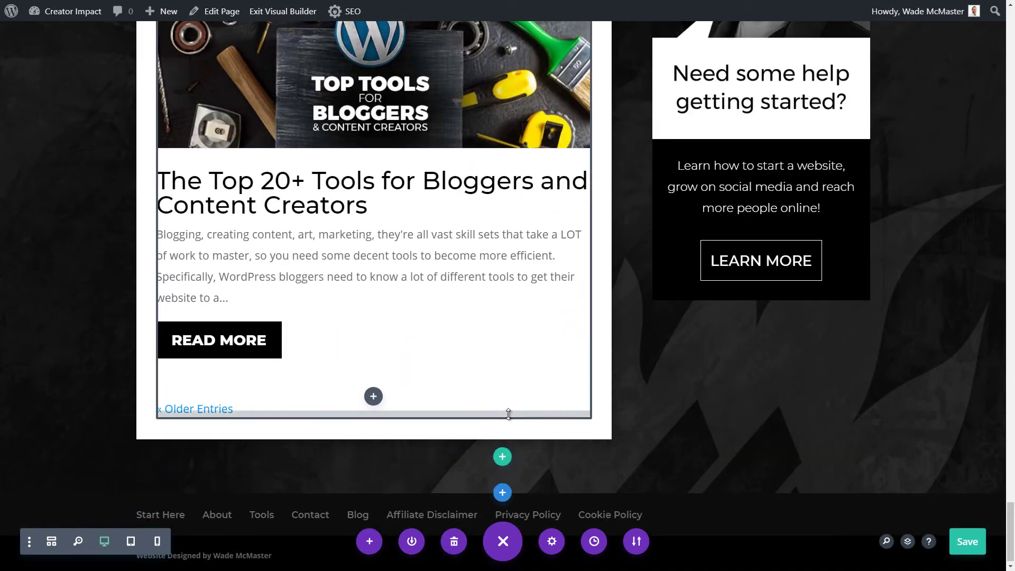
pyautogui.click(374, 398)
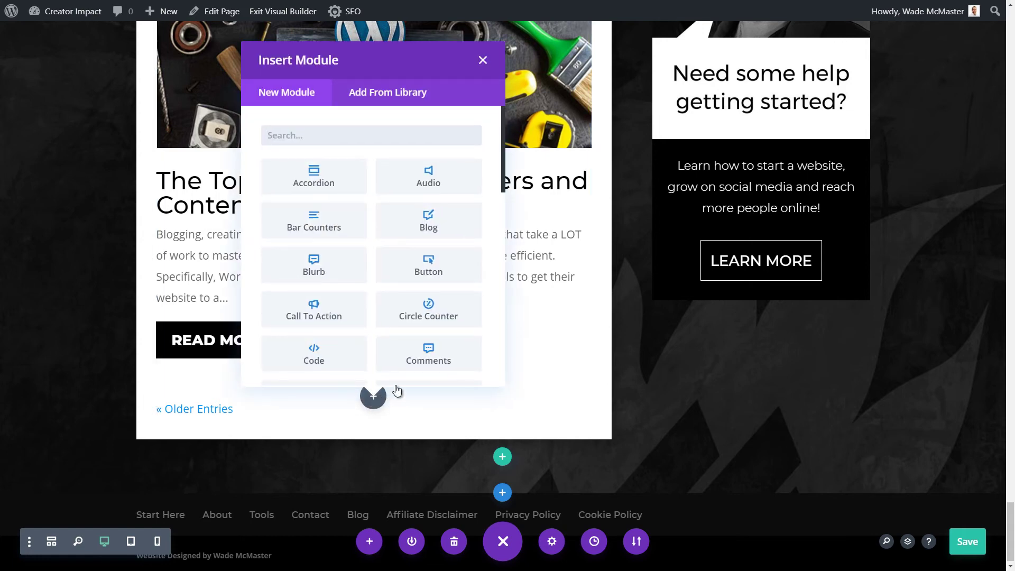
pyautogui.click(310, 313)
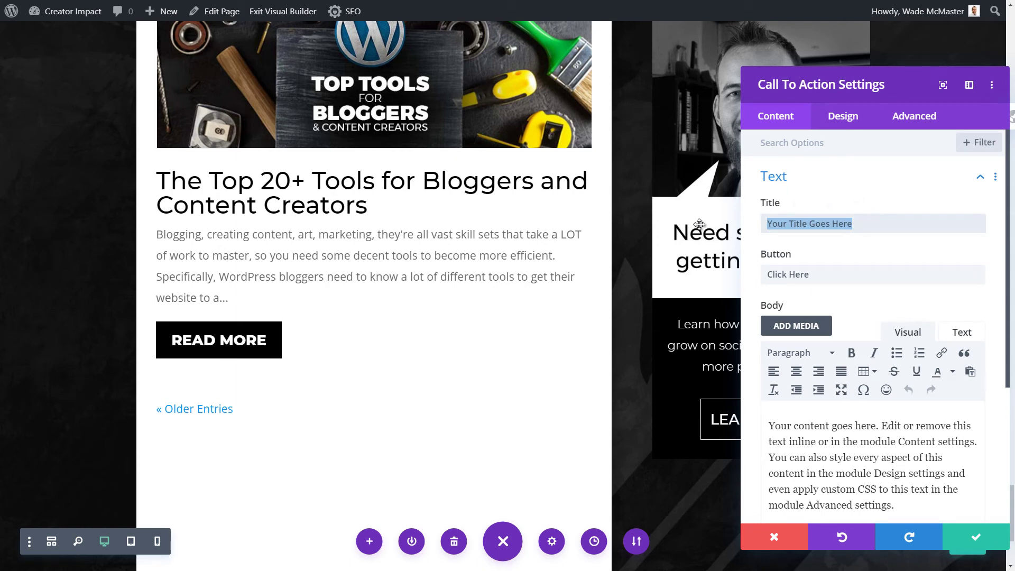
pyautogui.write('Wa')
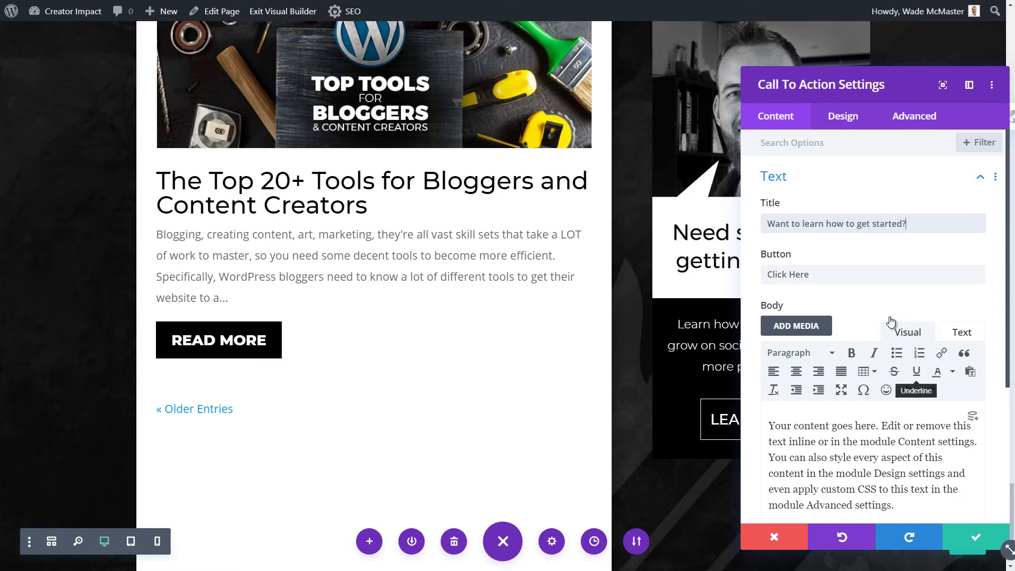
# - Give the call to action module a black background colour
pyautogui.scroll(-2, 388, 309)
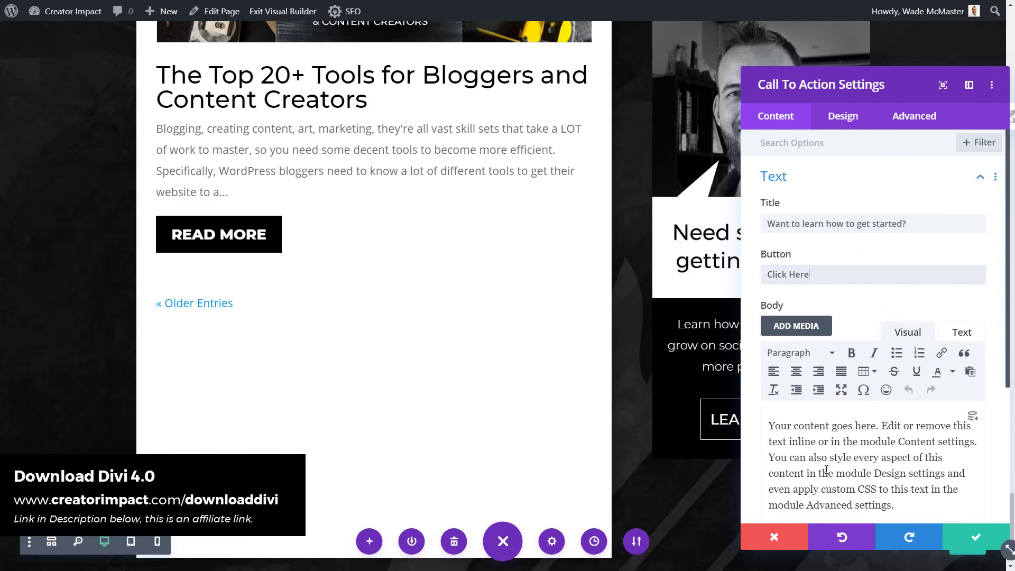
pyautogui.moveTo(894, 505); pyautogui.dragTo(768, 424)
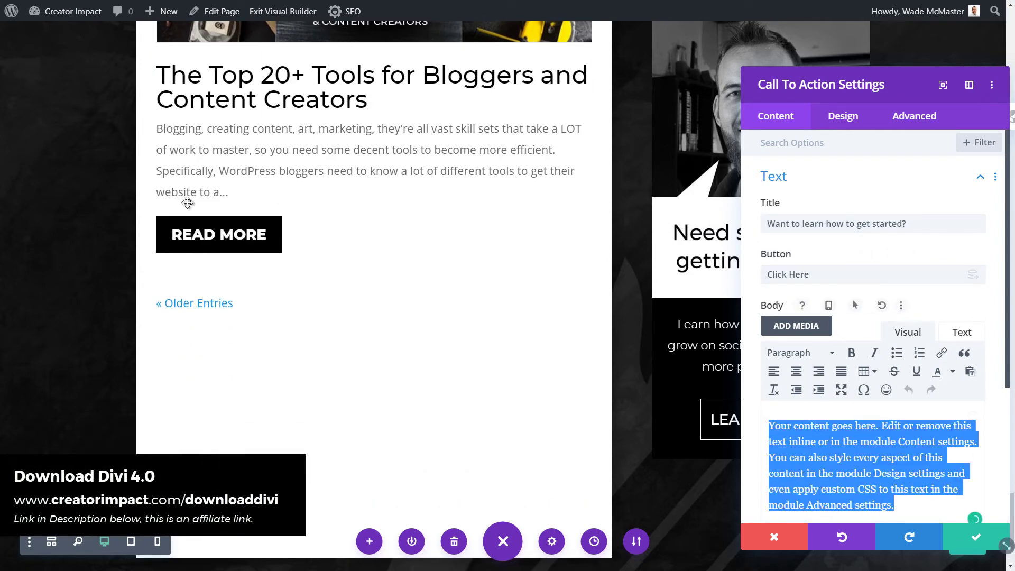
pyautogui.scroll(-4, 888, 401)
pyautogui.click(887, 402)
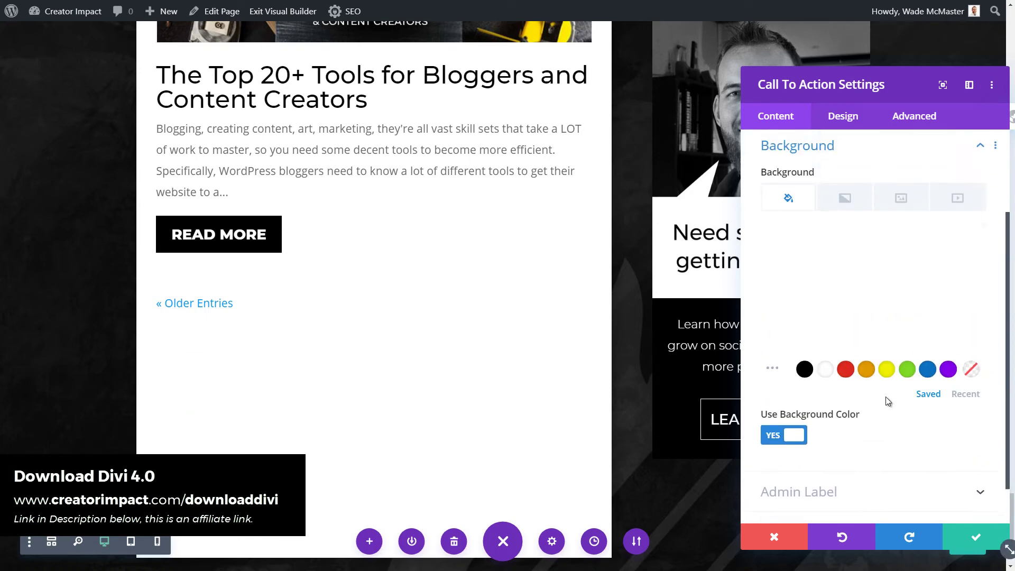
pyautogui.click(804, 373)
pyautogui.scroll(2, 849, 338)
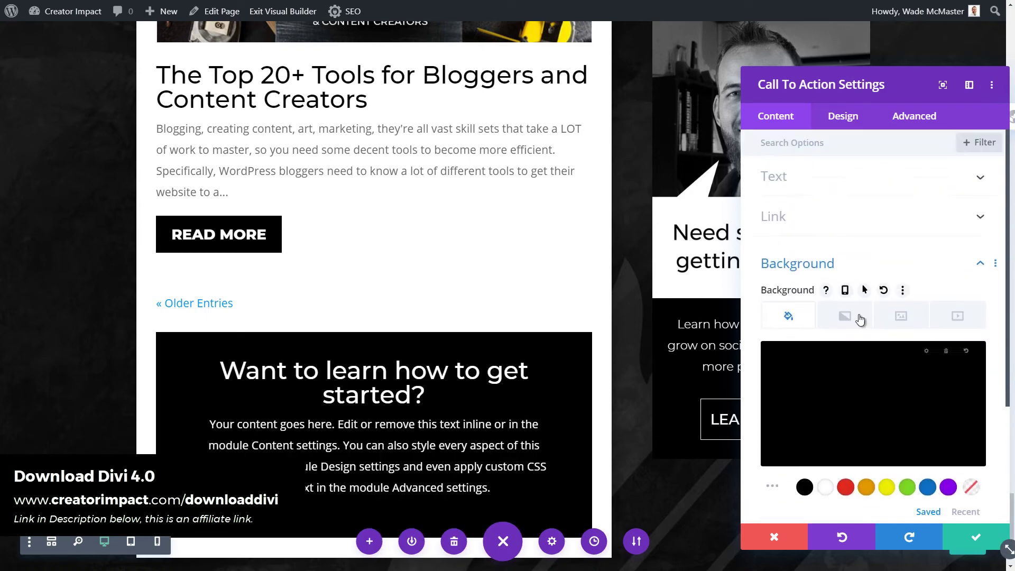
# - Replace the call to action's body text with "Learn how to start a website, get onto social media and grow your brand online!"
pyautogui.click(802, 183)
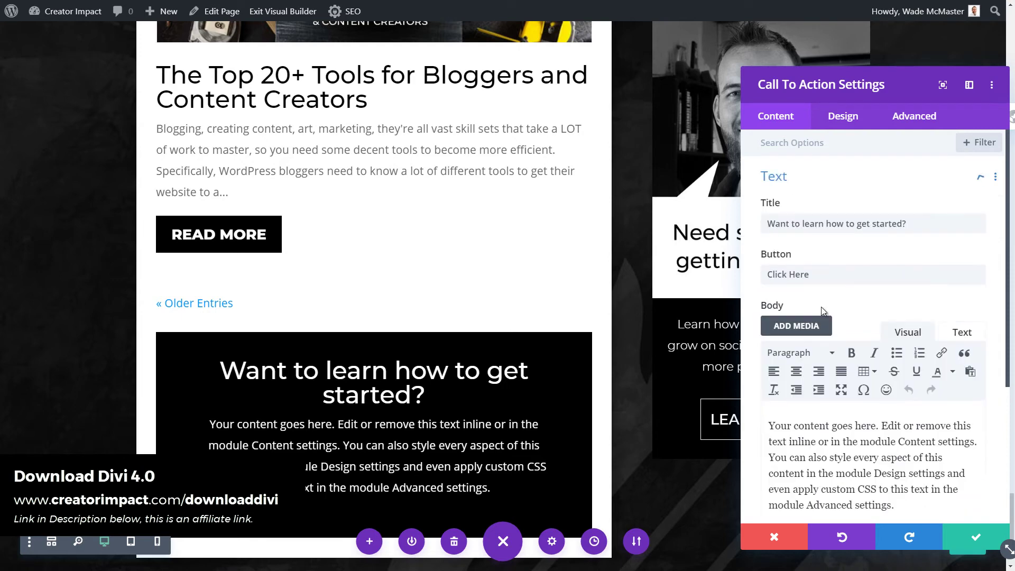
pyautogui.tripleClick(962, 455)
pyautogui.write('Lea')
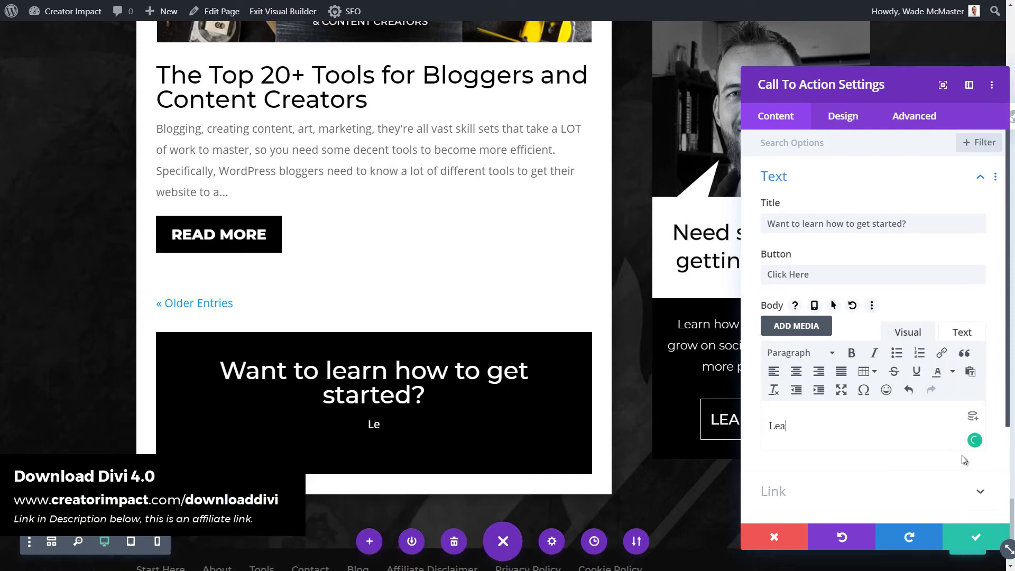
pyautogui.write('rn how tyo')
pyautogui.press('BackSpace')
pyautogui.press('BackSpace')
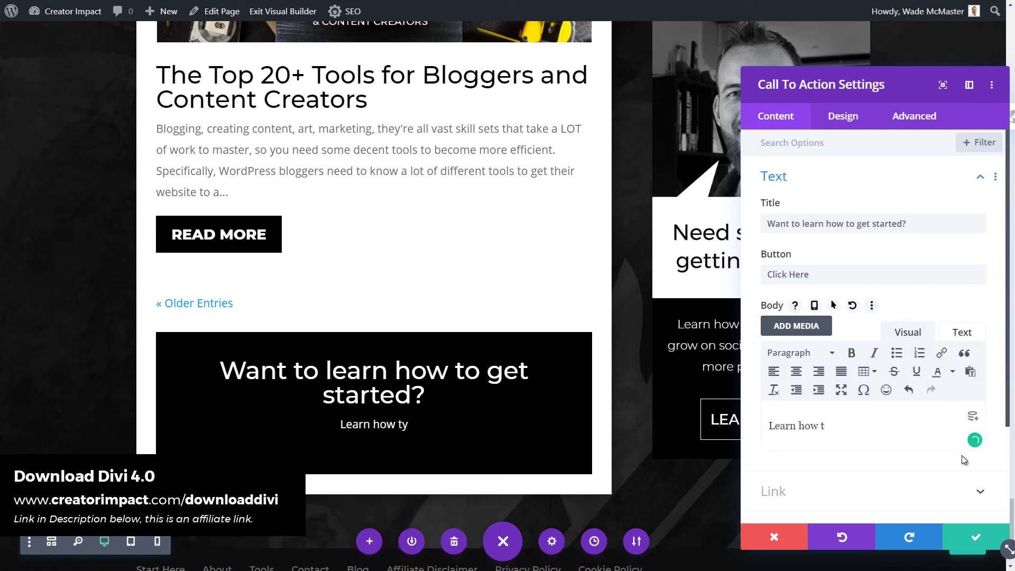
pyautogui.write('o start ')
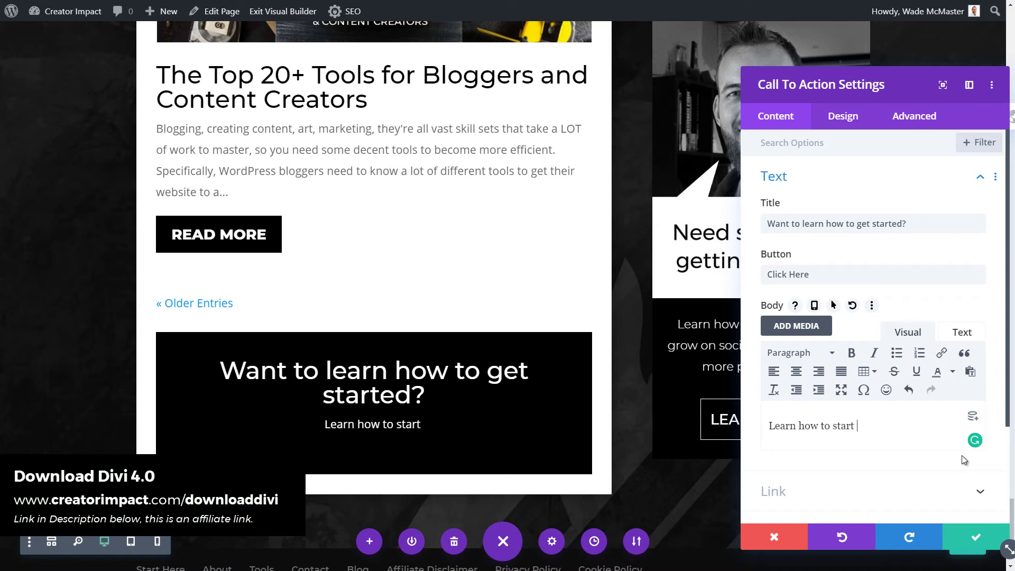
pyautogui.write('a website, ')
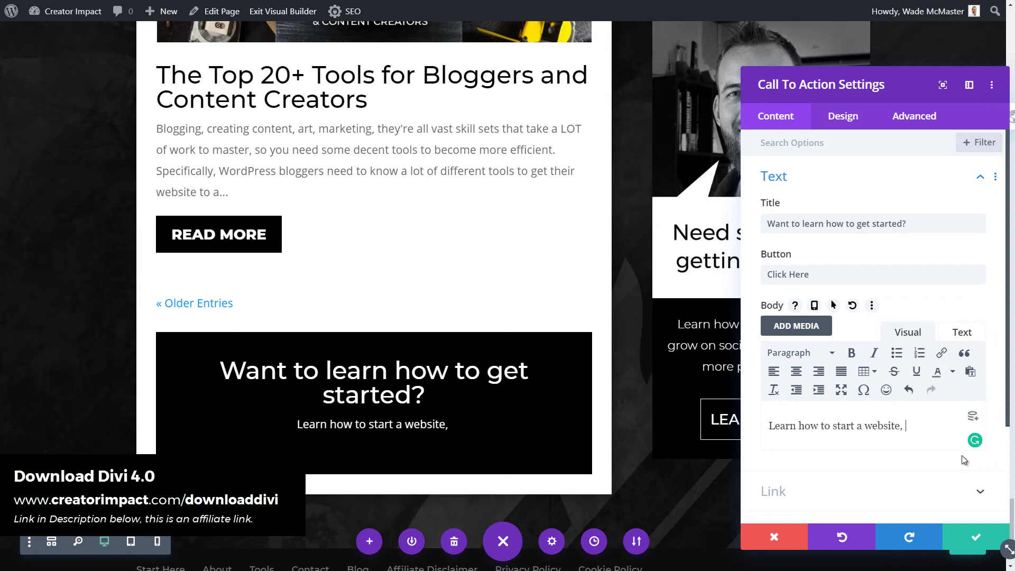
pyautogui.write('get onto ')
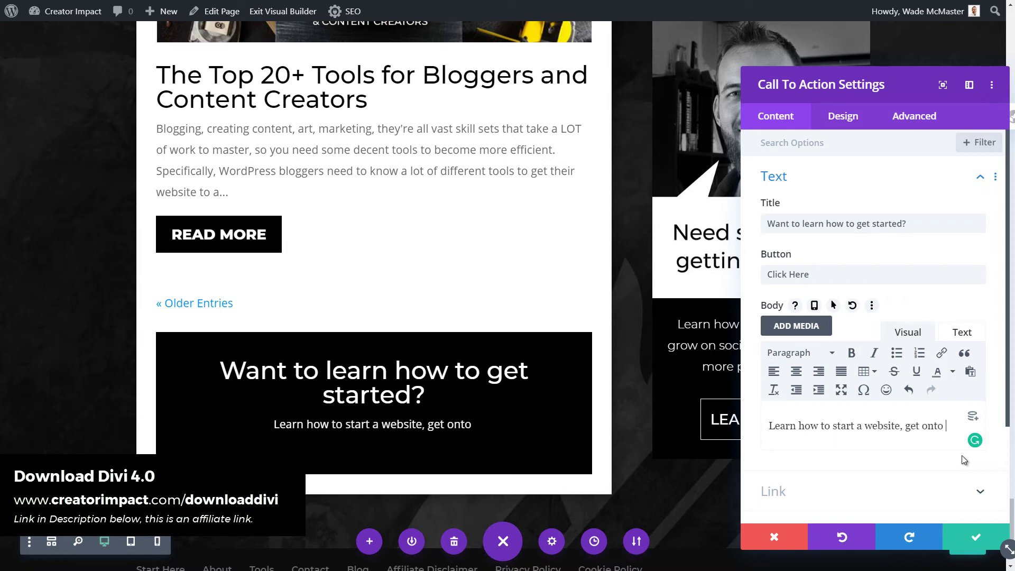
pyautogui.write('social media and')
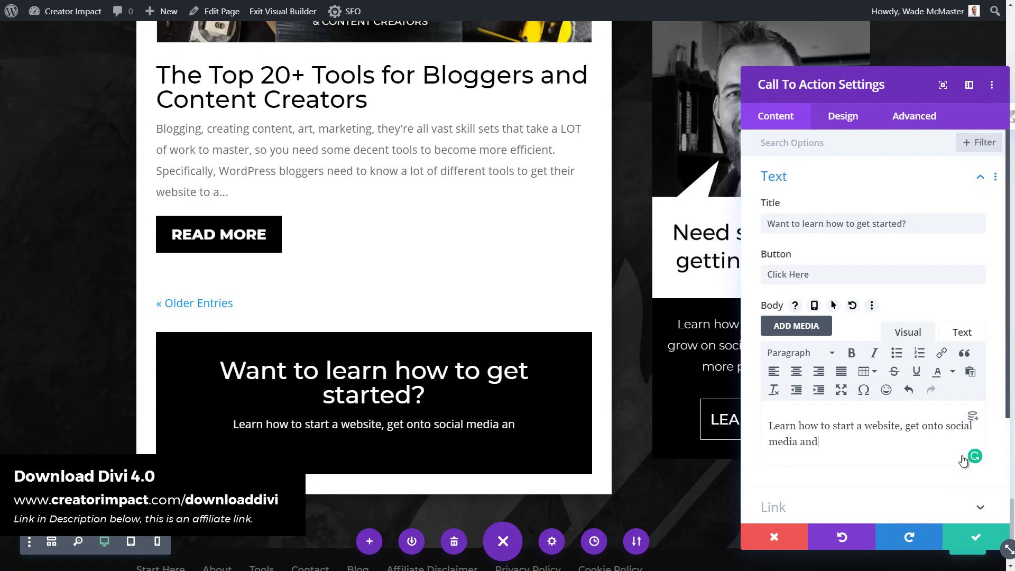
pyautogui.write(' grow your brand o')
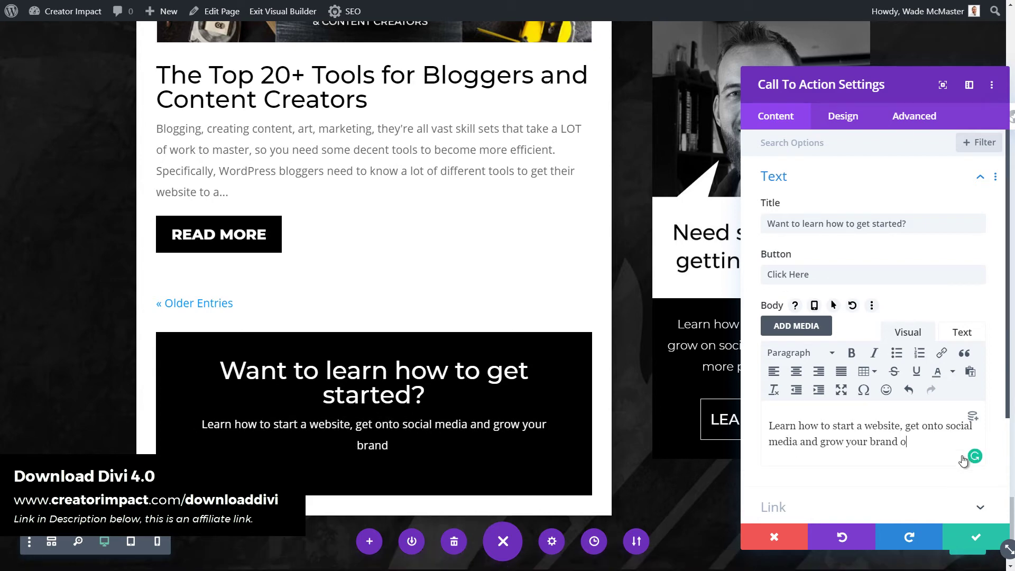
pyautogui.write('nline!')
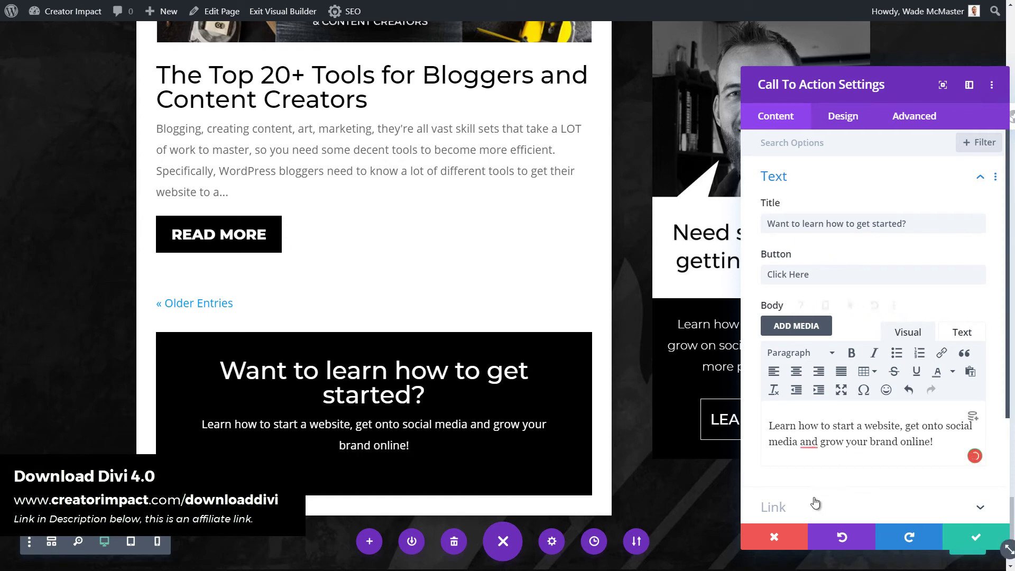
# - Link the call to action's button to the "Start Here" page using a dynamic page link
pyautogui.scroll(-1, 803, 470)
pyautogui.click(796, 450)
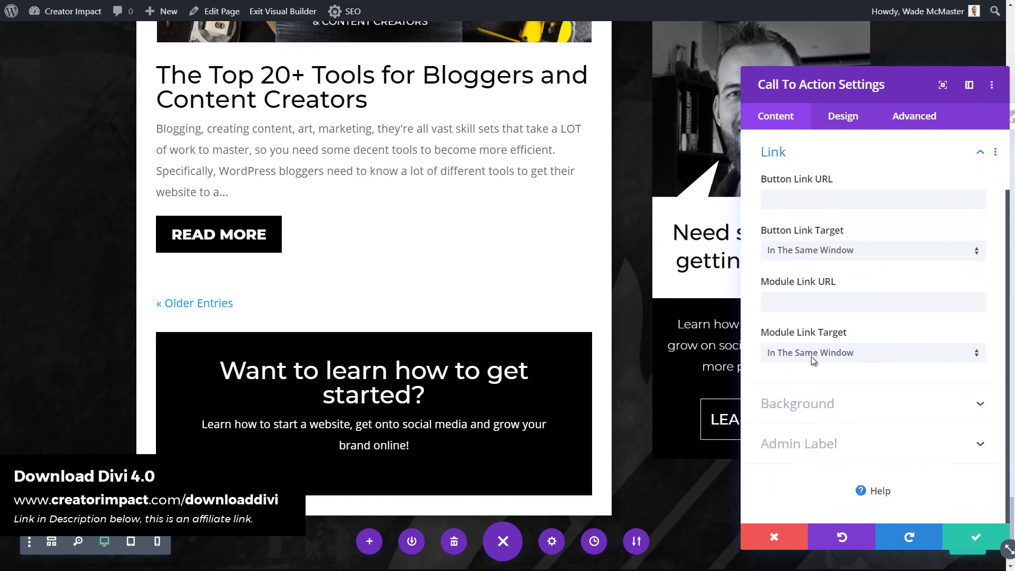
pyautogui.click(816, 199)
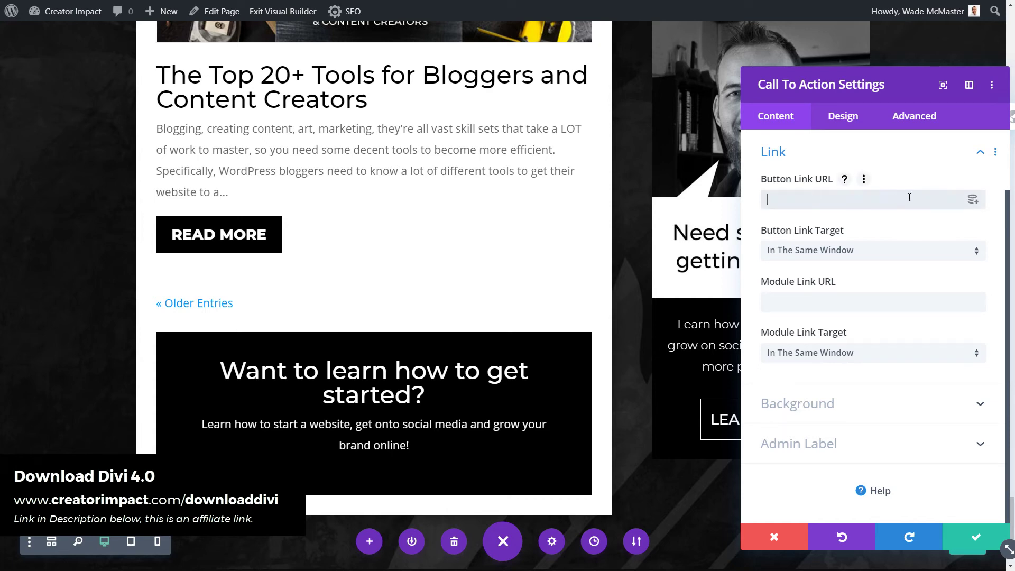
pyautogui.click(972, 202)
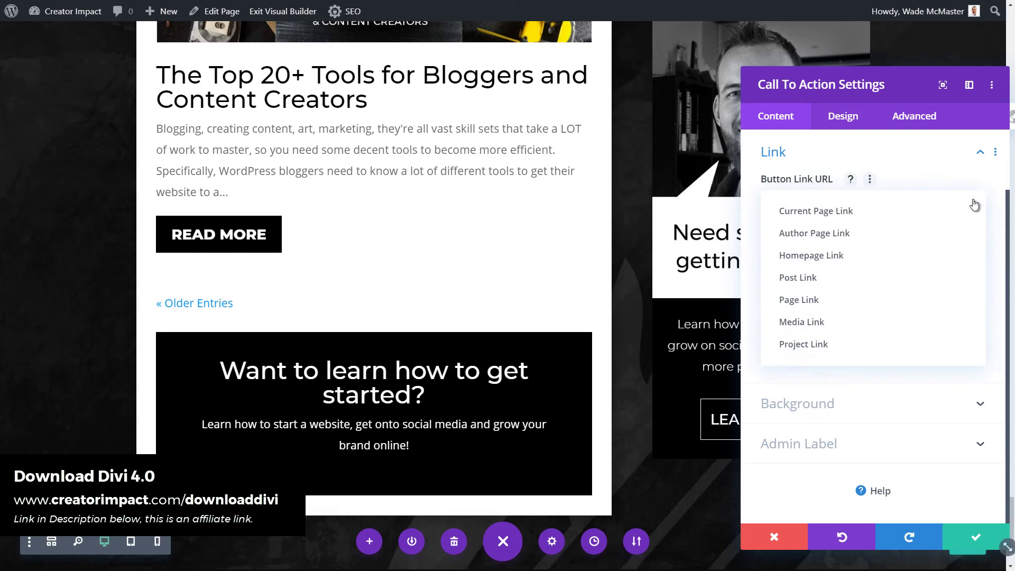
pyautogui.click(793, 301)
pyautogui.click(825, 262)
pyautogui.write('star')
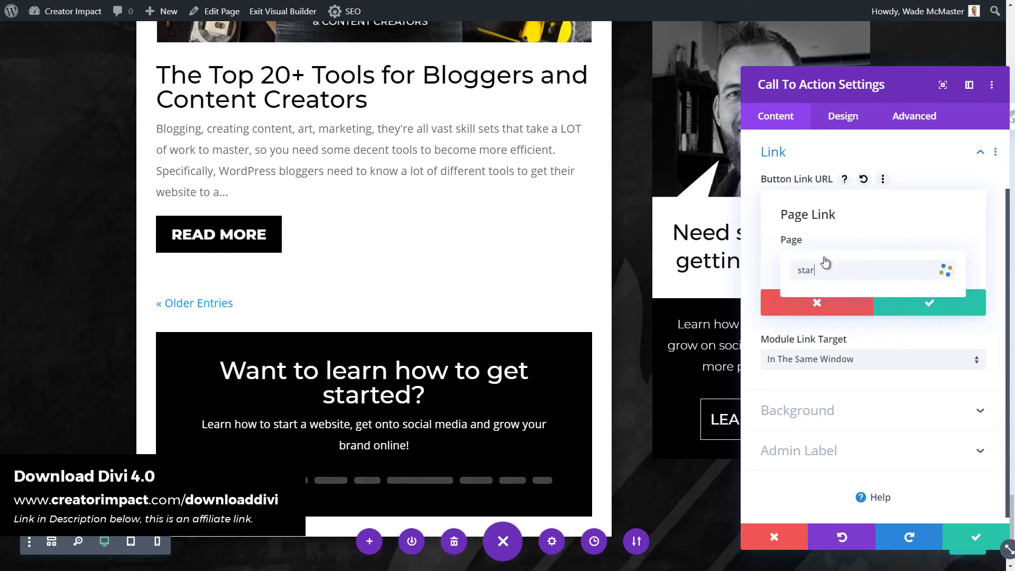
pyautogui.write('t')
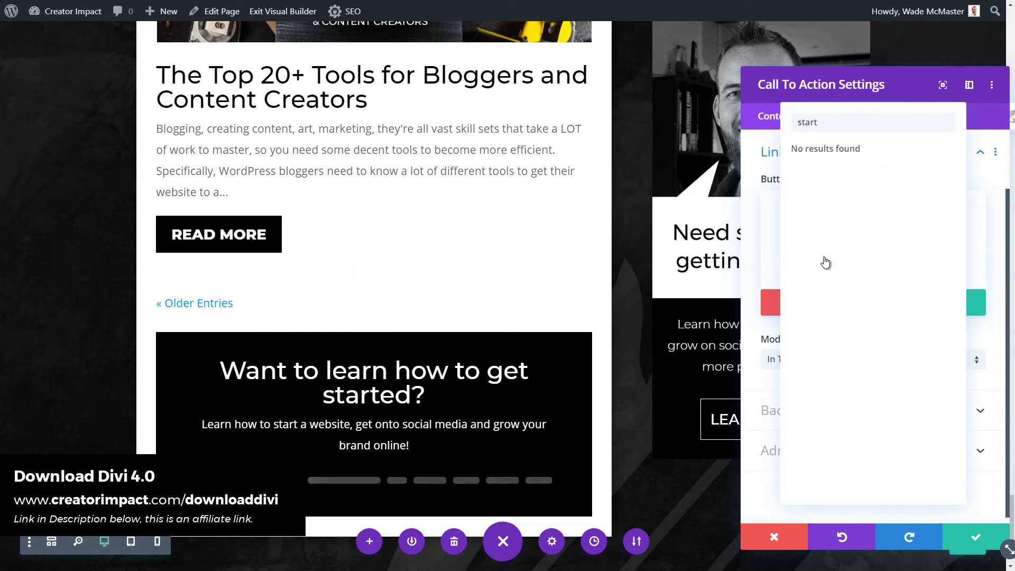
pyautogui.press('BackSpace')
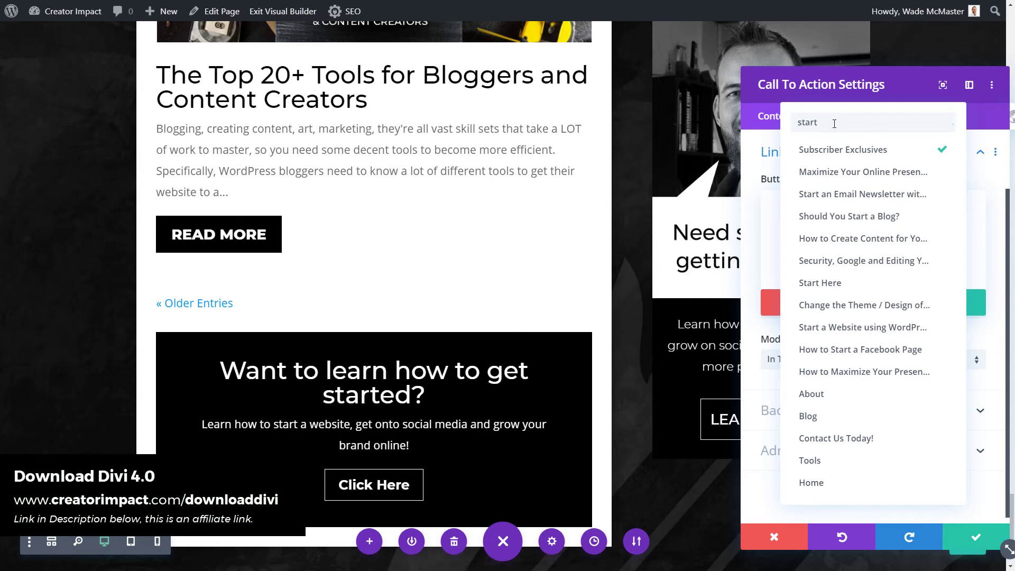
pyautogui.click(820, 283)
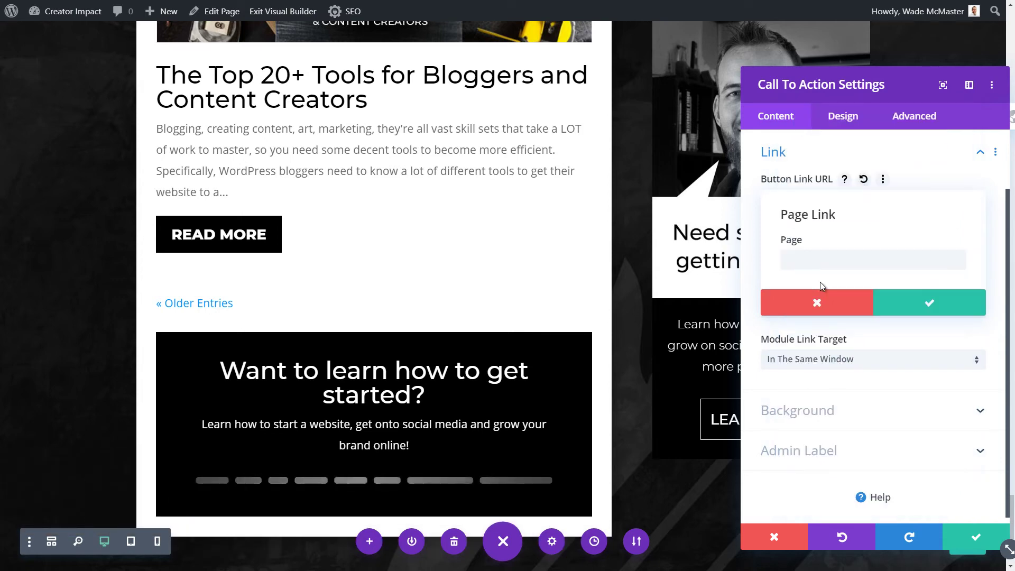
pyautogui.click(947, 307)
# - Change the call to action's button text to "Get Started"
pyautogui.scroll(2, 849, 289)
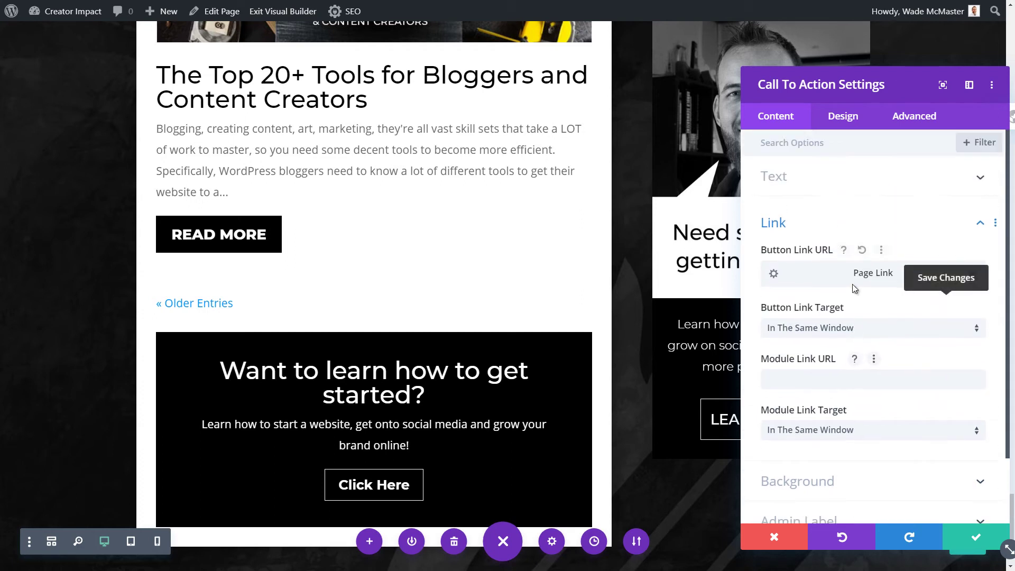
pyautogui.click(832, 185)
pyautogui.moveTo(838, 275); pyautogui.dragTo(718, 272)
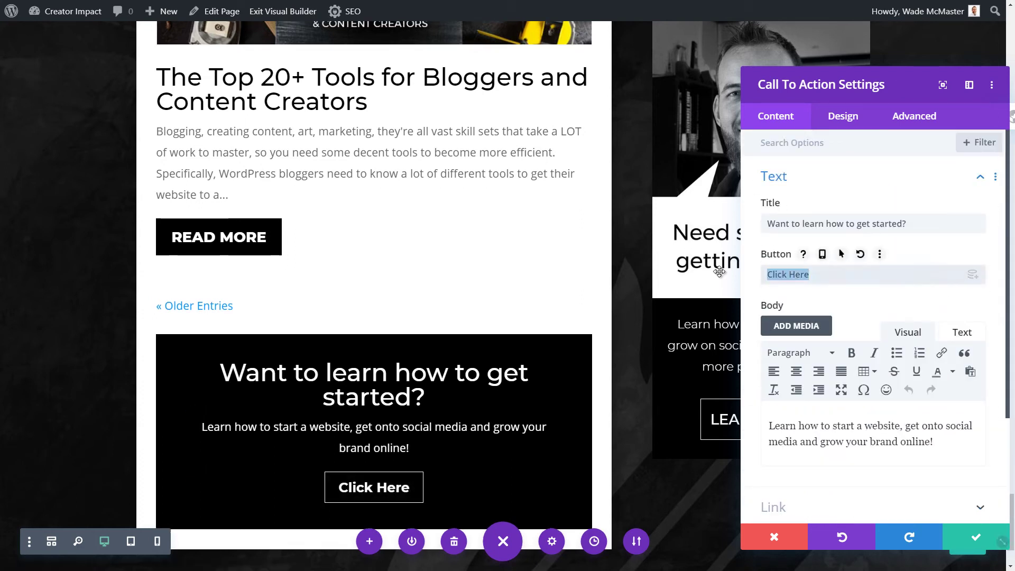
pyautogui.write('Get Str')
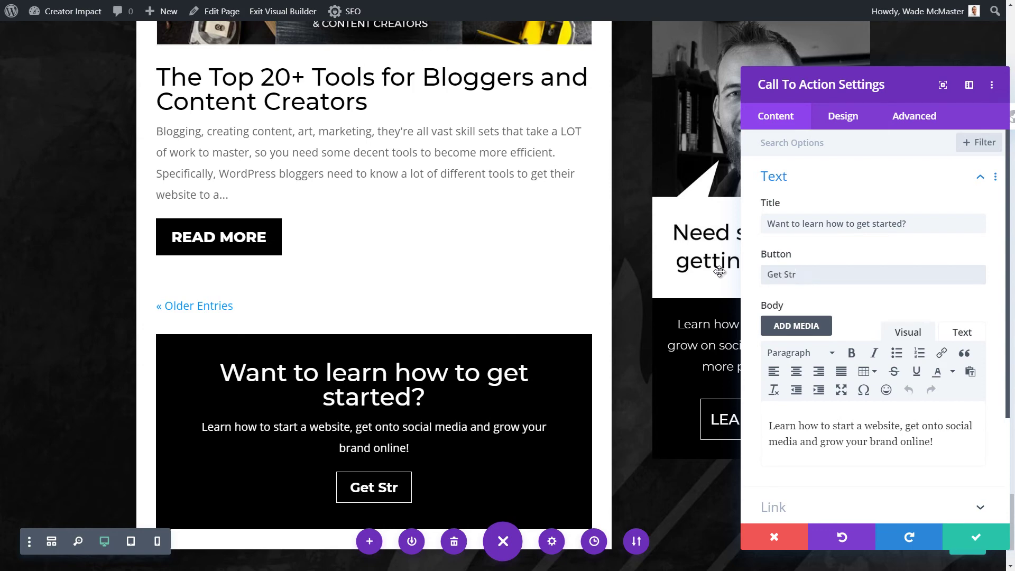
pyautogui.press('BackSpace')
pyautogui.write('artye')
pyautogui.press('BackSpace')
pyautogui.press('BackSpace')
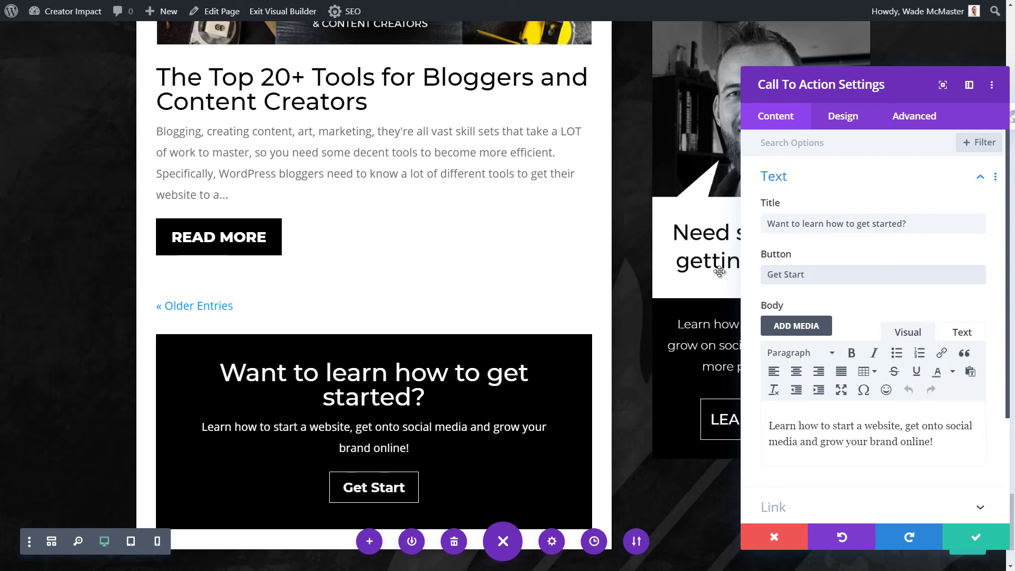
pyautogui.write('ed')
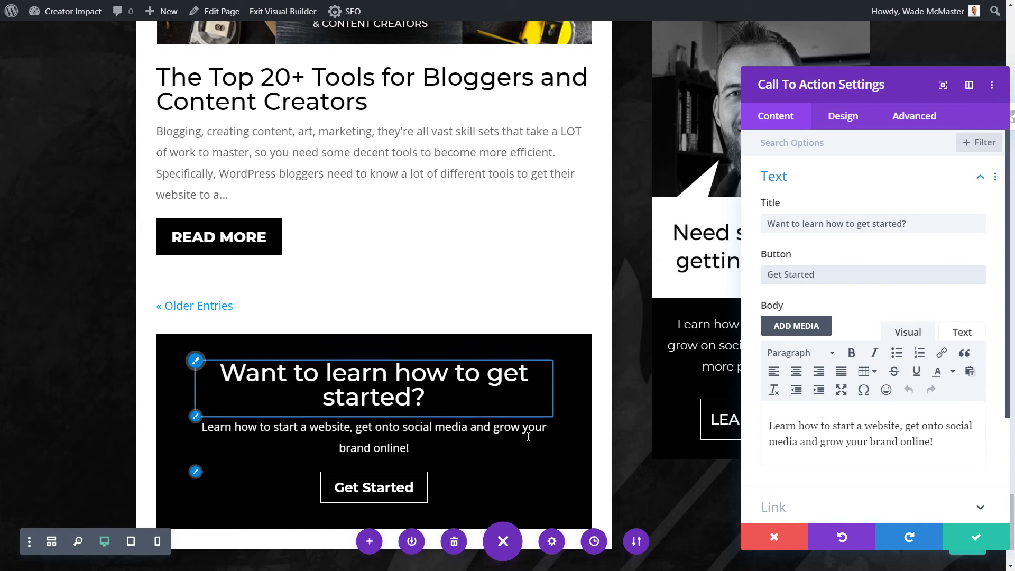
# - Set the call to action's background image to the dark desk photo of a laptop with the flame logo from the media library
pyautogui.scroll(-3, 856, 401)
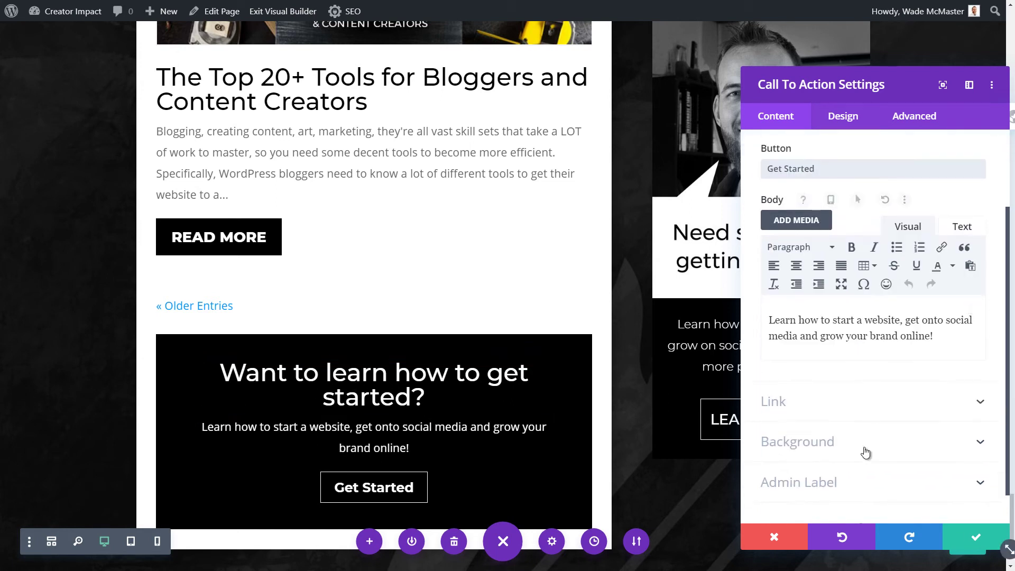
pyautogui.click(864, 445)
pyautogui.click(909, 206)
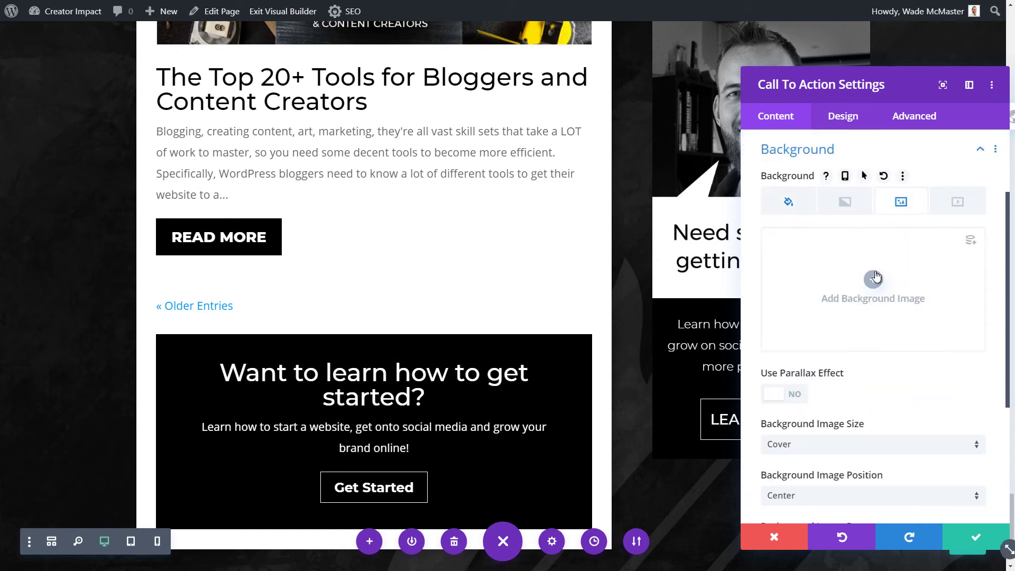
pyautogui.click(874, 272)
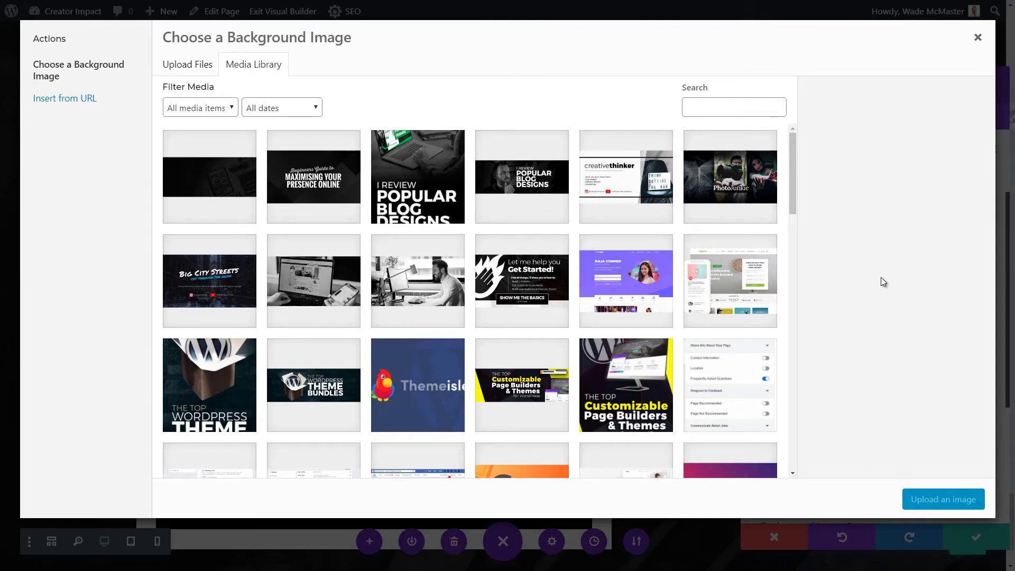
pyautogui.scroll(-20, 453, 215)
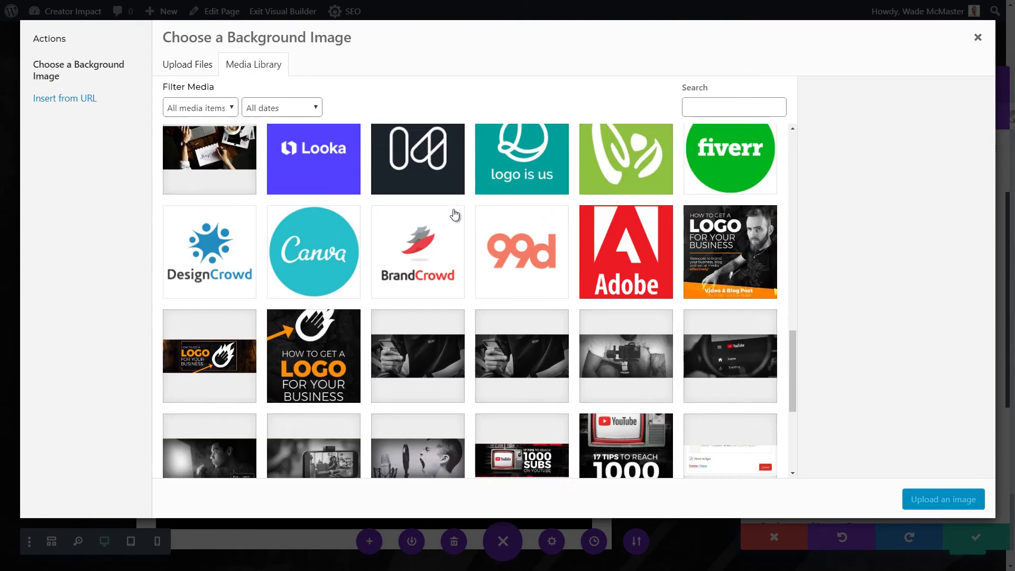
pyautogui.scroll(10, 445, 441)
pyautogui.scroll(11, 443, 434)
pyautogui.scroll(-20, 451, 347)
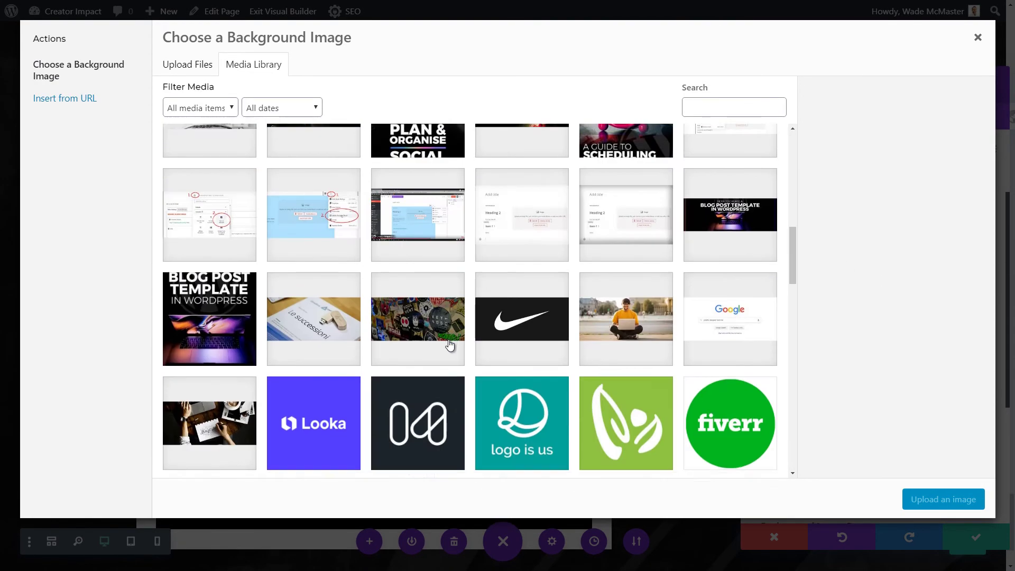
pyautogui.scroll(-5, 524, 345)
pyautogui.scroll(2, 370, 317)
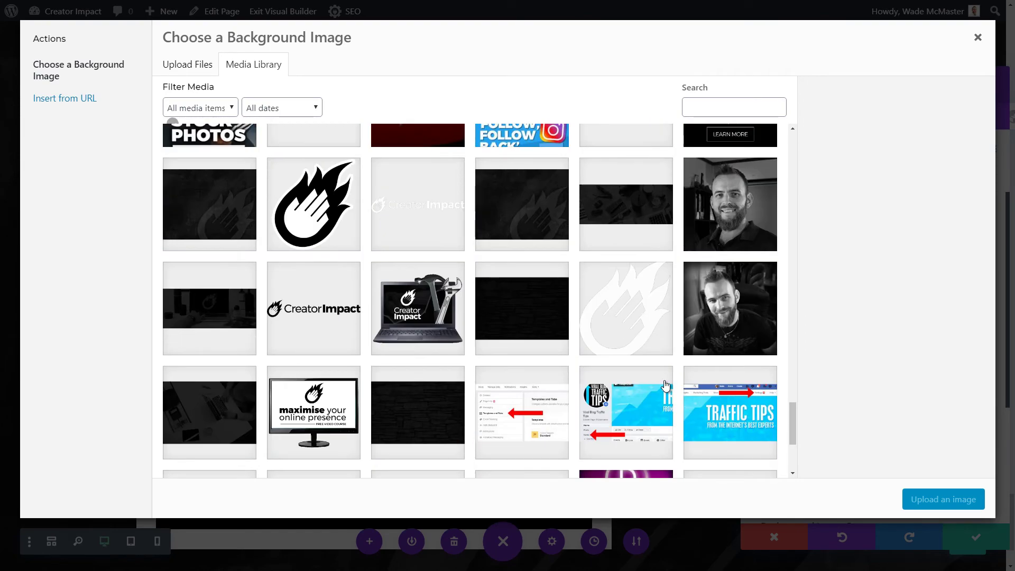
pyautogui.click(201, 311)
pyautogui.click(962, 500)
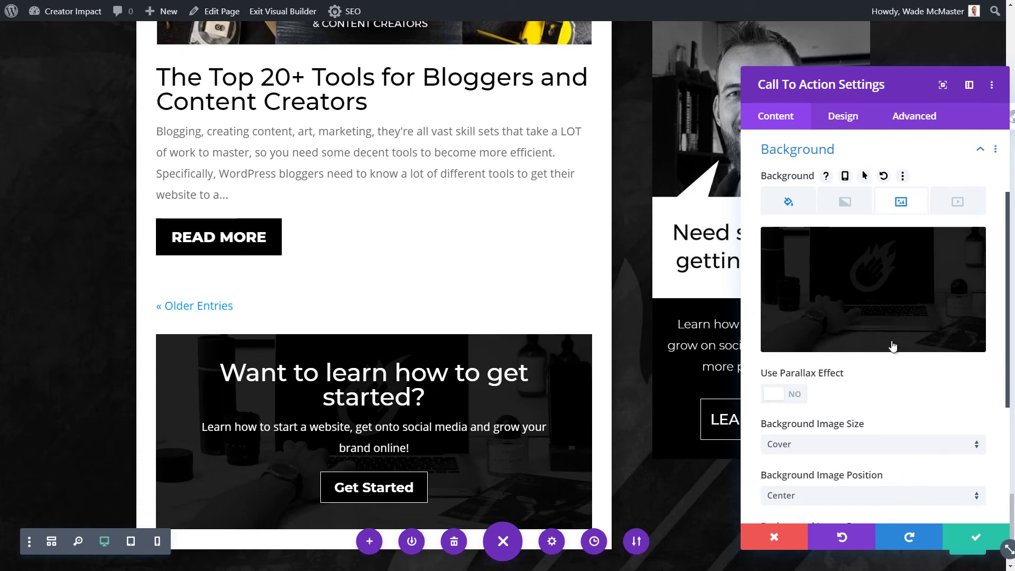
# - Check the call to action's background and text options and save the module settings
pyautogui.scroll(-3, 892, 346)
pyautogui.scroll(4, 878, 416)
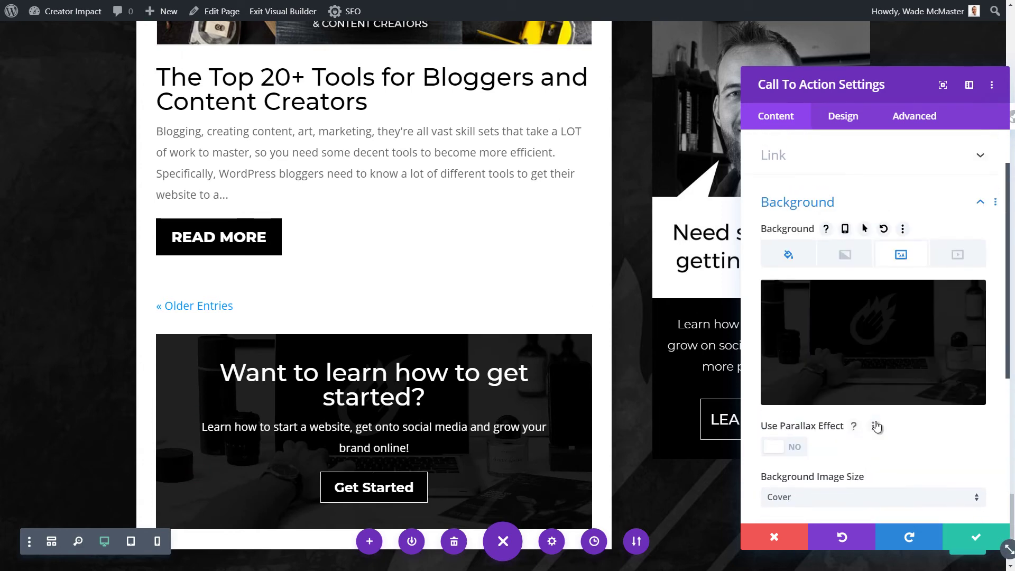
pyautogui.scroll(1, 848, 421)
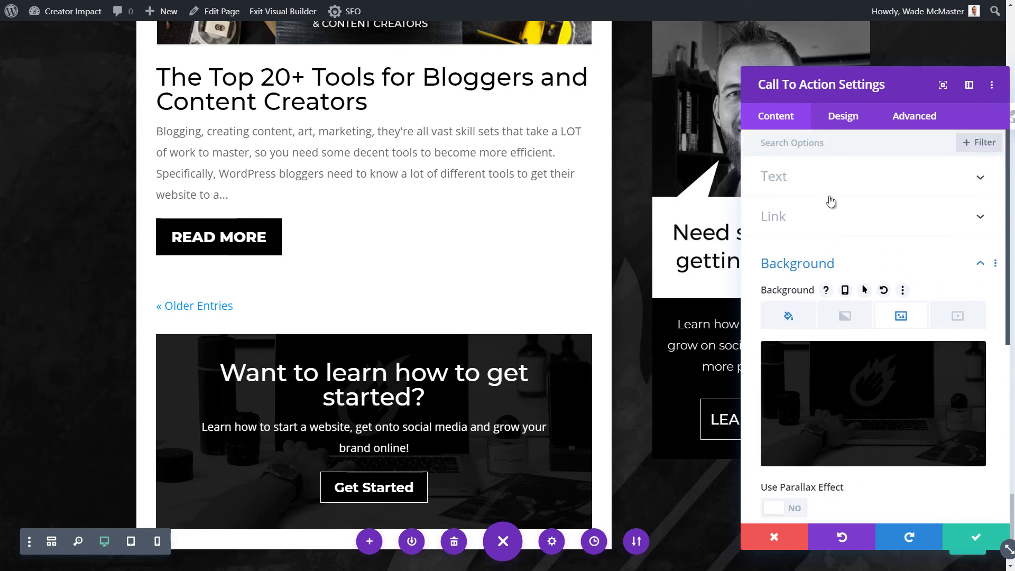
pyautogui.click(828, 180)
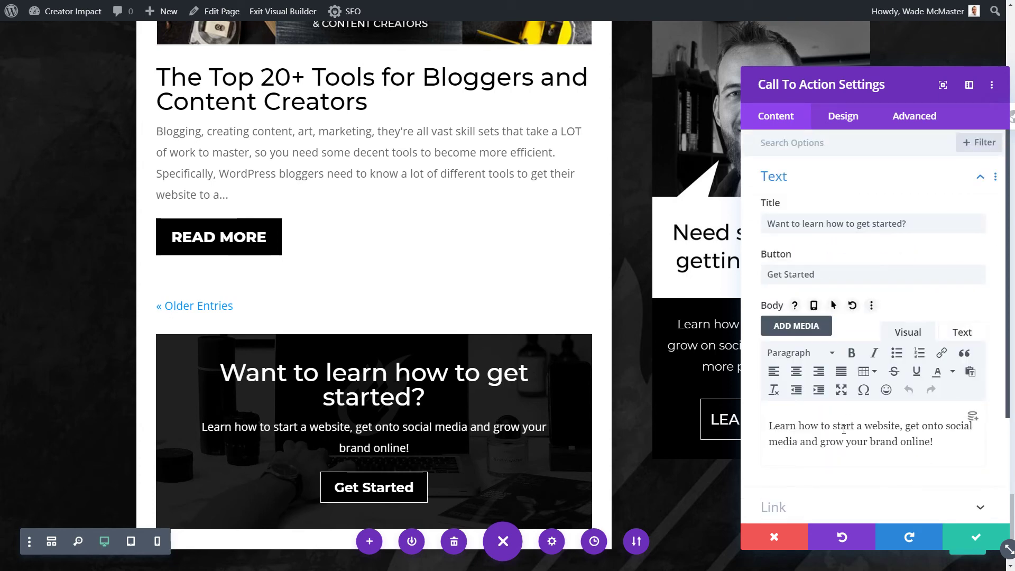
pyautogui.click(975, 537)
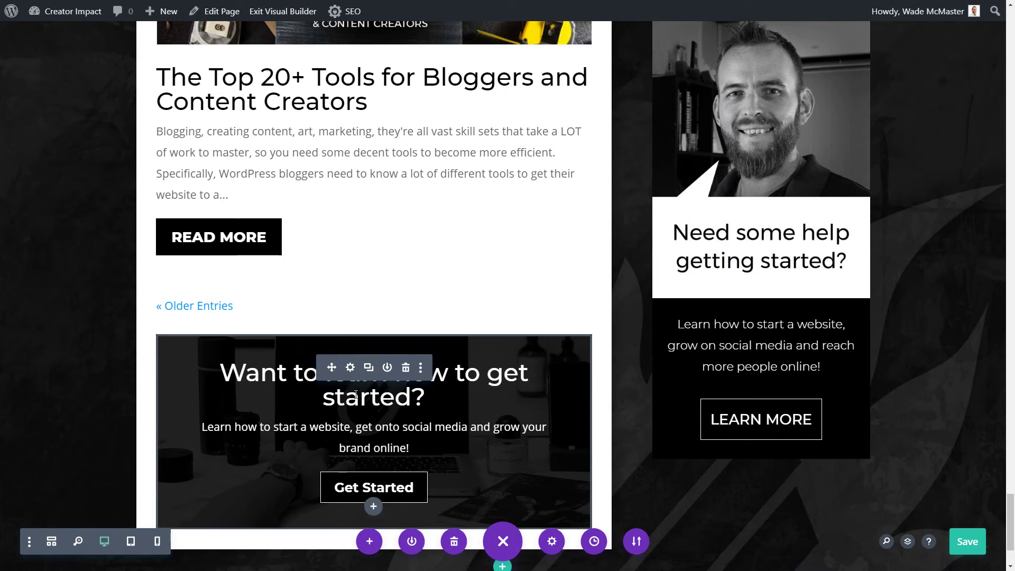
# - Disable the call to action module on tablet in its visibility options and save the settings
pyautogui.click(352, 369)
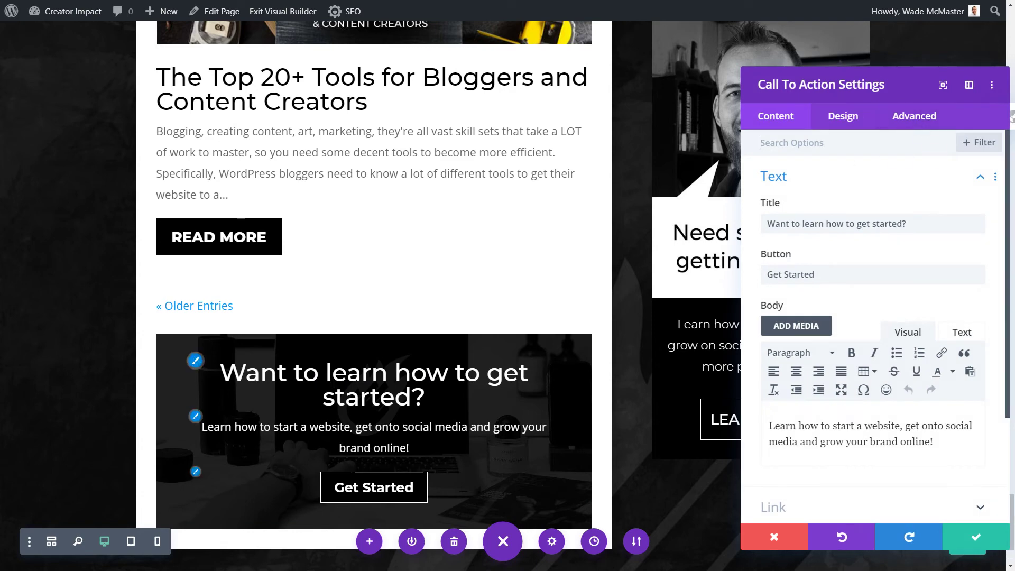
pyautogui.click(914, 115)
pyautogui.click(802, 300)
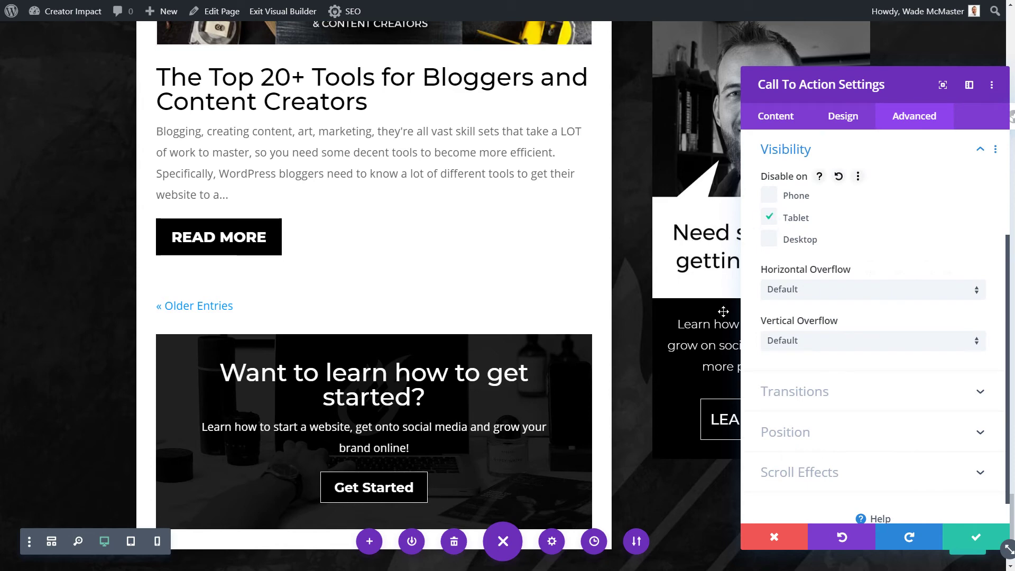
pyautogui.click(976, 537)
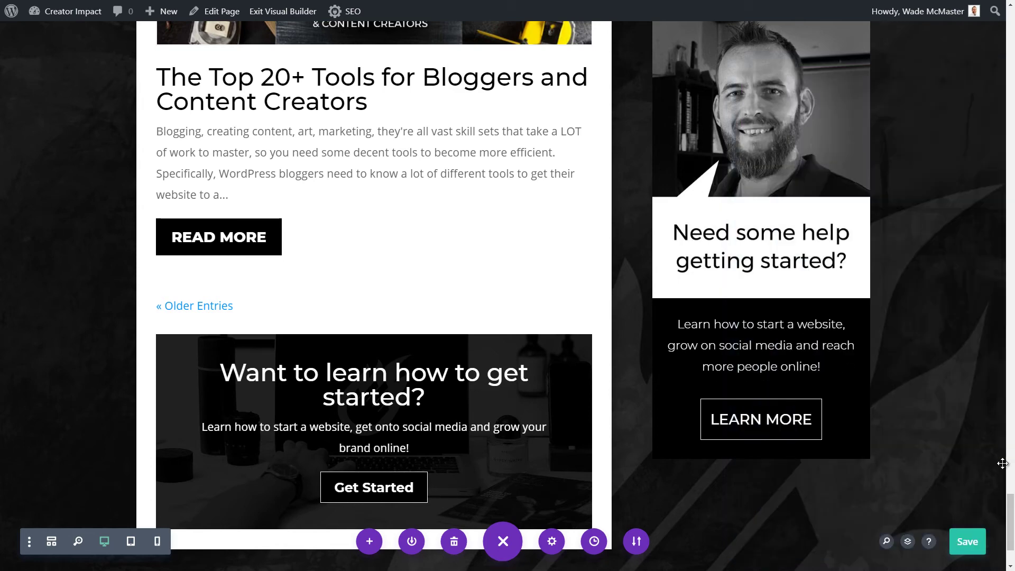
# - Inspect the desktop page, then preview it in tablet view from the header and mobile menu down to the sidebar promo image
pyautogui.scroll(-3, 1002, 463)
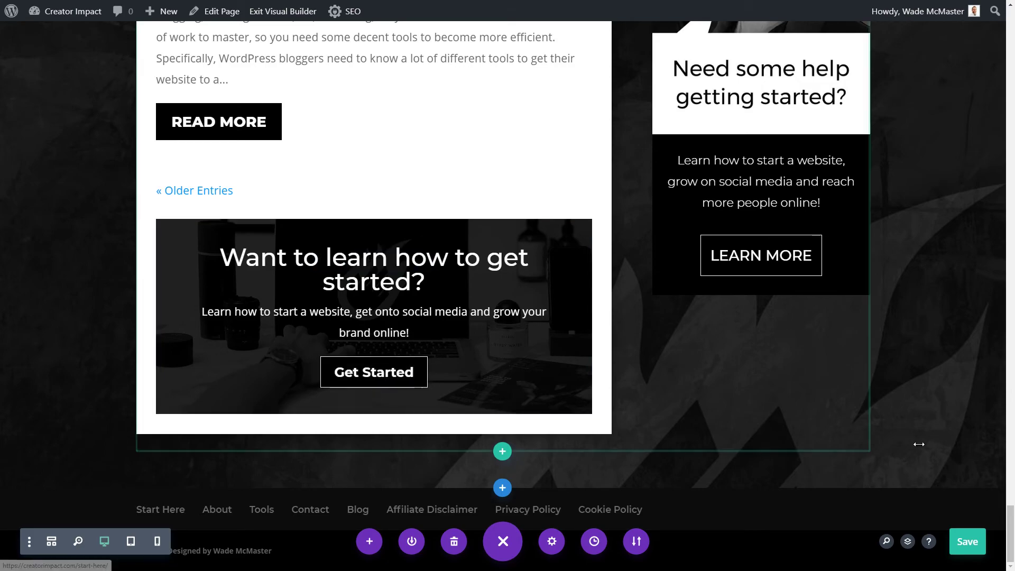
pyautogui.moveTo(1009, 515); pyautogui.dragTo(1010, 19)
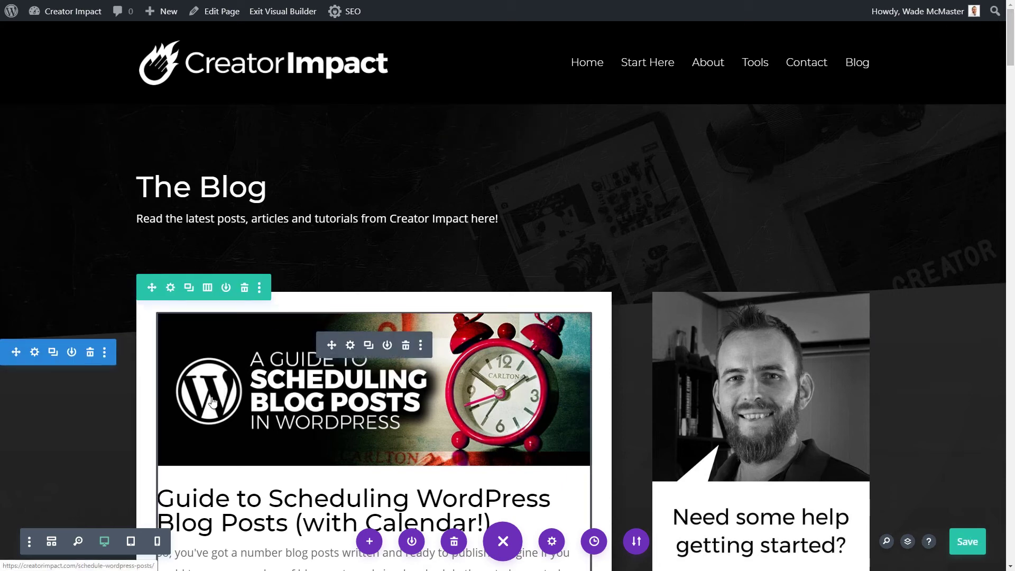
pyautogui.click(131, 542)
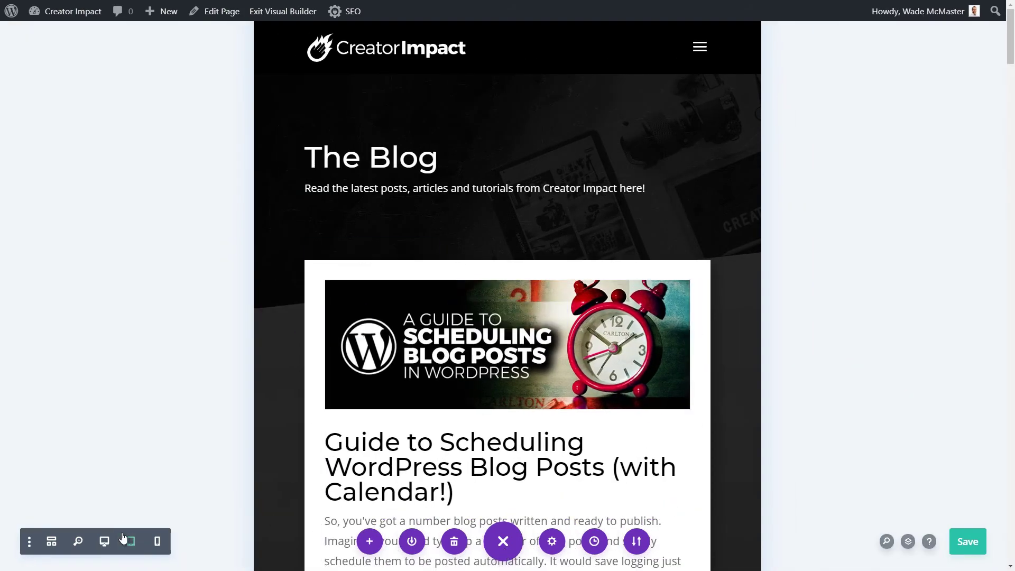
pyautogui.click(502, 543)
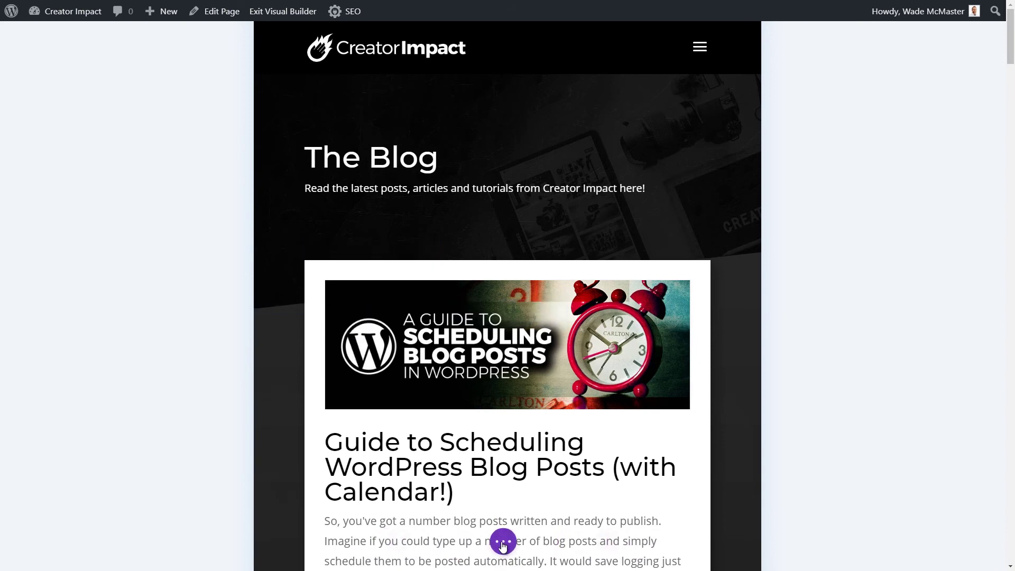
pyautogui.click(503, 543)
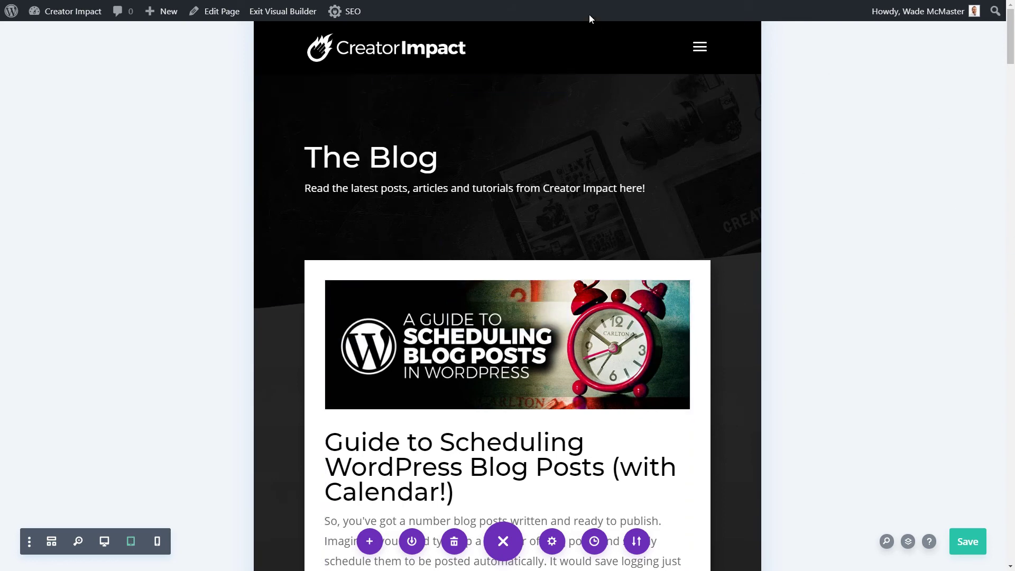
pyautogui.click(699, 50)
pyautogui.click(699, 50)
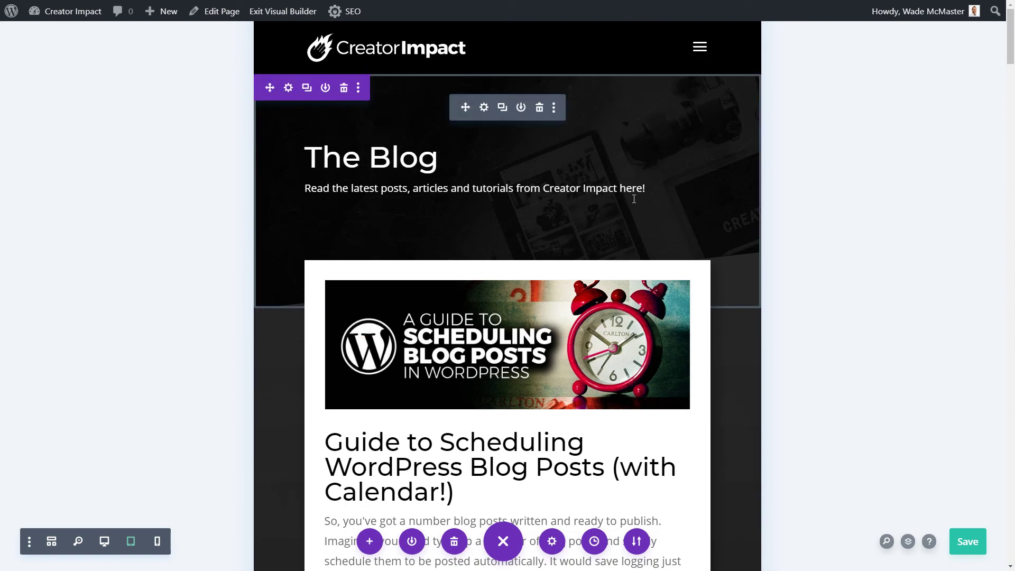
pyautogui.moveTo(1012, 57); pyautogui.dragTo(1012, 543)
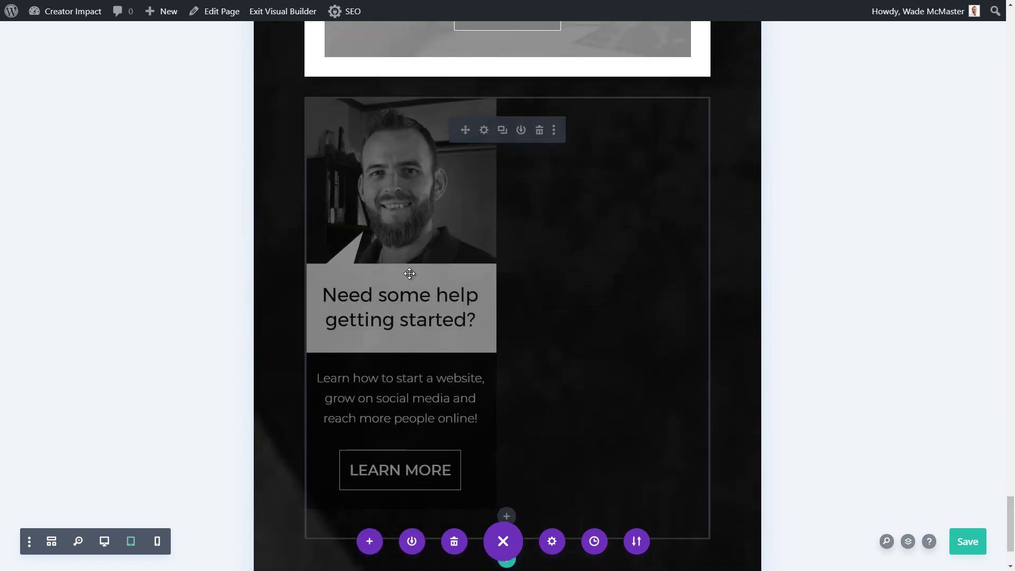
# - Disable the call to action module on phone instead of tablet in its visibility options and save the module settings
pyautogui.scroll(5, 444, 278)
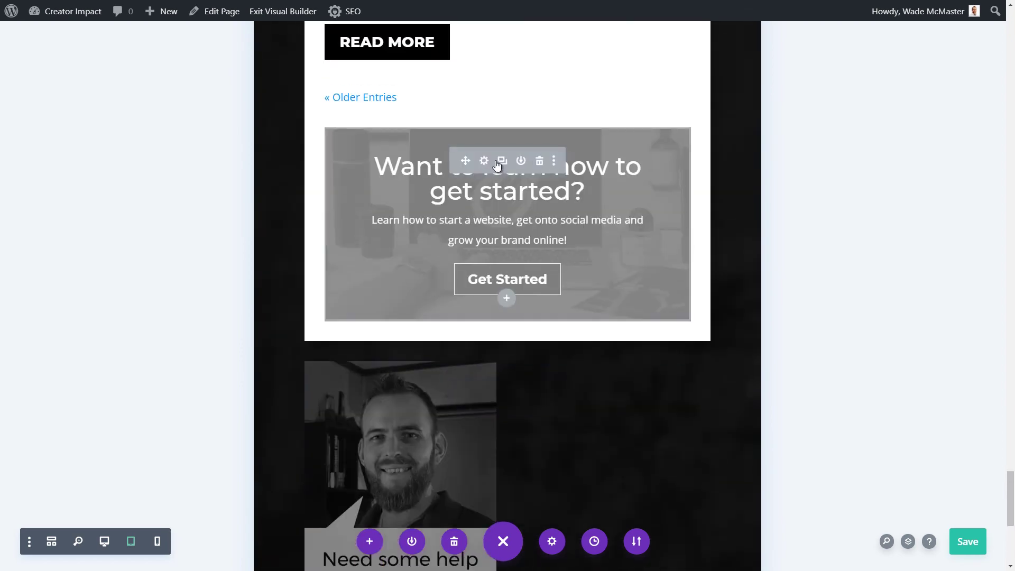
pyautogui.click(484, 160)
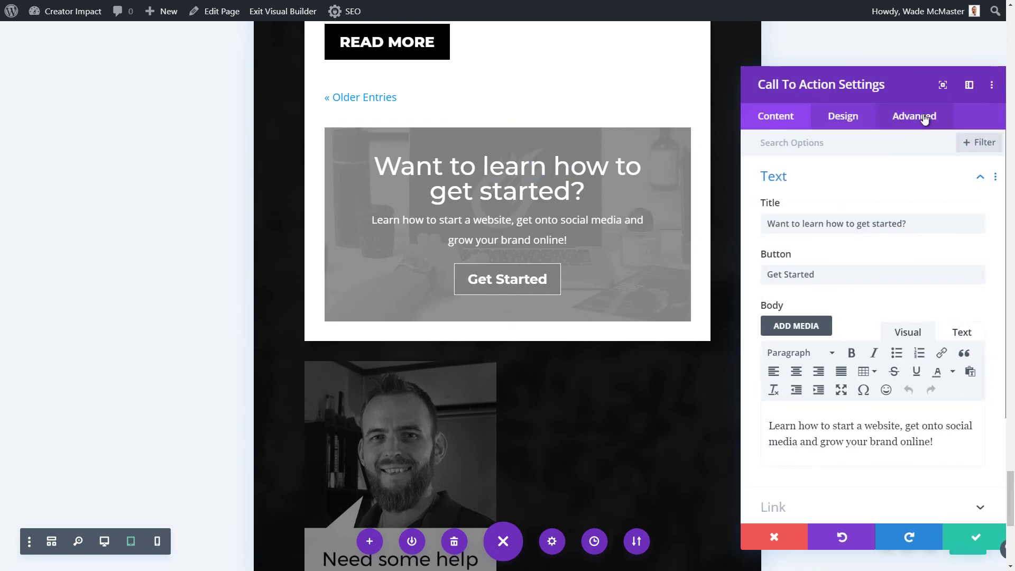
pyautogui.click(924, 119)
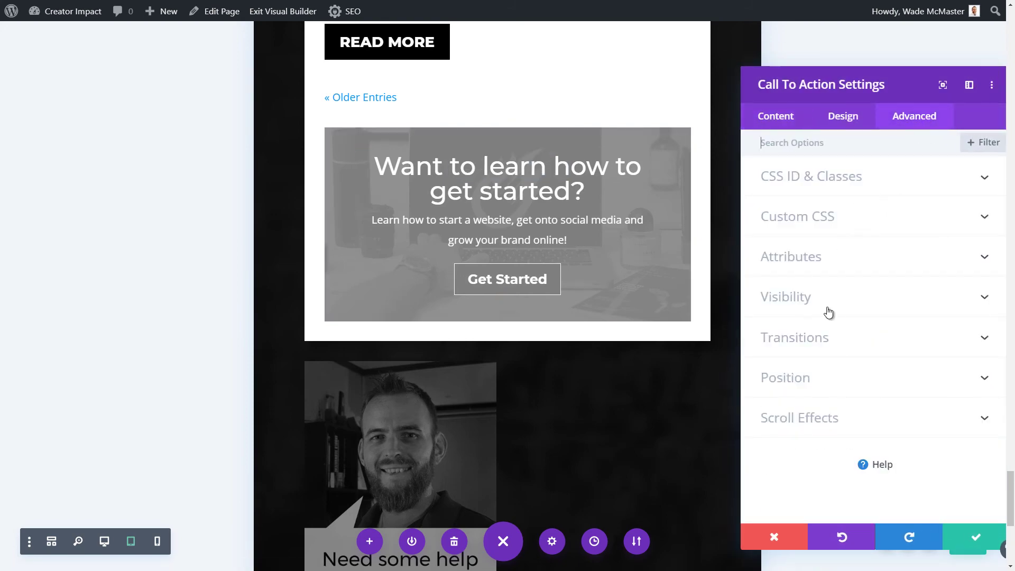
pyautogui.click(808, 303)
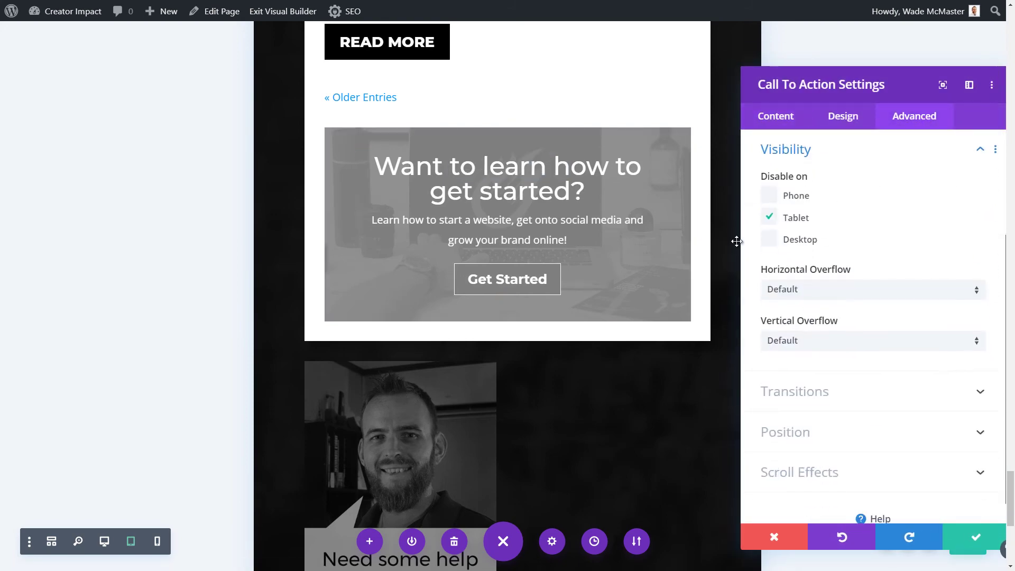
pyautogui.click(769, 218)
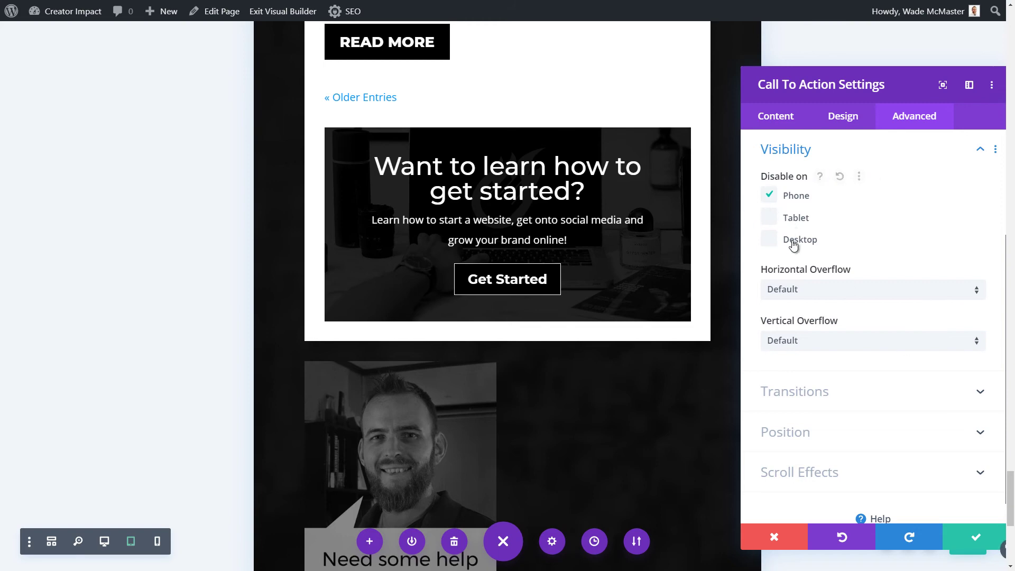
pyautogui.click(987, 539)
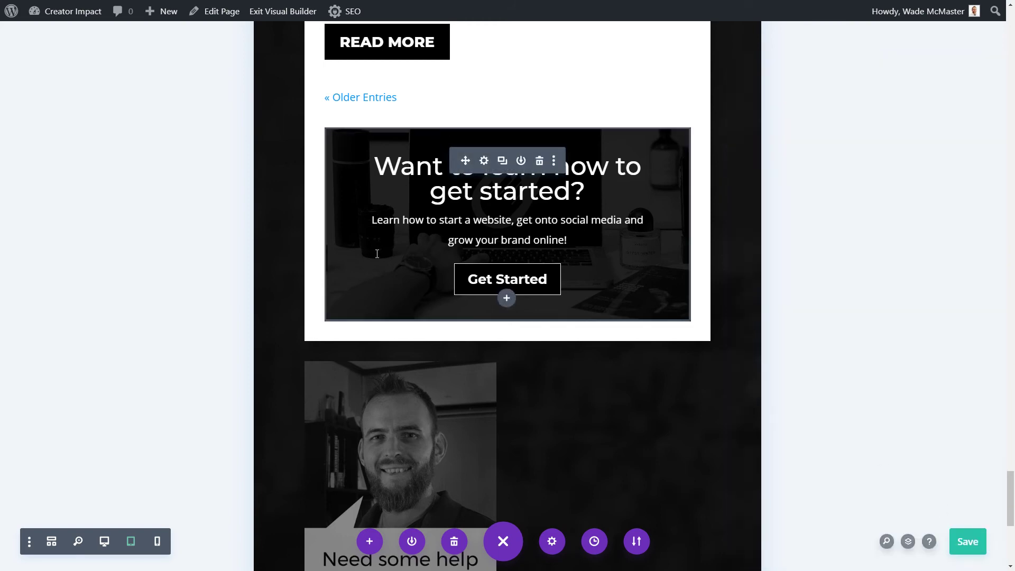
# - Save the page and check the call to action and the sidebar promo image below it in tablet view
pyautogui.scroll(-6, 451, 177)
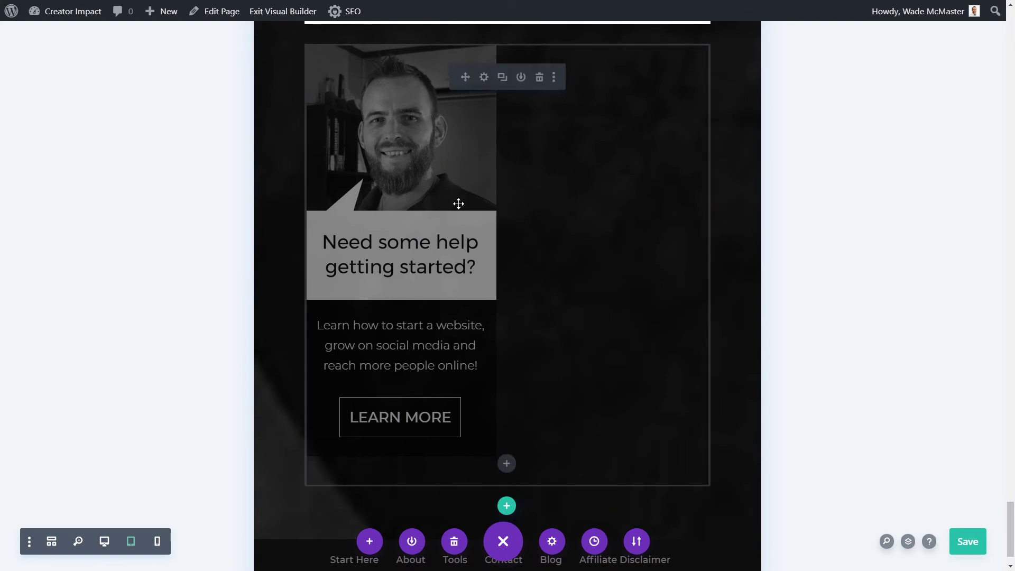
pyautogui.scroll(10, 465, 252)
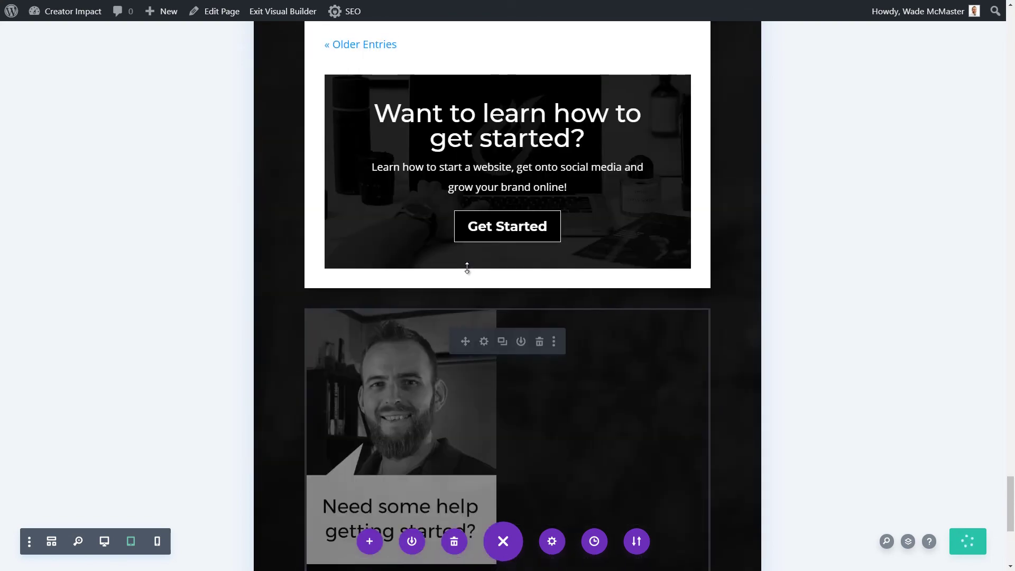
pyautogui.scroll(-2, 467, 268)
pyautogui.scroll(-9, 467, 269)
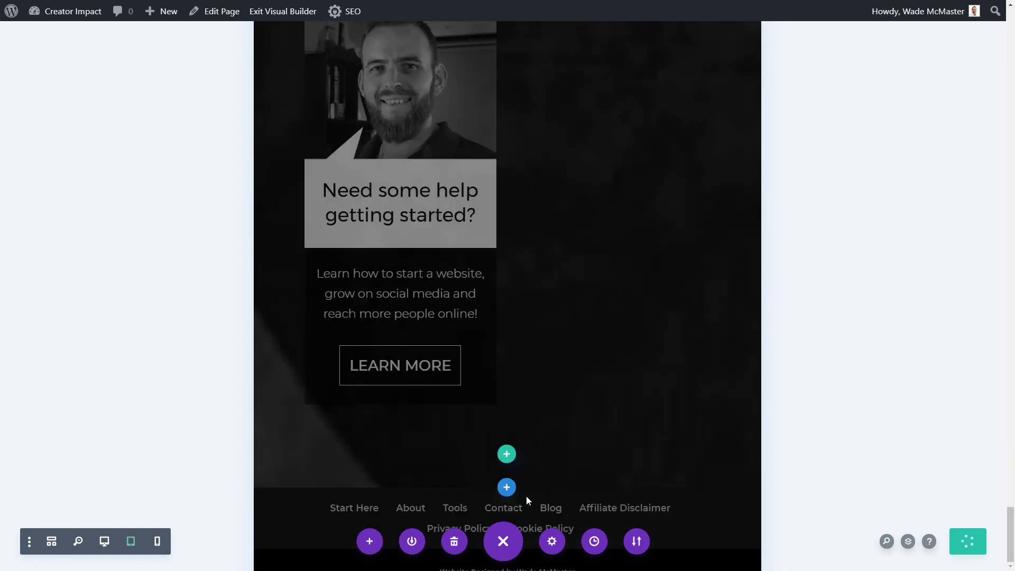
pyautogui.scroll(10, 550, 421)
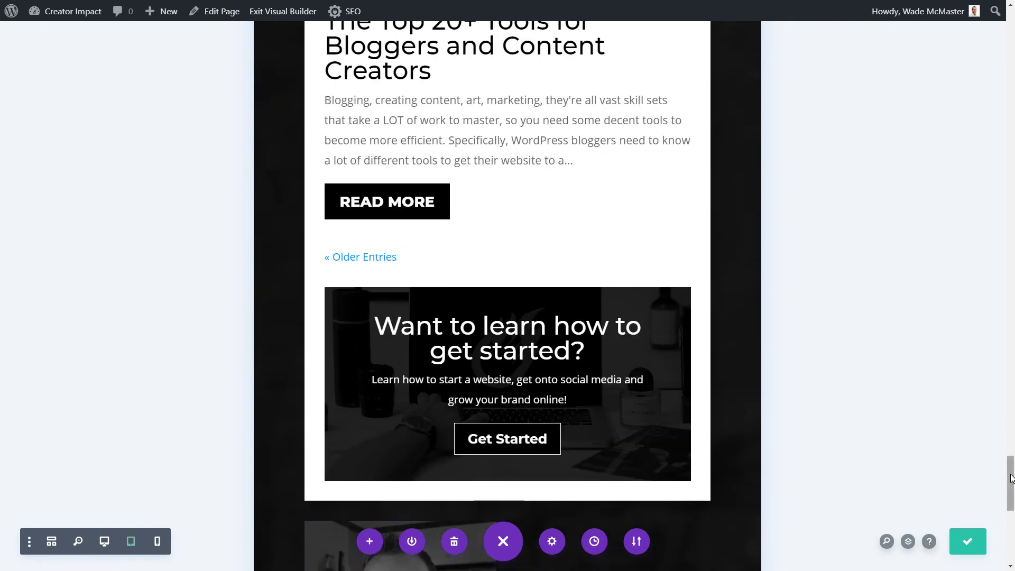
# - Compare the blog header and first post between the tablet and phone previews, ending in phone view
pyautogui.moveTo(1011, 479); pyautogui.dragTo(989, 13)
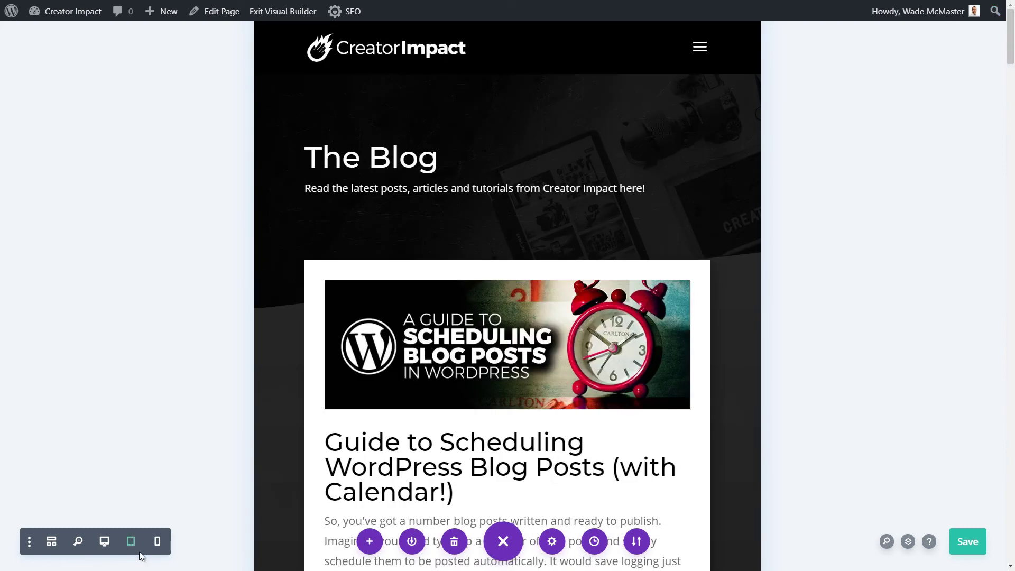
pyautogui.click(158, 541)
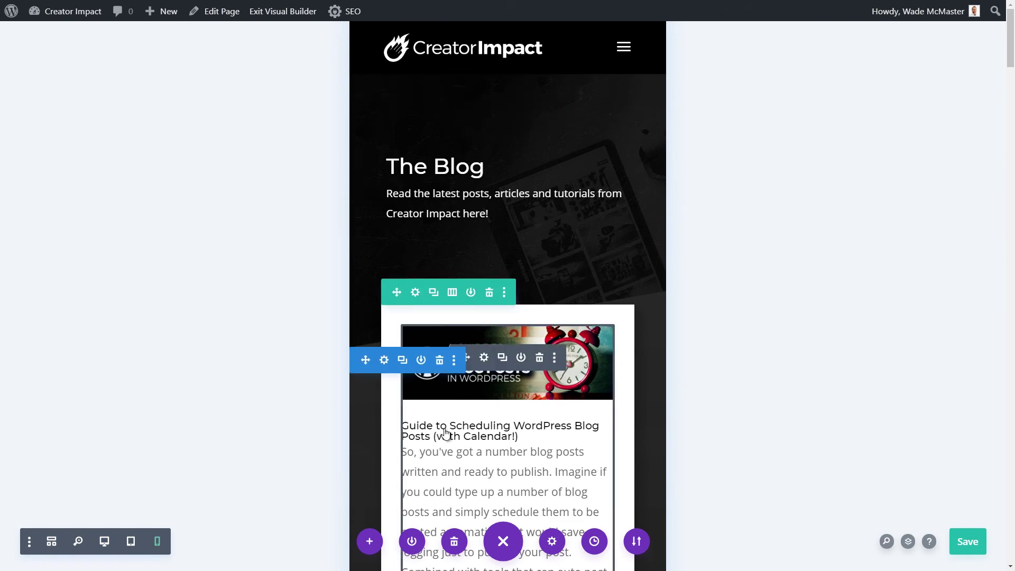
pyautogui.click(132, 542)
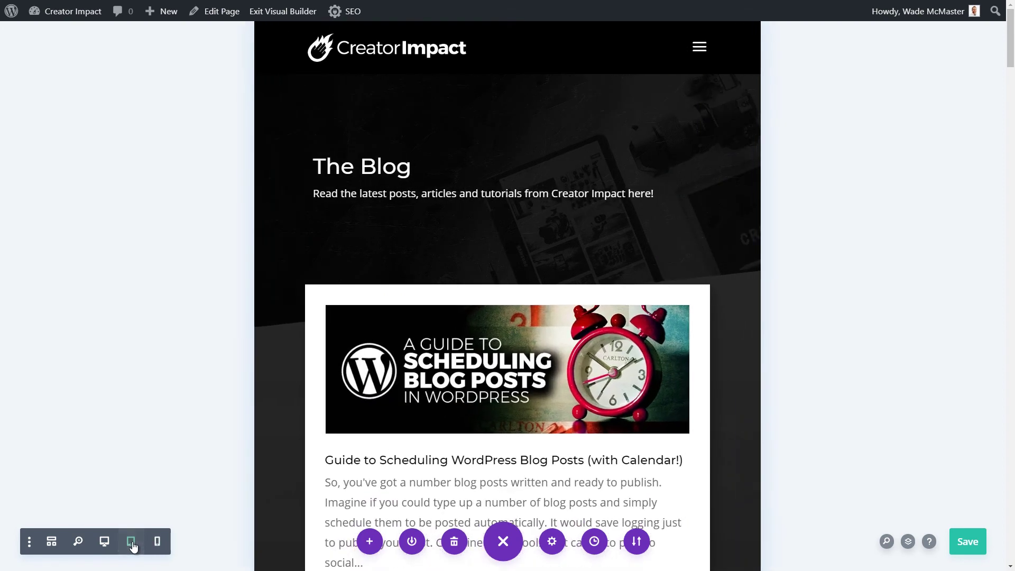
pyautogui.click(158, 541)
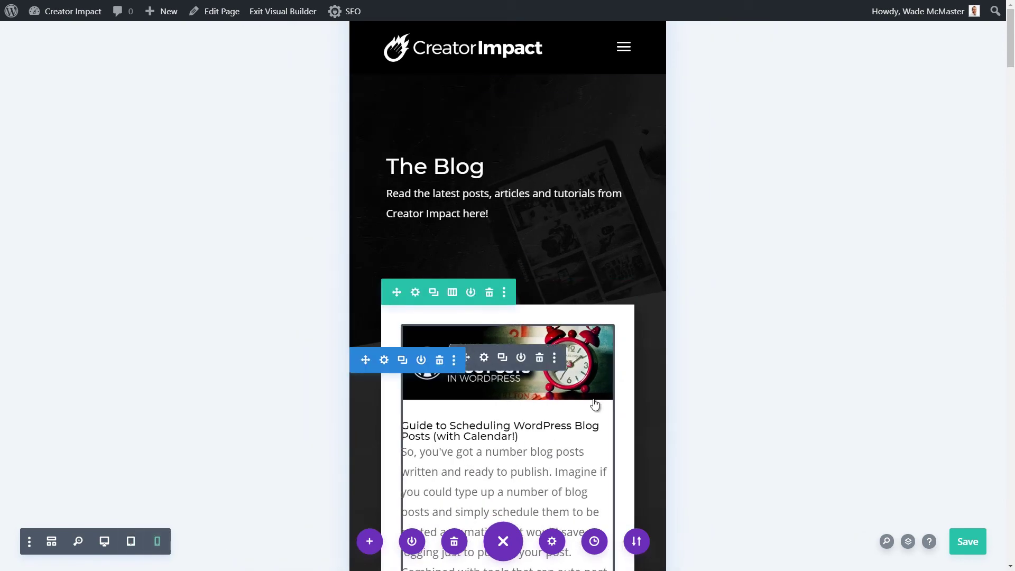
pyautogui.moveTo(1009, 58); pyautogui.dragTo(990, 41)
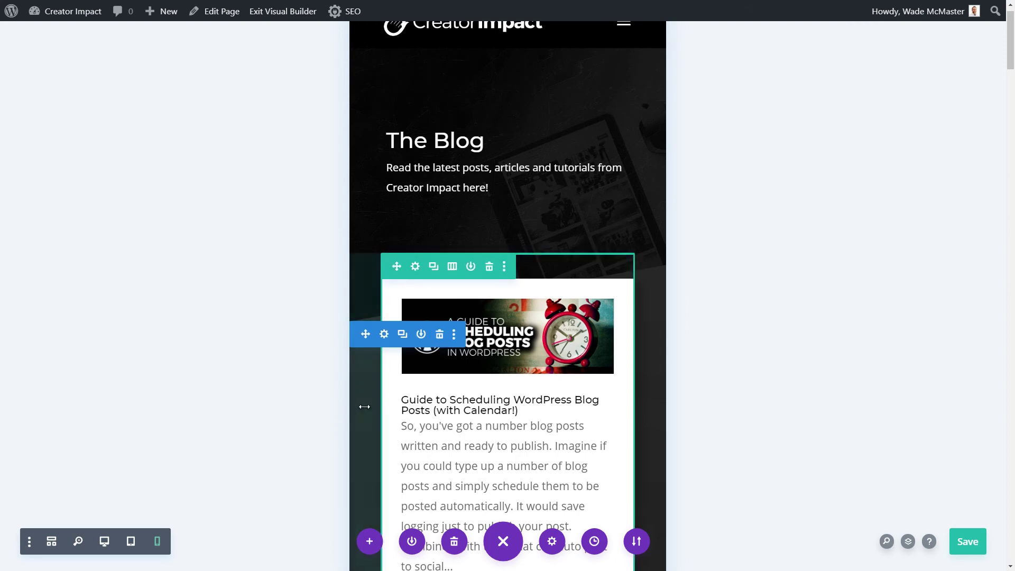
# - Move the post row closer to the phone preview's left edge and set the row's left margin to 20px
pyautogui.moveTo(360, 407); pyautogui.dragTo(351, 410)
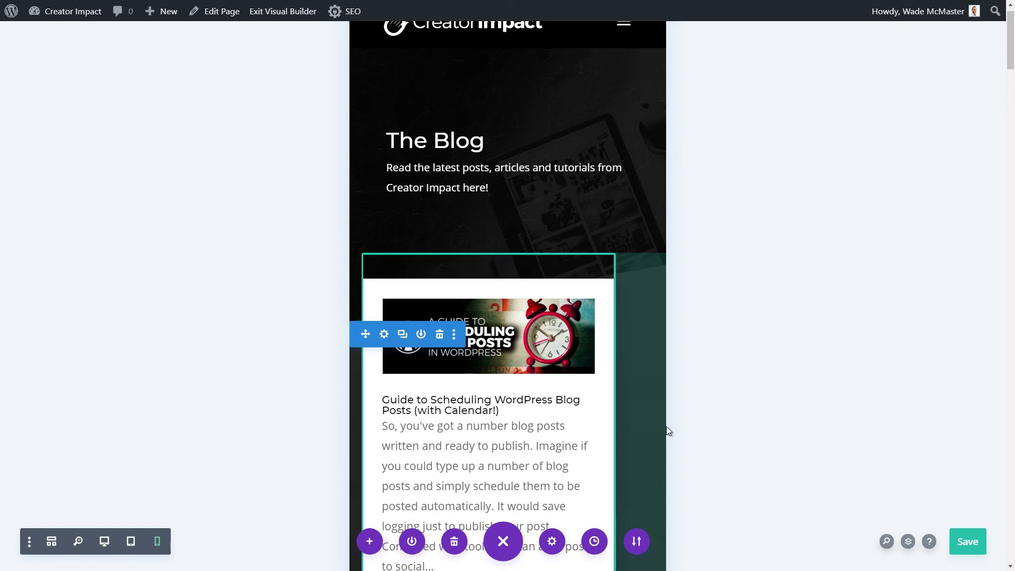
pyautogui.click(396, 265)
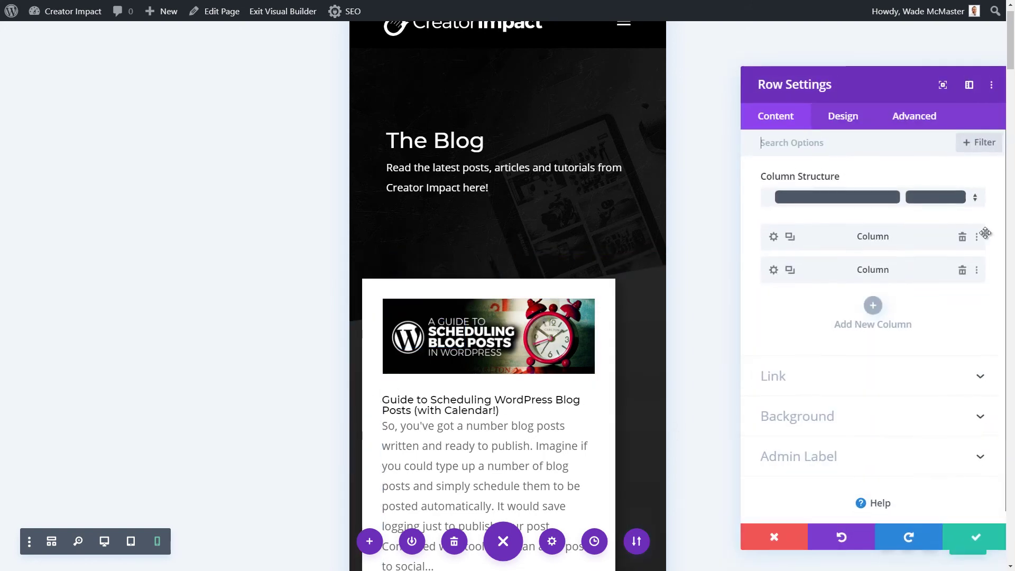
pyautogui.click(842, 117)
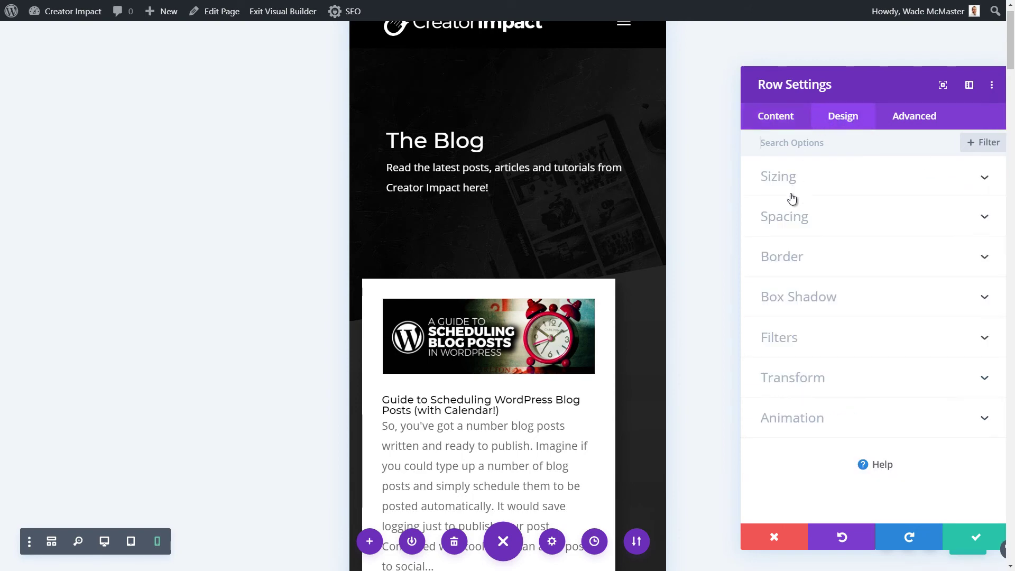
pyautogui.click(789, 217)
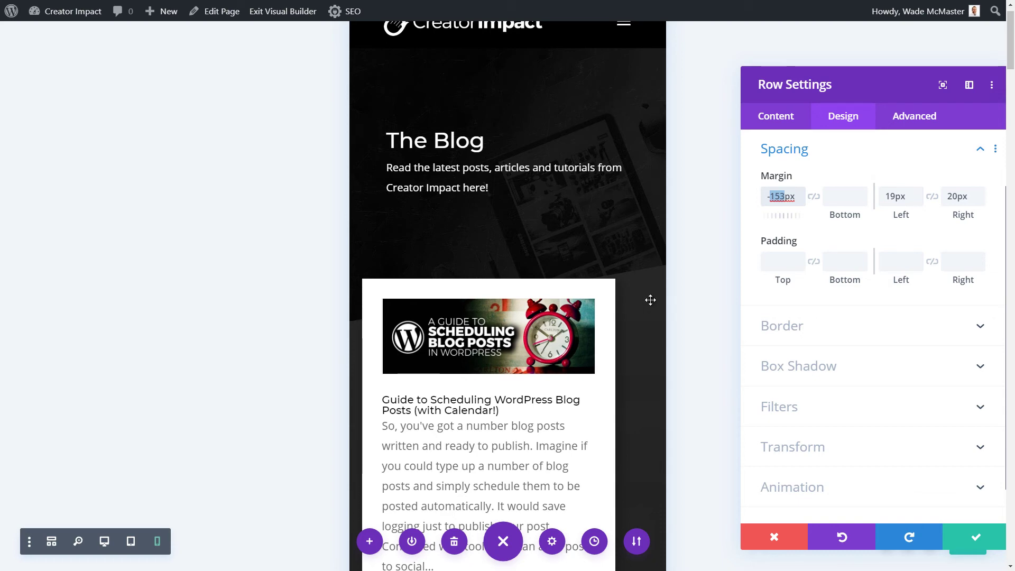
pyautogui.doubleClick(893, 196)
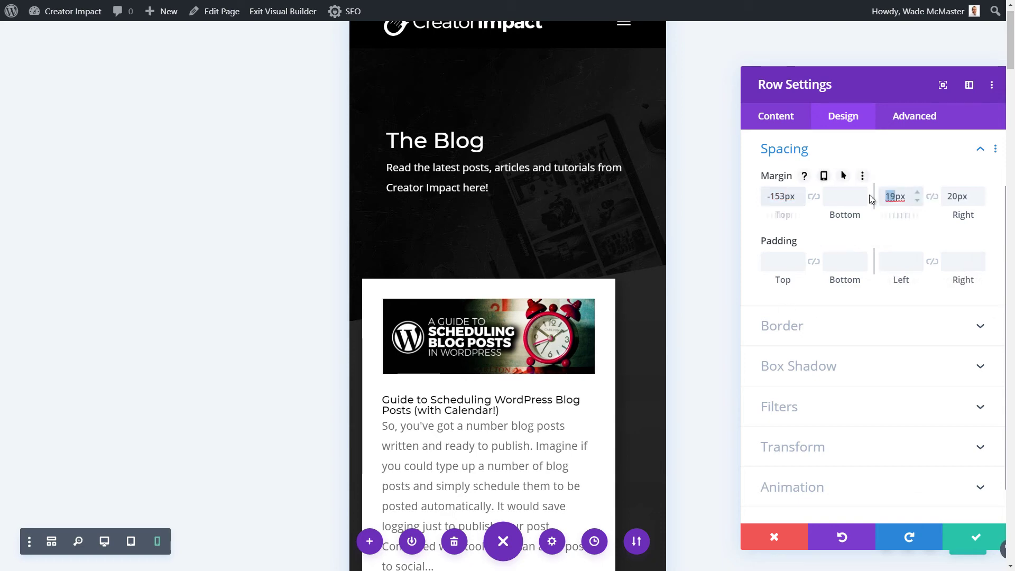
pyautogui.write('20')
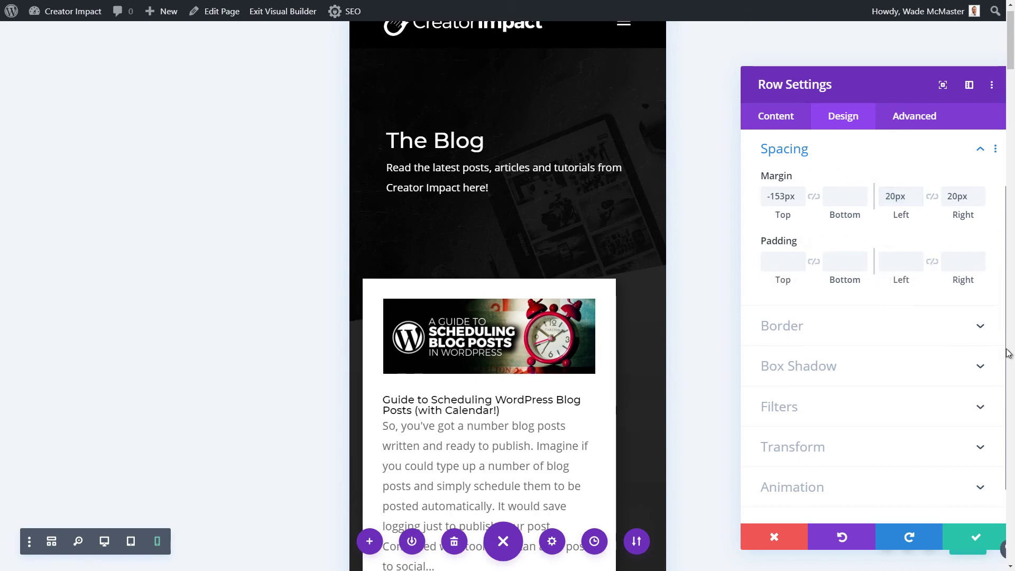
# - Enable responsive values for the post row's width and set its phone width to 90%
pyautogui.moveTo(901, 76); pyautogui.dragTo(882, 70)
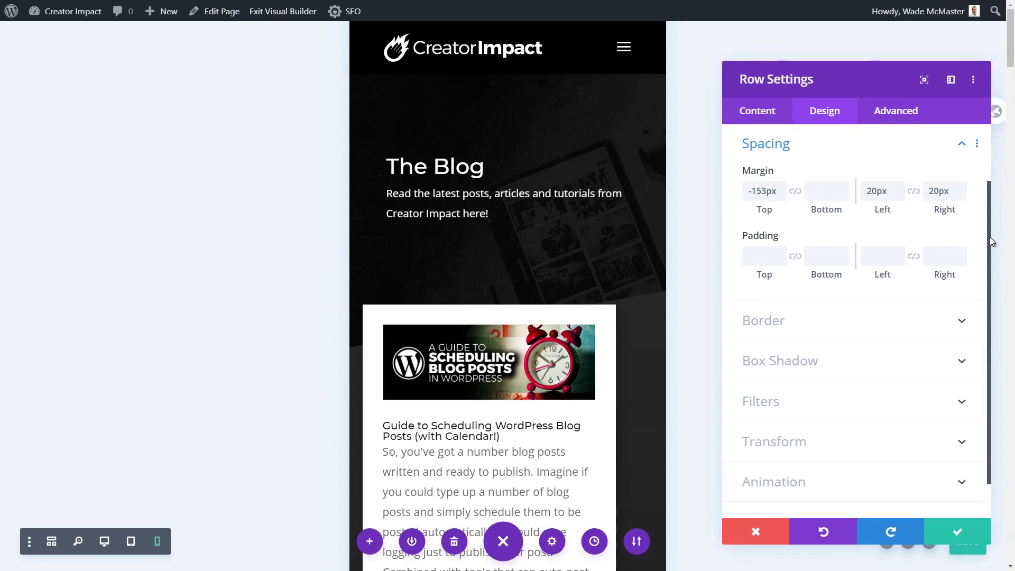
pyautogui.scroll(2, 987, 234)
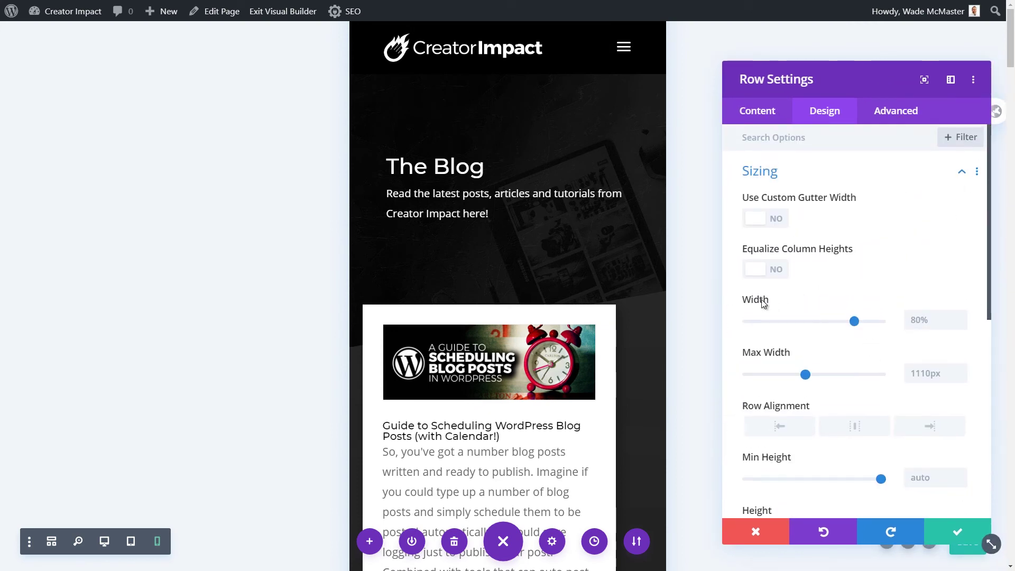
pyautogui.click(847, 302)
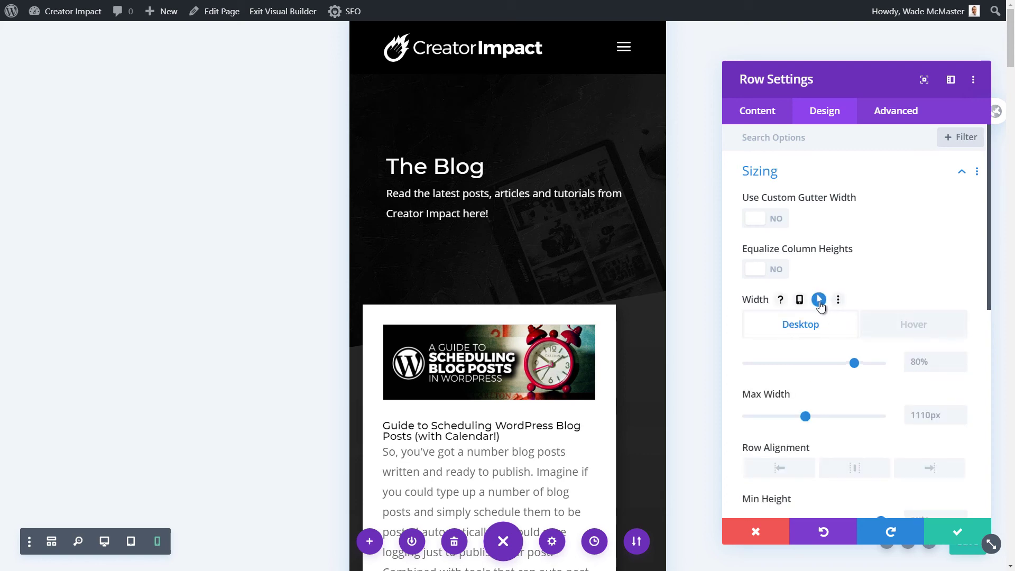
pyautogui.click(818, 300)
pyautogui.click(799, 304)
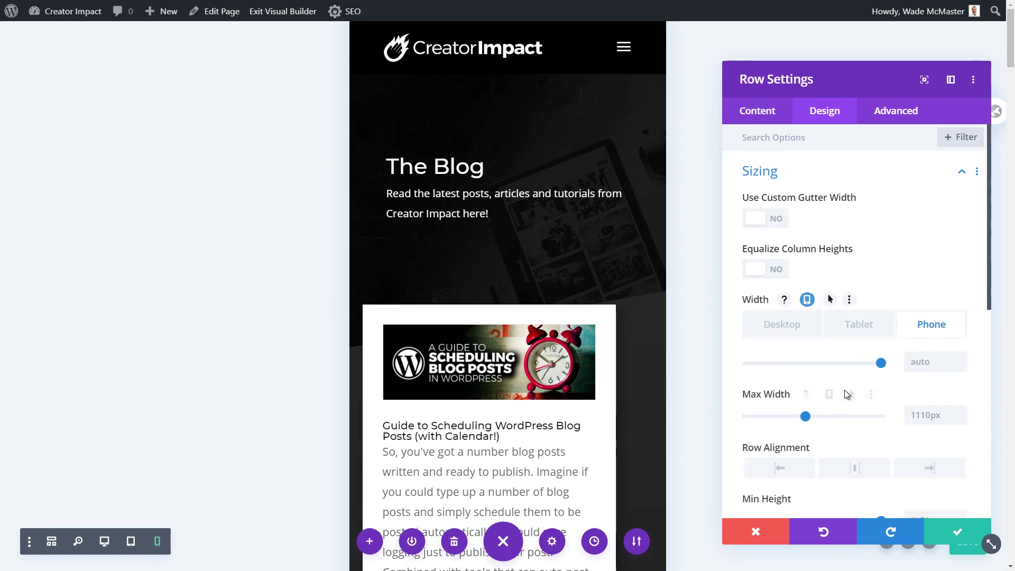
pyautogui.moveTo(881, 363); pyautogui.dragTo(868, 365)
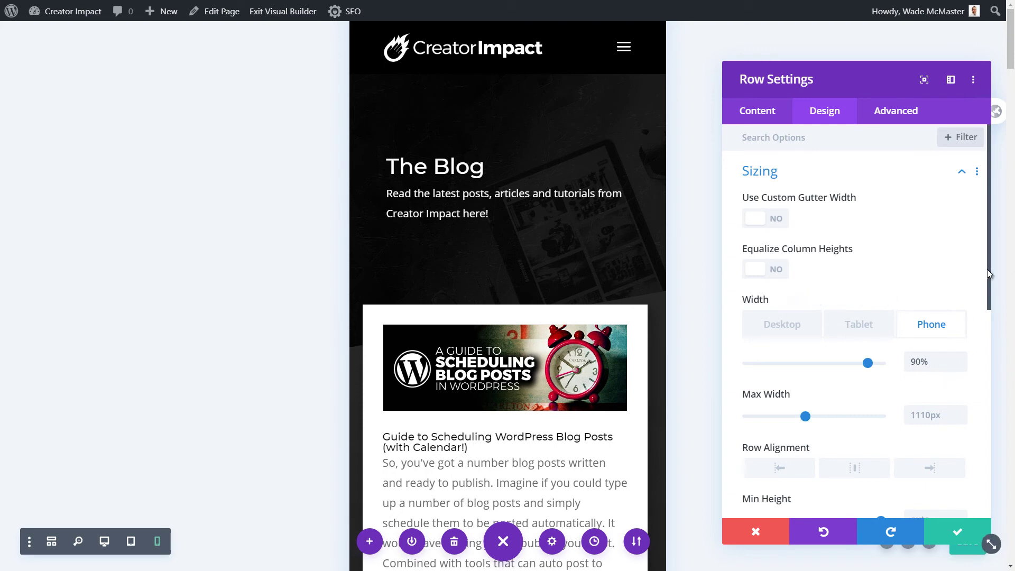
# - Set the post row's left and right margins to 5%
pyautogui.scroll(-6, 989, 280)
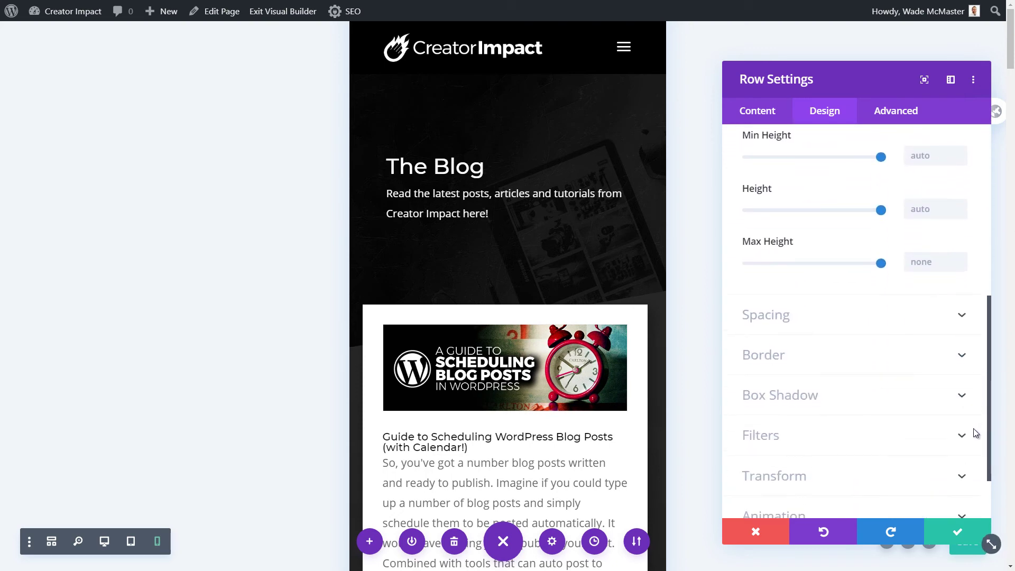
pyautogui.click(924, 315)
pyautogui.scroll(1, 929, 233)
pyautogui.click(899, 187)
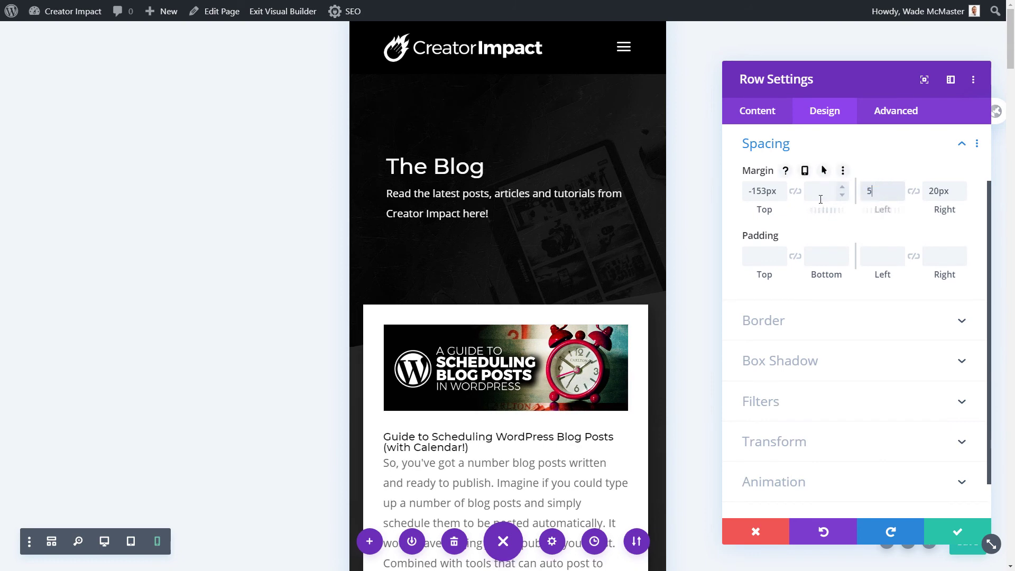
pyautogui.click(965, 191)
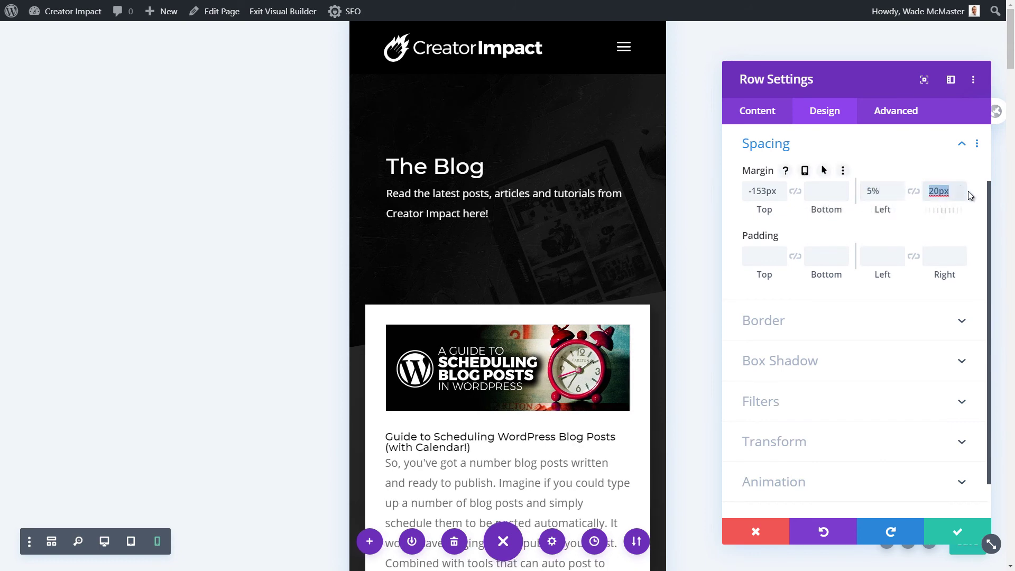
pyautogui.write('5%')
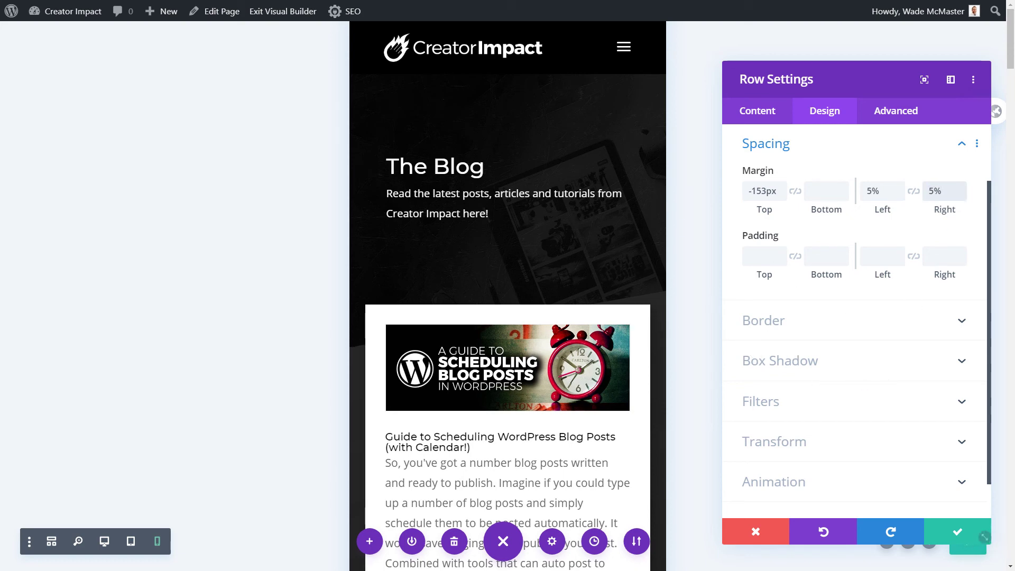
# - Check the post row's tablet and desktop width settings and how the row sits in both previews
pyautogui.scroll(2, 990, 296)
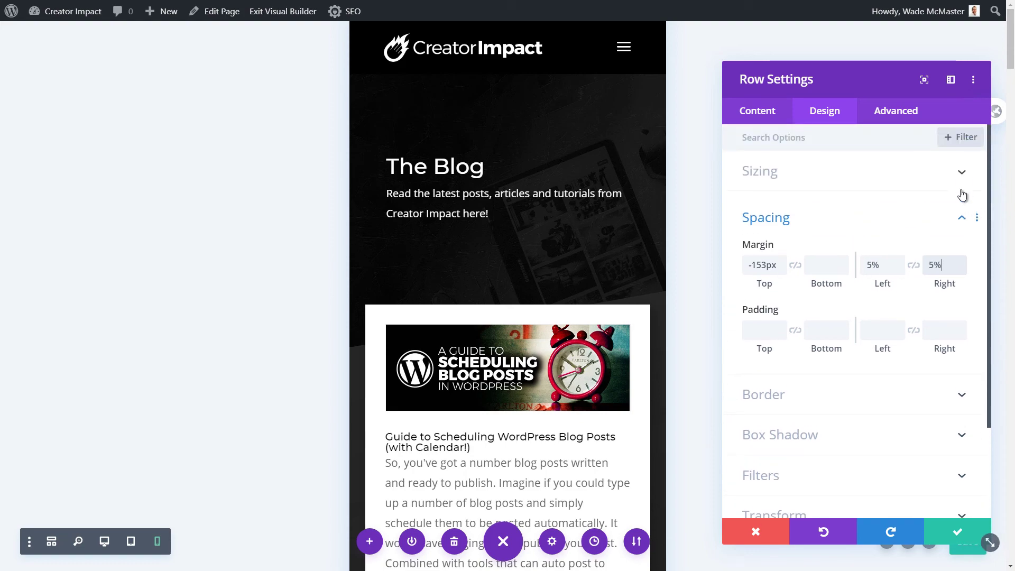
pyautogui.click(961, 172)
pyautogui.click(859, 328)
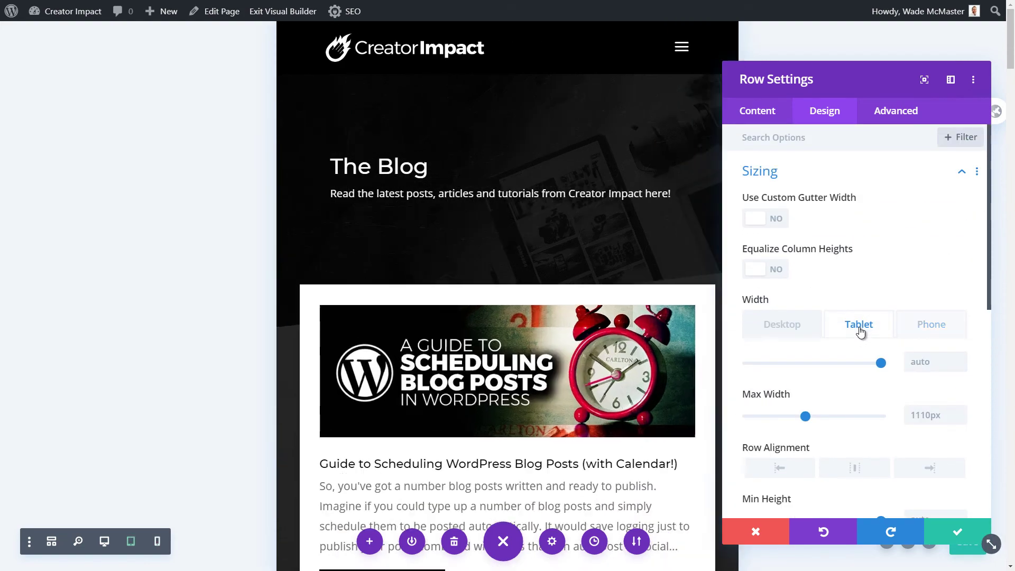
pyautogui.moveTo(872, 77); pyautogui.dragTo(914, 74)
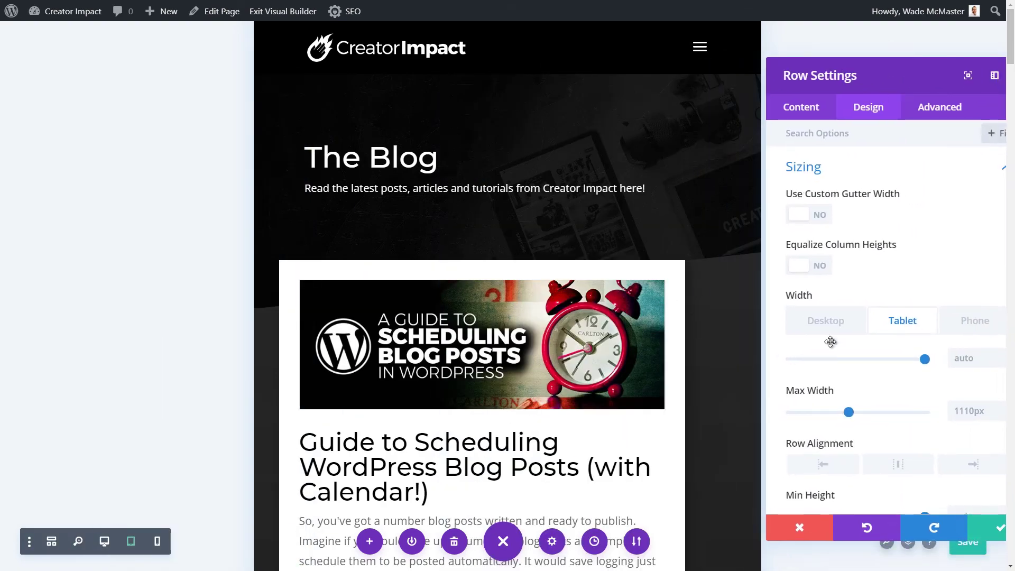
pyautogui.click(842, 320)
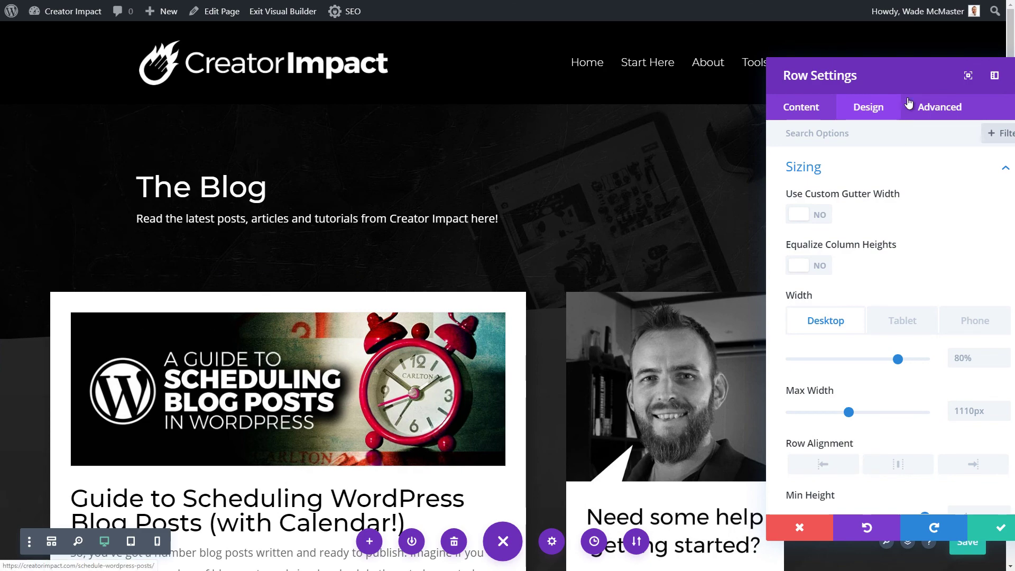
pyautogui.moveTo(889, 71); pyautogui.dragTo(878, 37)
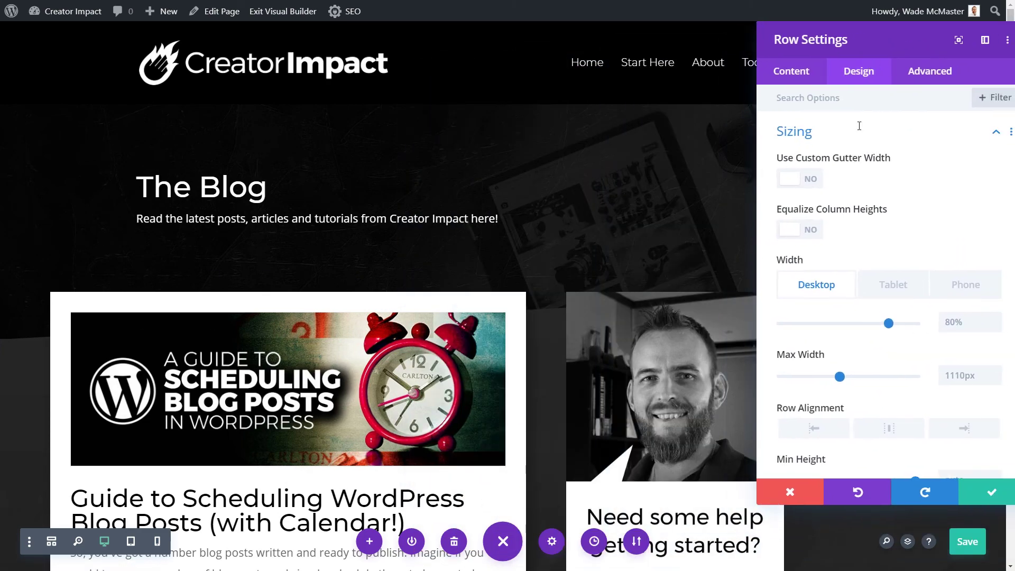
# - Enable responsive values for the row's margin and clear its desktop left and right margins
pyautogui.scroll(-10, 846, 327)
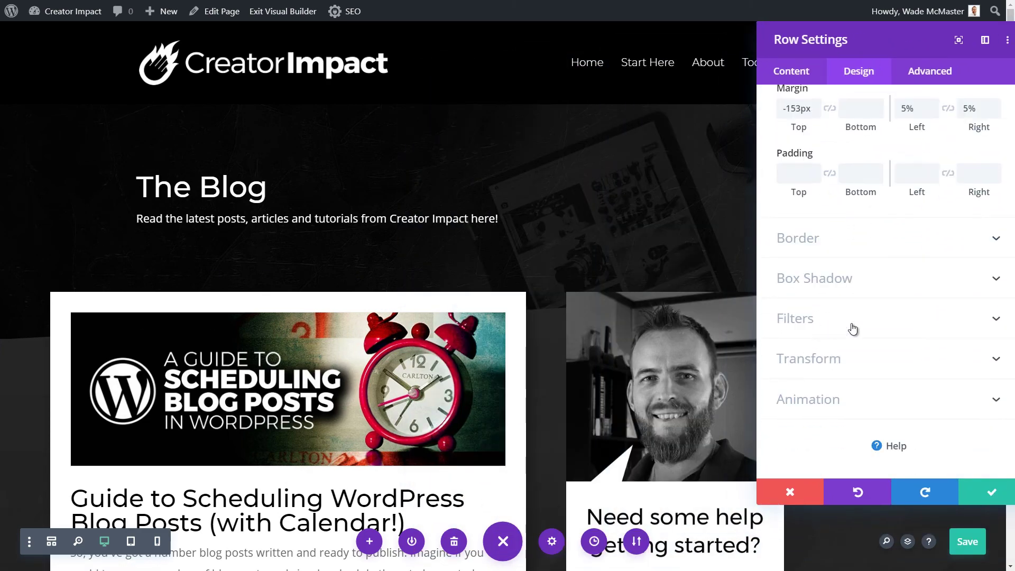
pyautogui.scroll(1, 853, 333)
pyautogui.moveTo(838, 137)
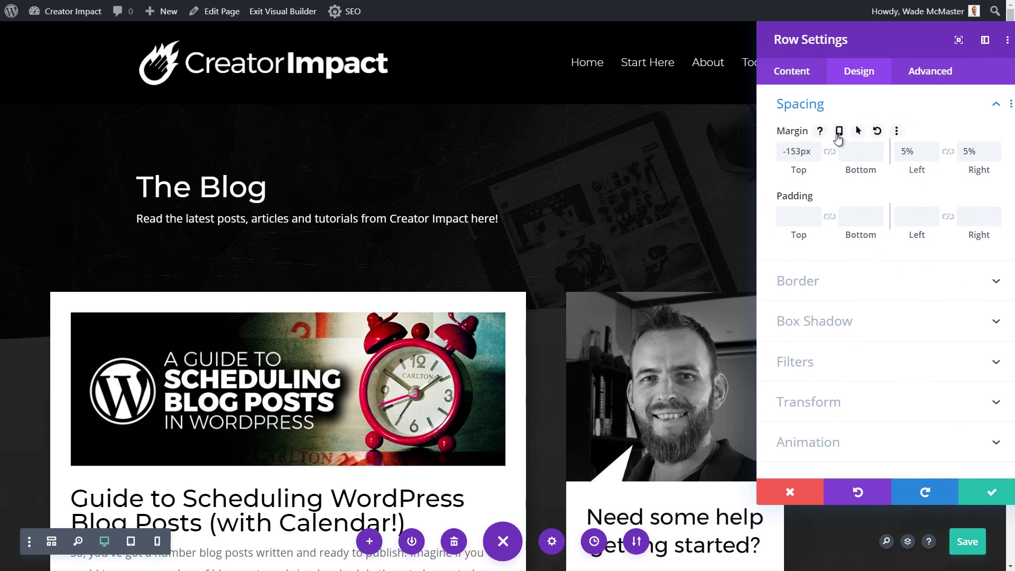
pyautogui.click(839, 132)
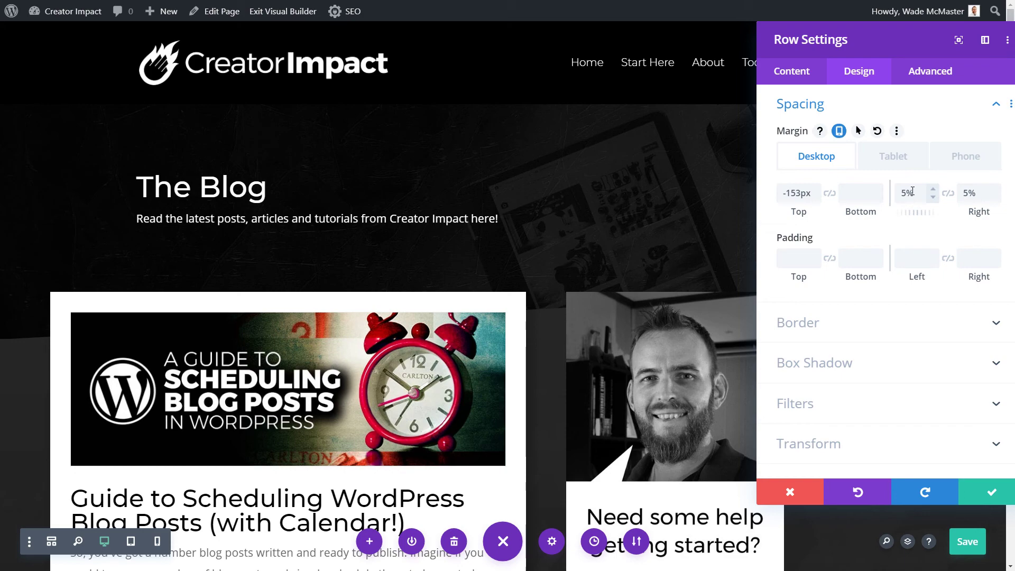
pyautogui.moveTo(912, 191); pyautogui.dragTo(895, 193)
pyautogui.press('BackSpace')
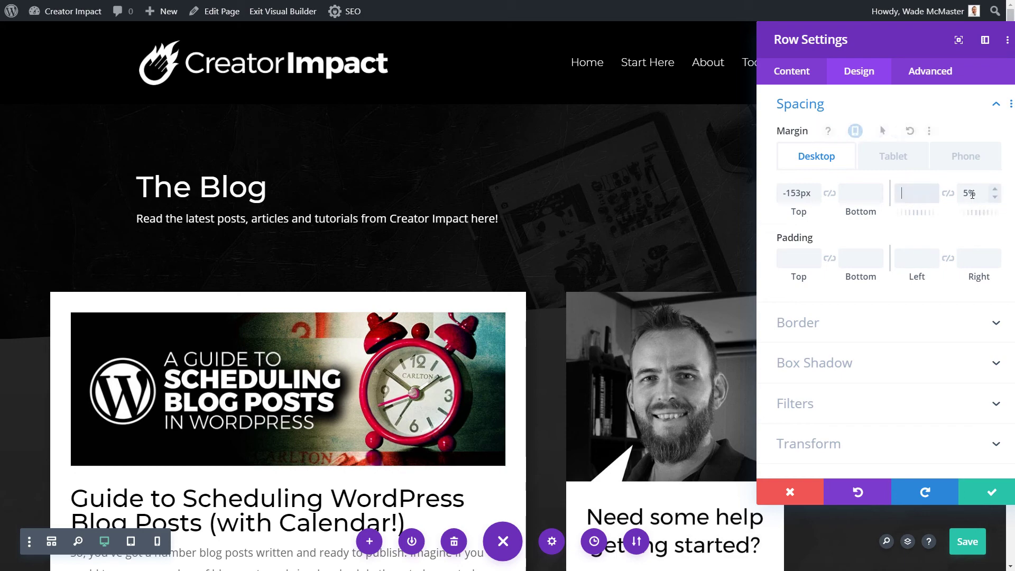
pyautogui.moveTo(975, 194); pyautogui.dragTo(949, 197)
pyautogui.press('BackSpace')
# - Set the row's phone left and right margins to 5%
pyautogui.click(908, 164)
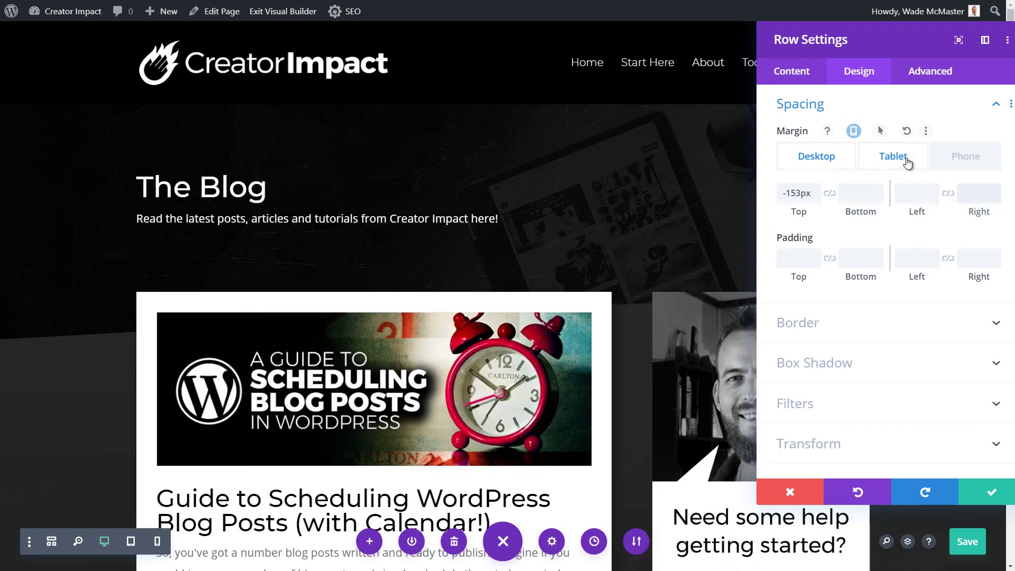
pyautogui.click(963, 156)
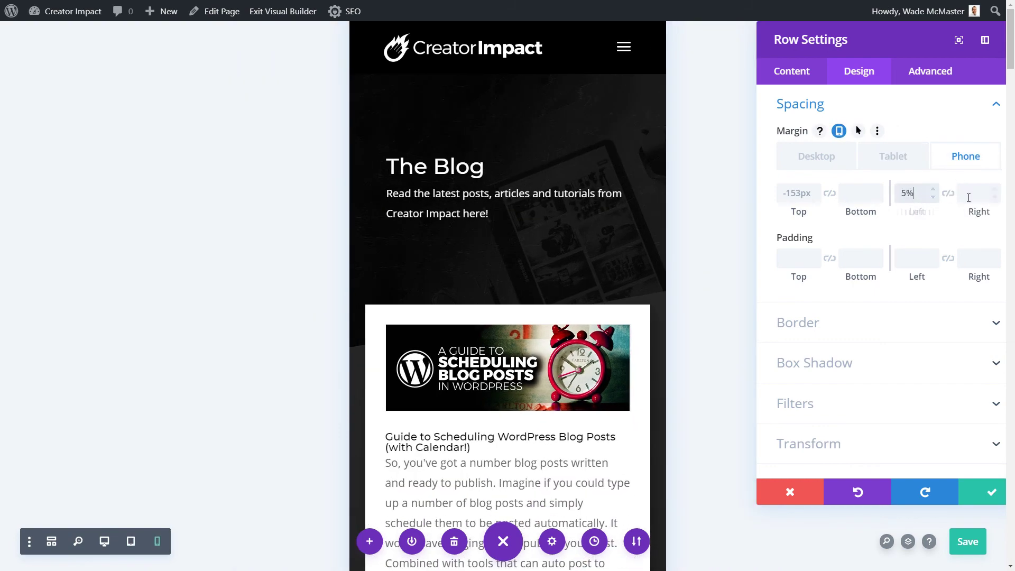
pyautogui.write('5%')
pyautogui.click(973, 195)
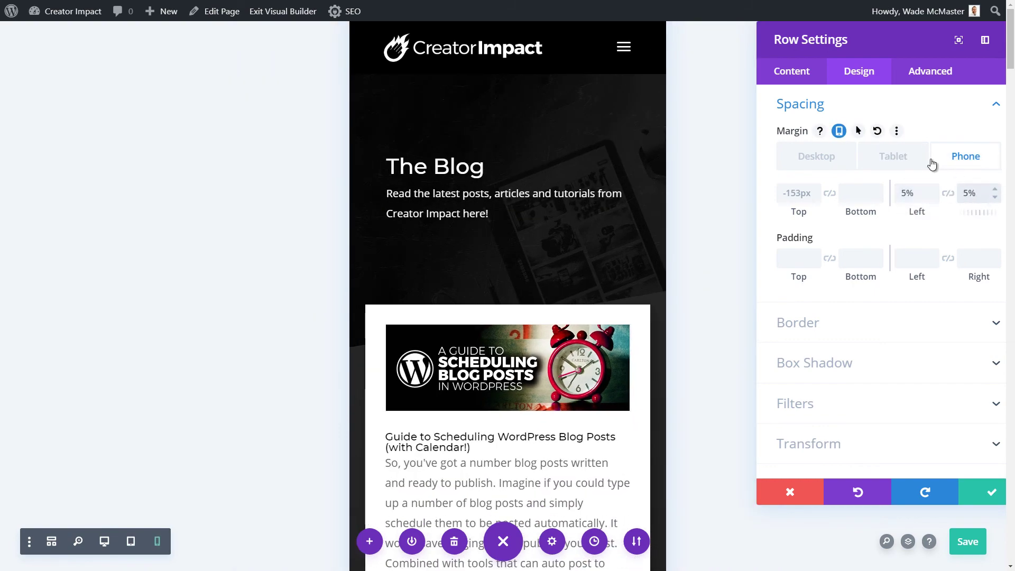
# - Compare the row's margins in the desktop, tablet and phone previews, ending on the posts in phone view
pyautogui.click(817, 157)
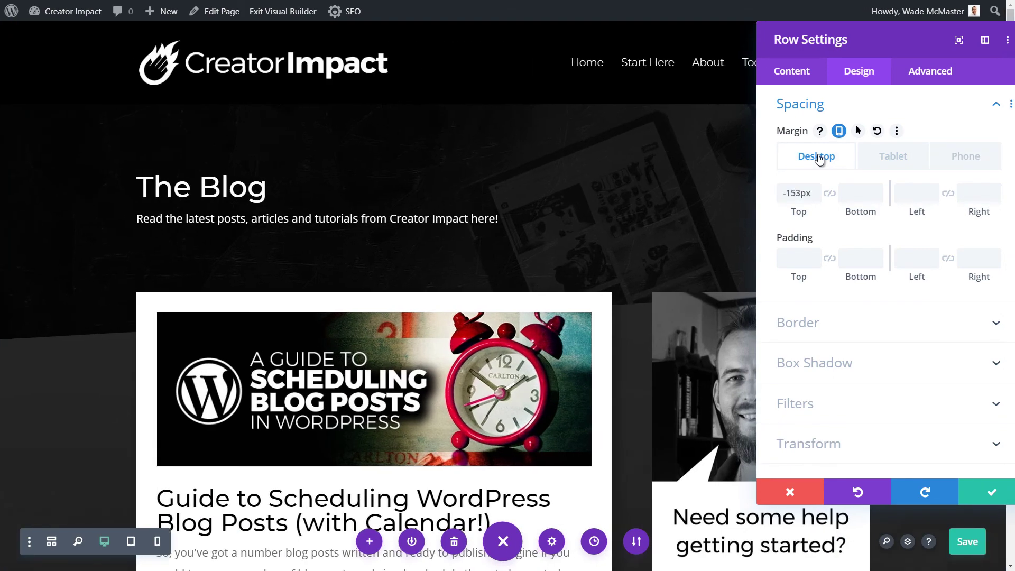
pyautogui.moveTo(810, 47); pyautogui.dragTo(734, 72)
pyautogui.click(761, 192)
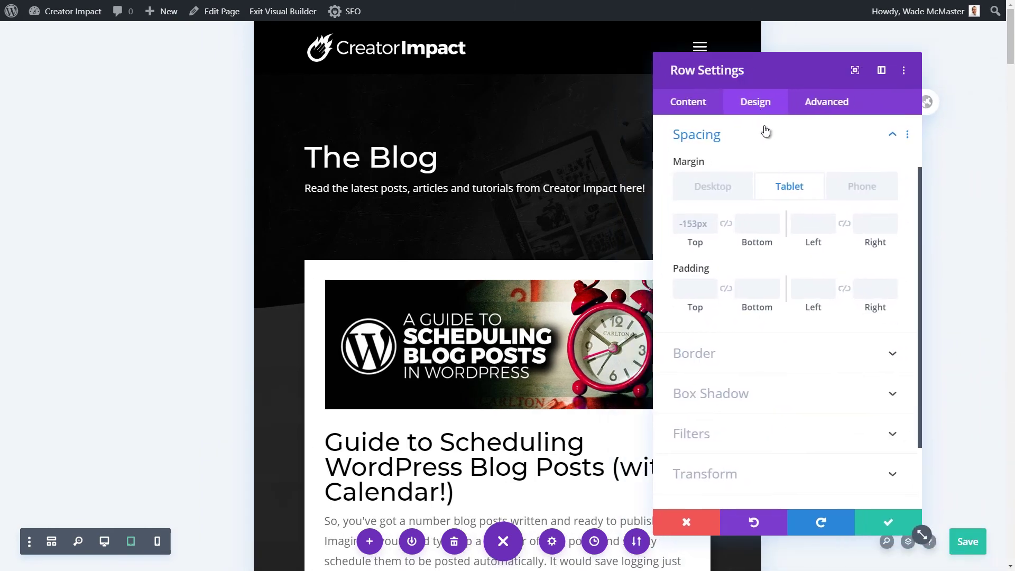
pyautogui.click(861, 188)
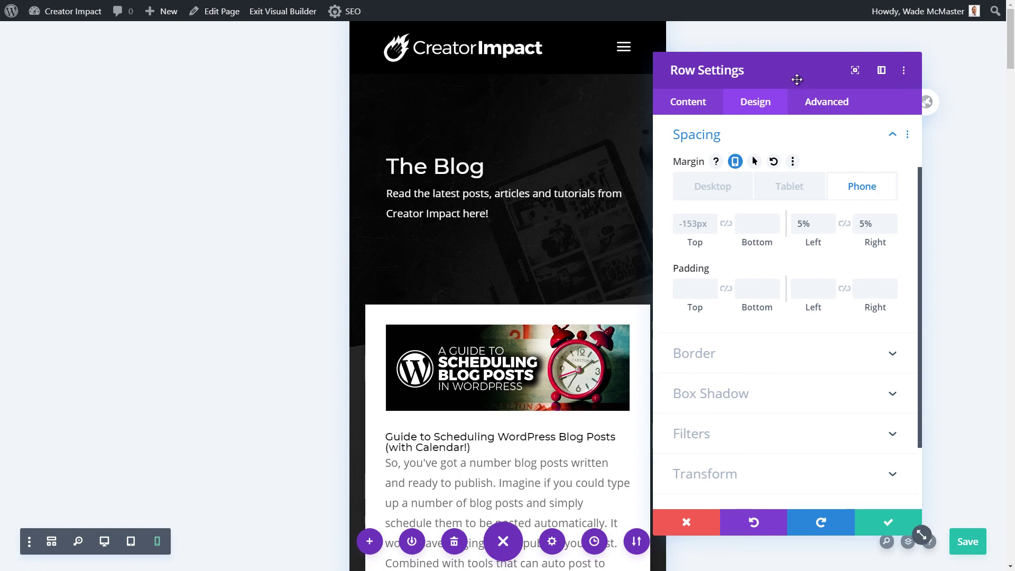
pyautogui.moveTo(795, 77); pyautogui.dragTo(858, 74)
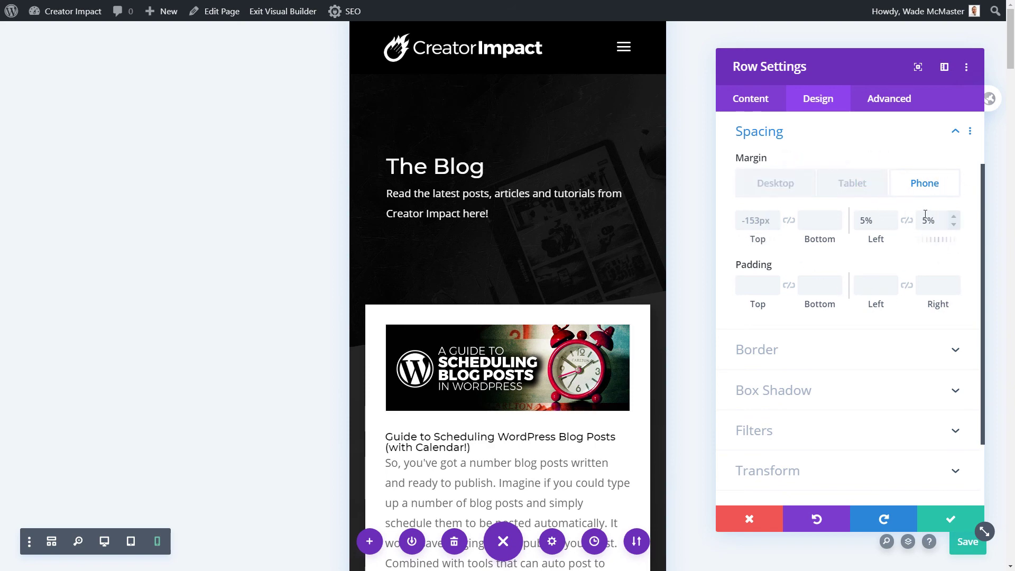
pyautogui.scroll(-4, 537, 268)
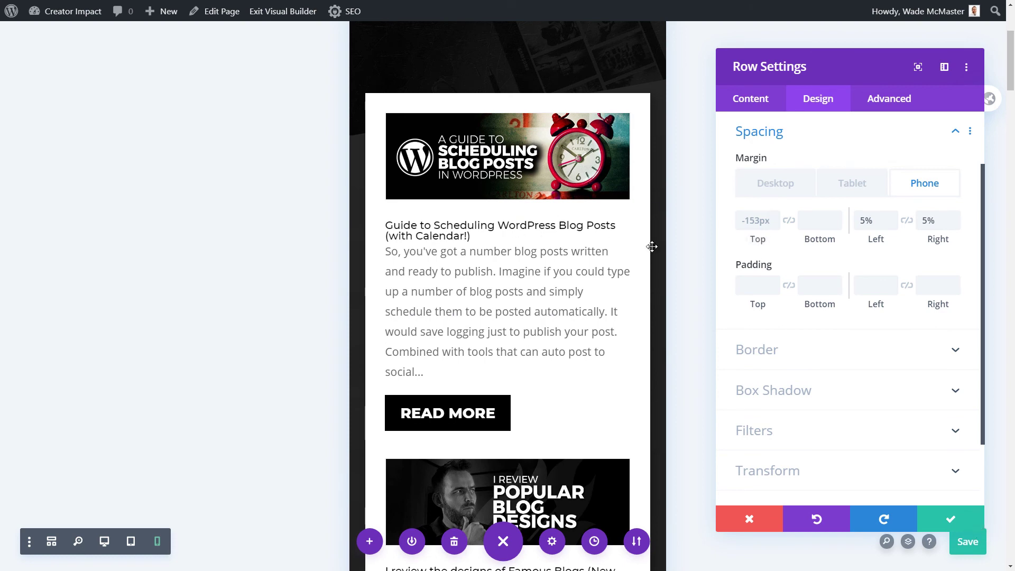
pyautogui.scroll(2, 653, 245)
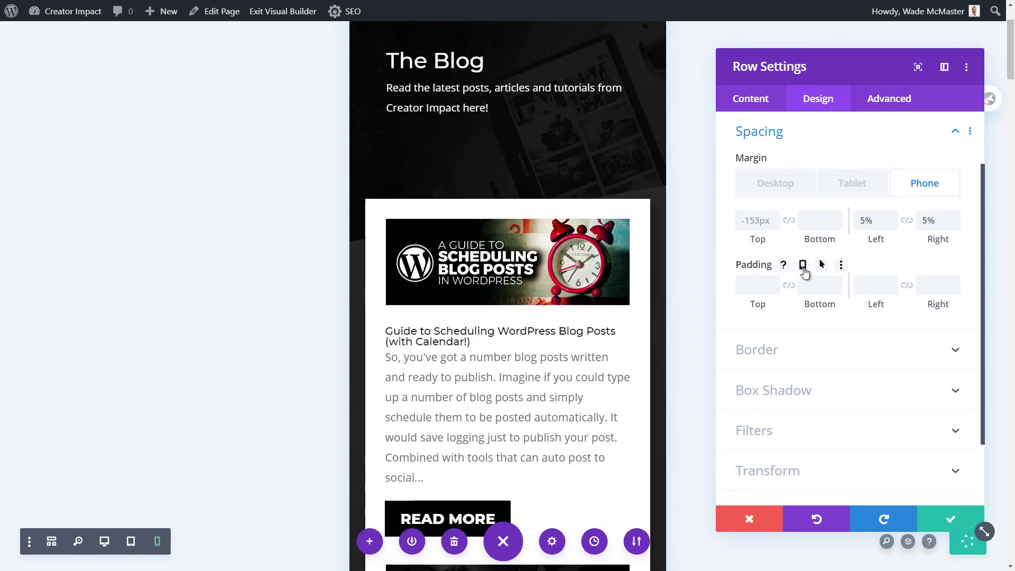
# - Enable responsive values for the row's padding and set its phone left and right padding to 10px
pyautogui.click(802, 264)
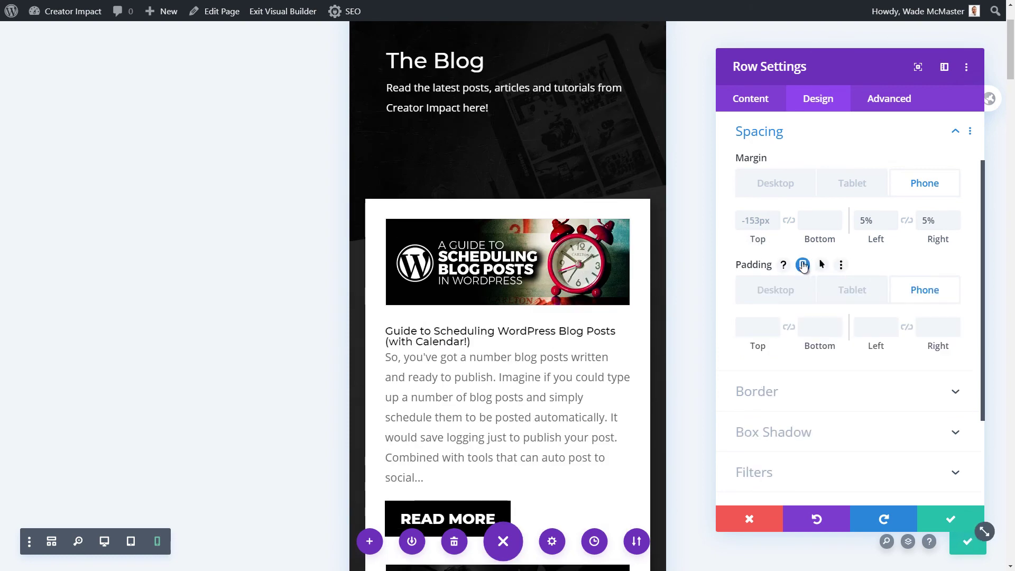
pyautogui.click(756, 290)
pyautogui.click(925, 290)
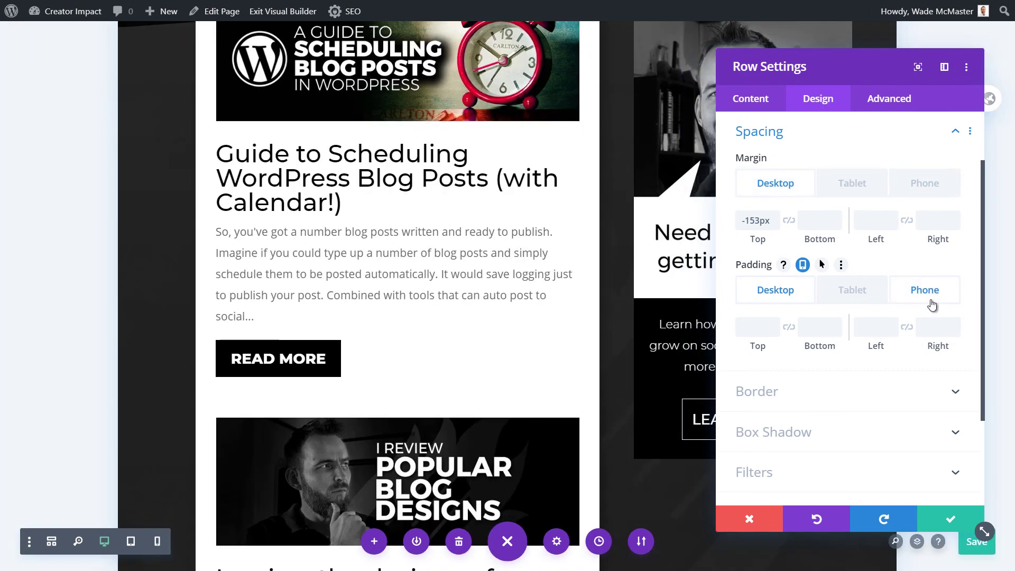
pyautogui.click(930, 329)
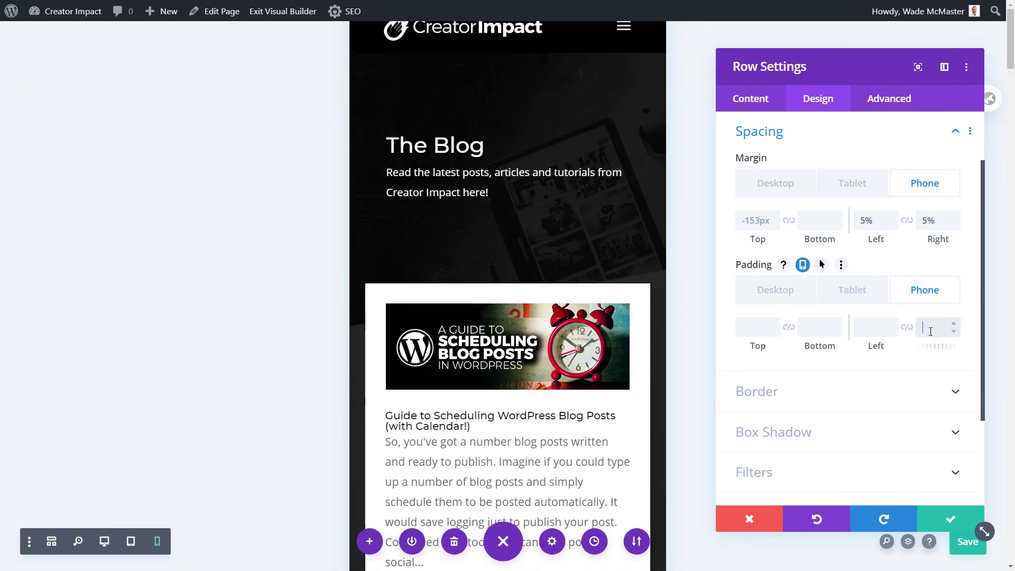
pyautogui.click(874, 334)
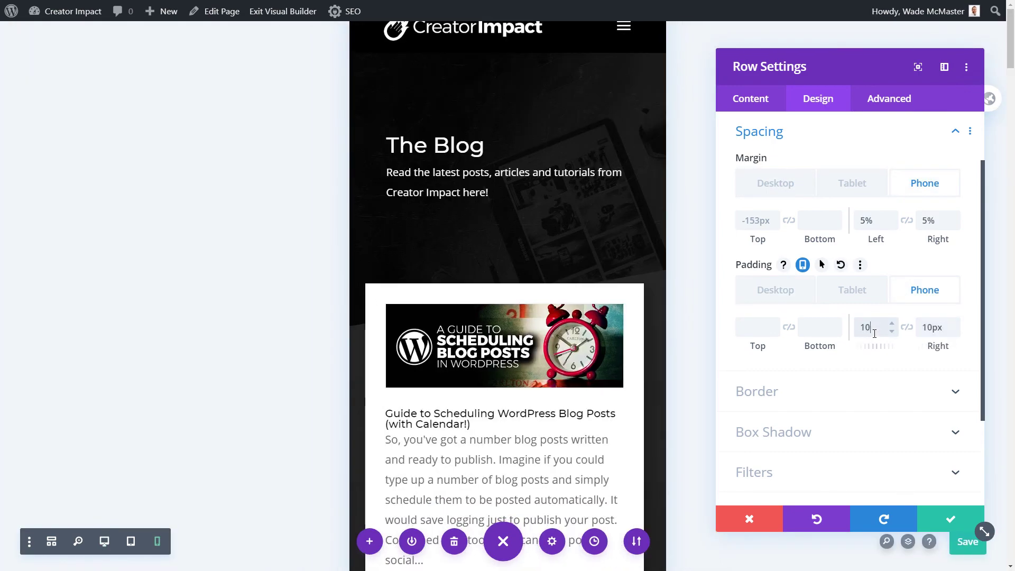
pyautogui.press('Tab')
# - Reduce the row's phone left padding to 2px
pyautogui.click(891, 331)
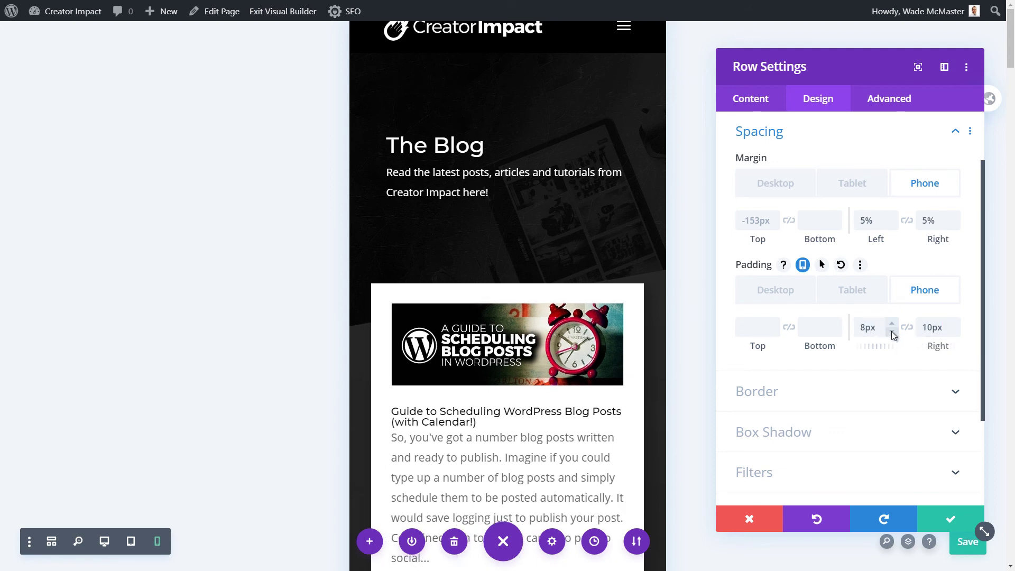
pyautogui.click(892, 331)
pyautogui.click(891, 331)
pyautogui.click(892, 331)
pyautogui.click(892, 331)
pyautogui.click(892, 331)
pyautogui.click(891, 332)
pyautogui.click(892, 332)
# - Reduce the row's phone right padding to 0px
pyautogui.click(956, 332)
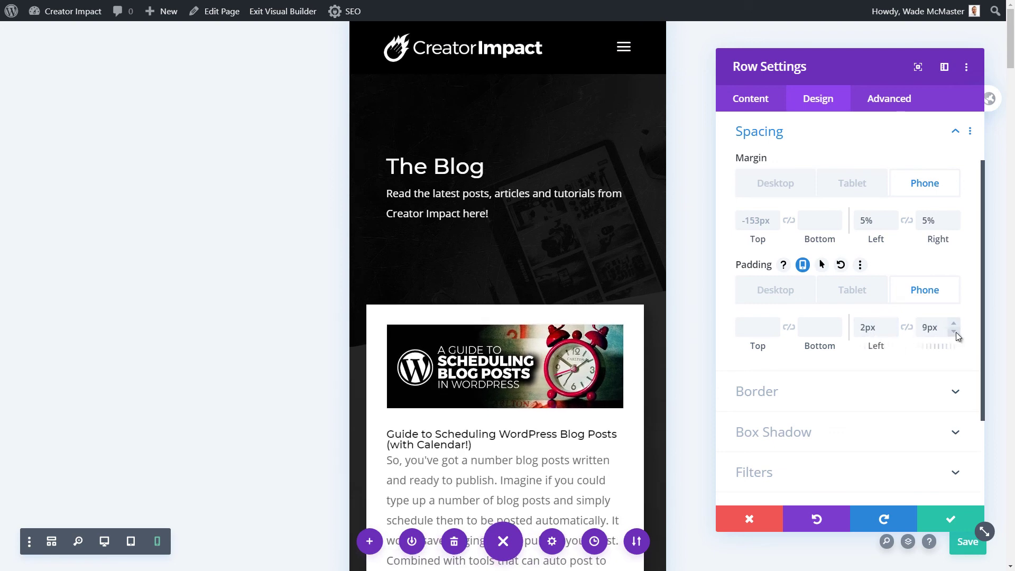
pyautogui.click(956, 332)
pyautogui.click(955, 332)
pyautogui.click(955, 332)
pyautogui.click(956, 331)
pyautogui.click(955, 331)
pyautogui.click(955, 332)
pyautogui.click(955, 332)
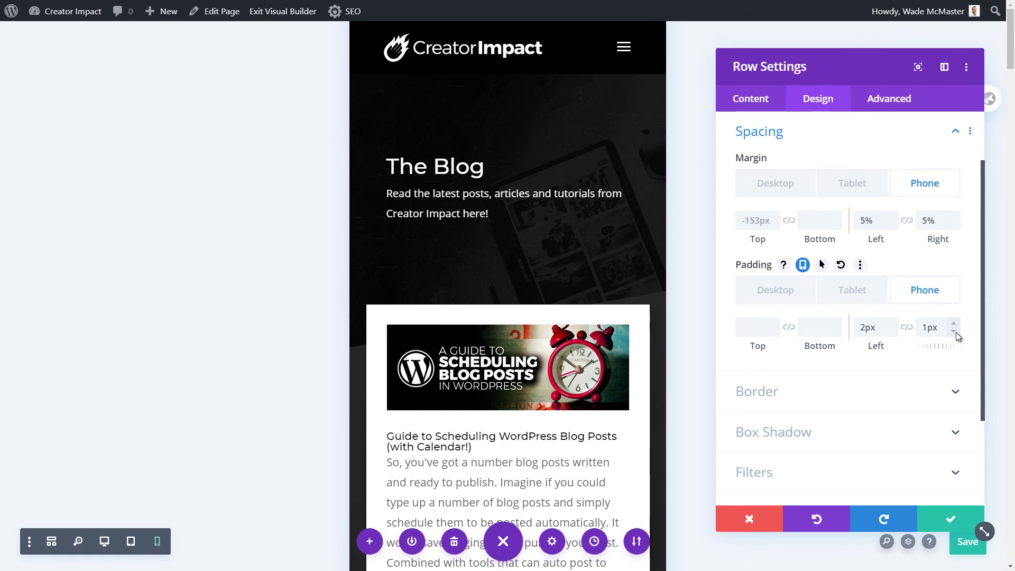
pyautogui.click(955, 332)
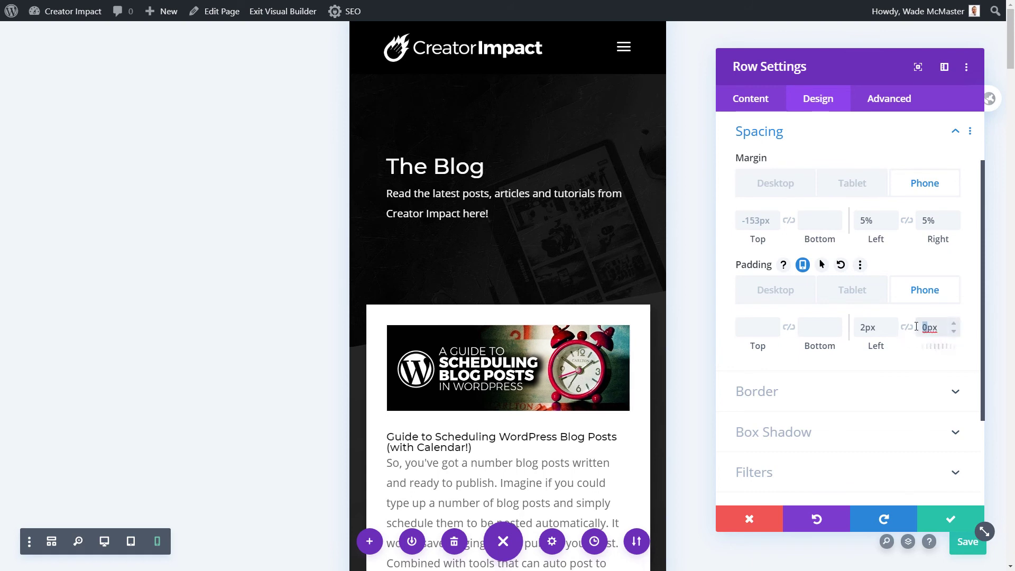
# - Set the row's phone left and right padding to 5px, then apply the row settings
pyautogui.click(861, 328)
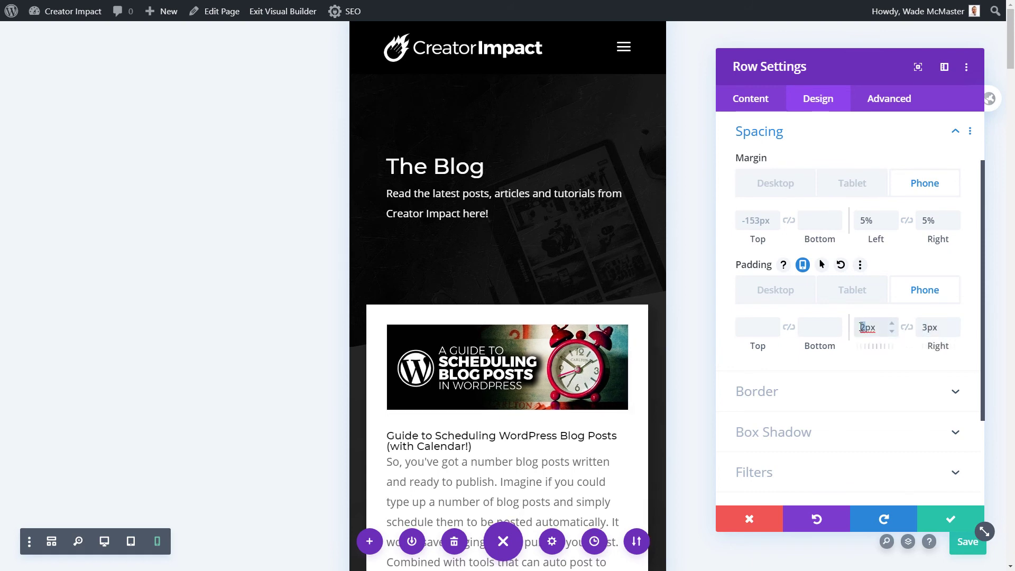
pyautogui.write('5')
pyautogui.moveTo(928, 328); pyautogui.dragTo(915, 330)
pyautogui.write('5')
pyautogui.click(871, 328)
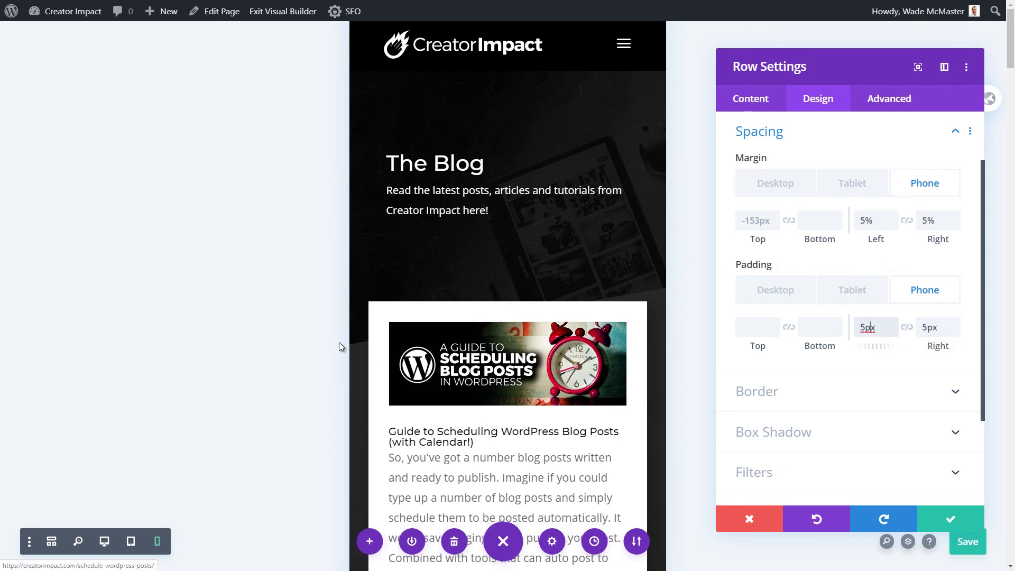
pyautogui.scroll(-3, 334, 344)
pyautogui.scroll(-5, 329, 346)
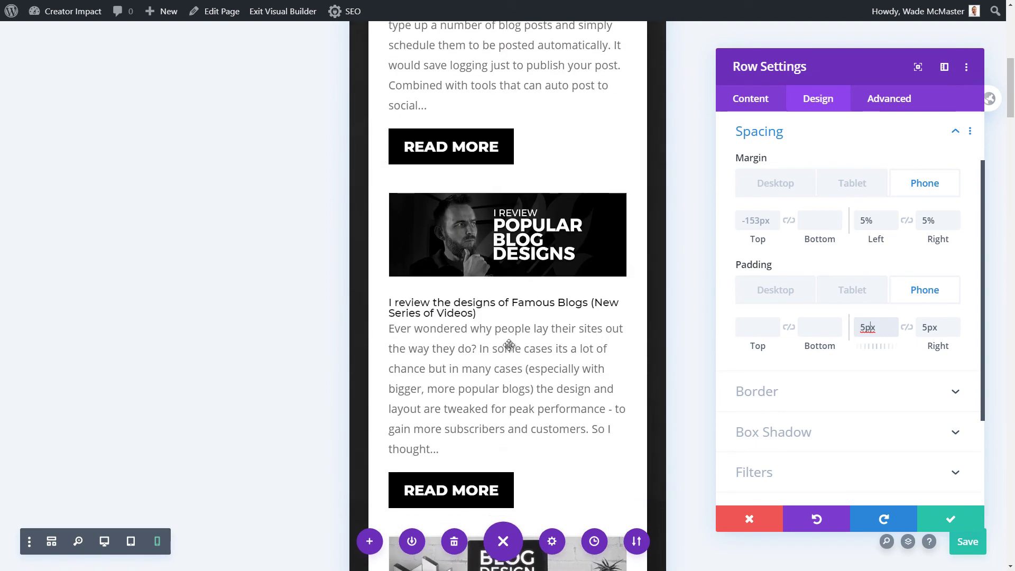
pyautogui.click(951, 520)
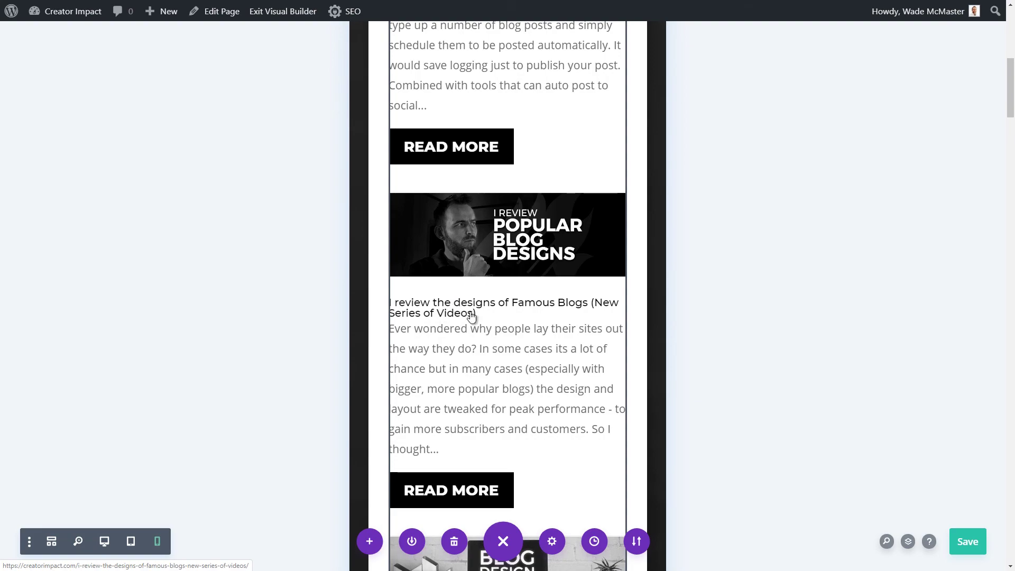
pyautogui.moveTo(1009, 106); pyautogui.dragTo(1012, 40)
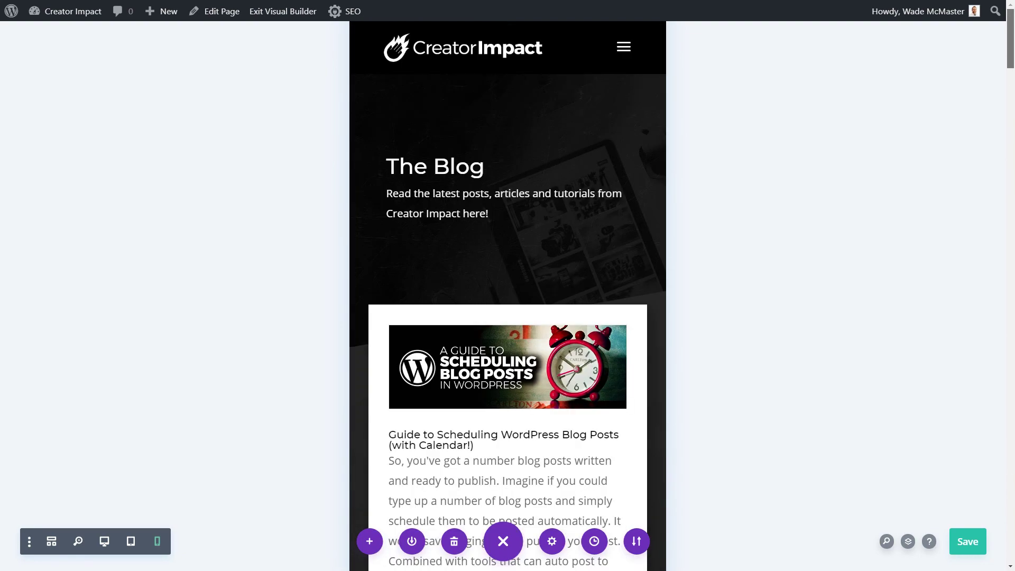
# - Open the blog module's design settings, enable responsive title text sizes and set the phone title size to 27px
pyautogui.scroll(-4, 956, 83)
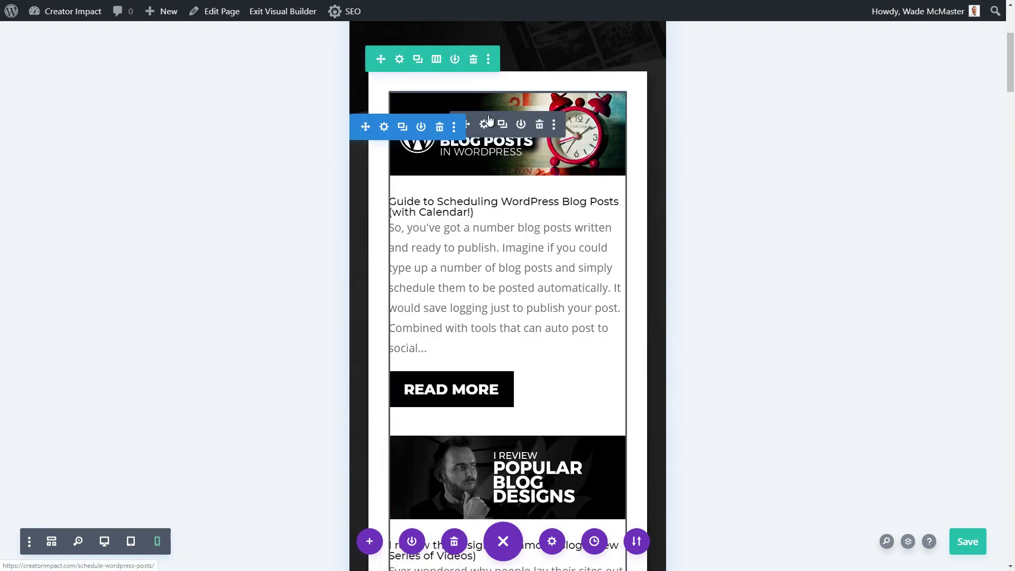
pyautogui.click(485, 126)
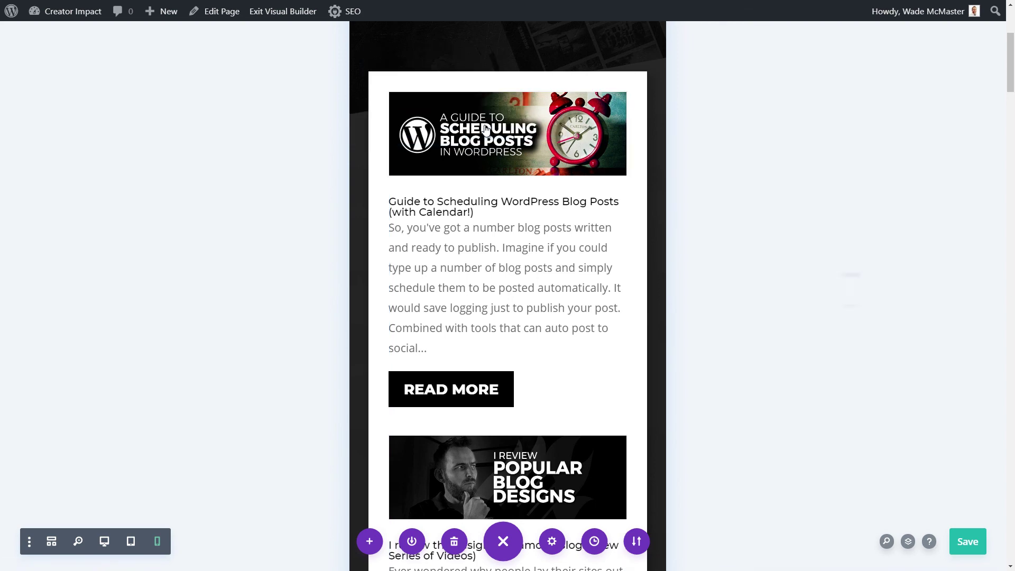
pyautogui.click(824, 108)
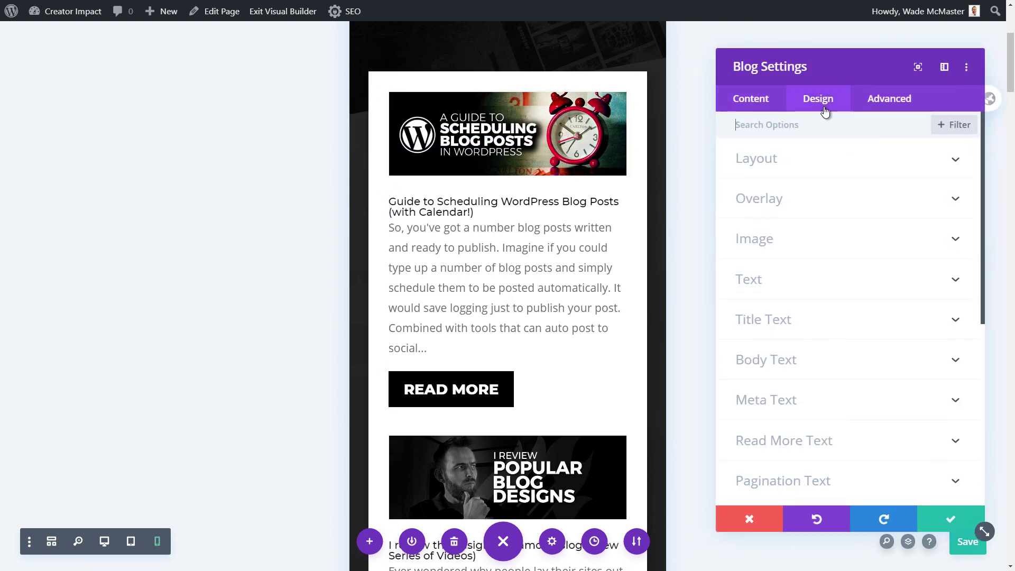
pyautogui.click(766, 323)
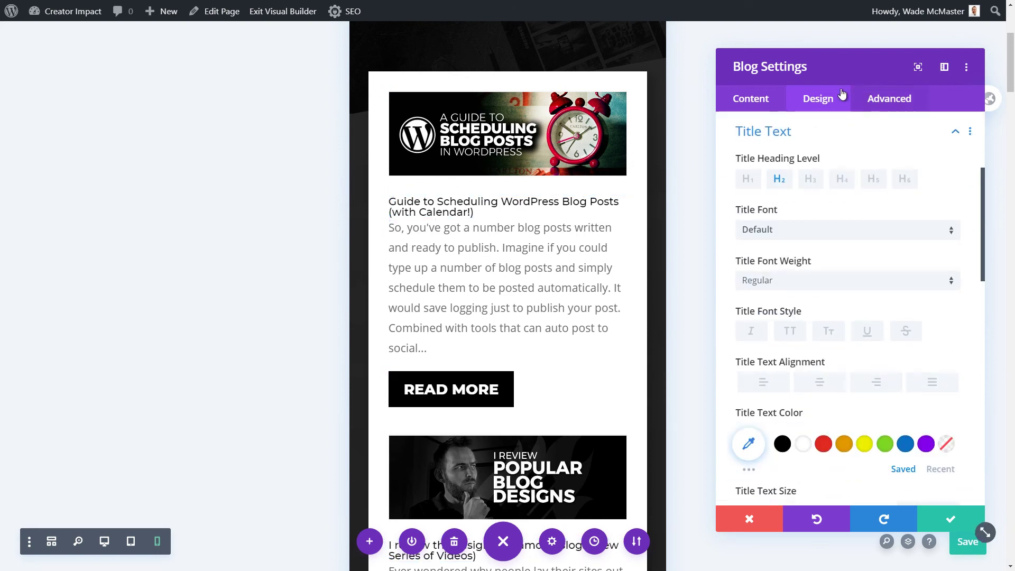
pyautogui.scroll(-3, 803, 249)
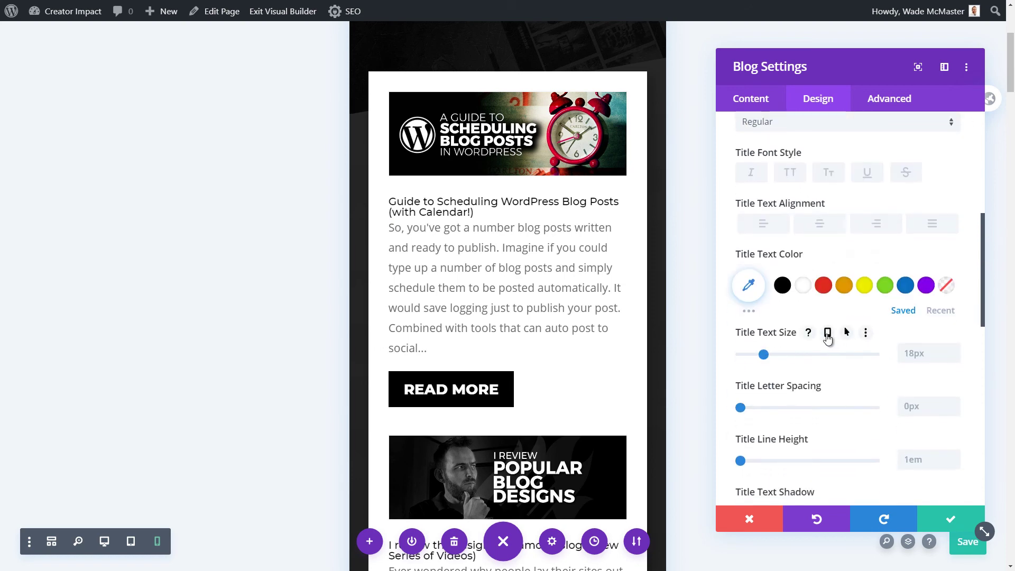
pyautogui.click(827, 334)
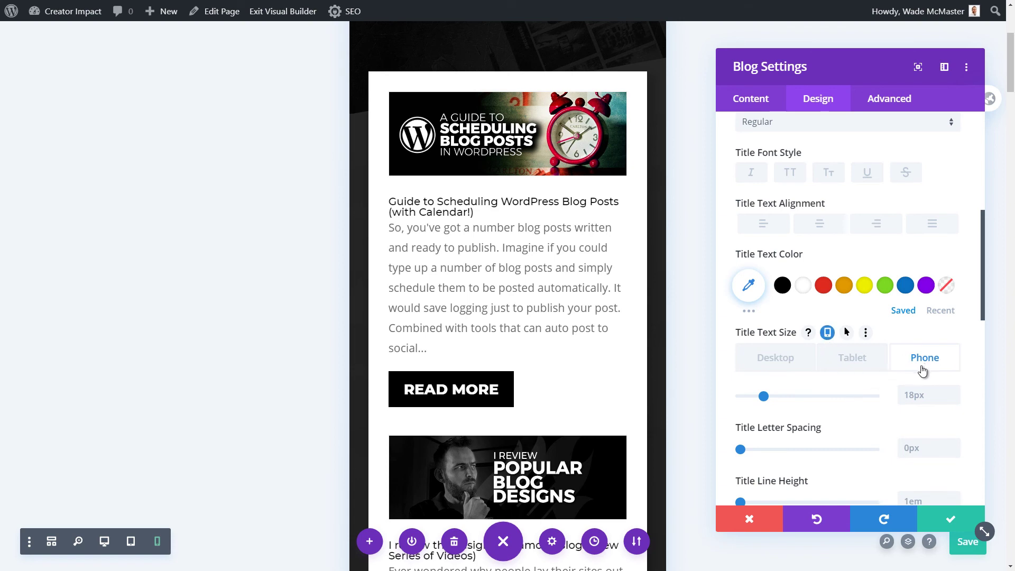
pyautogui.moveTo(765, 400); pyautogui.dragTo(777, 400)
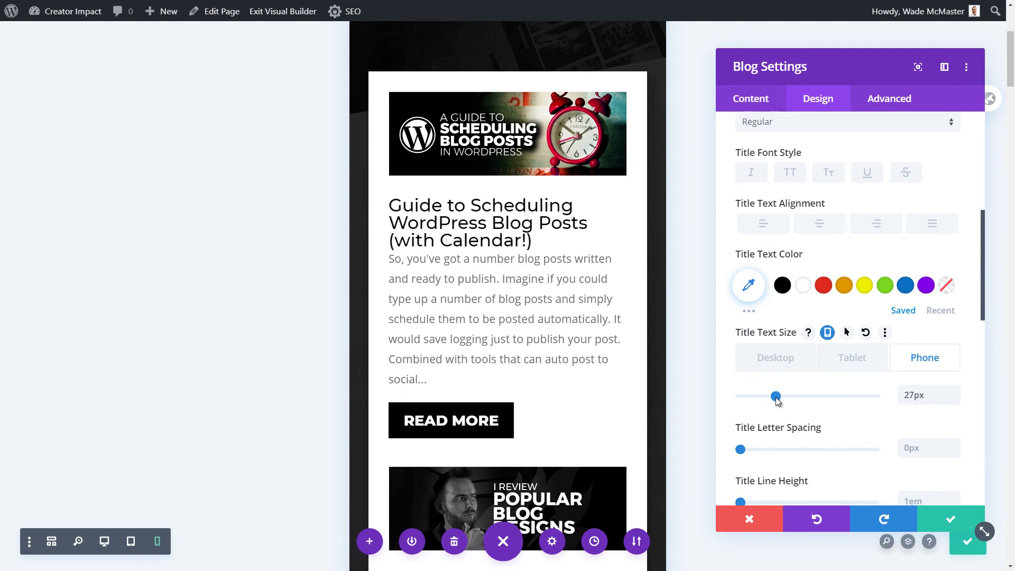
# - Try a desktop title text size of 22px for the blog posts, then reset it to the default
pyautogui.click(851, 360)
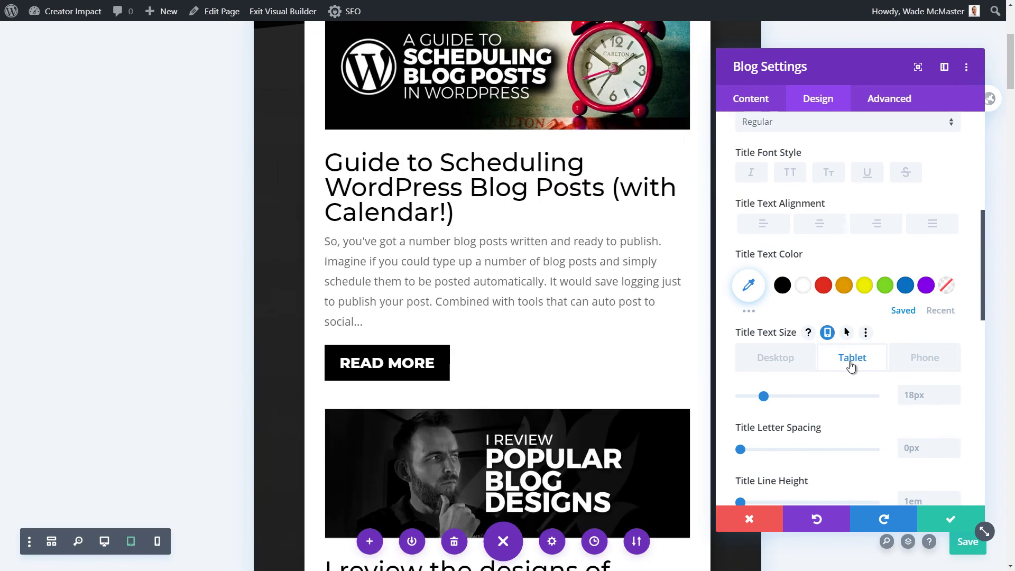
pyautogui.click(775, 359)
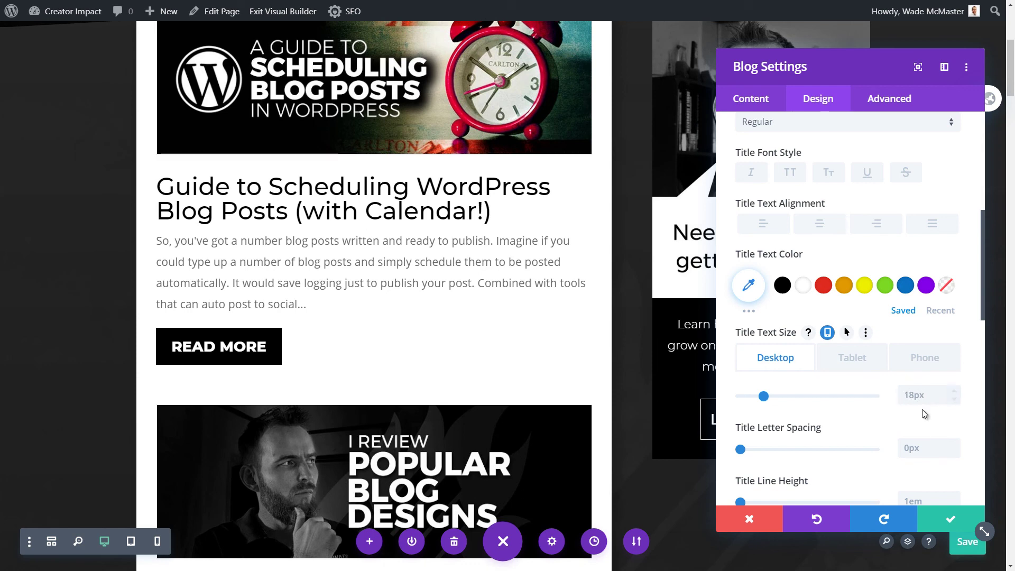
pyautogui.click(955, 400)
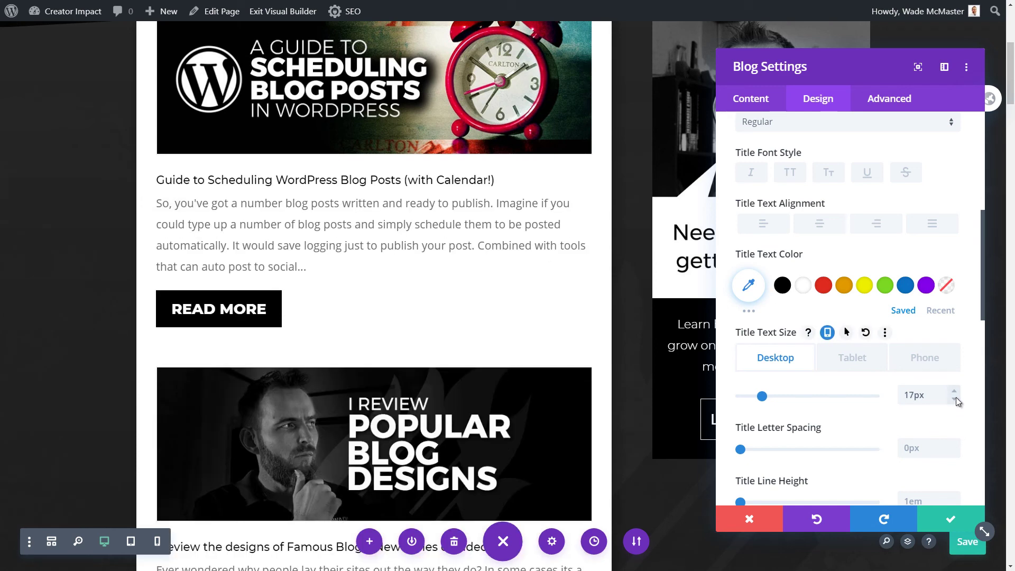
pyautogui.click(954, 390)
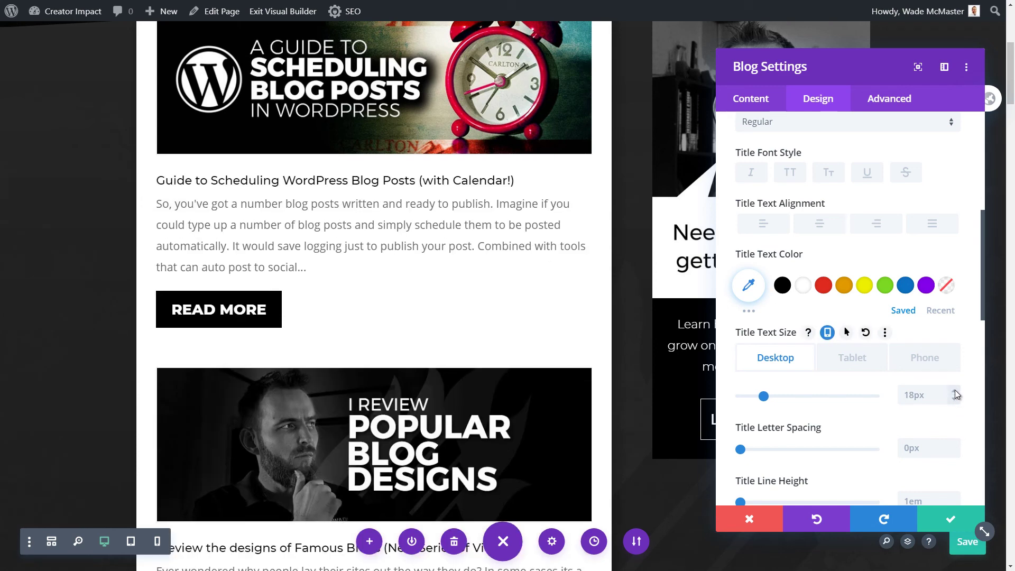
pyautogui.click(954, 390)
pyautogui.click(954, 391)
pyautogui.click(954, 391)
pyautogui.click(954, 390)
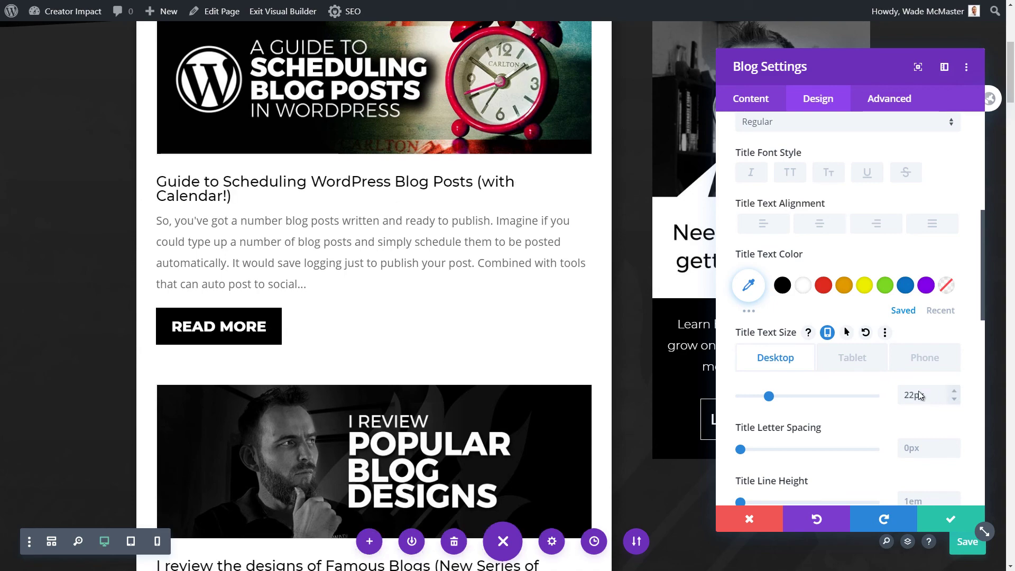
pyautogui.click(865, 332)
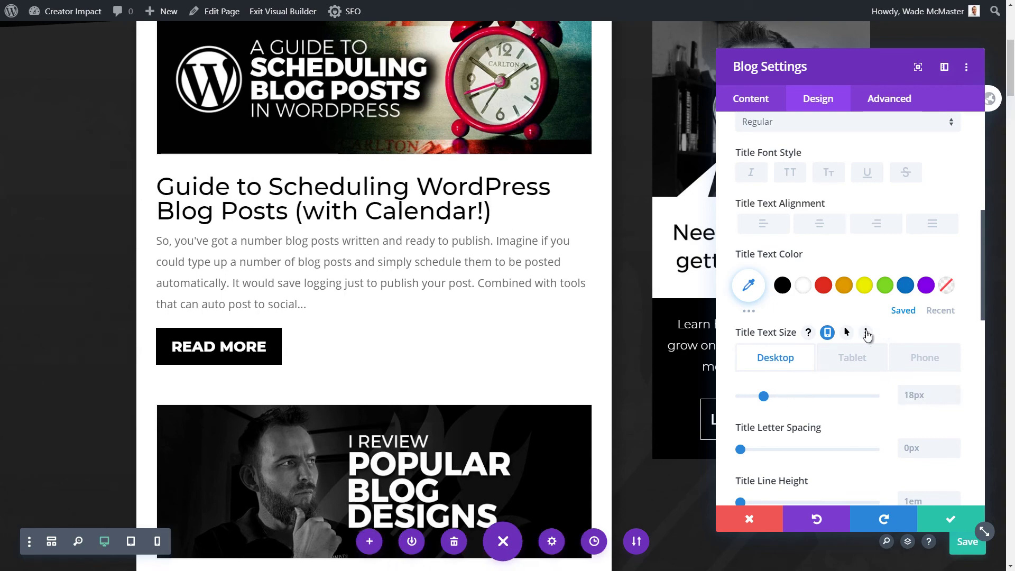
# - Check the blog post titles in tablet and phone views, then apply the blog module settings
pyautogui.click(848, 358)
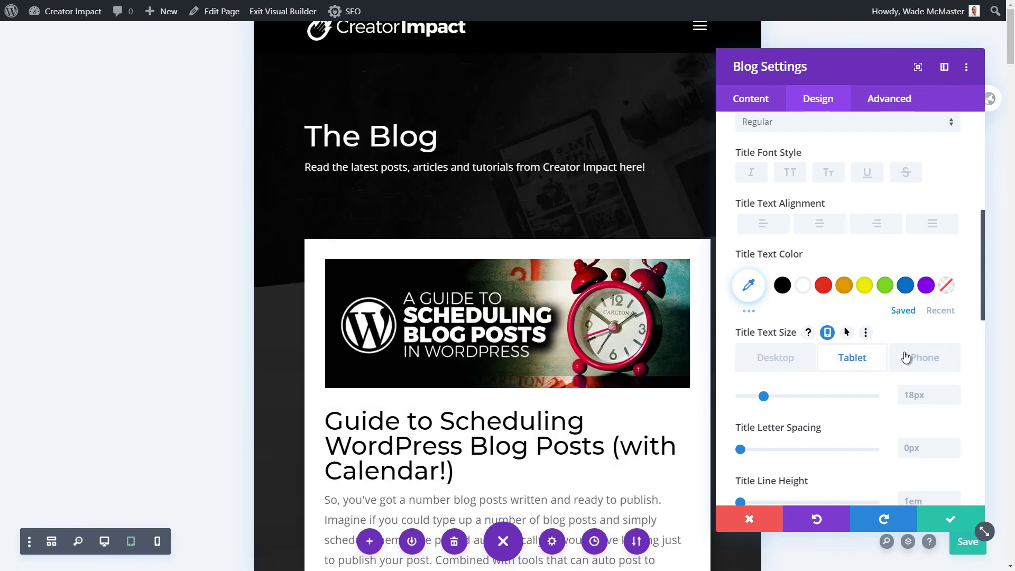
pyautogui.click(905, 358)
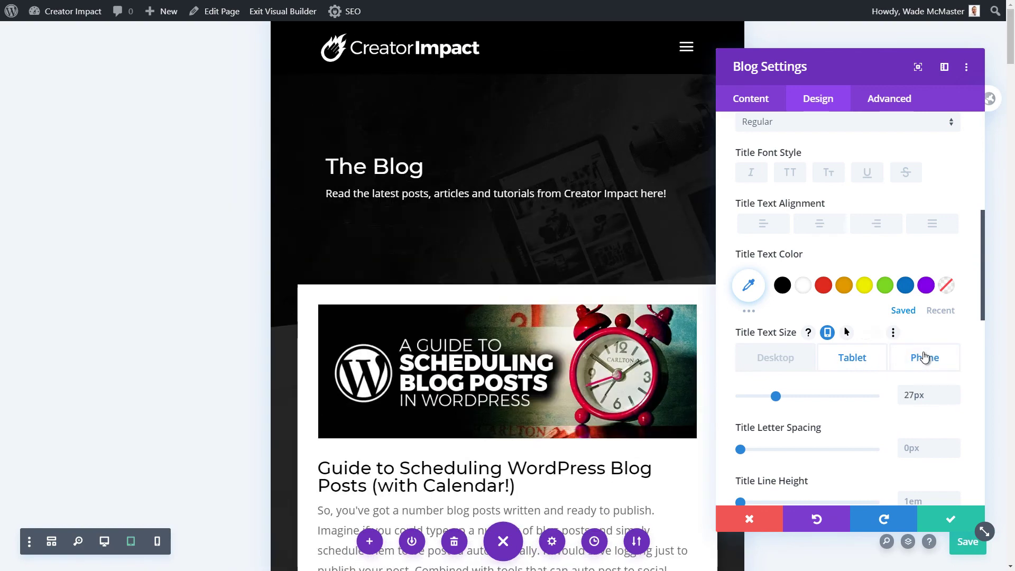
pyautogui.scroll(-10, 476, 449)
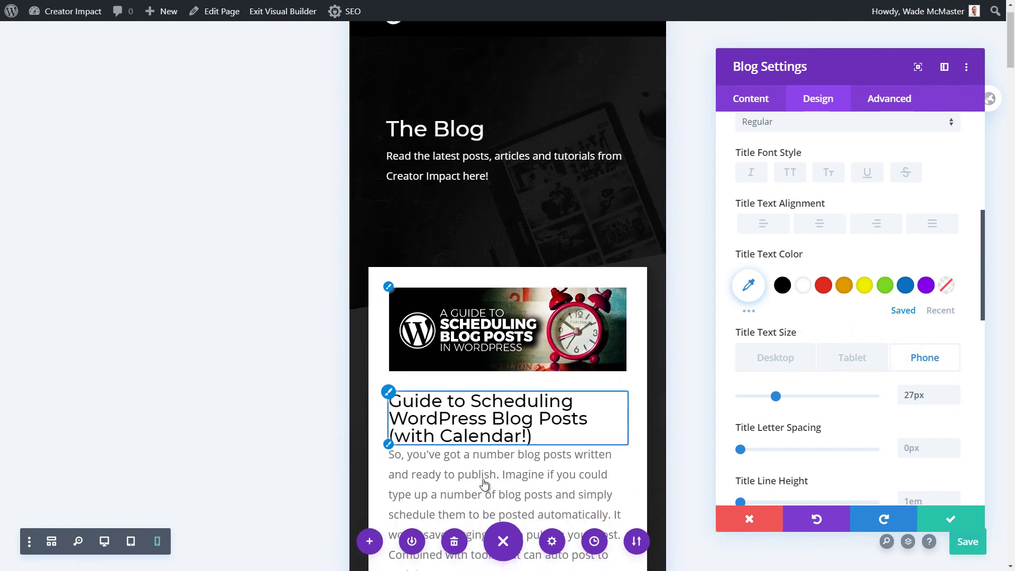
pyautogui.scroll(-9, 483, 479)
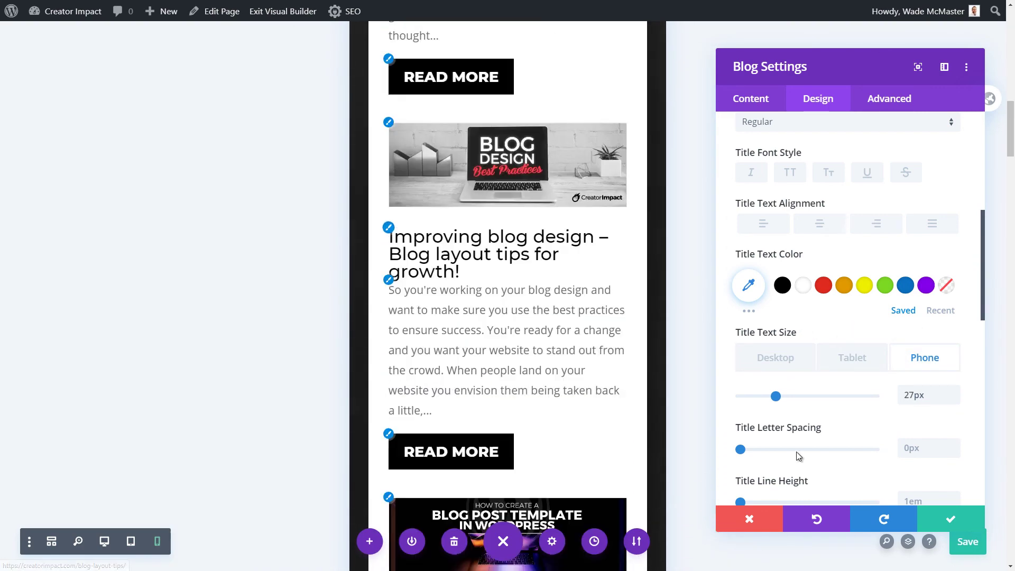
pyautogui.click(953, 521)
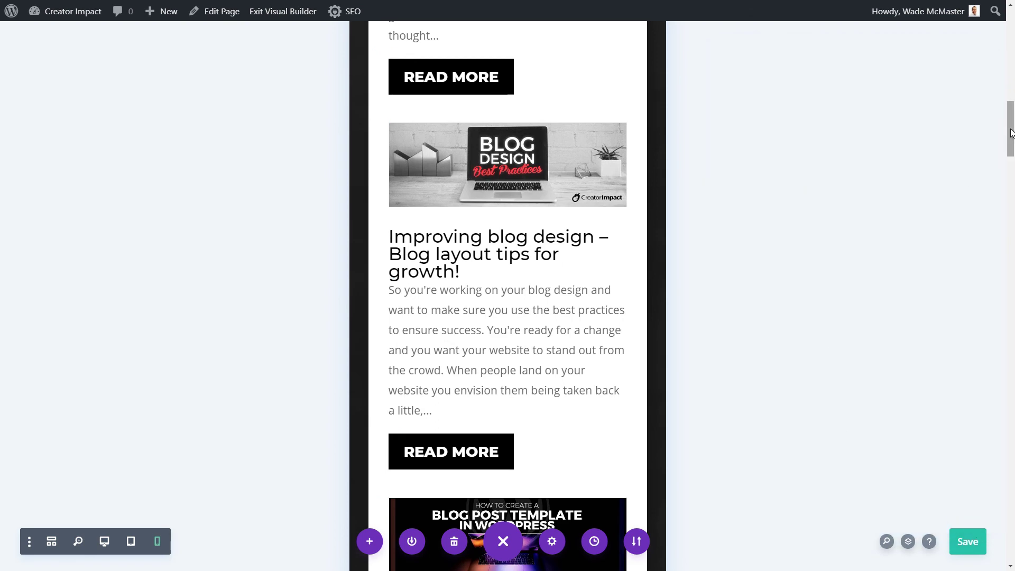
# - Enable responsive padding for the fullwidth header titled "The Blog" and set its phone top padding to 45px
pyautogui.moveTo(1009, 129); pyautogui.dragTo(1006, 24)
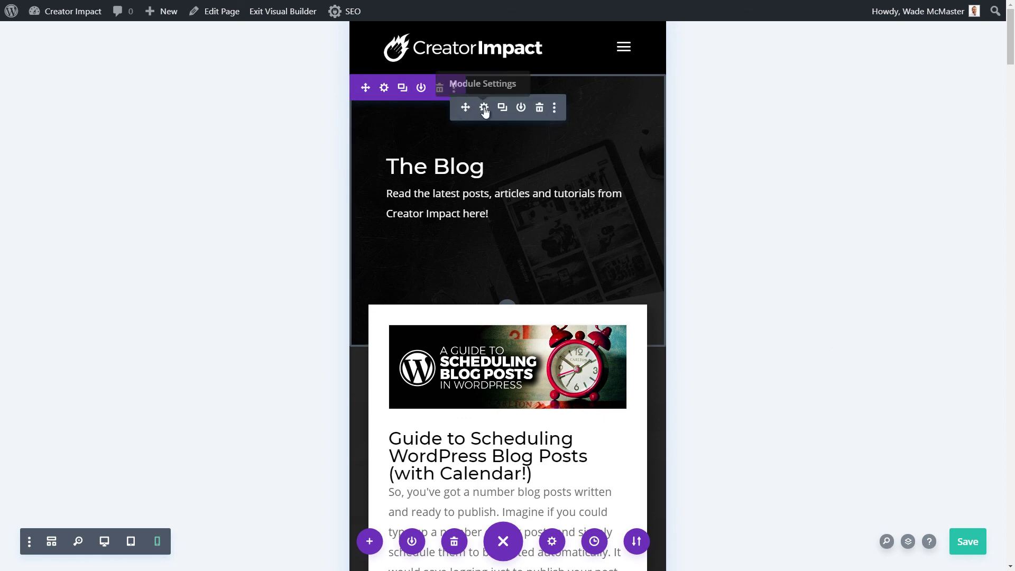
pyautogui.click(484, 109)
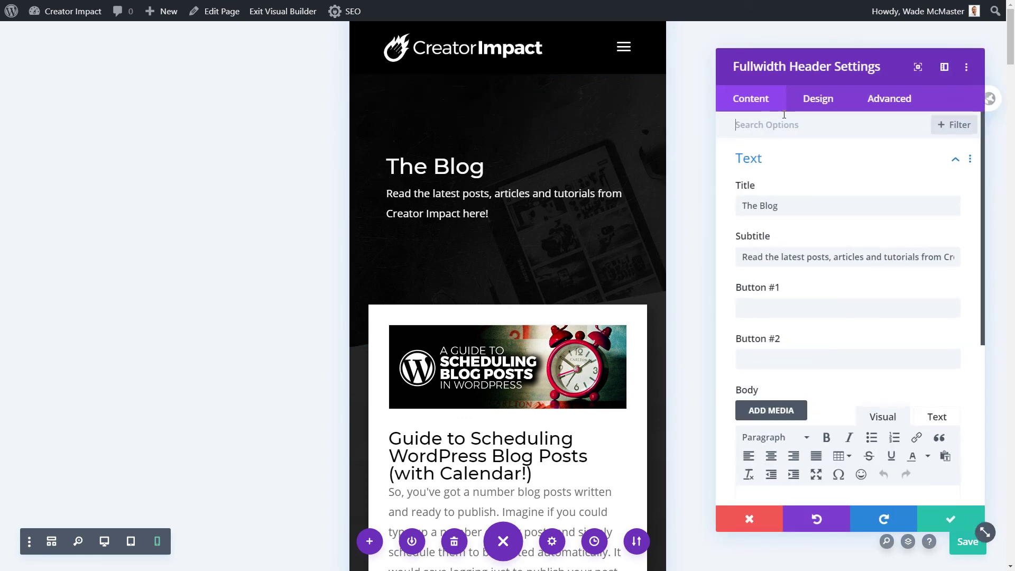
pyautogui.click(814, 105)
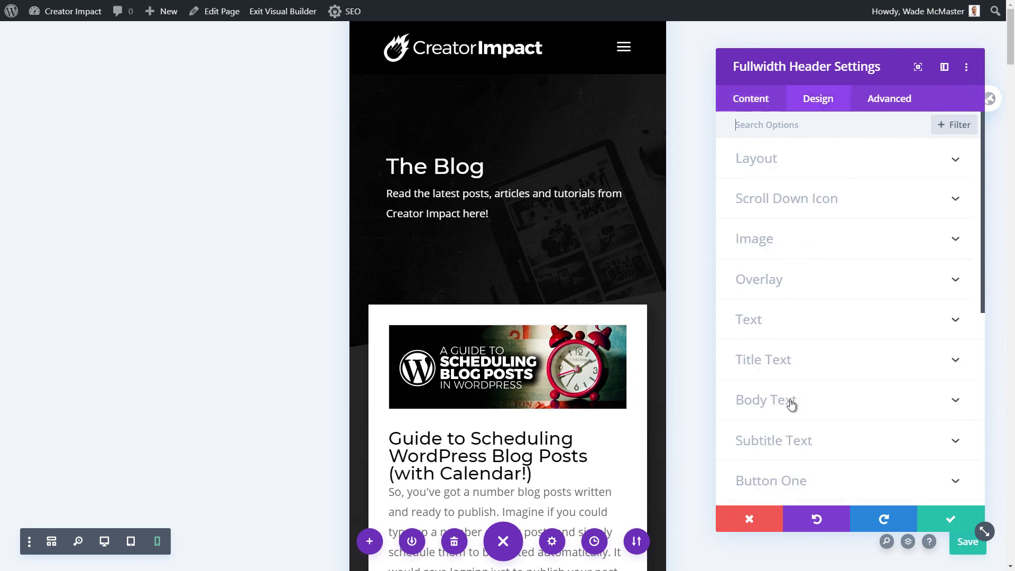
pyautogui.scroll(-2, 791, 405)
pyautogui.click(795, 493)
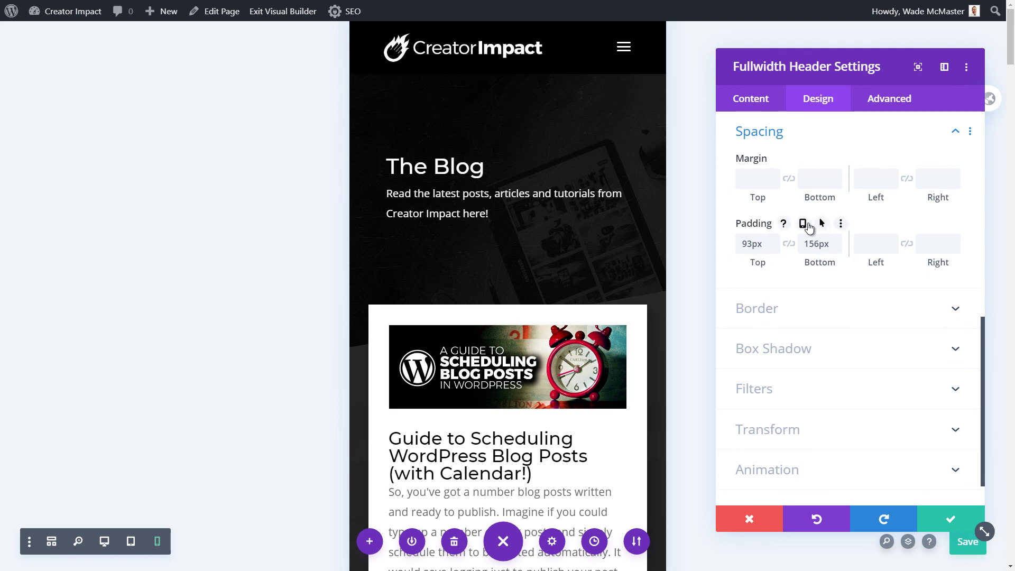
pyautogui.click(804, 223)
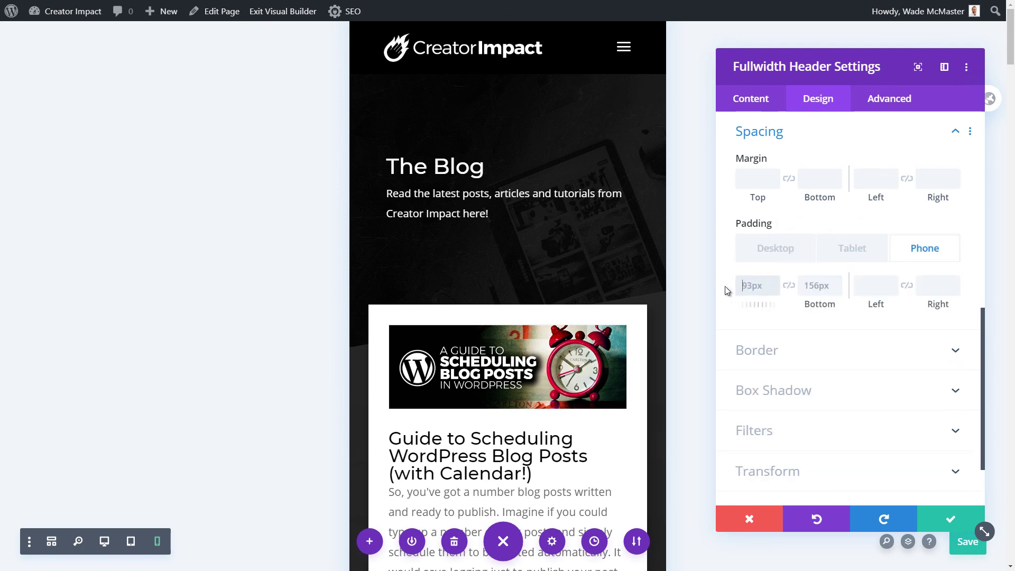
pyautogui.write('45')
# - Set the header's phone bottom padding to 75px, increase it slightly, and apply the header settings
pyautogui.click(820, 286)
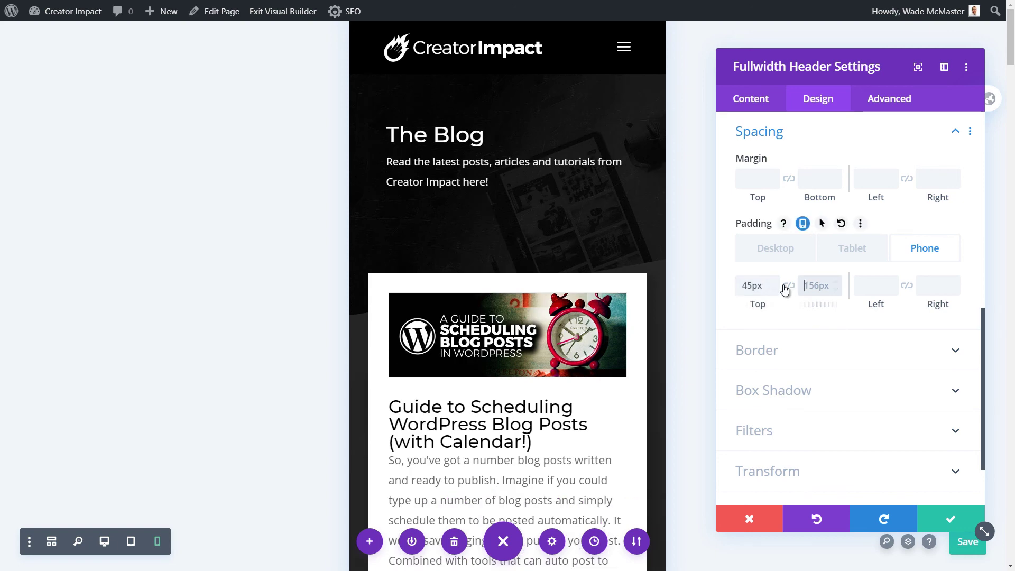
pyautogui.write('75')
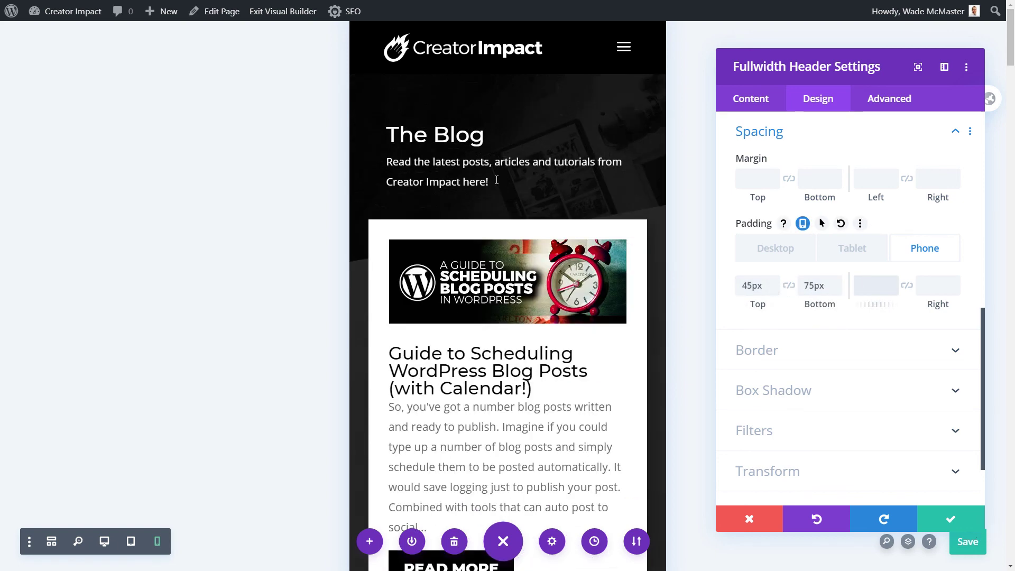
pyautogui.press('Tab')
pyautogui.click(837, 281)
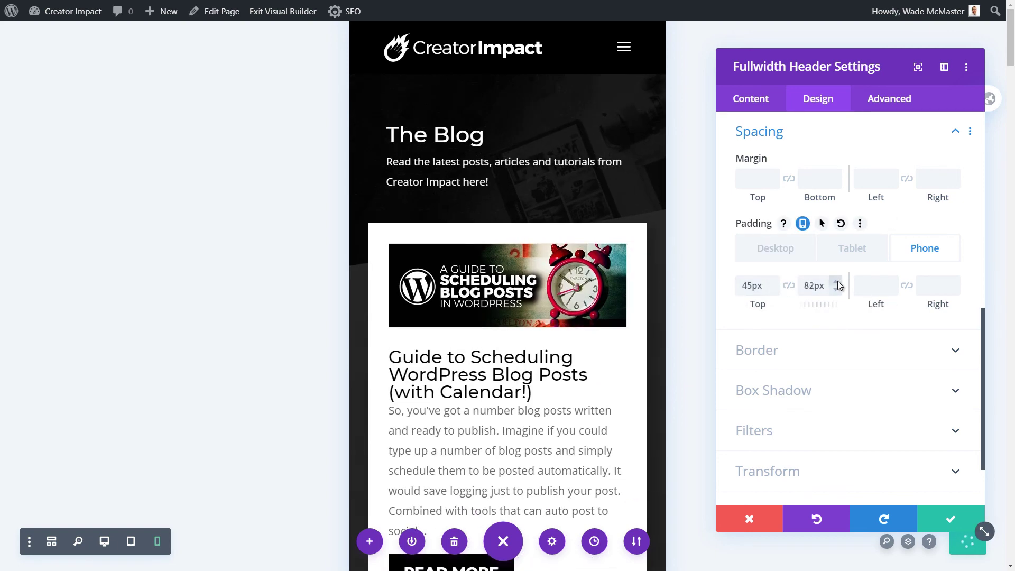
pyautogui.click(946, 519)
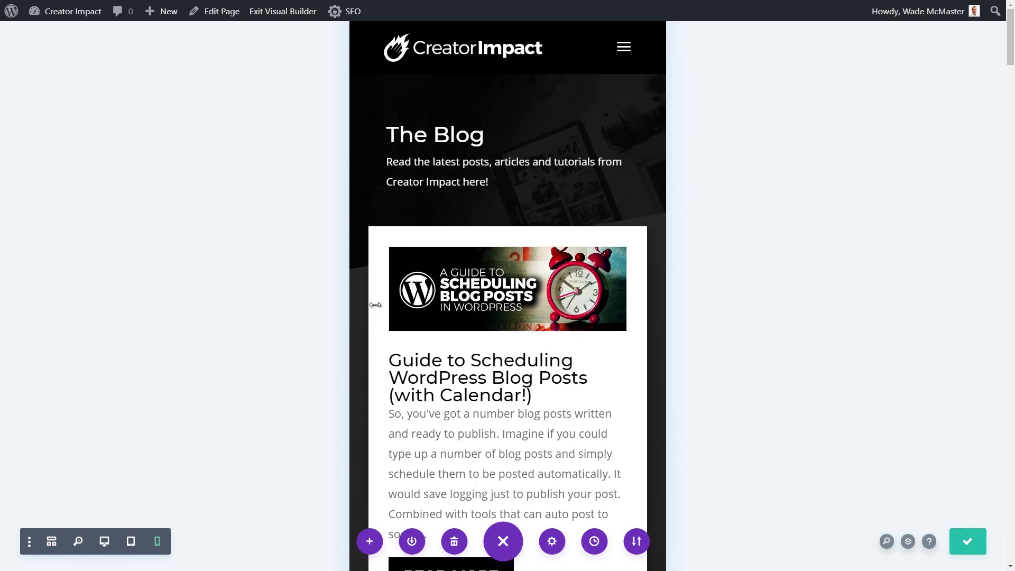
# - Review the whole blog page layout in phone, tablet and desktop views
pyautogui.moveTo(1009, 55)
pyautogui.mouseDown()
pyautogui.moveTo(1011, 550)
pyautogui.moveTo(1011, 37)
pyautogui.mouseUp()
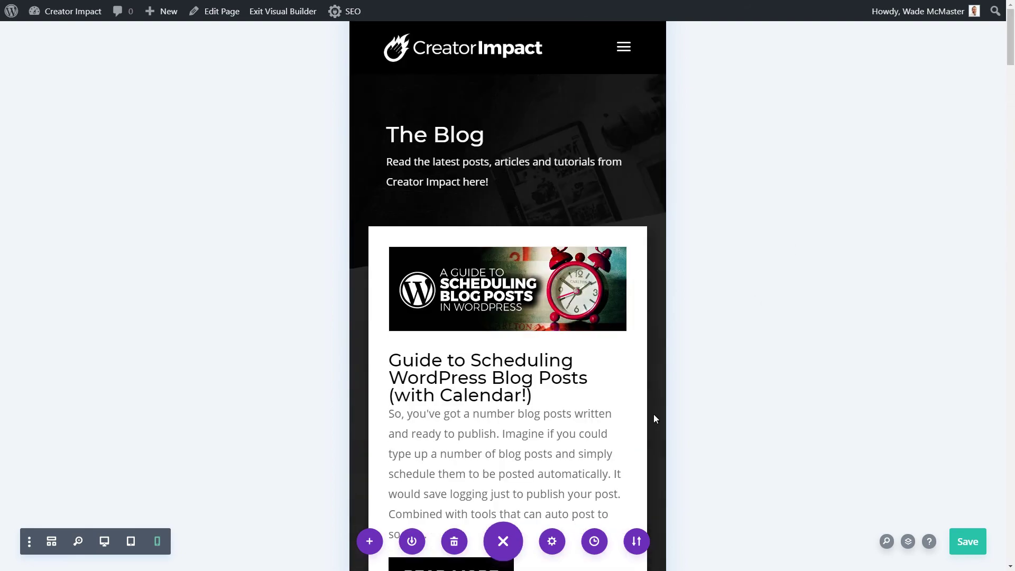
pyautogui.click(132, 544)
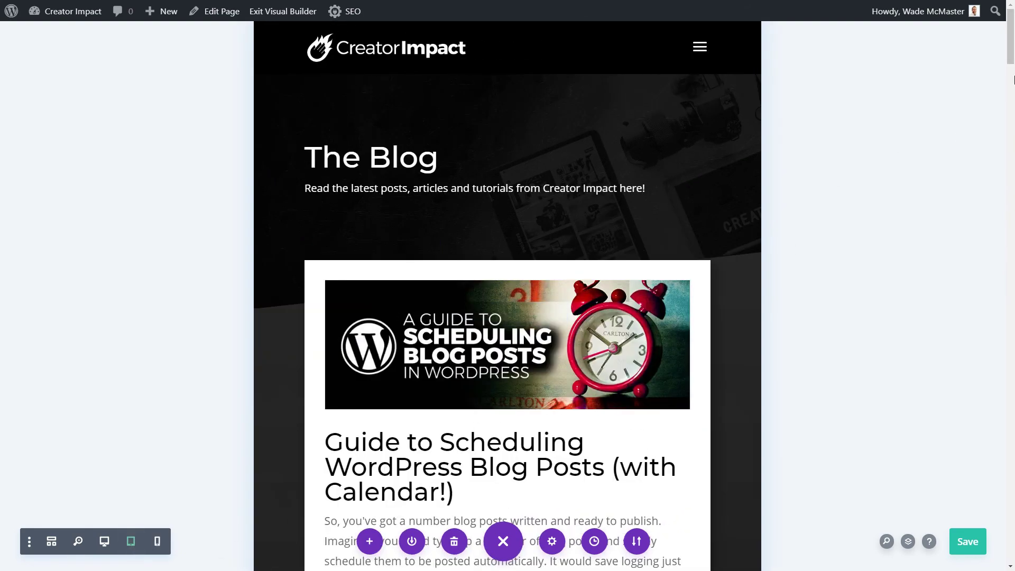
pyautogui.moveTo(1010, 50); pyautogui.dragTo(1010, 521)
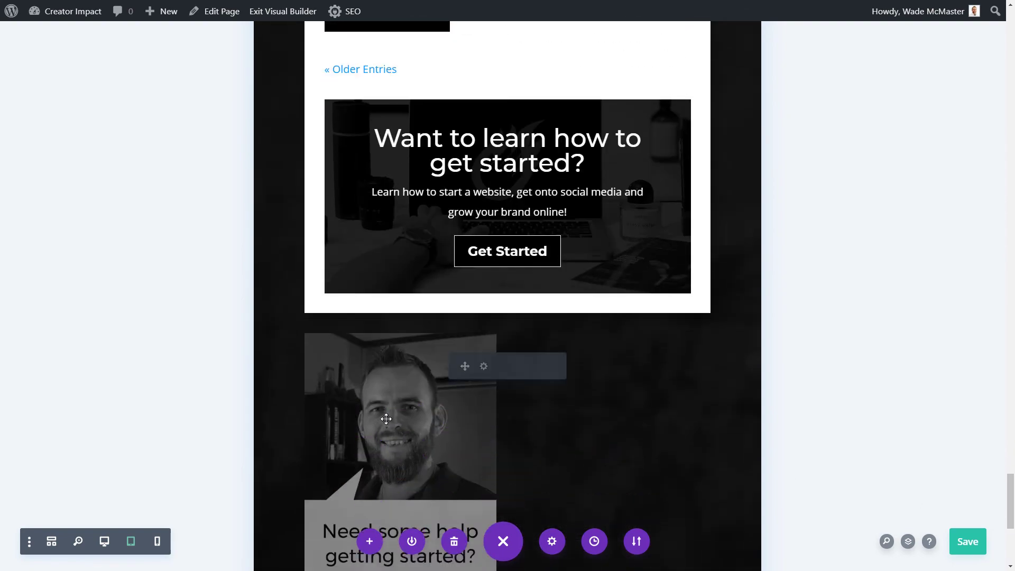
pyautogui.click(103, 541)
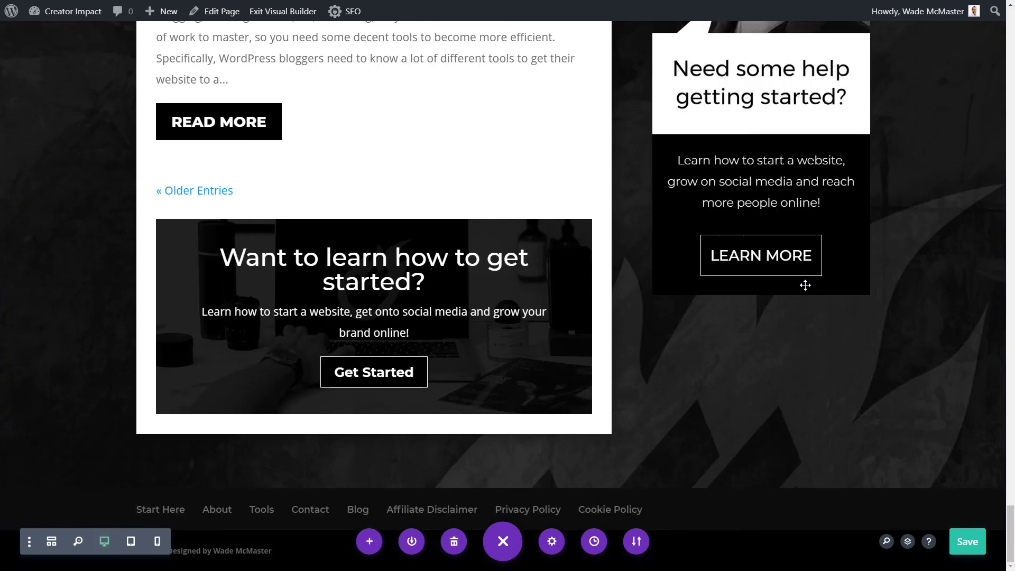
pyautogui.moveTo(1010, 527); pyautogui.dragTo(1011, 40)
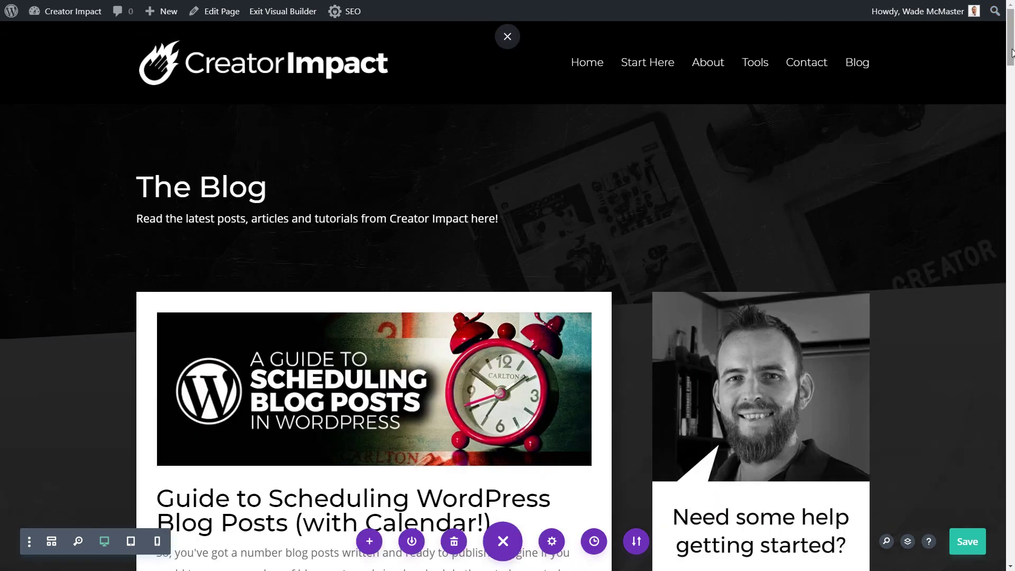
pyautogui.moveTo(1010, 58); pyautogui.dragTo(1008, 17)
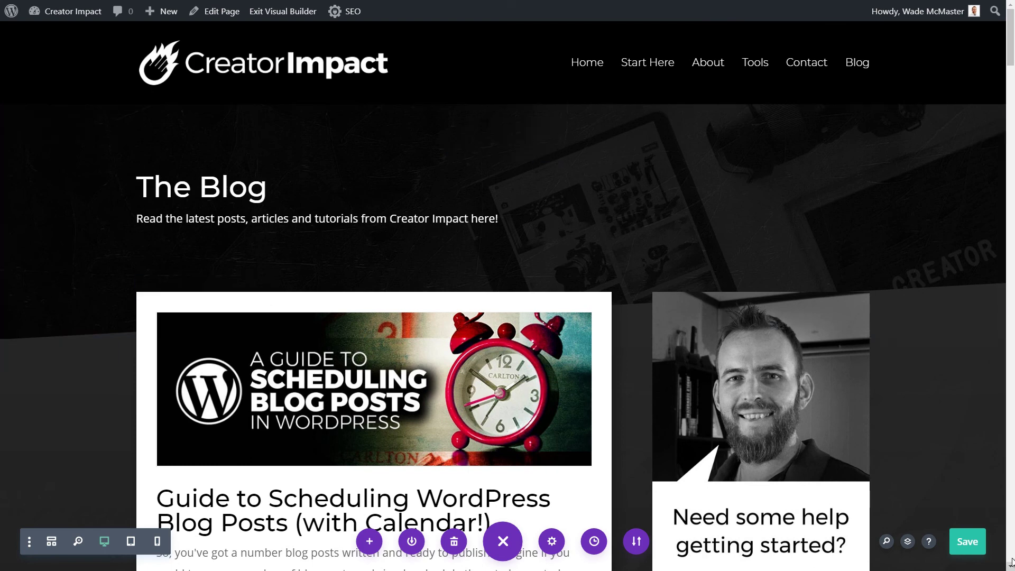
# - Save the blog page and exit the visual builder to view the live page
pyautogui.click(965, 542)
pyautogui.click(298, 16)
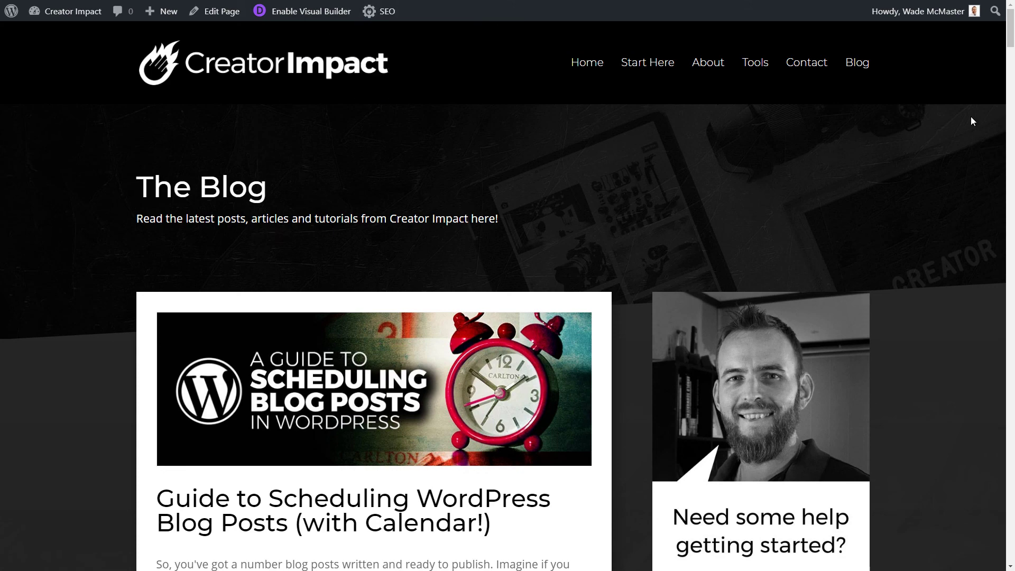
pyautogui.moveTo(1010, 37)
pyautogui.mouseDown()
pyautogui.moveTo(1012, 483)
pyautogui.moveTo(1012, 31)
pyautogui.mouseUp()
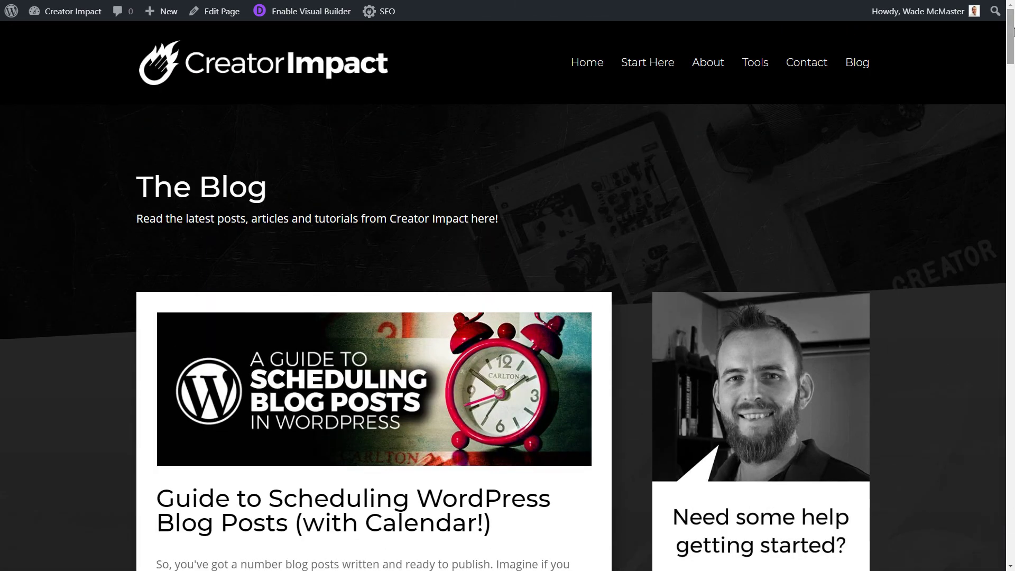